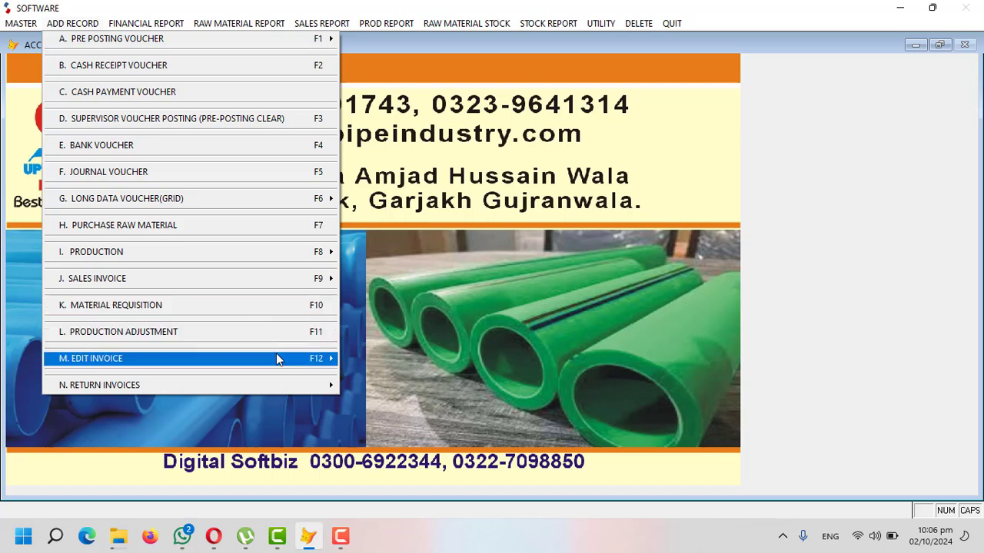
pyautogui.moveTo(279, 361)
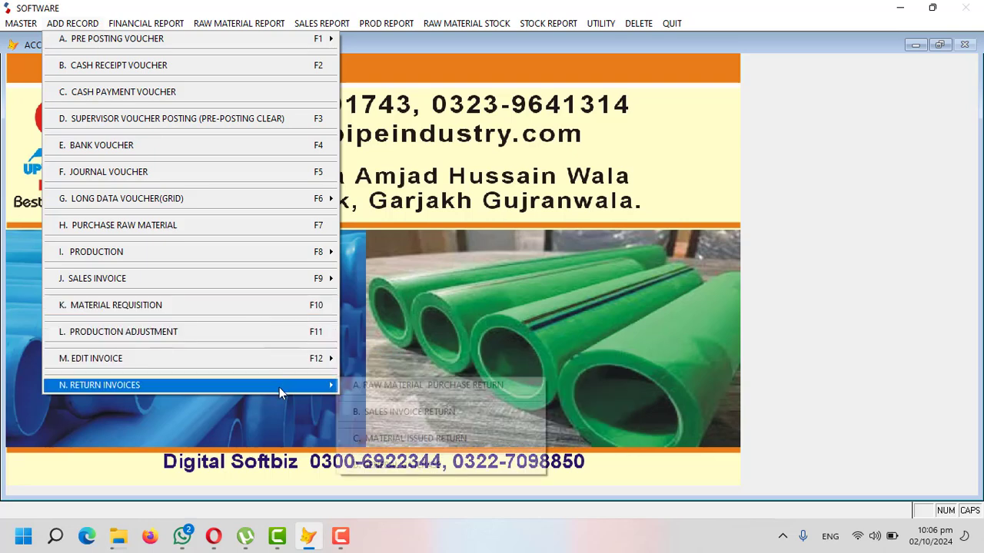
pyautogui.moveTo(280, 391)
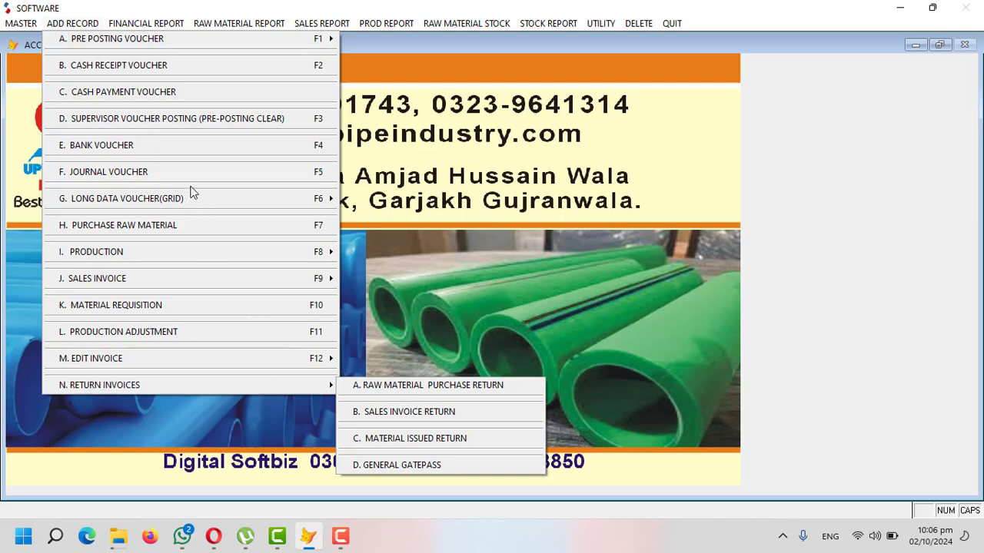
# Step: View the Chart of Account Level-1 records and examine the codes for share holder's equity, long term loans and fixed assets
pyautogui.moveTo(22, 21)
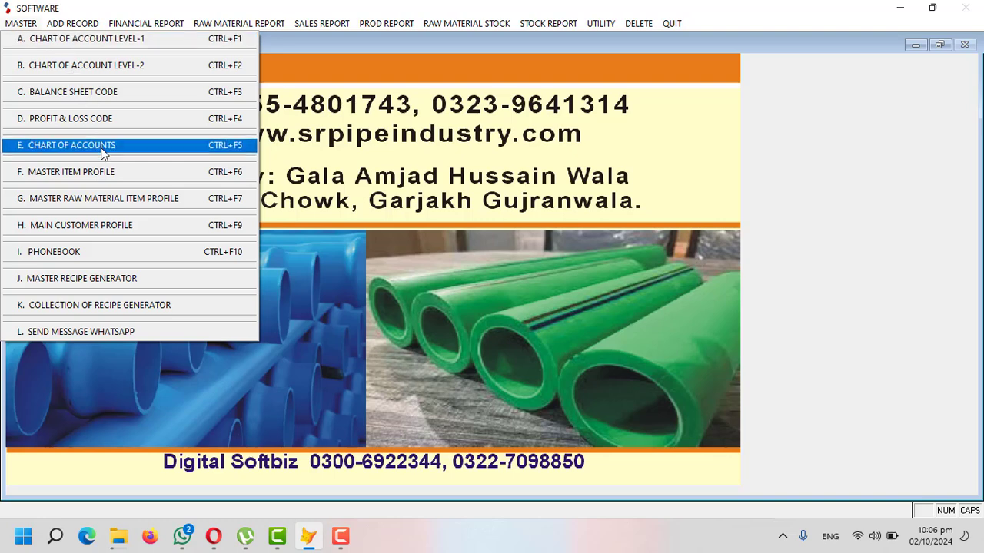
pyautogui.click(99, 39)
pyautogui.click(492, 368)
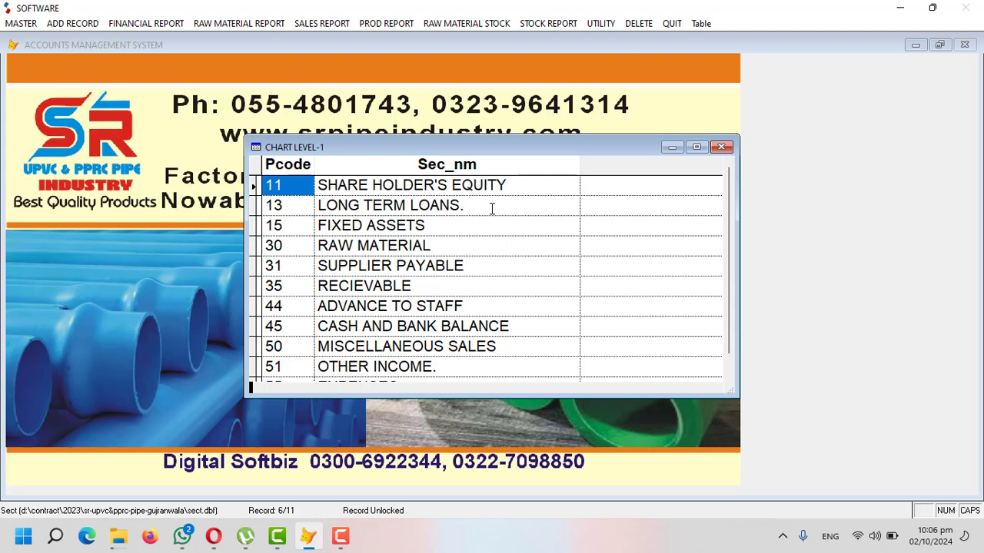
pyautogui.moveTo(515, 185); pyautogui.dragTo(318, 160)
pyautogui.click(304, 183)
pyautogui.moveTo(439, 206); pyautogui.dragTo(285, 203)
pyautogui.click(289, 203)
pyautogui.click(427, 229)
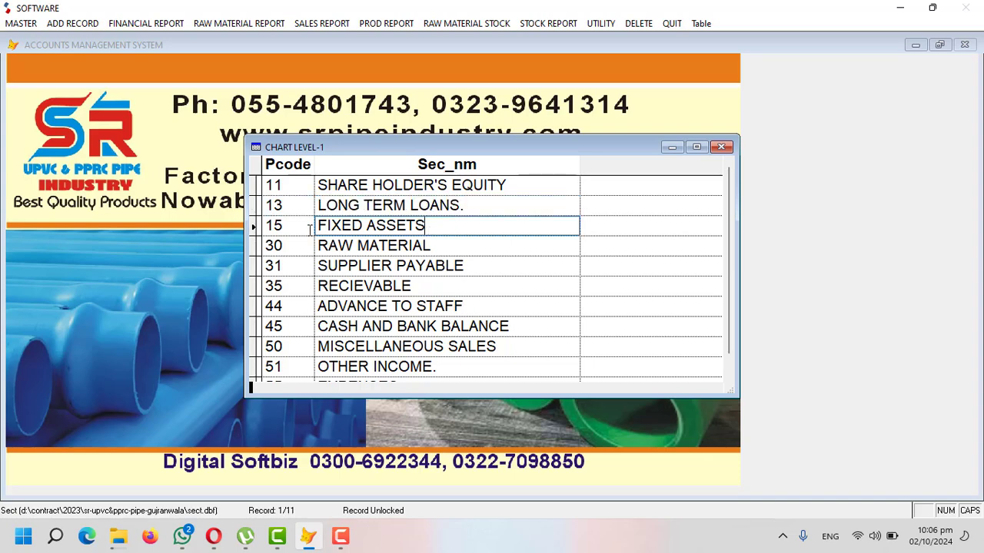
pyautogui.click(309, 229)
# Step: Examine the Level-1 codes and titles for raw material, supplier payable and receivable
pyautogui.click(437, 247)
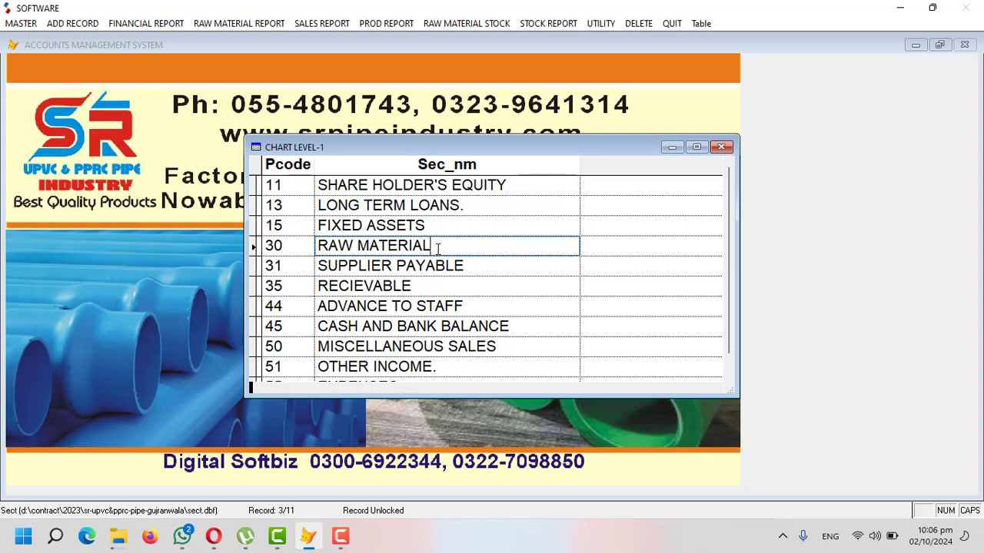
pyautogui.click(307, 244)
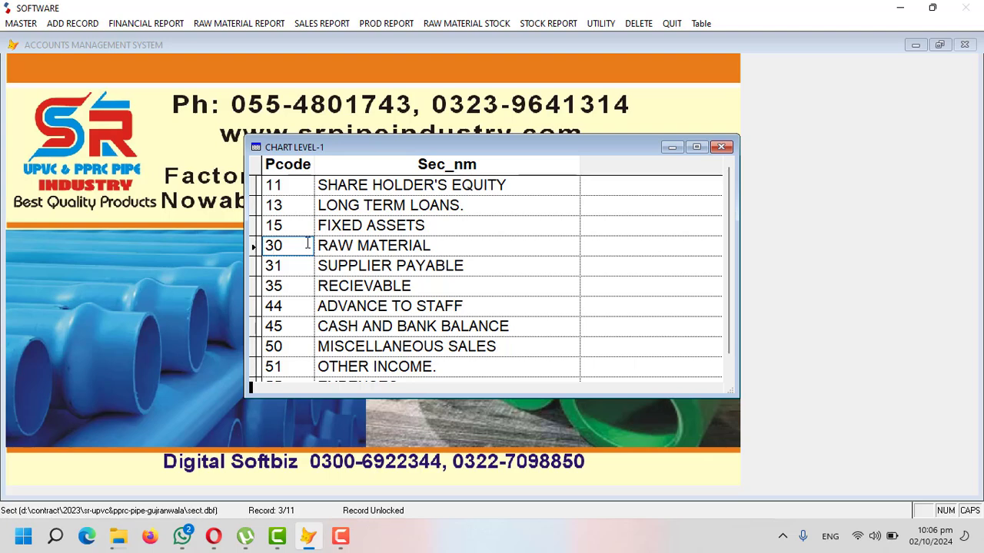
pyautogui.moveTo(485, 265); pyautogui.dragTo(298, 265)
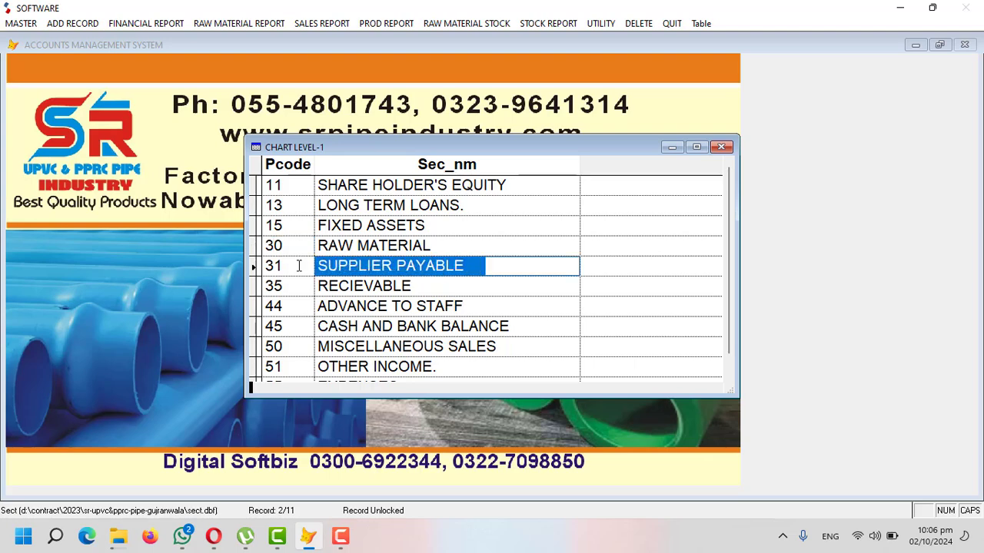
pyautogui.click(298, 265)
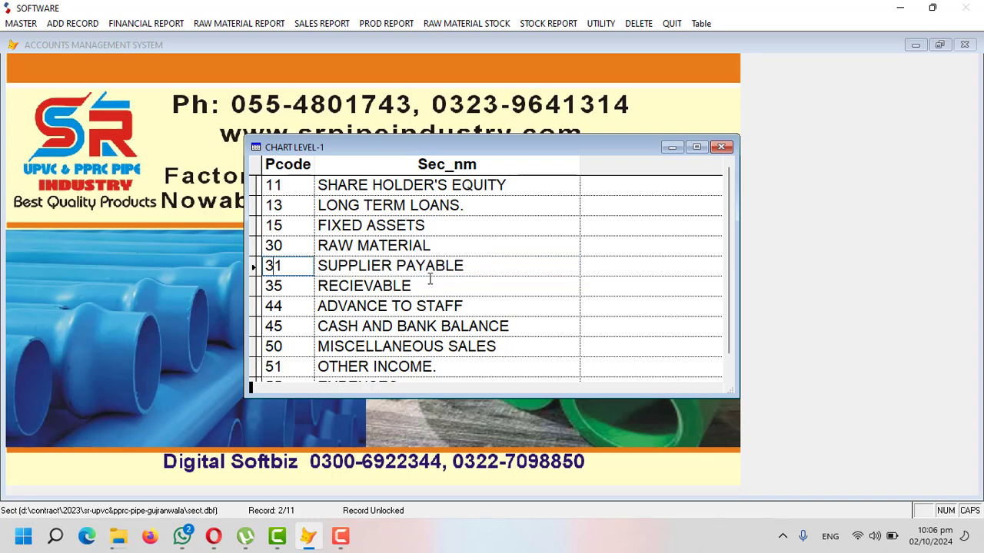
pyautogui.moveTo(429, 280); pyautogui.dragTo(294, 284)
pyautogui.click(295, 284)
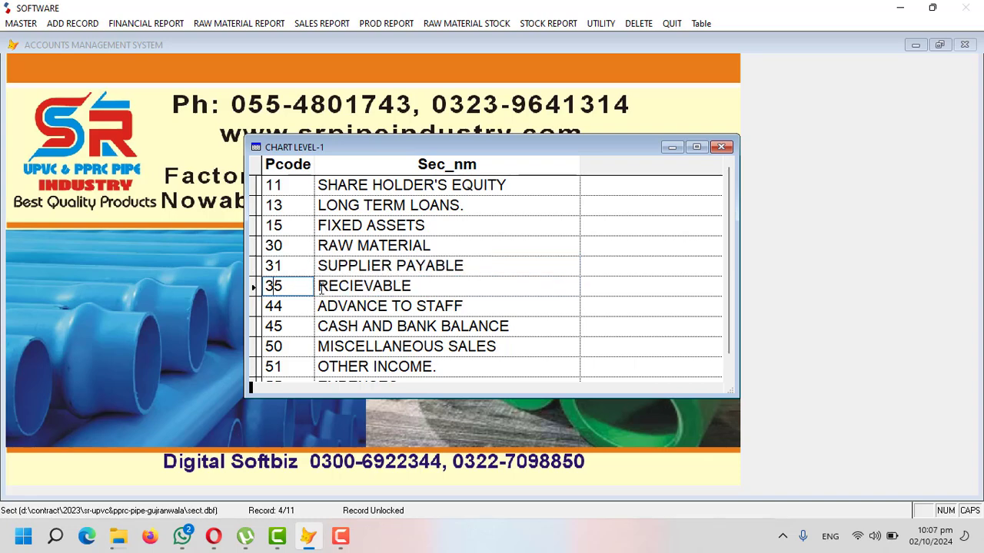
# Step: Examine the remaining Level-1 heads, from advance to staff and cash and bank balance through other income and expenses
pyautogui.click(479, 305)
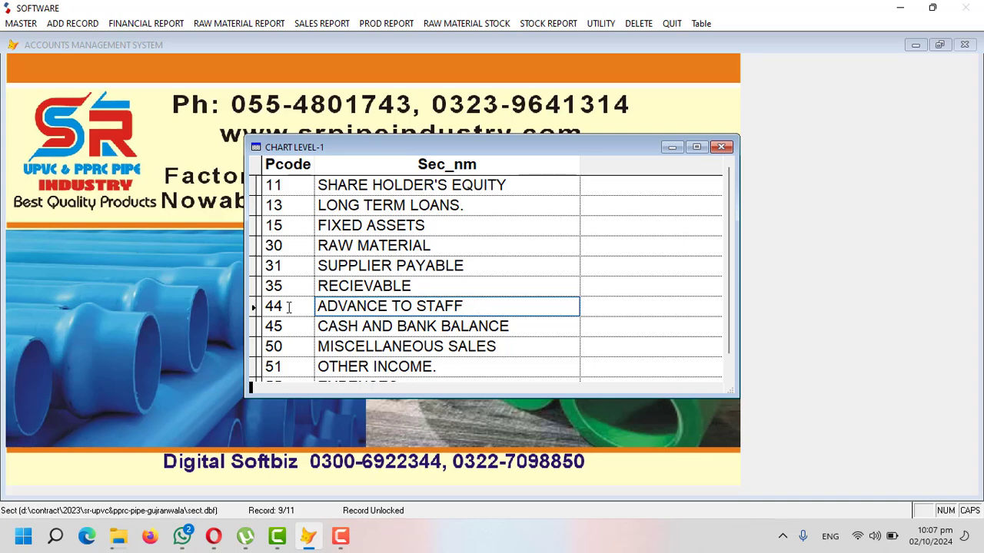
pyautogui.click(508, 327)
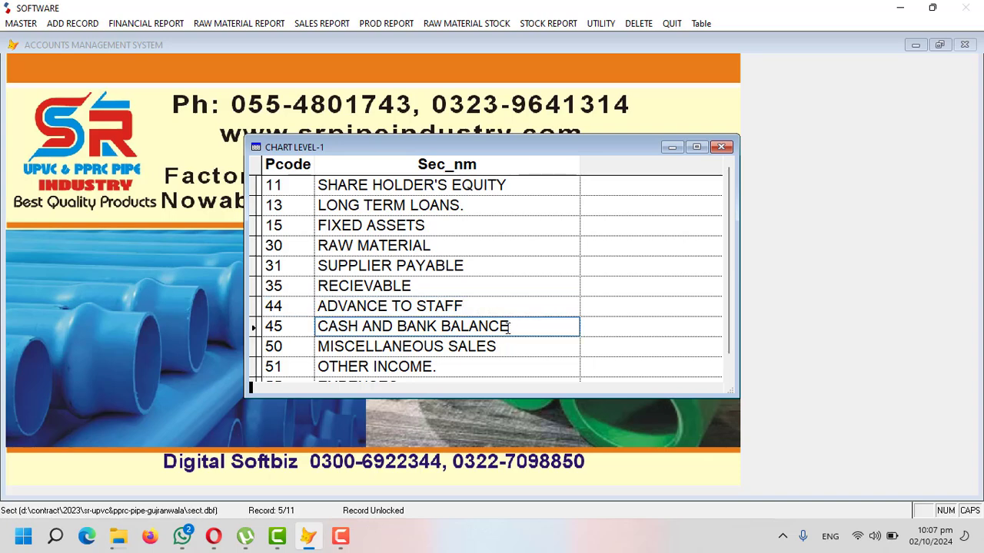
pyautogui.click(308, 326)
pyautogui.click(452, 350)
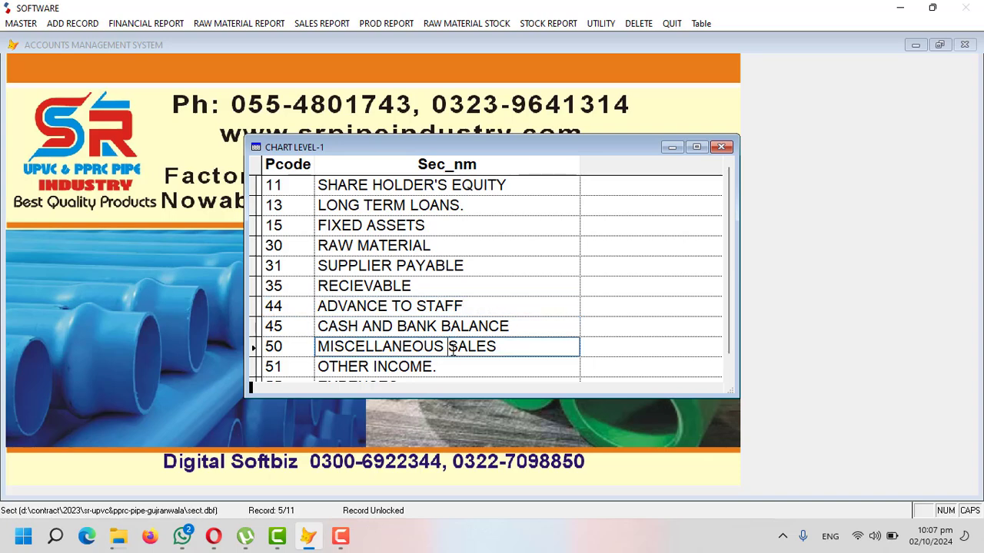
pyautogui.scroll(-3, 701, 372)
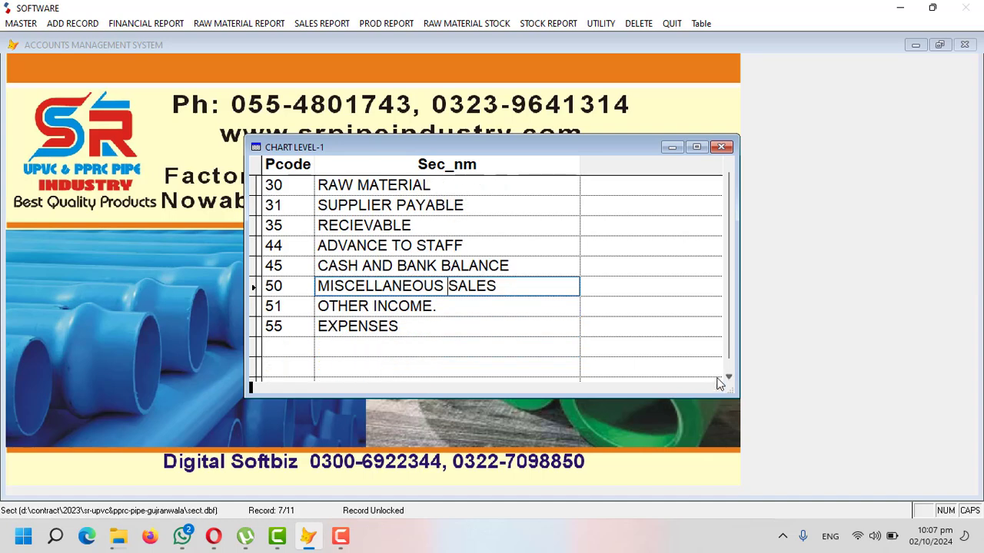
pyautogui.click(466, 304)
pyautogui.click(273, 306)
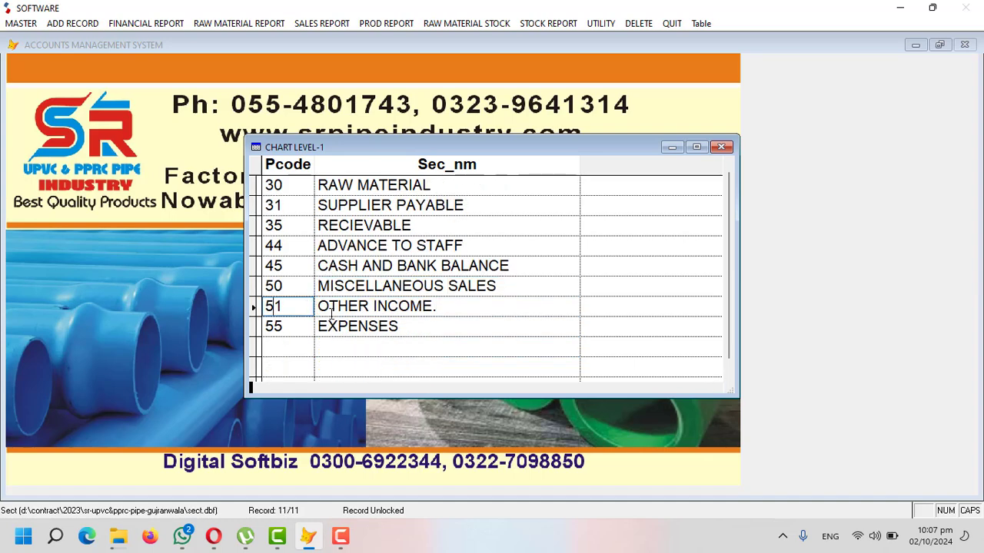
pyautogui.click(399, 326)
pyautogui.click(302, 325)
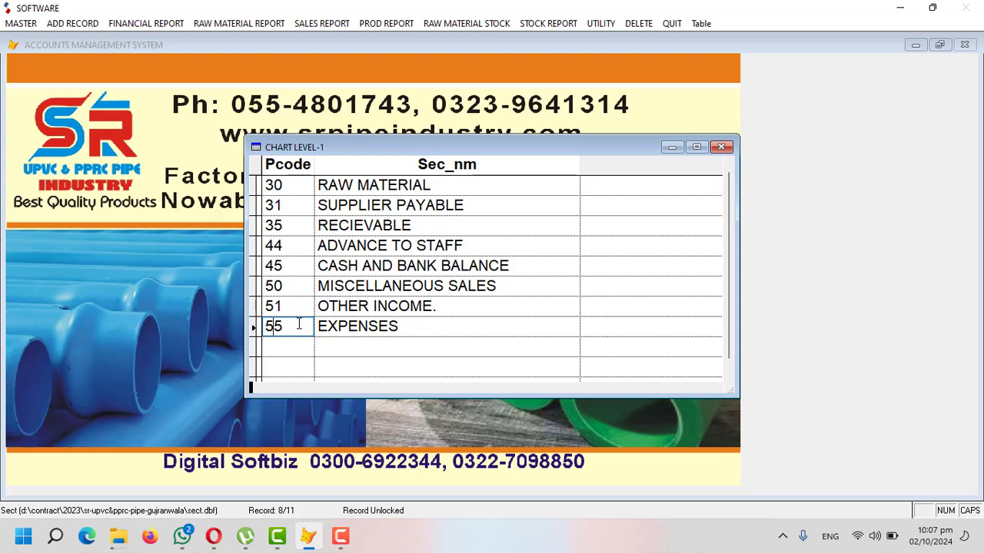
# Step: Close the Level-1 list and its form and open the Chart of Account Level-2 records
pyautogui.click(721, 147)
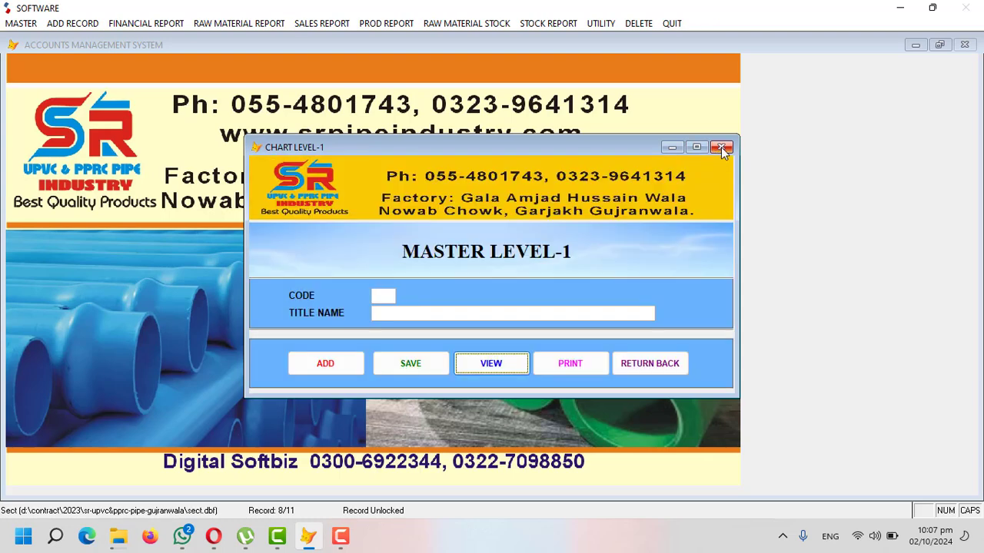
pyautogui.click(721, 147)
pyautogui.click(21, 23)
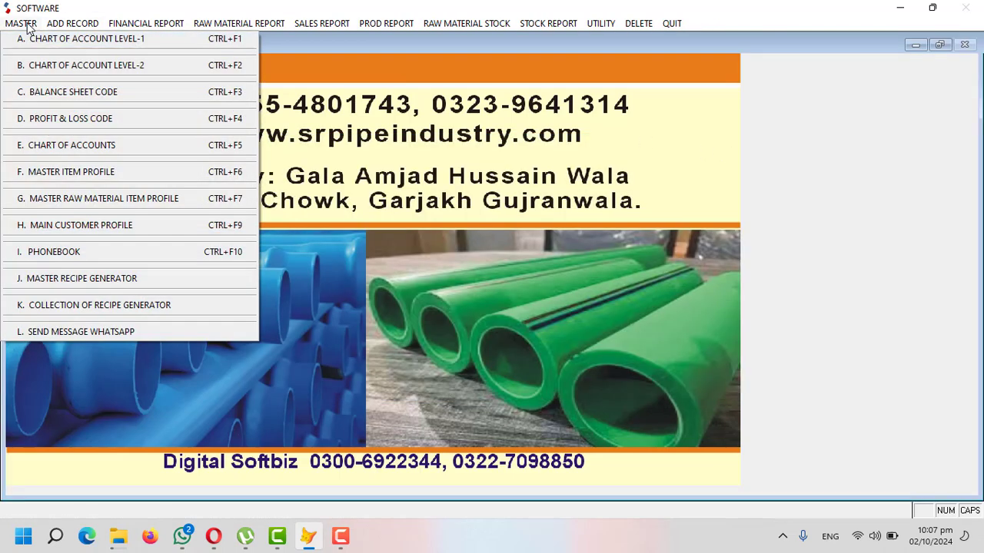
pyautogui.click(79, 66)
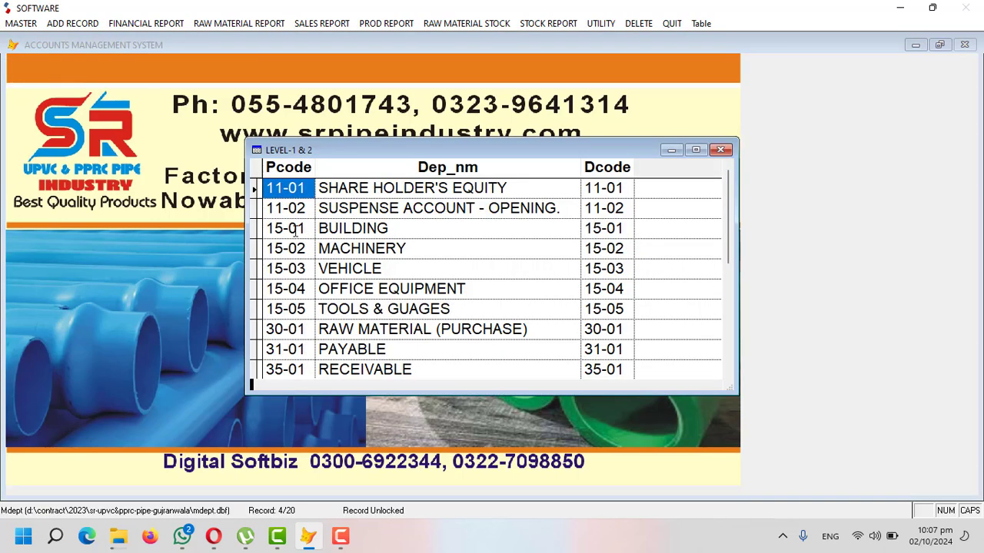
# Step: Examine the Level-2 codes under share holder's equity and fixed assets, including building, machinery, vehicle and tools
pyautogui.click(301, 189)
pyautogui.press('Down')
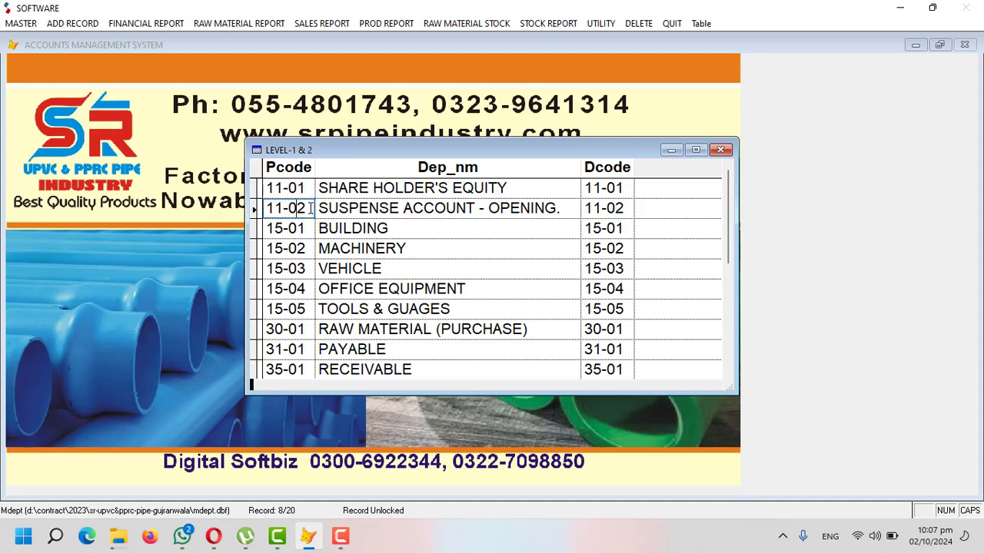
pyautogui.click(301, 230)
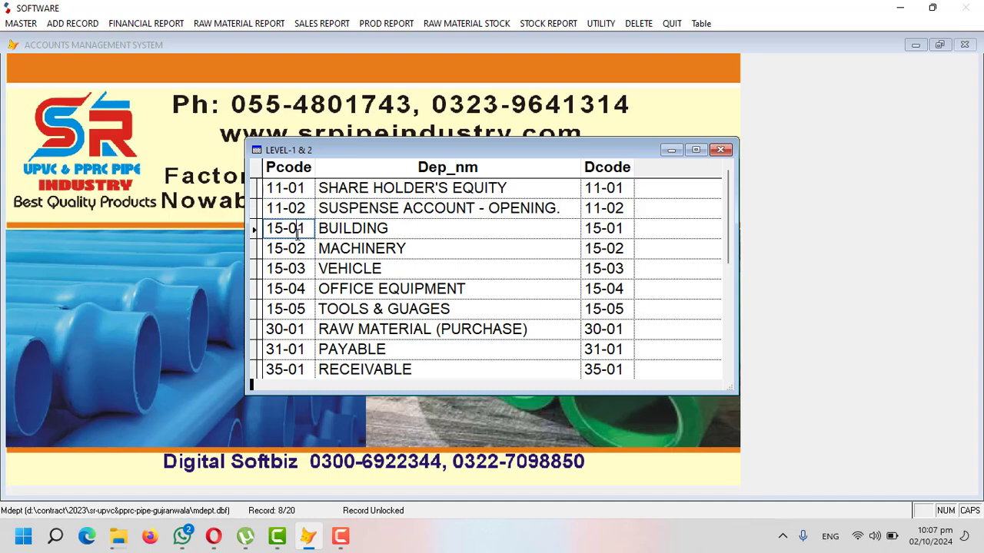
pyautogui.click(299, 249)
pyautogui.click(299, 262)
pyautogui.click(392, 230)
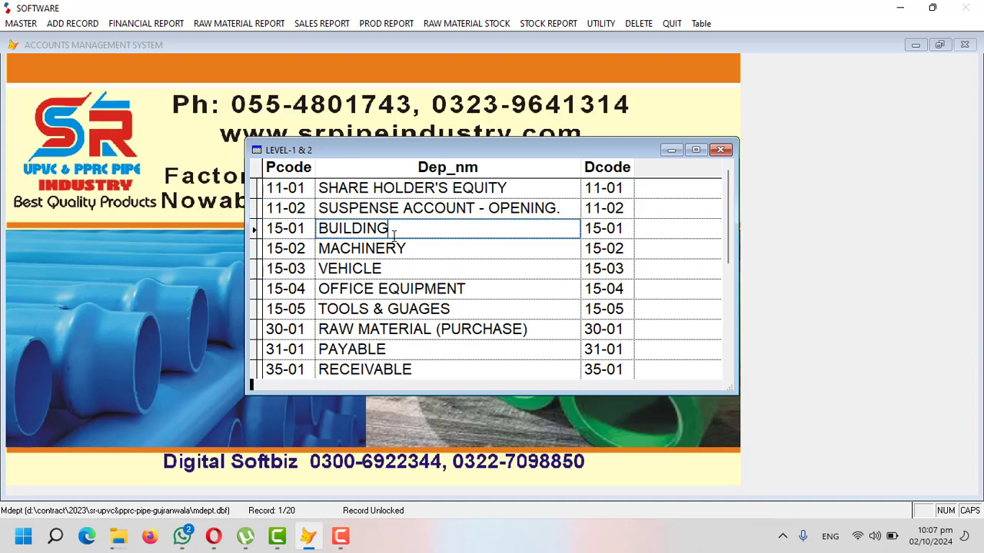
pyautogui.click(398, 248)
pyautogui.click(394, 267)
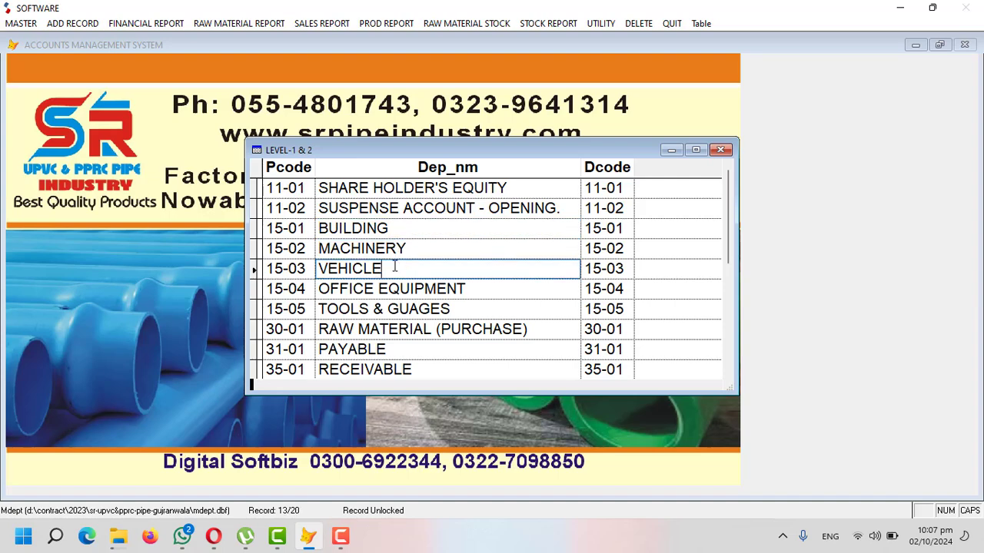
pyautogui.click(308, 309)
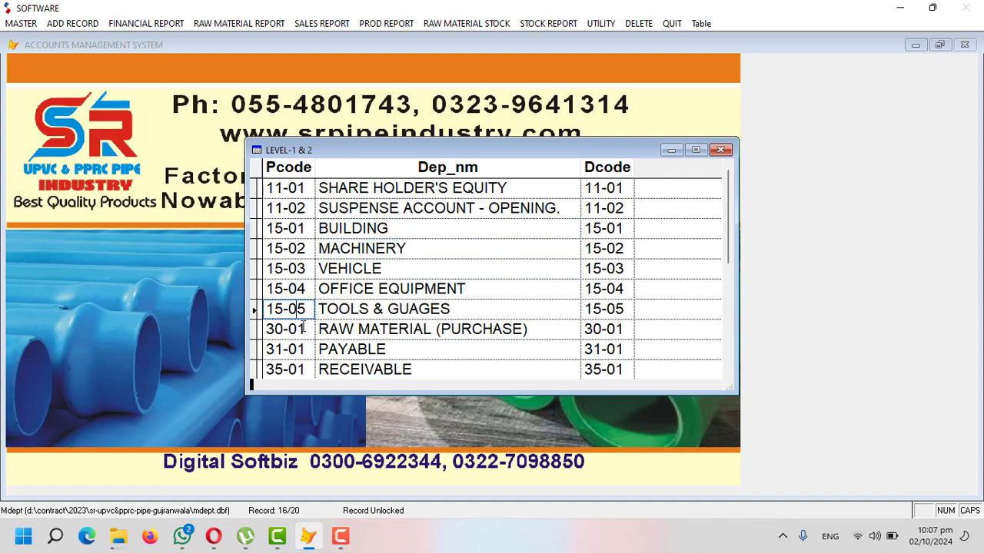
# Step: Examine the Level-2 entries for raw material purchase and payable
pyautogui.click(297, 329)
pyautogui.moveTo(547, 333); pyautogui.dragTo(306, 338)
pyautogui.click(306, 347)
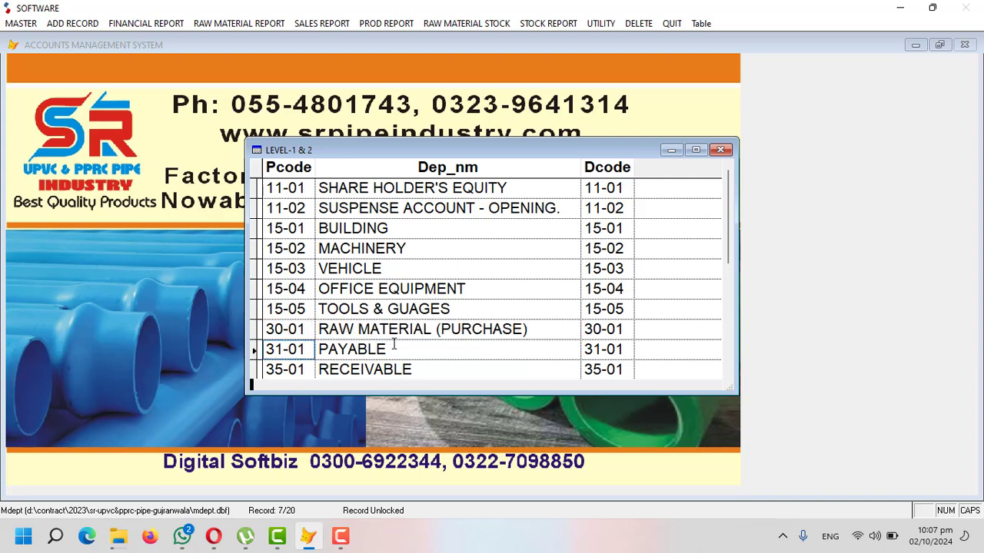
pyautogui.moveTo(394, 349); pyautogui.dragTo(328, 350)
pyautogui.click(305, 350)
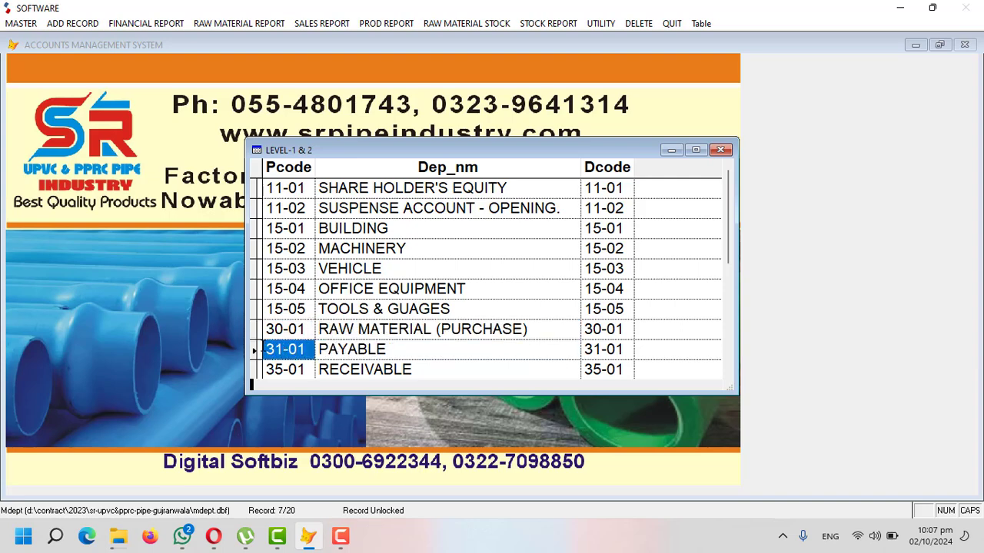
# Step: Examine the code and title of the Level-2 receivable entry
pyautogui.scroll(-1, 305, 350)
pyautogui.click(306, 310)
pyautogui.moveTo(306, 310); pyautogui.dragTo(255, 310)
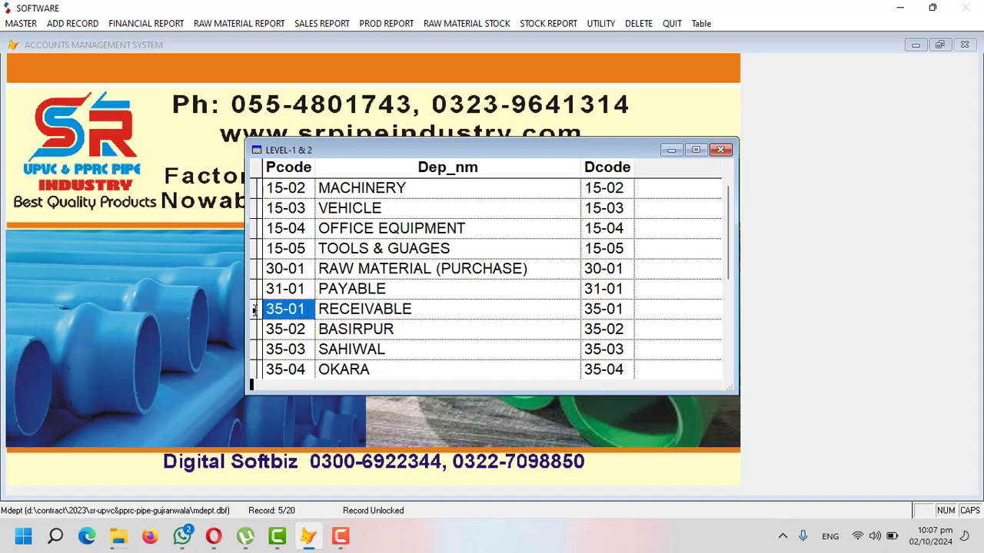
pyautogui.click(416, 309)
pyautogui.moveTo(415, 309); pyautogui.dragTo(316, 308)
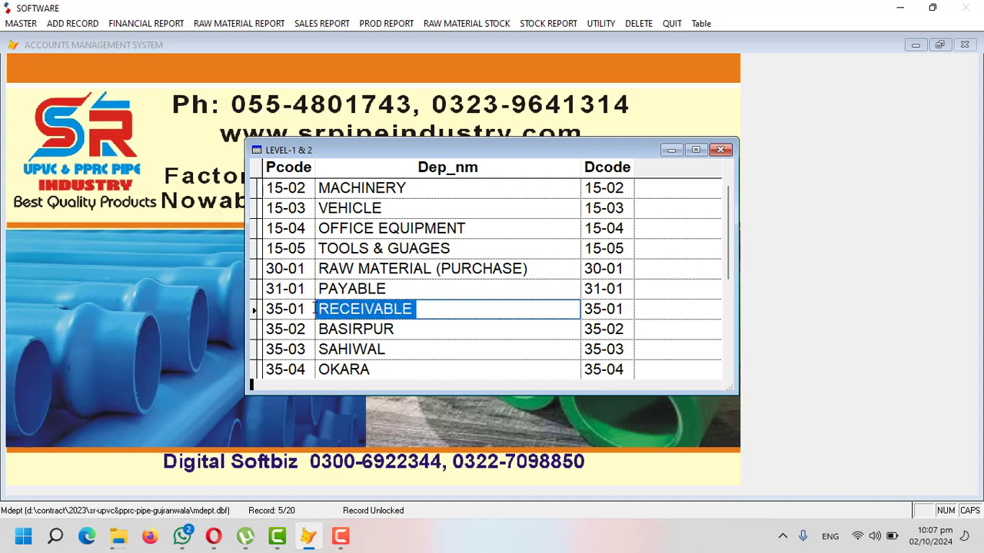
# Step: Examine the city-wise receivable entries for Basirpur, Sahiwal and Okara in the Level-2 list
pyautogui.scroll(-1, 316, 308)
pyautogui.click(307, 269)
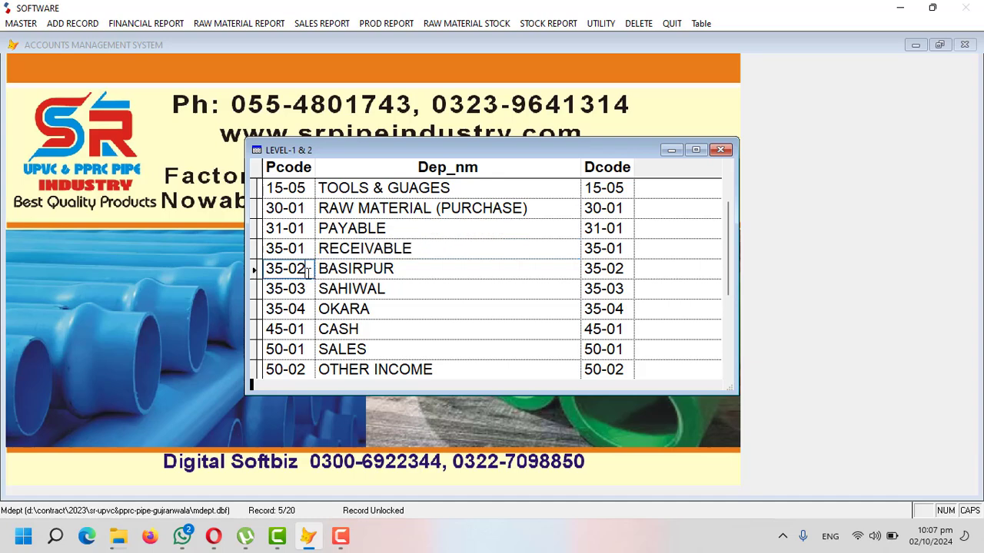
pyautogui.press('Left')
pyautogui.click(310, 289)
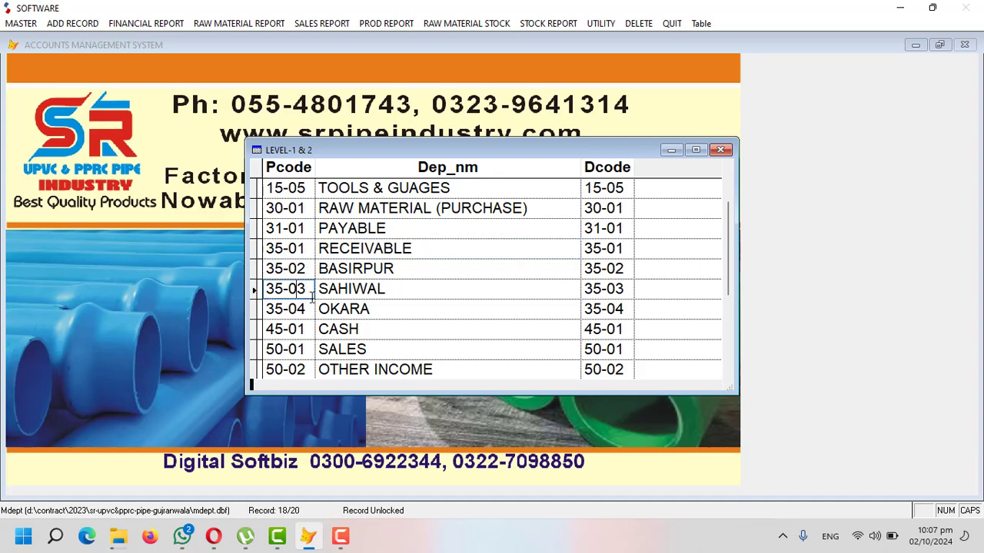
pyautogui.click(312, 309)
pyautogui.click(389, 269)
pyautogui.click(391, 288)
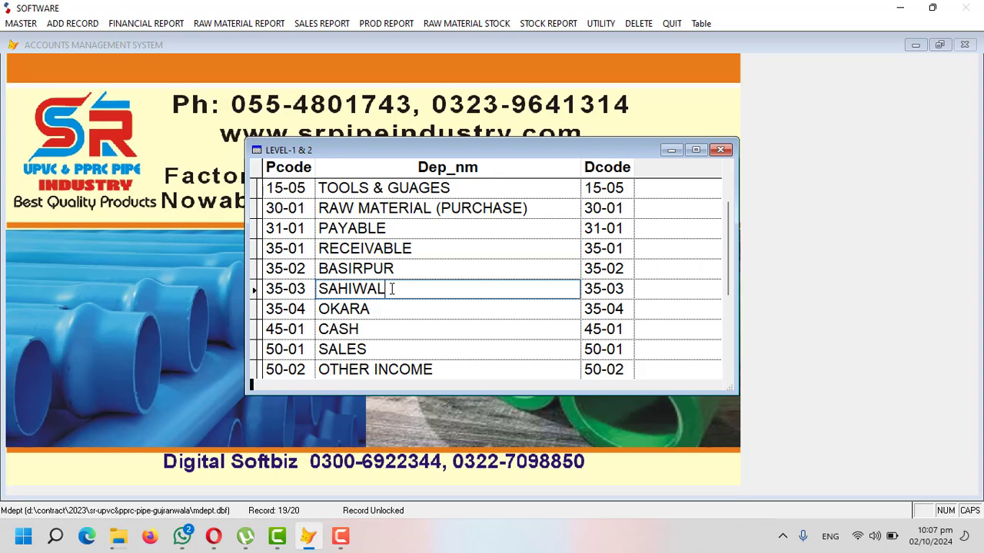
pyautogui.click(405, 268)
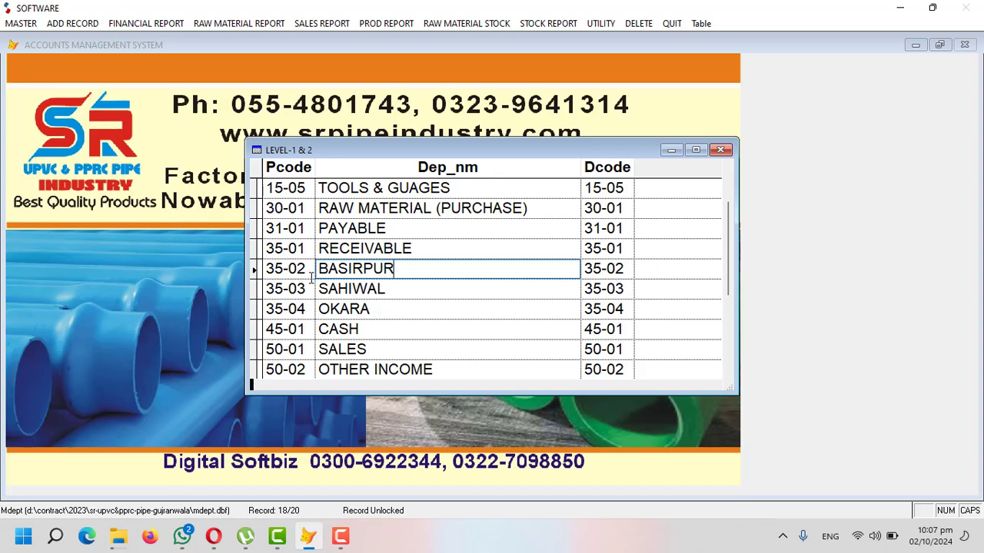
pyautogui.click(339, 289)
pyautogui.click(361, 309)
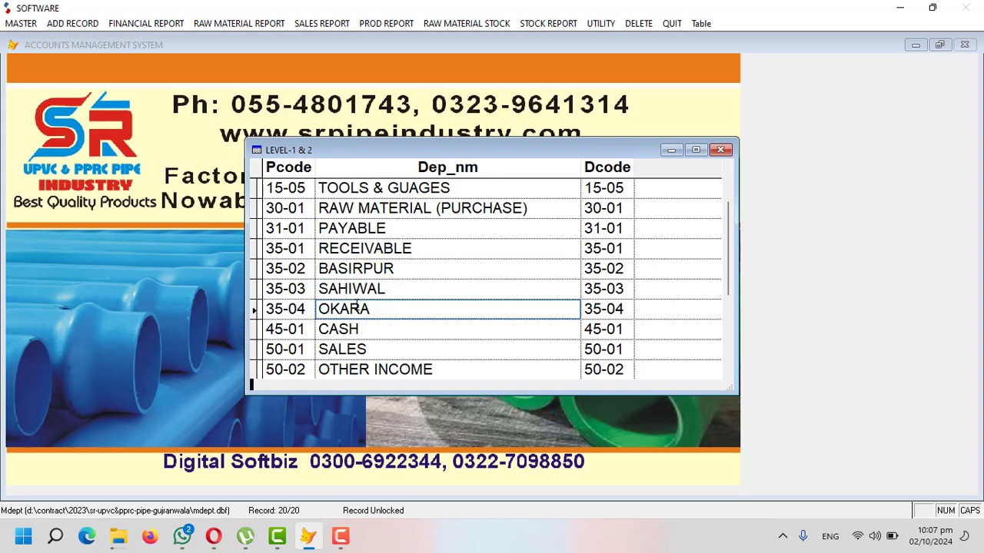
# Step: Examine the cash entry below the city-wise receivables in the Level-2 list
pyautogui.click(320, 327)
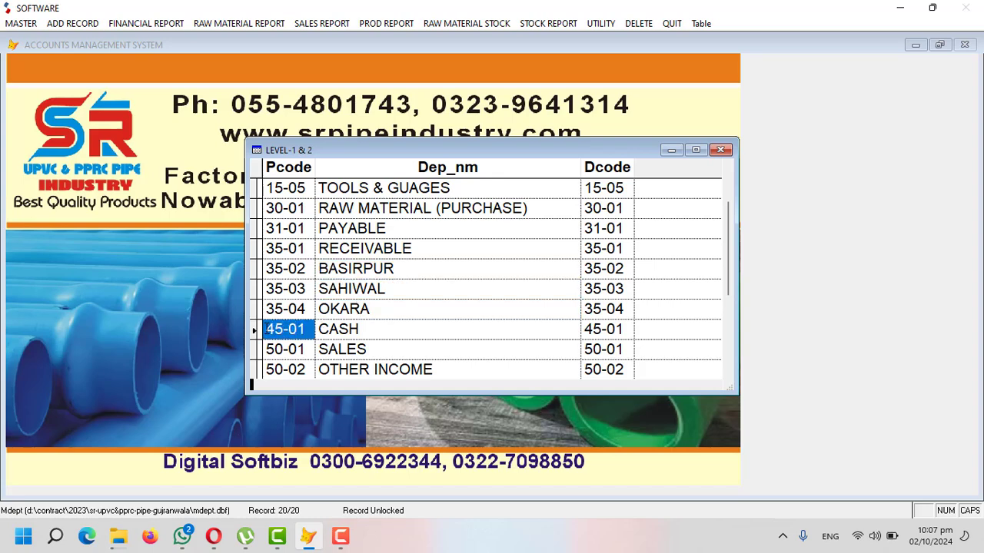
pyautogui.click(363, 328)
pyautogui.moveTo(361, 328); pyautogui.dragTo(318, 329)
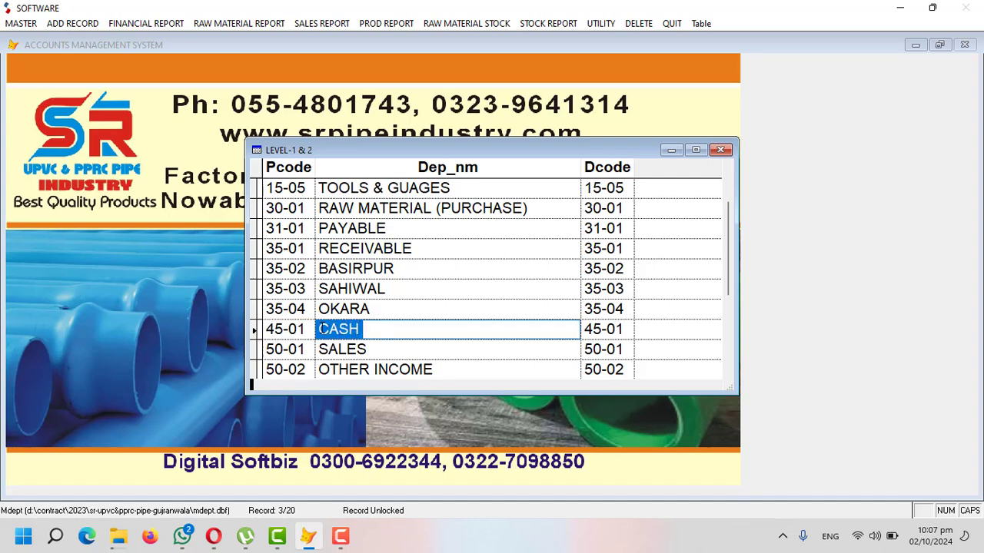
# Step: Examine the Level-2 entries for sales, cost of goods, selling expenses, administrative and staff salary
pyautogui.click(371, 348)
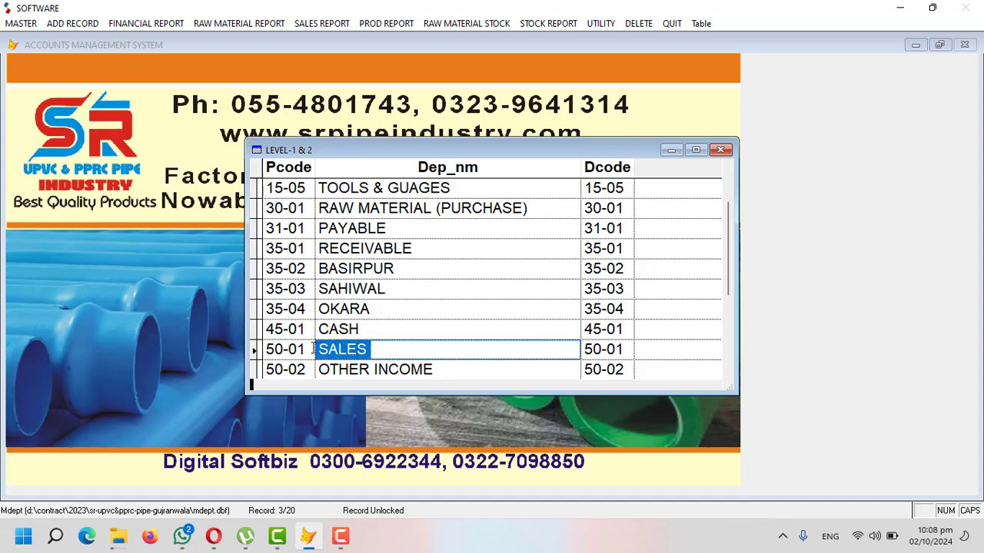
pyautogui.hotkey('shift', 'Tab')
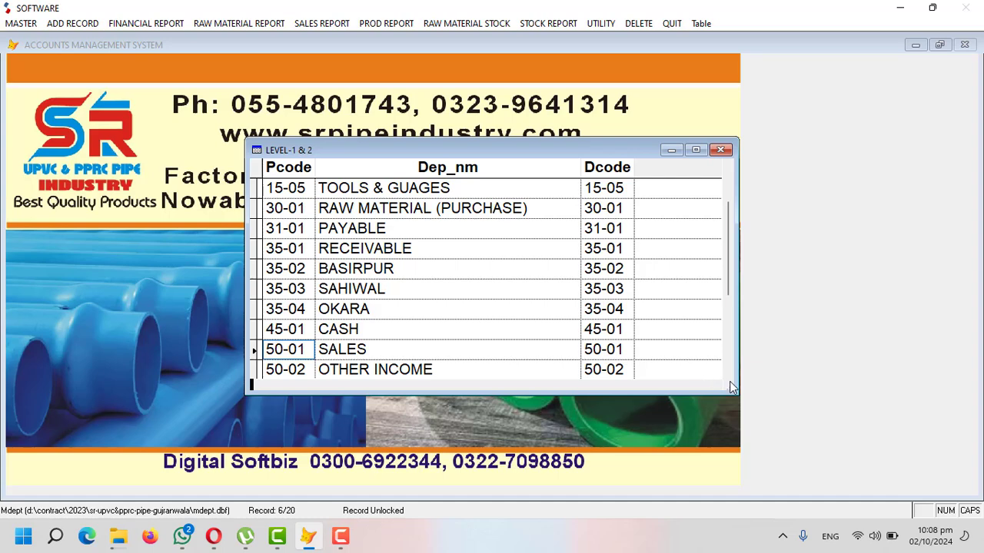
pyautogui.click(729, 374)
pyautogui.click(730, 376)
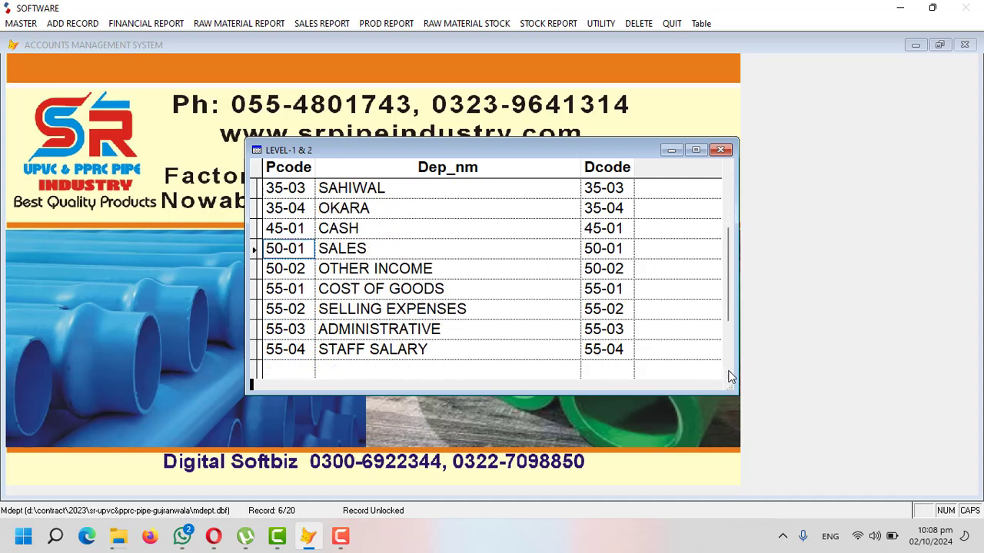
pyautogui.moveTo(479, 289); pyautogui.dragTo(315, 290)
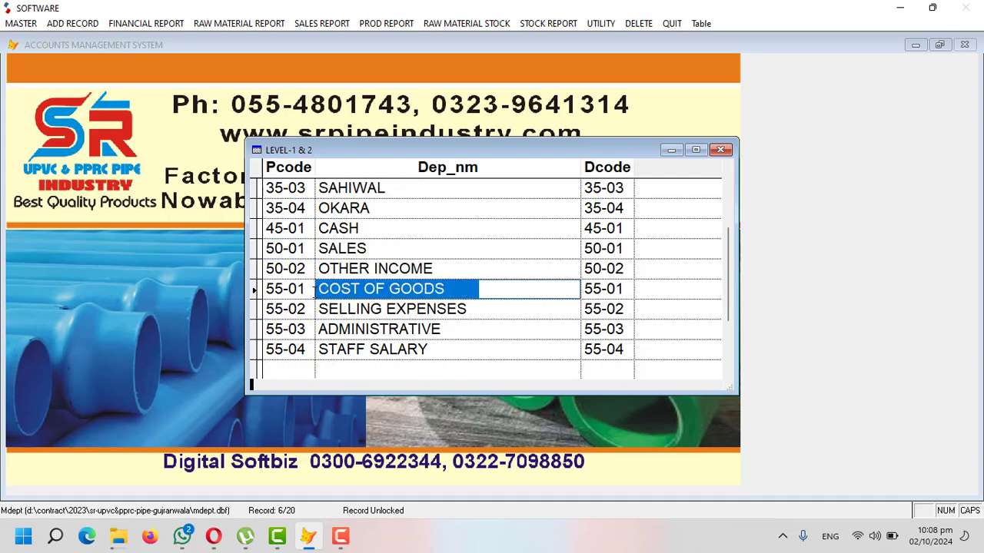
pyautogui.moveTo(470, 308); pyautogui.dragTo(315, 309)
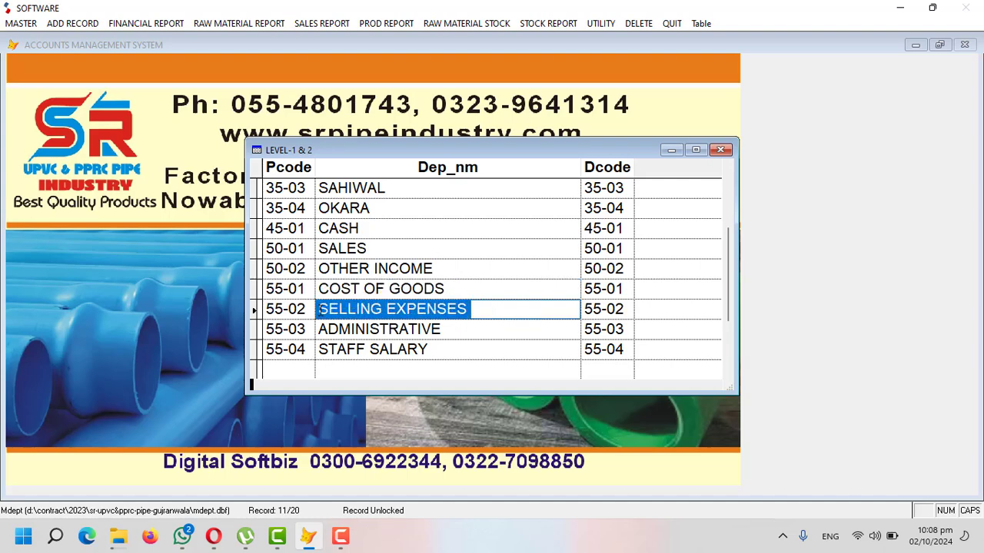
pyautogui.moveTo(484, 330); pyautogui.dragTo(311, 331)
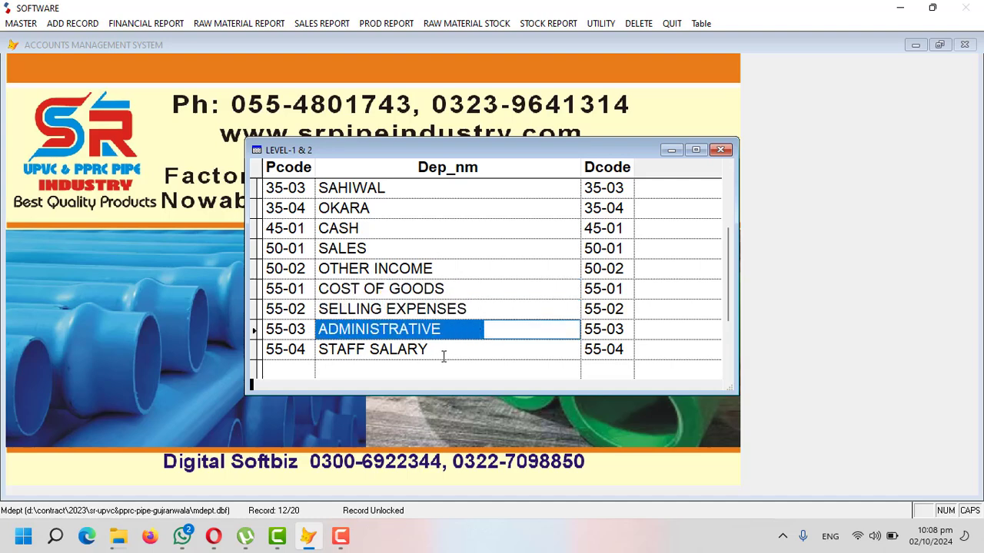
pyautogui.moveTo(441, 352); pyautogui.dragTo(296, 352)
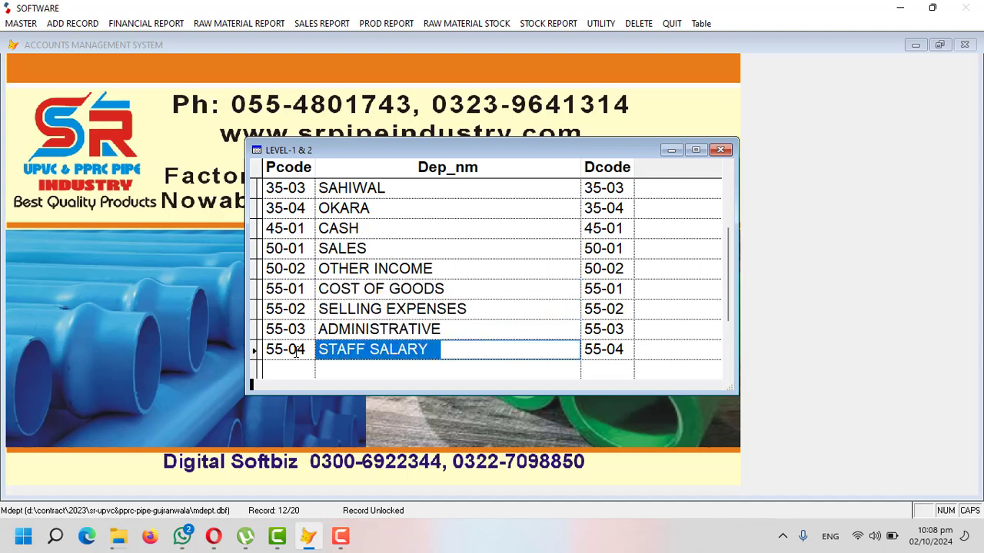
# Step: Close the Level-2 list and open the Chart of Accounts form
pyautogui.click(720, 149)
pyautogui.click(718, 150)
pyautogui.click(29, 24)
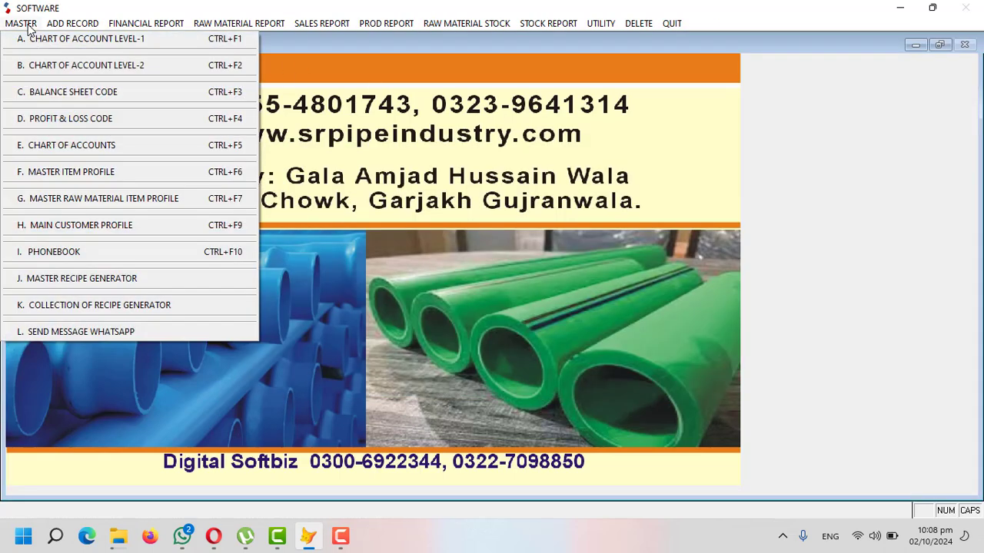
pyautogui.click(75, 153)
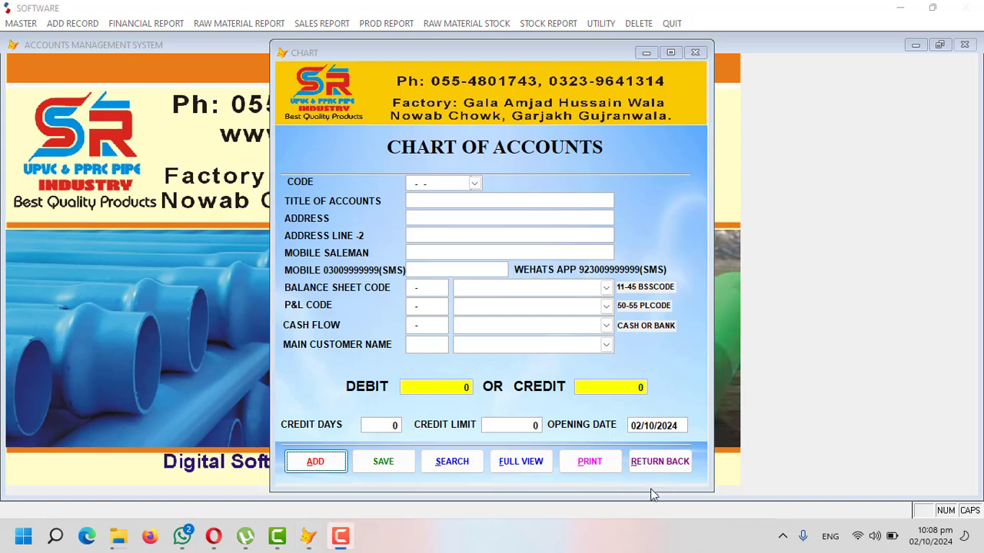
# Step: Start a new account with code 31-01-0001 and check the last used payable code in the existing accounts list
pyautogui.click(295, 466)
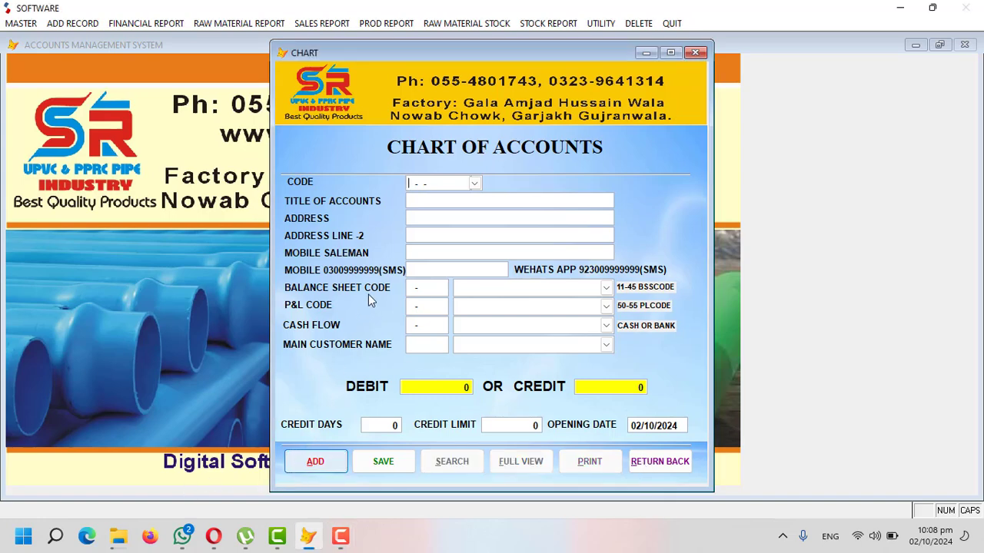
pyautogui.write('31-01')
pyautogui.write('0001')
pyautogui.press('Return')
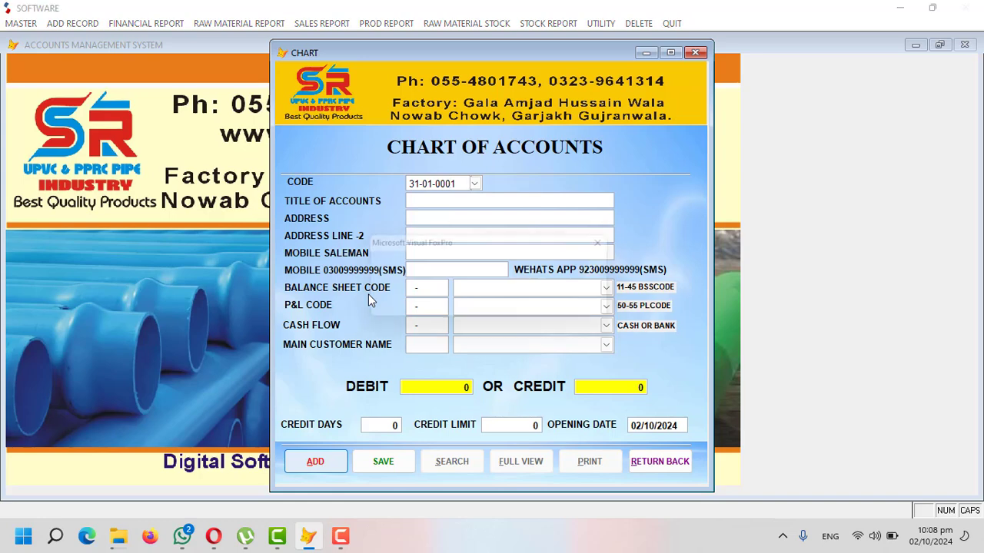
pyautogui.press('Return')
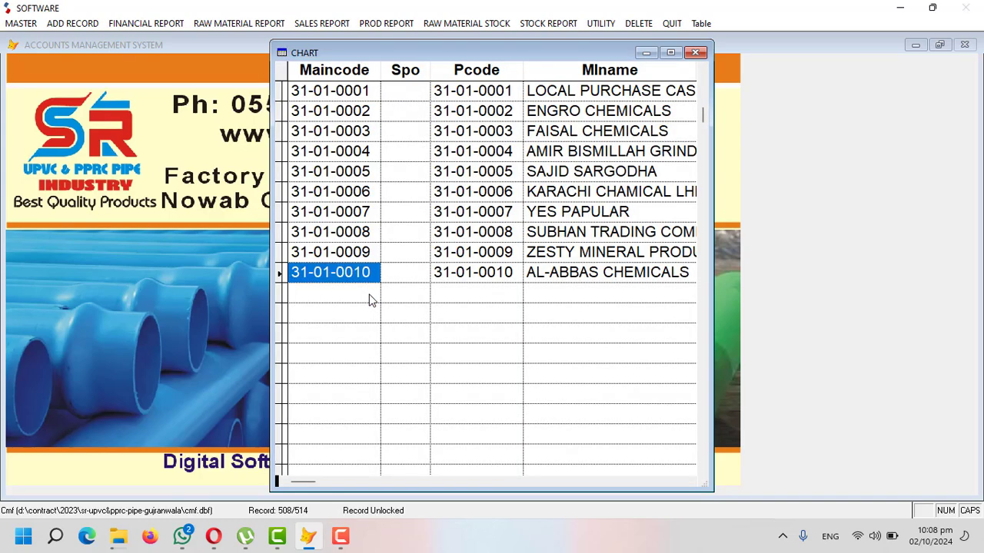
pyautogui.moveTo(515, 272); pyautogui.dragTo(496, 272)
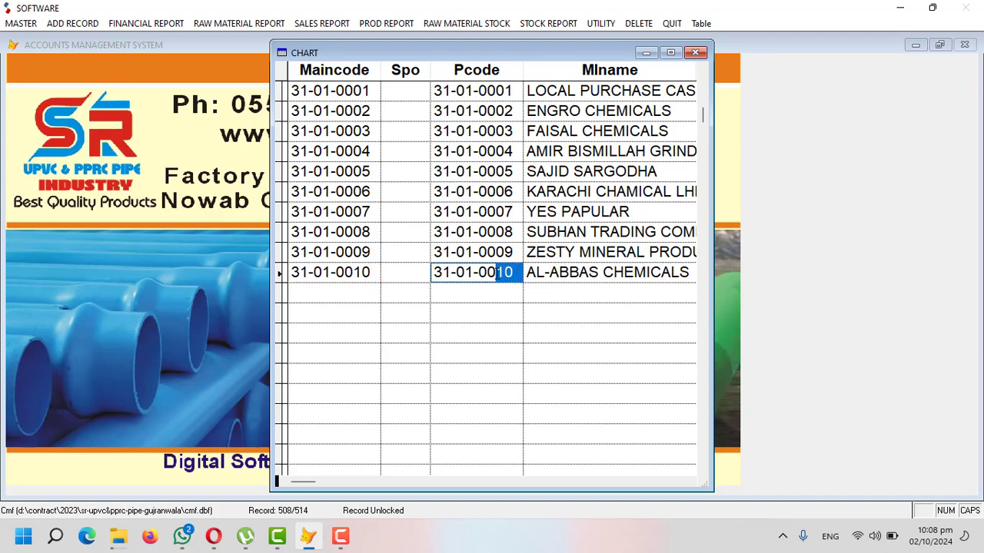
pyautogui.press('Escape')
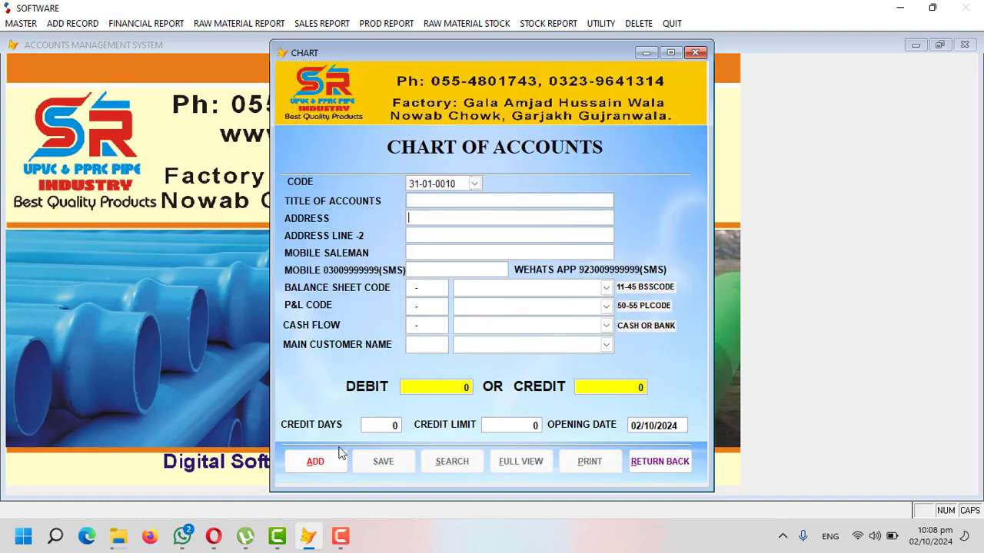
# Step: Set the new payable account's code to 31-01-0011
pyautogui.press('Right')
pyautogui.press('Right')
pyautogui.press('Right')
pyautogui.press('Right')
pyautogui.press('Right')
pyautogui.press('Right')
pyautogui.press('Right')
pyautogui.press('Right')
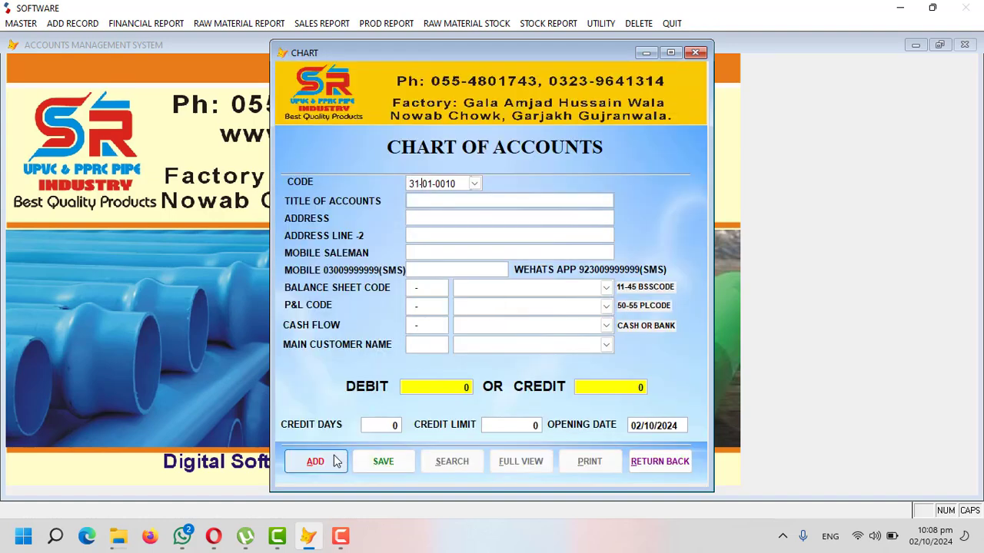
pyautogui.click(335, 461)
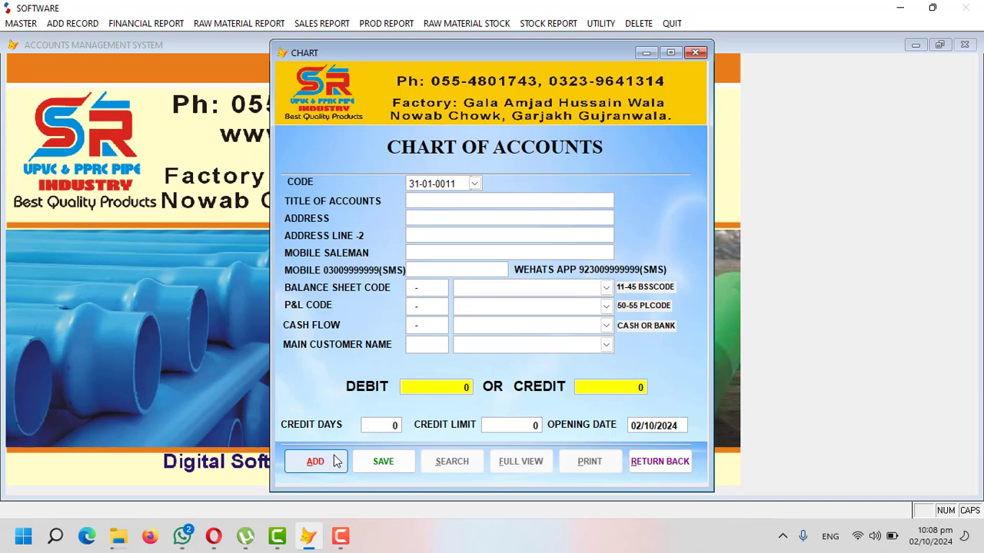
# Step: Enter TALHA TRADERS as the account title, SAHIWAL as the address, and the mobile number
pyautogui.write('TALHA')
pyautogui.write(' TRADERS')
pyautogui.write('SA')
pyautogui.write('HIWAL')
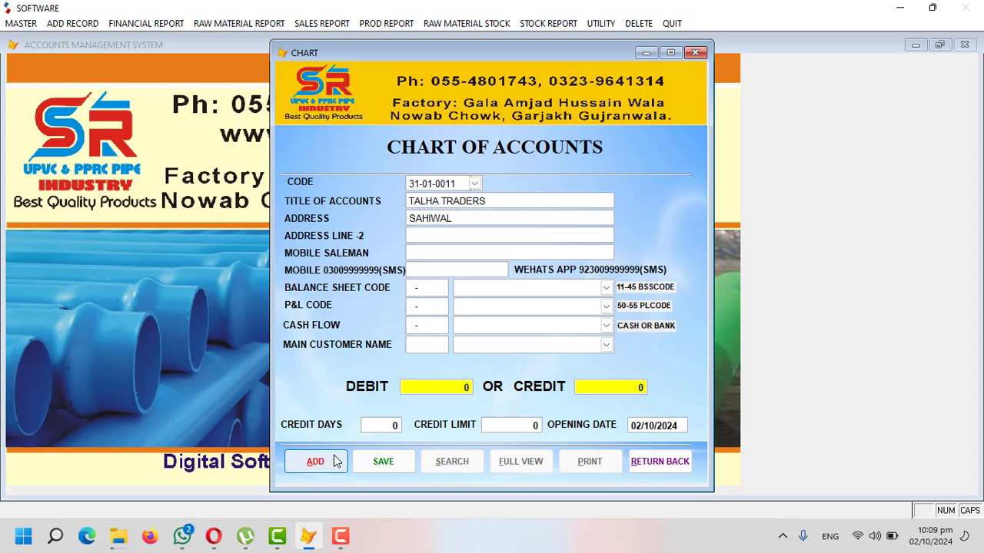
pyautogui.press('Return')
pyautogui.write('92333333')
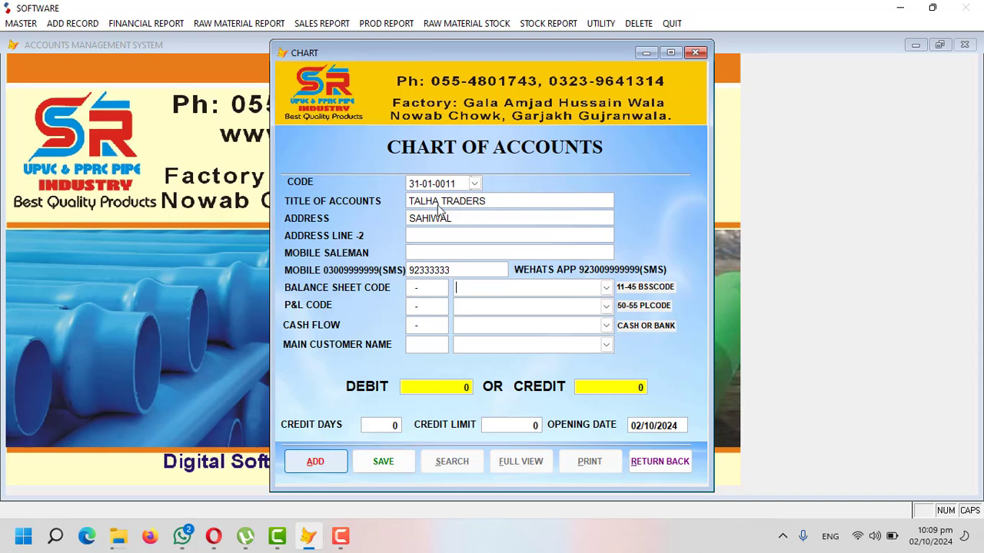
# Step: Assign SUPPLIER PAYABLE as the balance sheet code of the TALHA TRADERS account
pyautogui.click(608, 289)
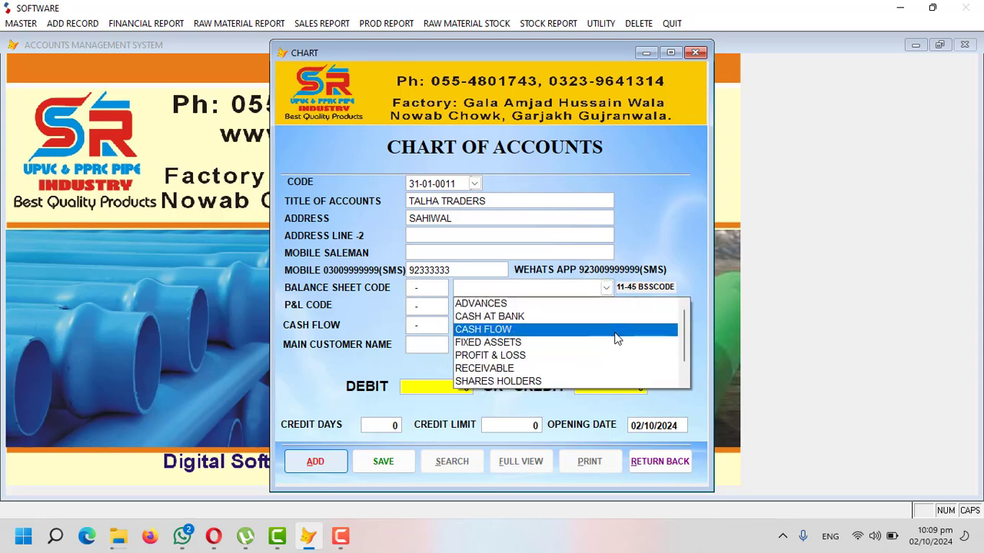
pyautogui.click(684, 382)
pyautogui.click(685, 383)
pyautogui.click(605, 379)
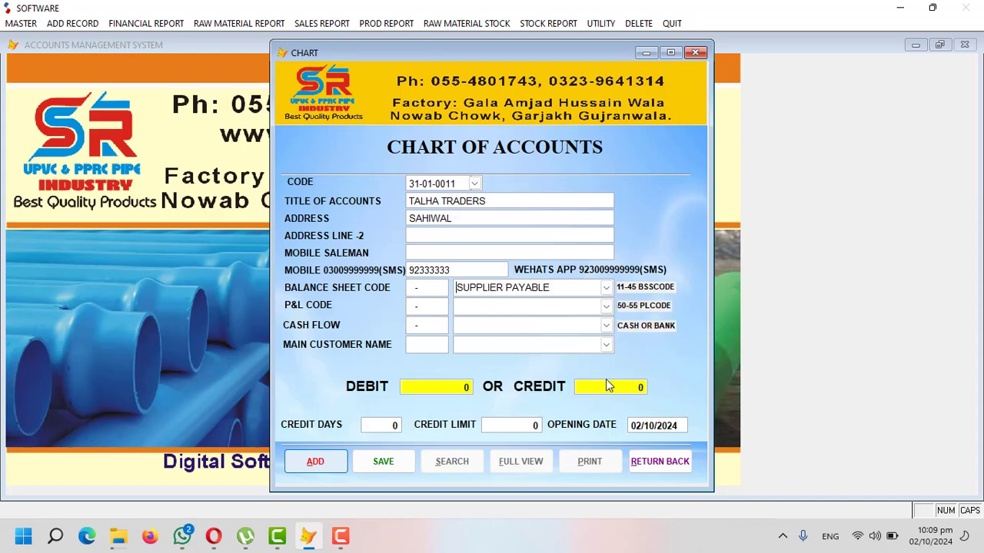
pyautogui.press('Return')
pyautogui.press('Return')
# Step: Enter an opening credit of 600,000 for TALHA TRADERS and save the account
pyautogui.click(608, 387)
pyautogui.write('60,000')
pyautogui.press('Return')
pyautogui.press('Return')
pyautogui.press('Return')
pyautogui.press('Return')
pyautogui.press('Return')
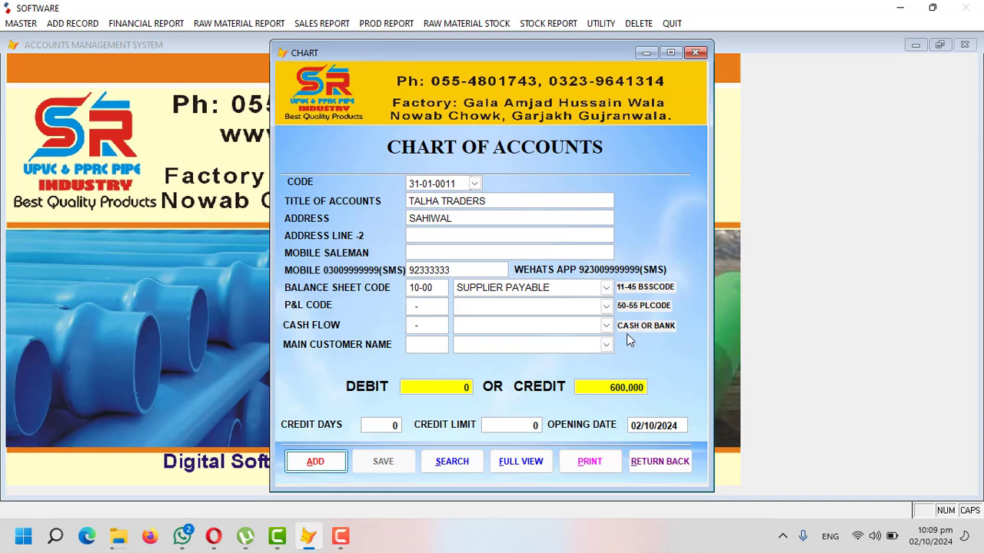
# Step: Start another account with code 35-01-0000 and check the last used receivable code in the existing accounts list
pyautogui.click(317, 462)
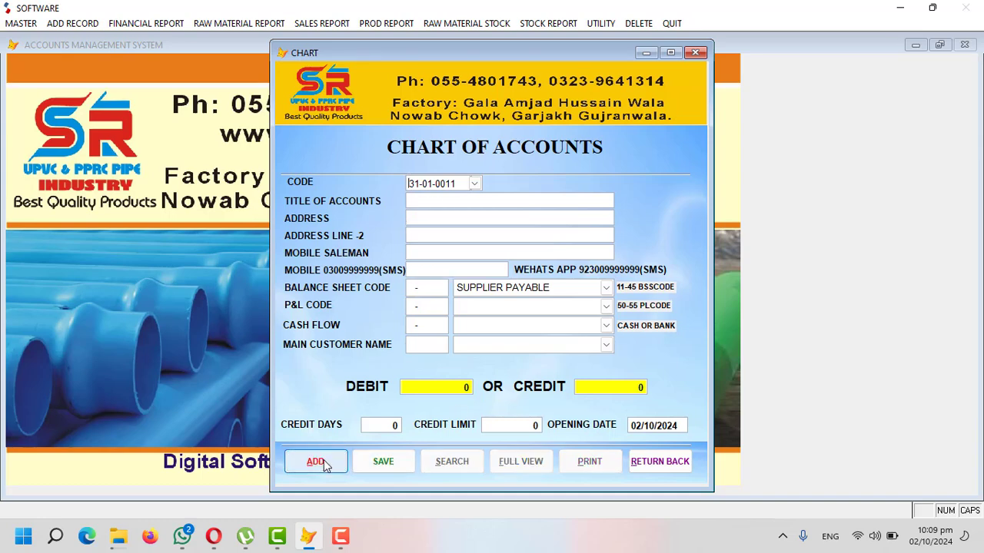
pyautogui.write('35010000')
pyautogui.press('Return')
pyautogui.press('Return')
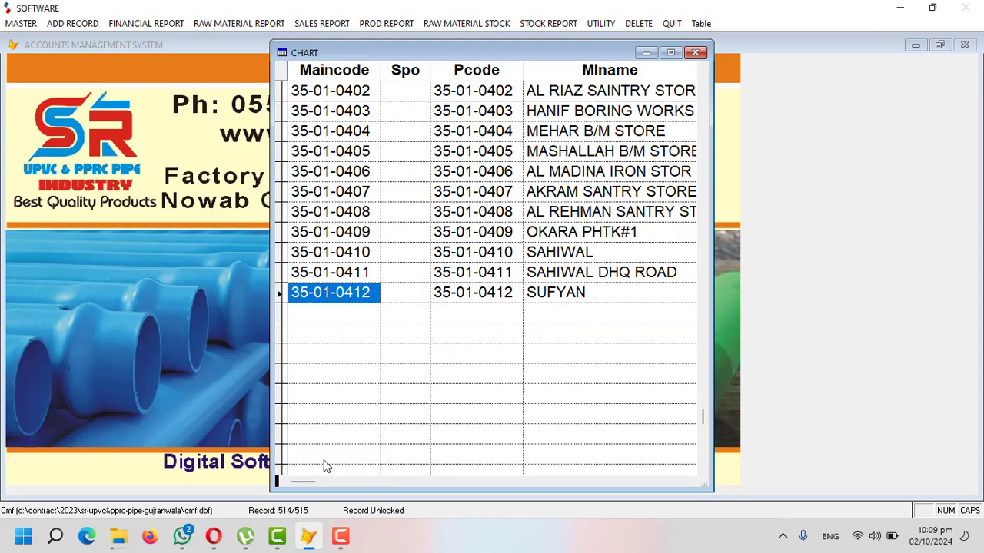
pyautogui.click(496, 295)
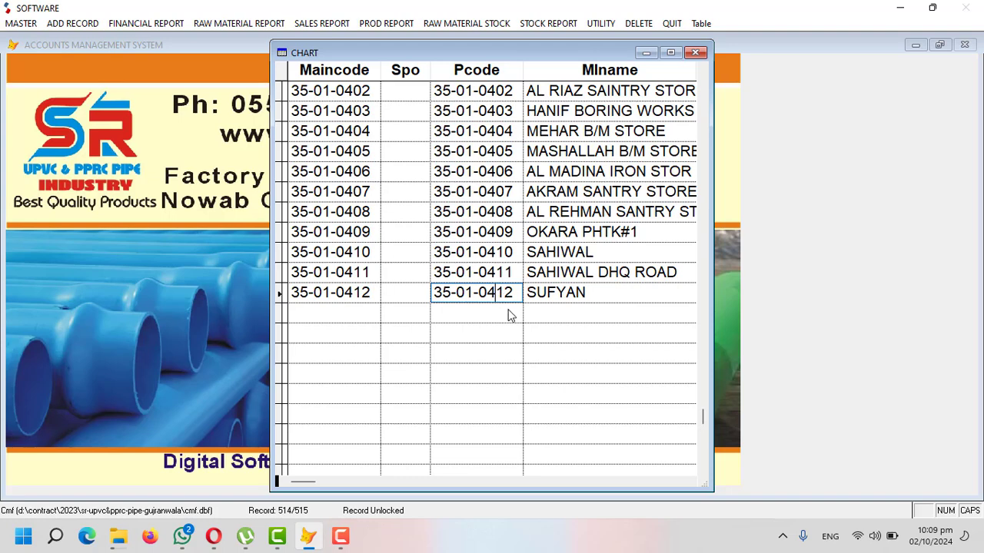
pyautogui.press('Escape')
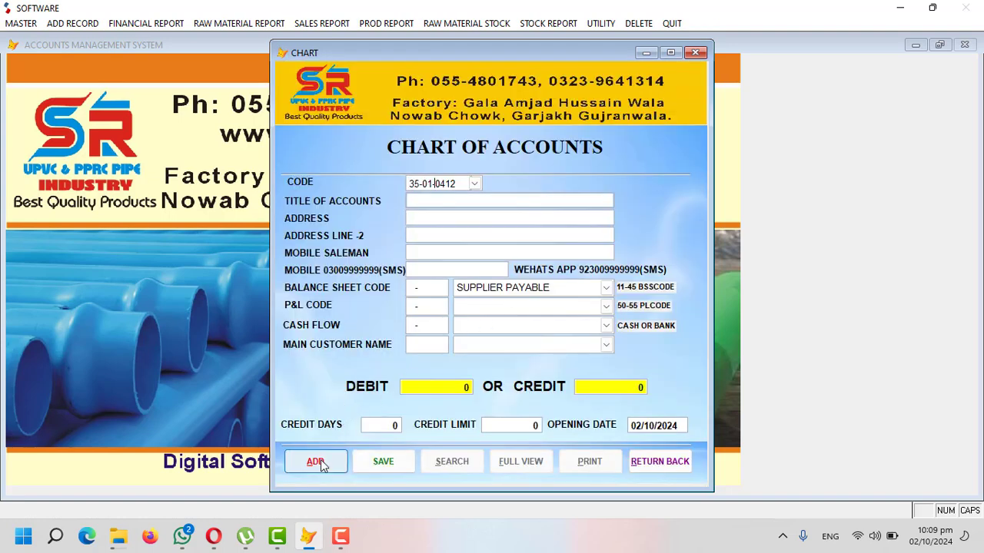
# Step: Set the new receivable account's code to 35-01-0413 and enter the customer's name as its title
pyautogui.click(315, 462)
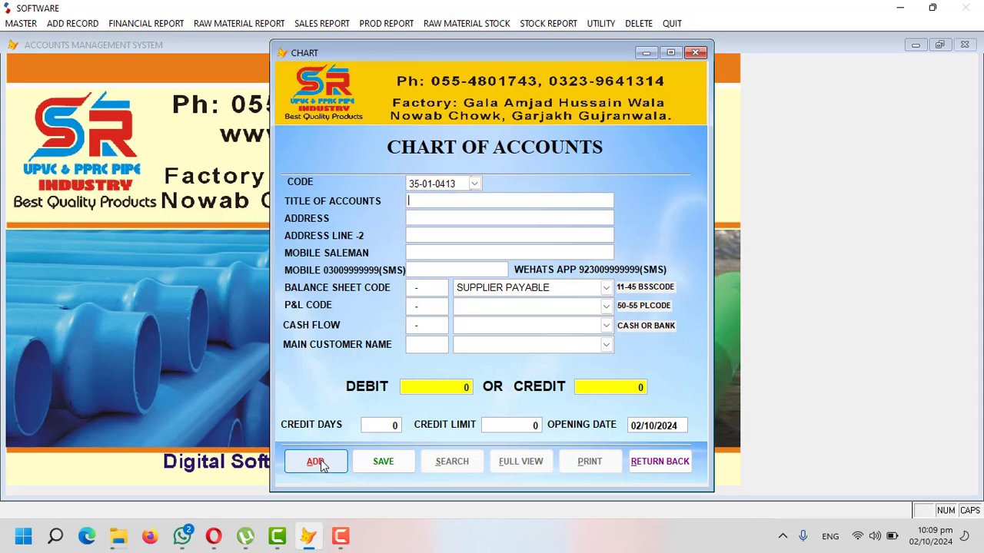
pyautogui.write('NUMA')
pyautogui.press('Return')
pyautogui.press('Return')
pyautogui.press('Return')
pyautogui.press('BackSpace')
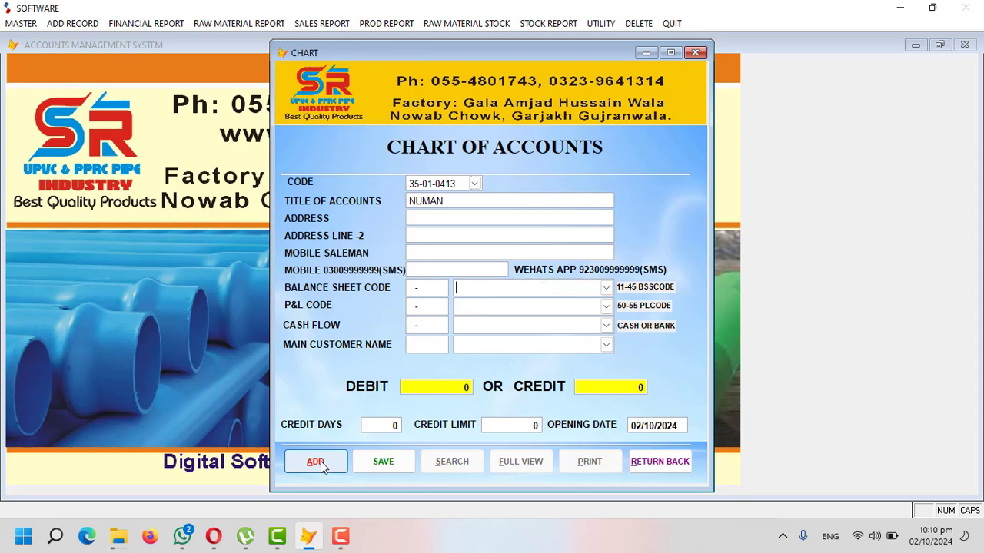
# Step: Assign RECEIVABLE as the balance sheet code of the new customer account
pyautogui.click(611, 292)
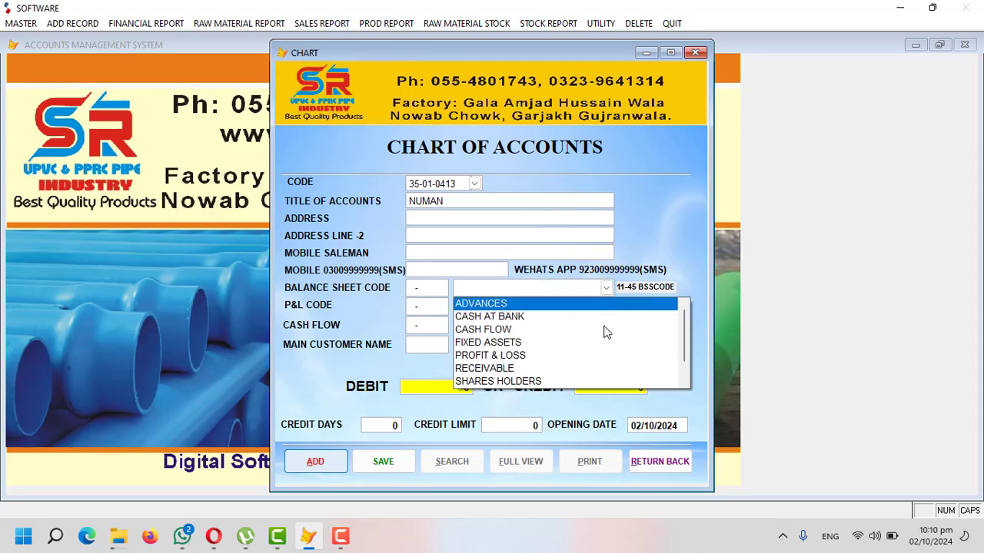
pyautogui.click(666, 375)
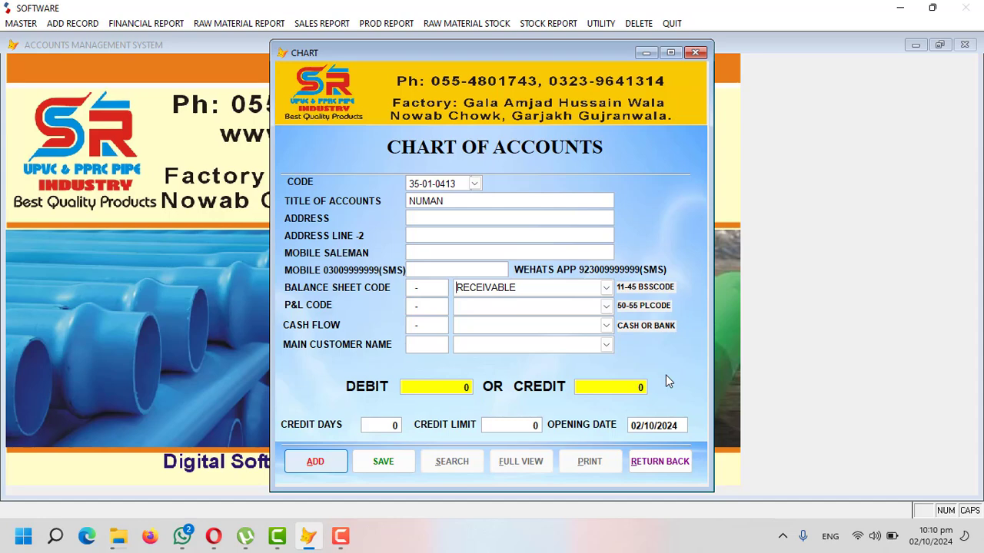
pyautogui.press('Return')
pyautogui.press('Return')
pyautogui.press('Return')
pyautogui.press('Return')
pyautogui.press('Return')
pyautogui.press('Return')
pyautogui.press('Return')
pyautogui.press('Return')
# Step: Assign the first listed main customer to the new receivable account
pyautogui.click(606, 346)
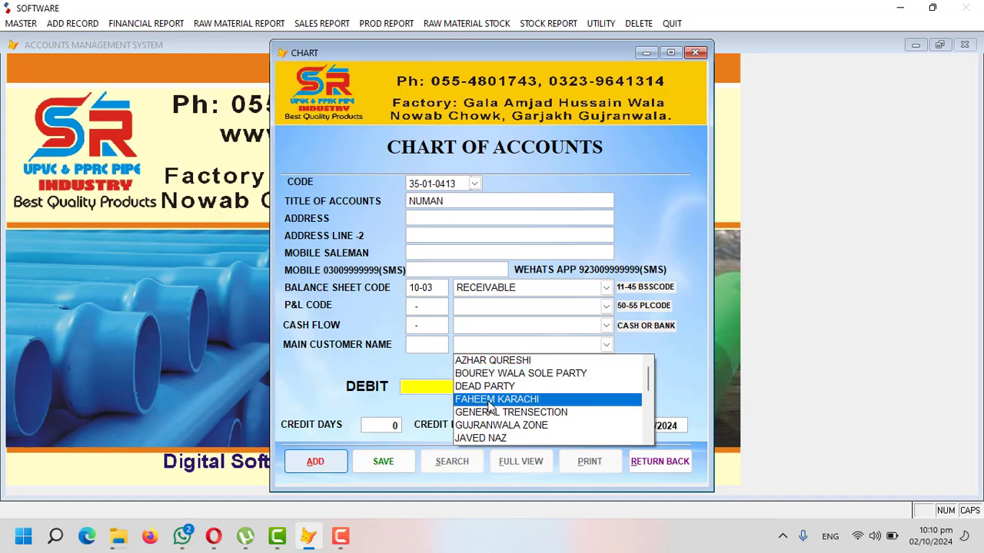
pyautogui.click(476, 359)
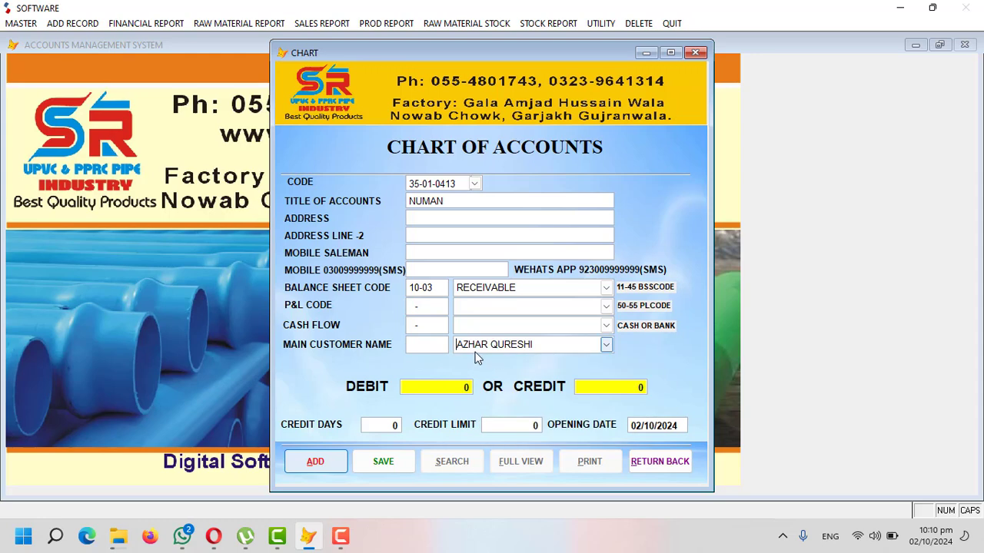
pyautogui.click(21, 23)
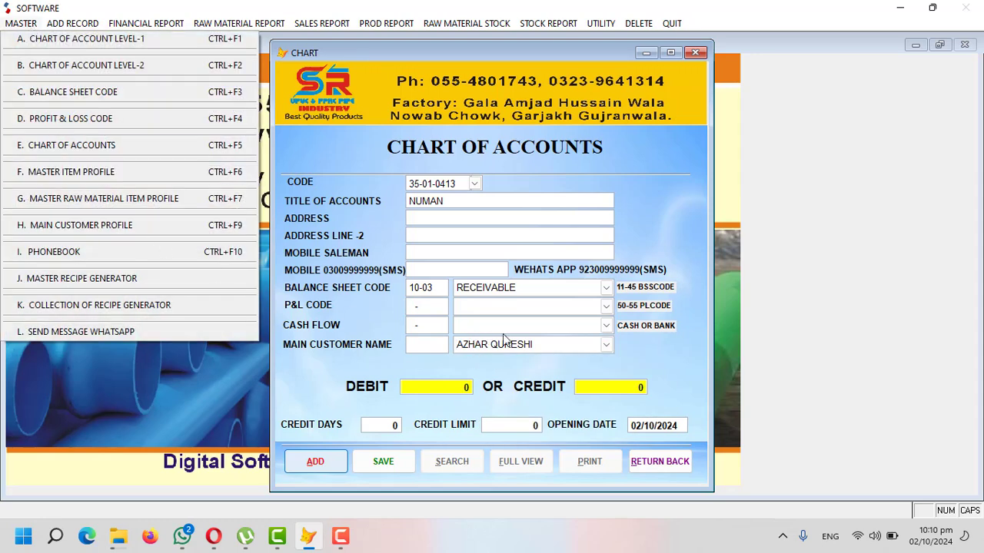
pyautogui.click(544, 343)
pyautogui.click(529, 361)
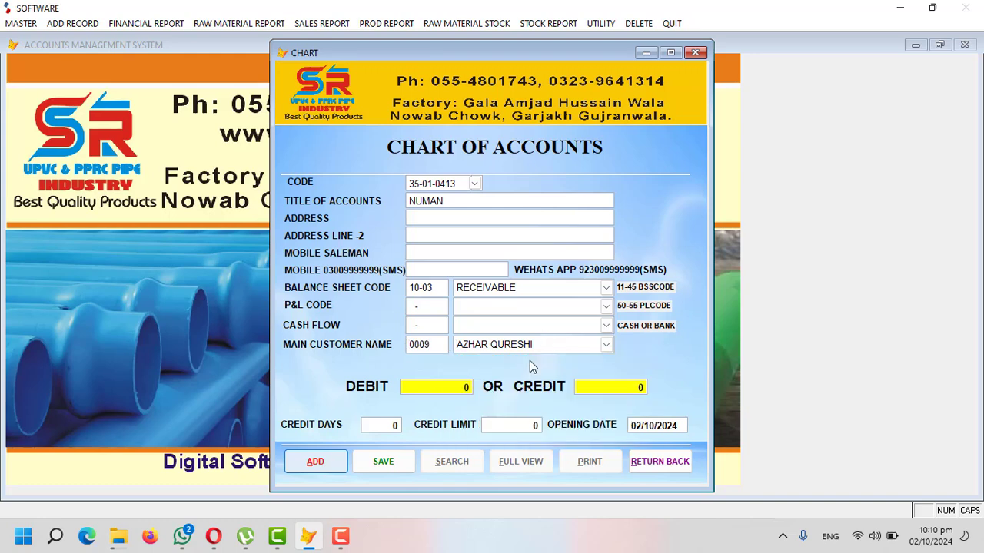
# Step: Enter an opening debit of 80,000, 15 credit days and a credit limit of 20000 for the customer account
pyautogui.write('800.00')
pyautogui.press('Return')
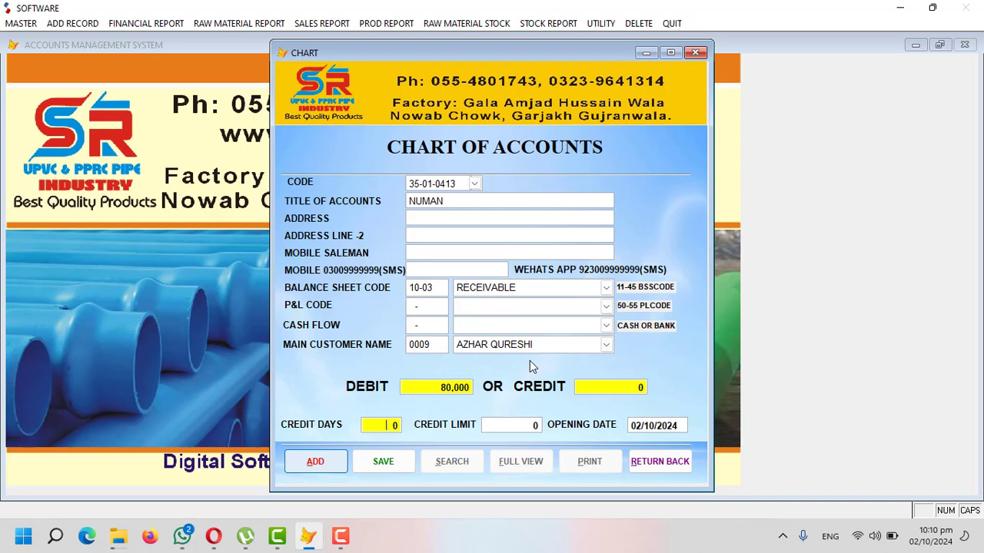
pyautogui.write('15')
pyautogui.press('Return')
pyautogui.write('20000')
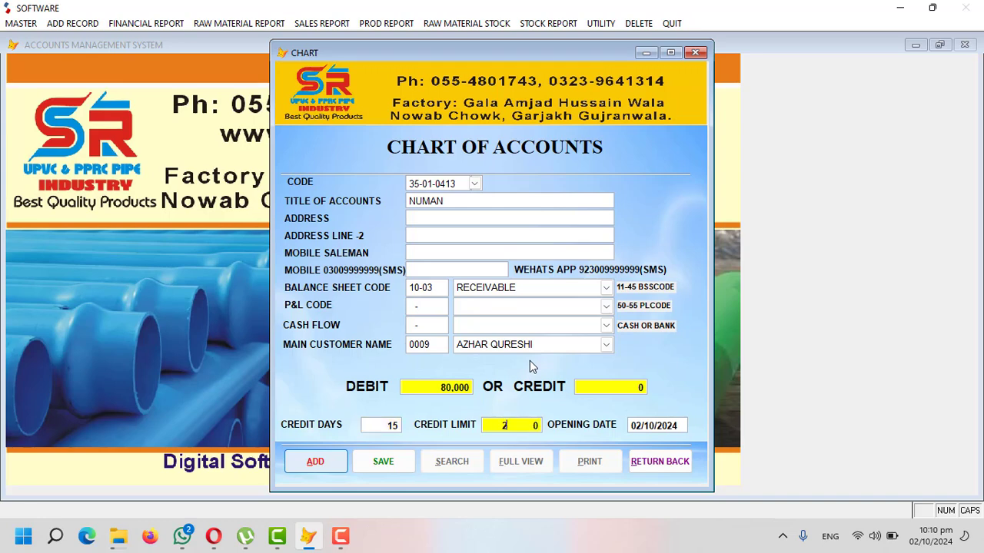
# Step: Confirm the 20,000 credit limit, keep the opening date 02/10/2024 and save the new customer account
pyautogui.press('Return')
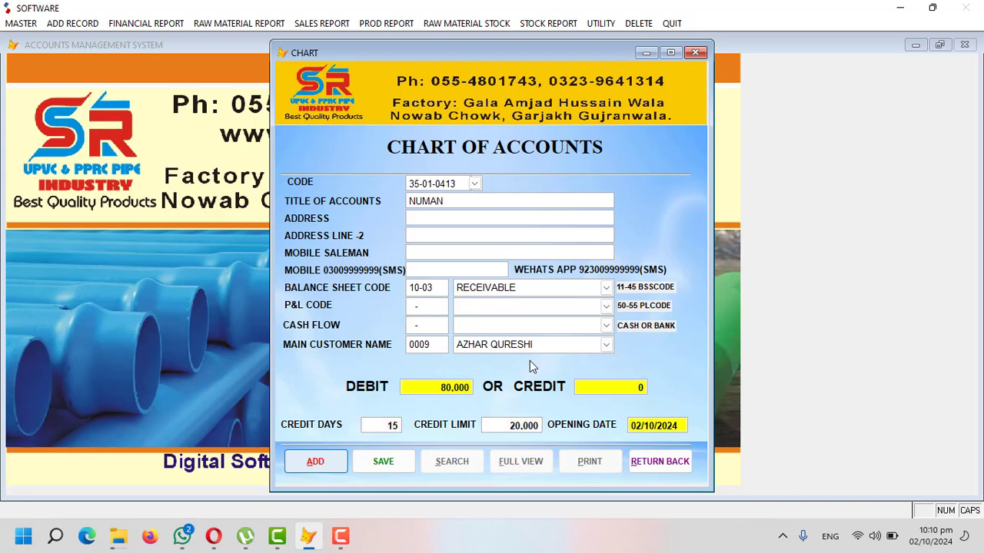
pyautogui.press('Return')
pyautogui.press('Return')
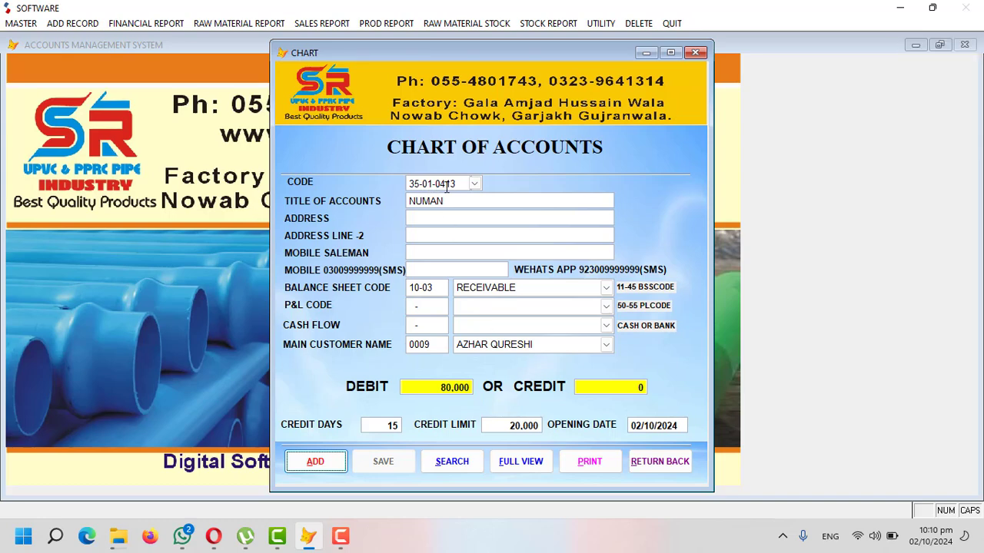
# Step: Try to add a new account under code 45-01-0001
pyautogui.click(341, 462)
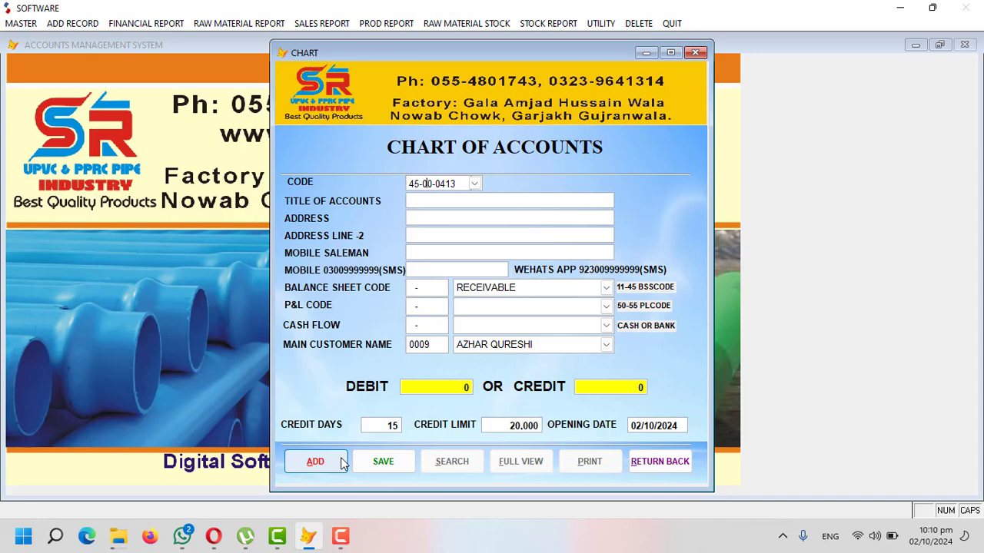
pyautogui.write('1-0001')
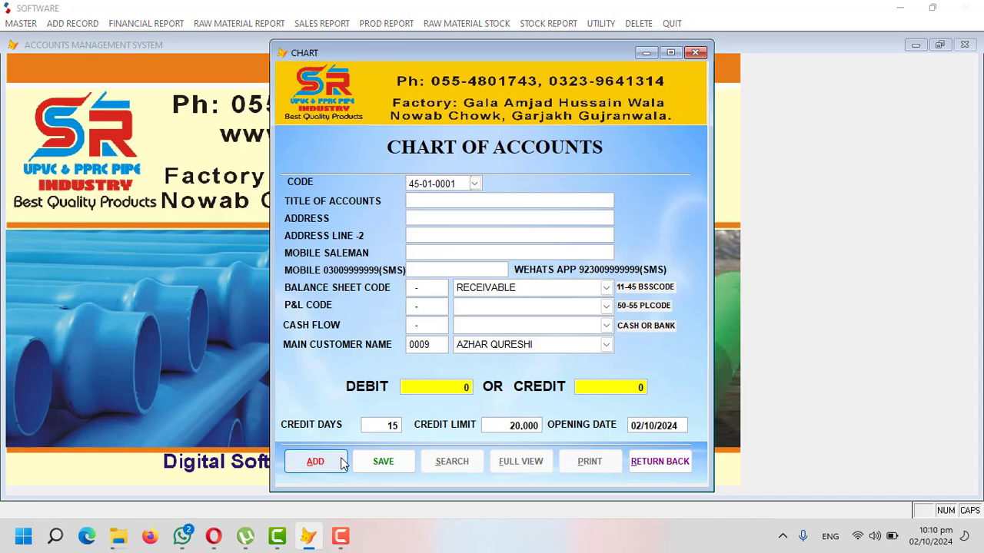
pyautogui.press('Return')
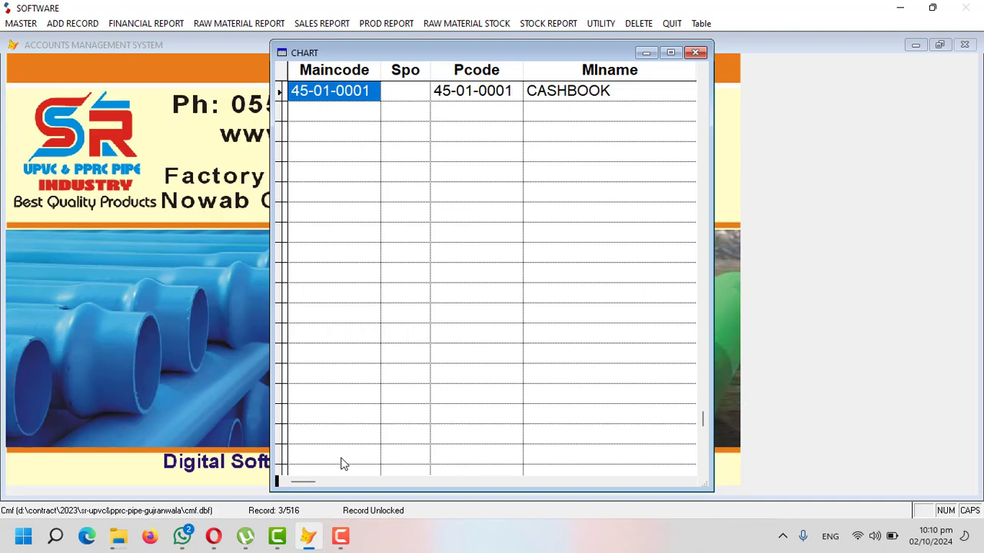
pyautogui.press('Escape')
# Step: Add a new account with code 45-01-0002 and the title MCB BANK
pyautogui.click(332, 464)
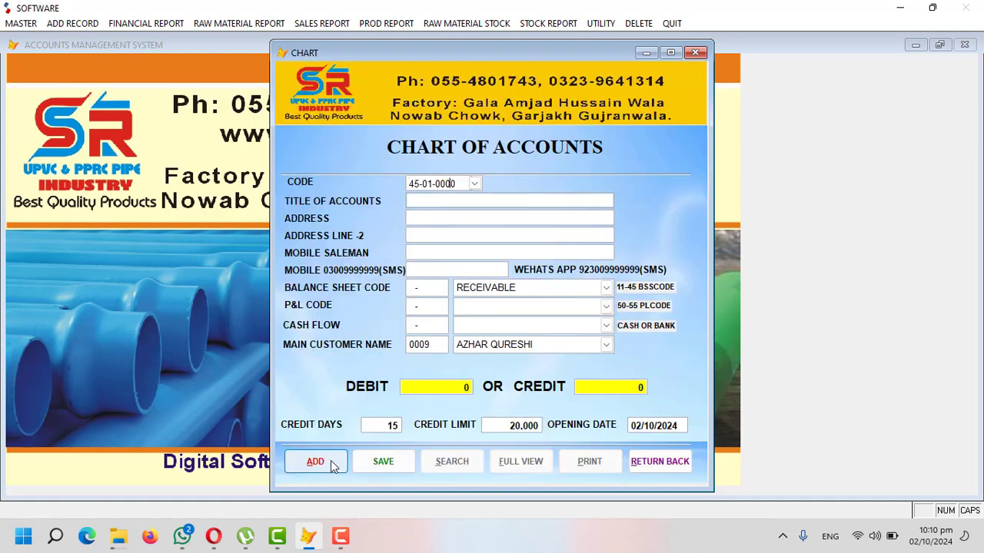
pyautogui.write('2')
pyautogui.press('Return')
pyautogui.write('MCB B')
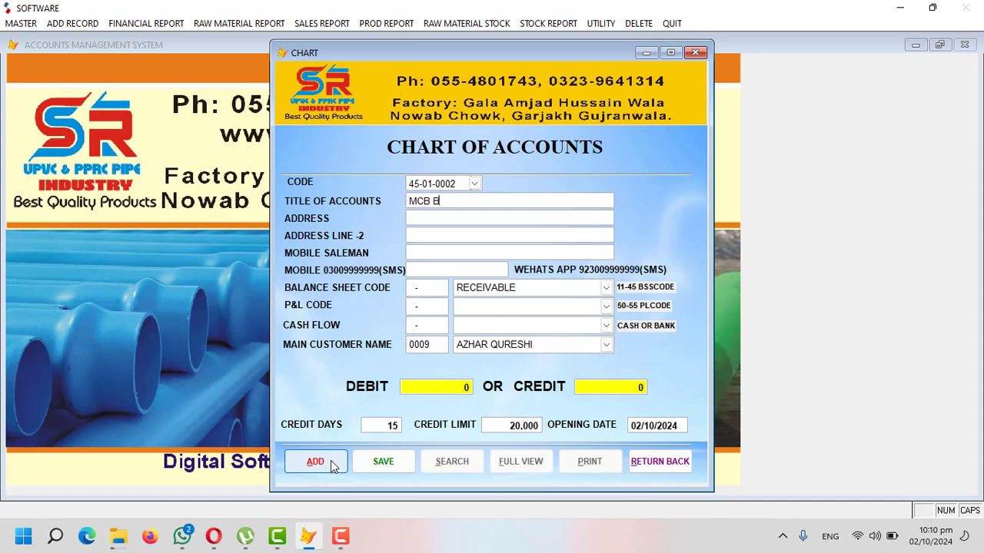
pyautogui.write('ANK')
pyautogui.press('Return')
pyautogui.press('Return')
# Step: Replace the carried-over balance sheet code of the MCB BANK account with CASH AT BANK
pyautogui.hotkey('shift', 'End')
pyautogui.press('Delete')
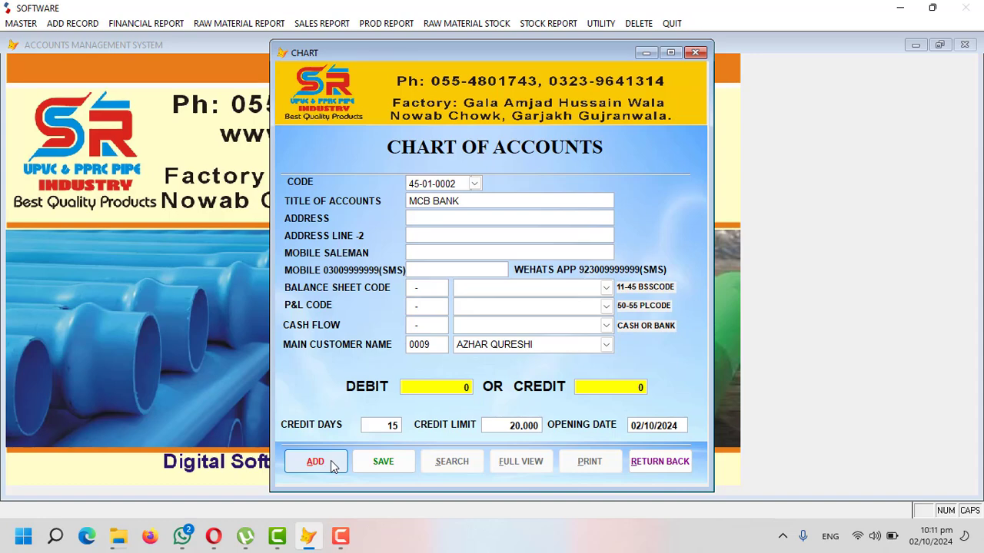
pyautogui.click(606, 286)
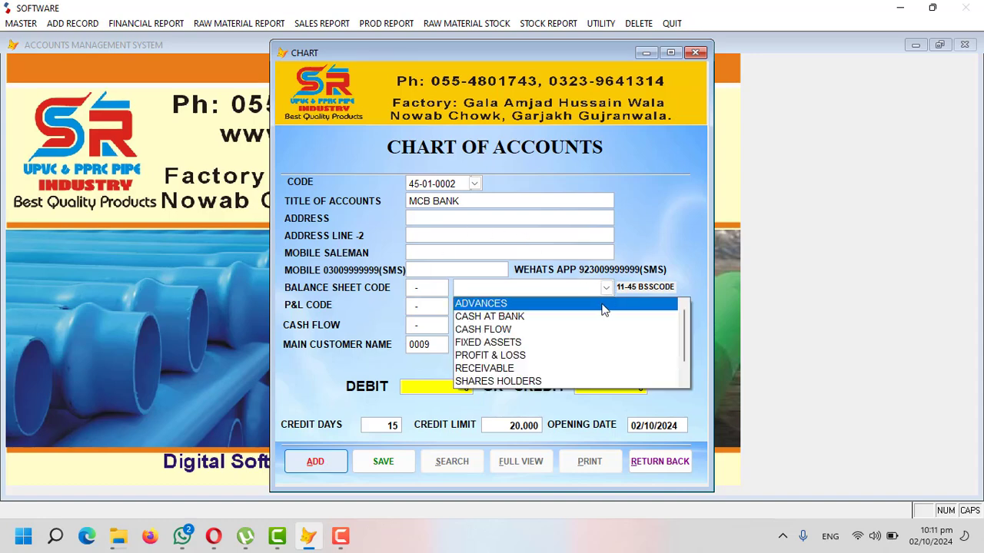
pyautogui.click(601, 316)
pyautogui.press('Return')
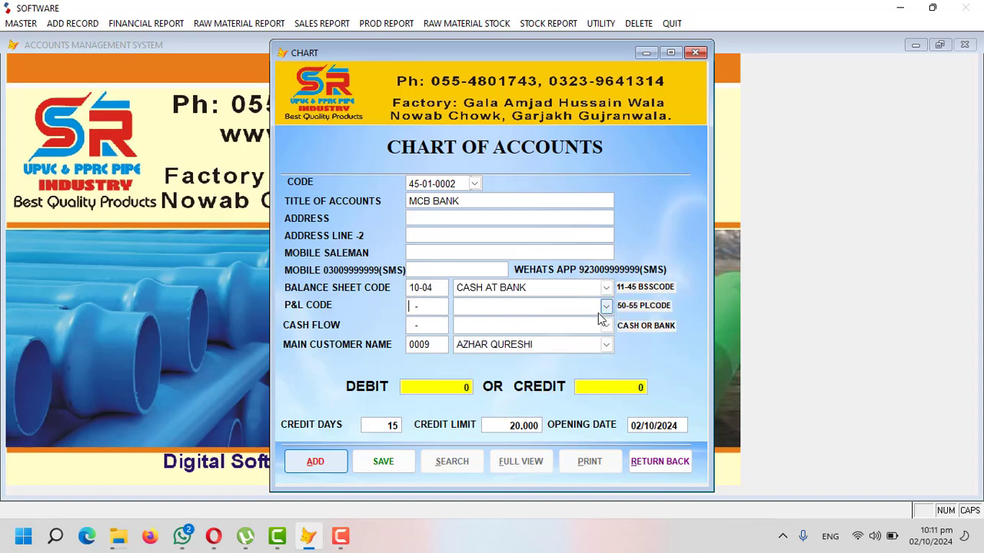
# Step: Assign CASH FLOW as the bank account's cash flow code and clear its main customer name
pyautogui.press('Return')
pyautogui.click(608, 325)
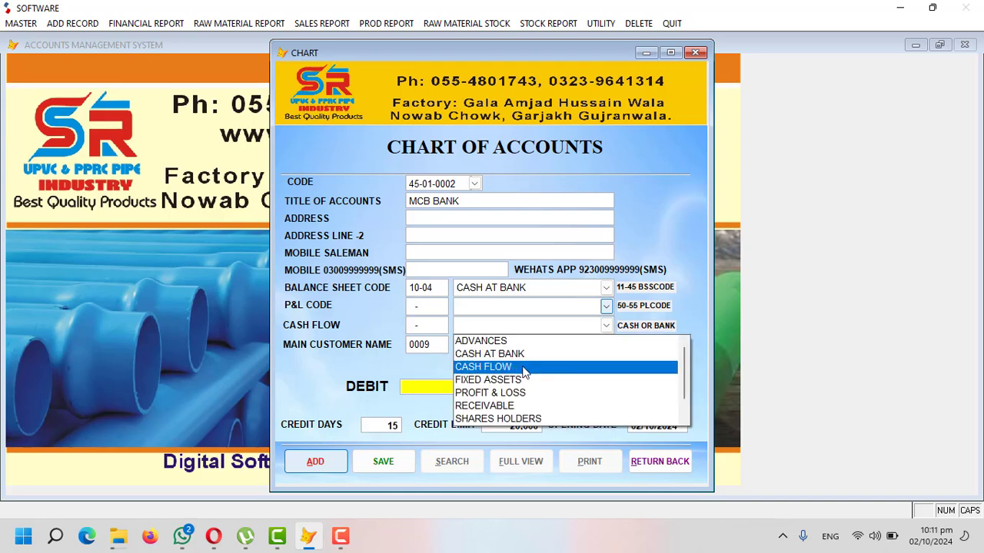
pyautogui.click(525, 368)
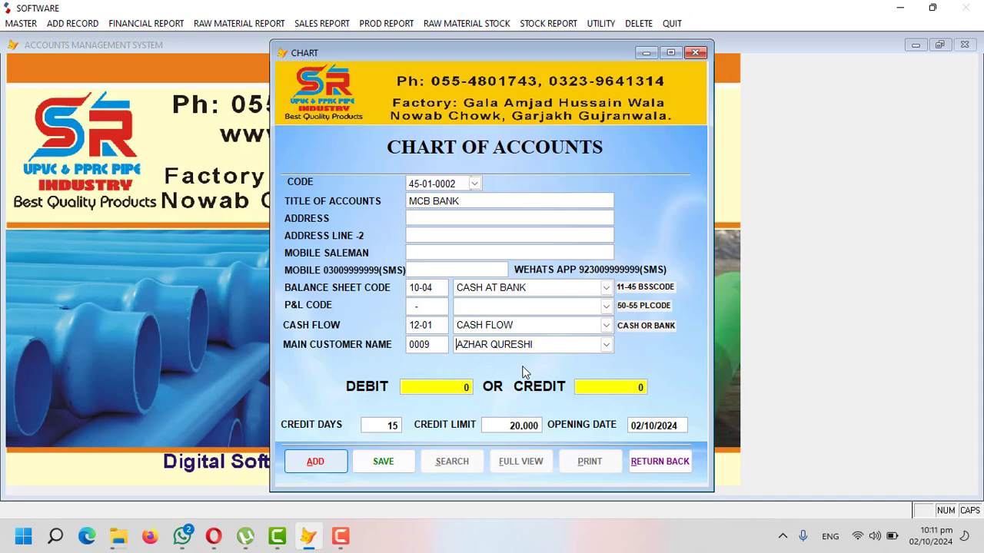
pyautogui.press('Return')
pyautogui.press('BackSpace')
pyautogui.press('Return')
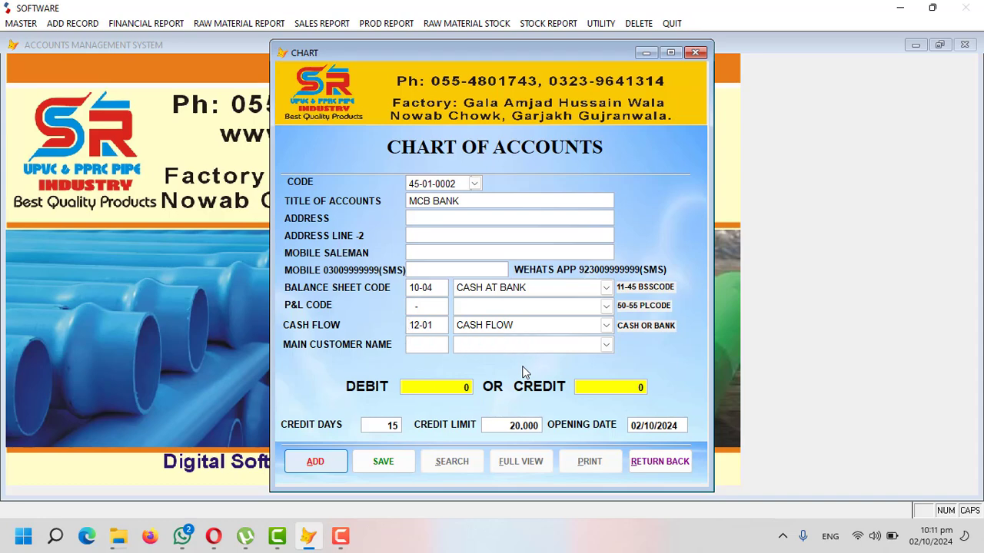
# Step: Enter an opening debit of 600,000 with credit days and credit limit at 0, and save the bank account
pyautogui.write('600,000 0')
pyautogui.press('Return')
pyautogui.press('Return')
pyautogui.write('0')
pyautogui.press('Return')
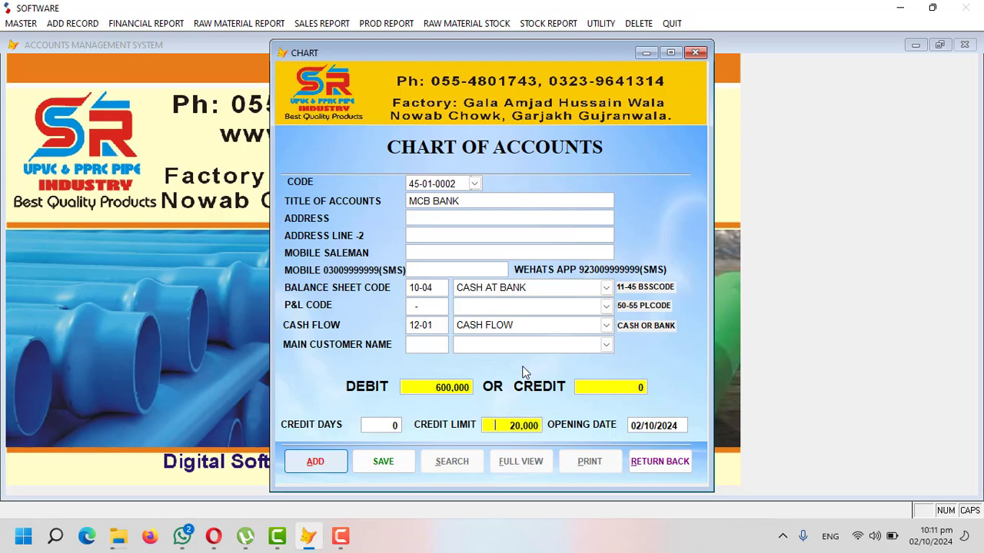
pyautogui.write('0')
pyautogui.press('Return')
pyautogui.press('Return')
pyautogui.press('Return')
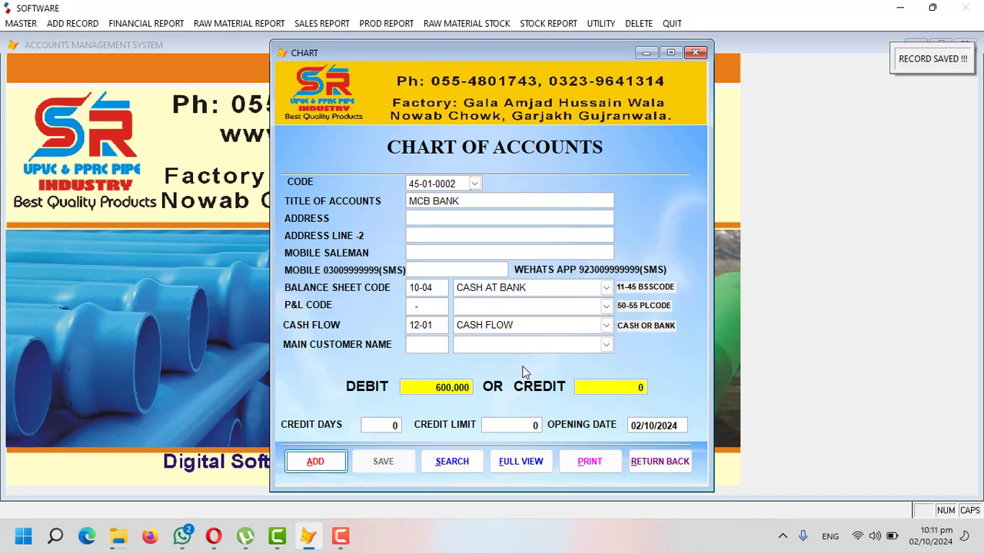
# Step: Add a new expense account with code 55-03-0001 and the title GERNAL EXP
pyautogui.press('Return')
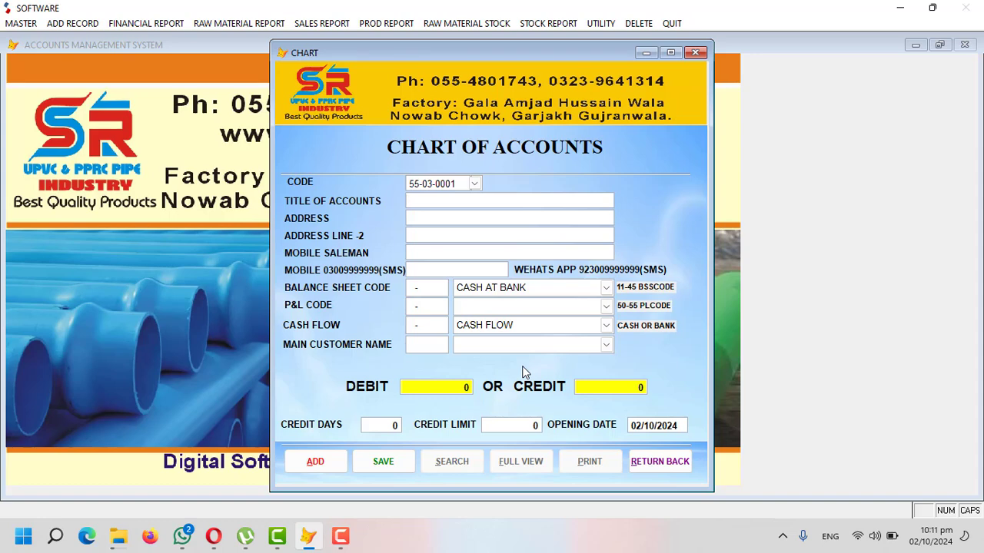
pyautogui.write('GERNAL EXP')
pyautogui.press('Return')
pyautogui.press('Return')
pyautogui.press('Return')
pyautogui.press('Return')
# Step: Clear the expense account's balance sheet code and set its P&L code to ADMINISTRATIVE EXPENSES
pyautogui.hotkey('shift', 'End')
pyautogui.press('Delete')
pyautogui.press('Return')
pyautogui.press('Return')
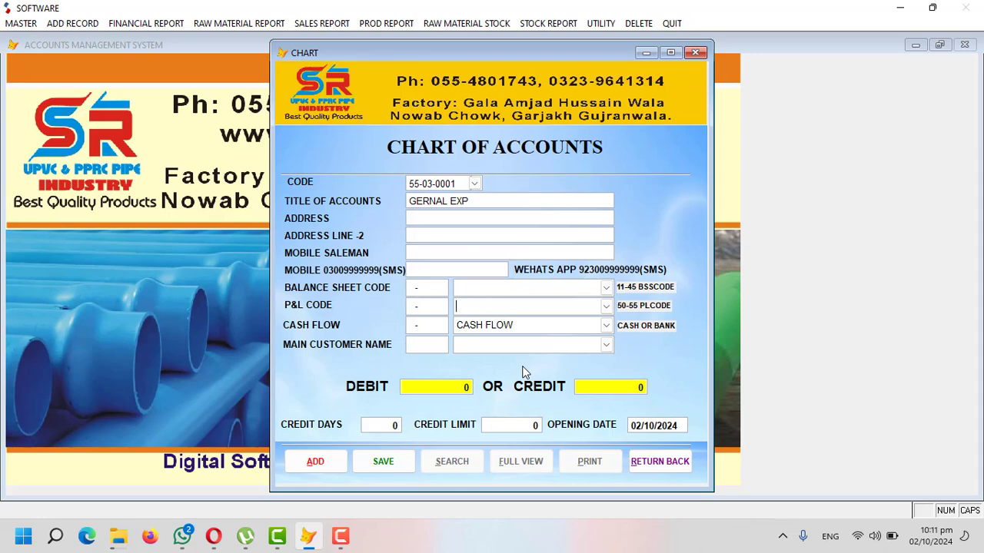
pyautogui.click(606, 306)
pyautogui.click(547, 335)
pyautogui.press('Return')
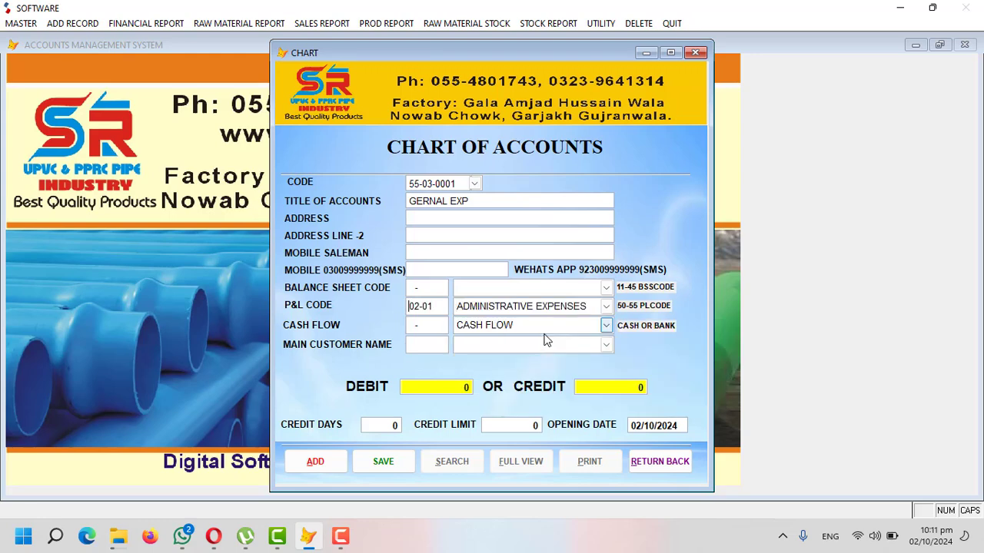
# Step: Clear the expense account's cash flow code, save the account with zero opening amounts and close the Chart of Accounts
pyautogui.press('Delete')
pyautogui.press('Return')
pyautogui.press('Return')
pyautogui.press('Return')
pyautogui.press('Return')
pyautogui.press('Return')
pyautogui.press('Return')
pyautogui.press('Return')
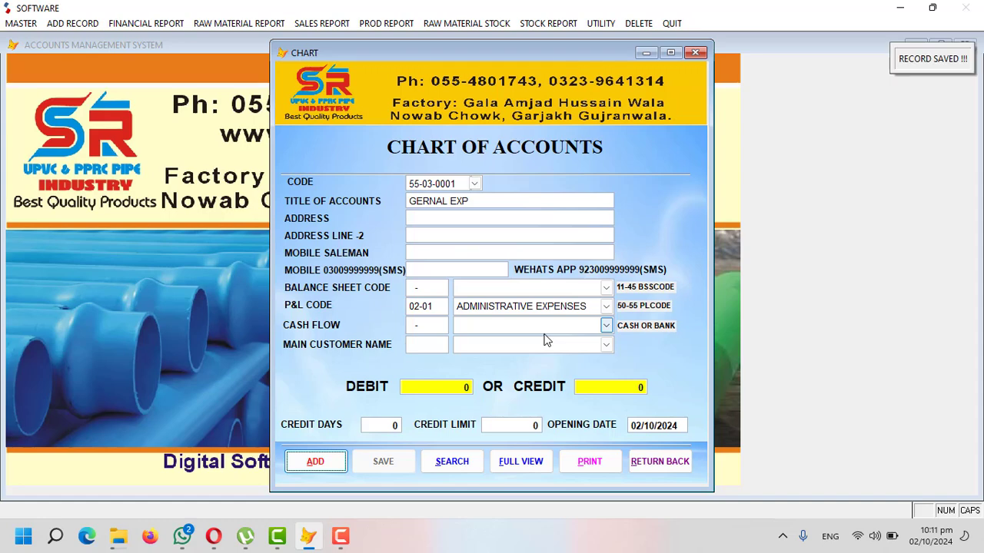
pyautogui.click(664, 460)
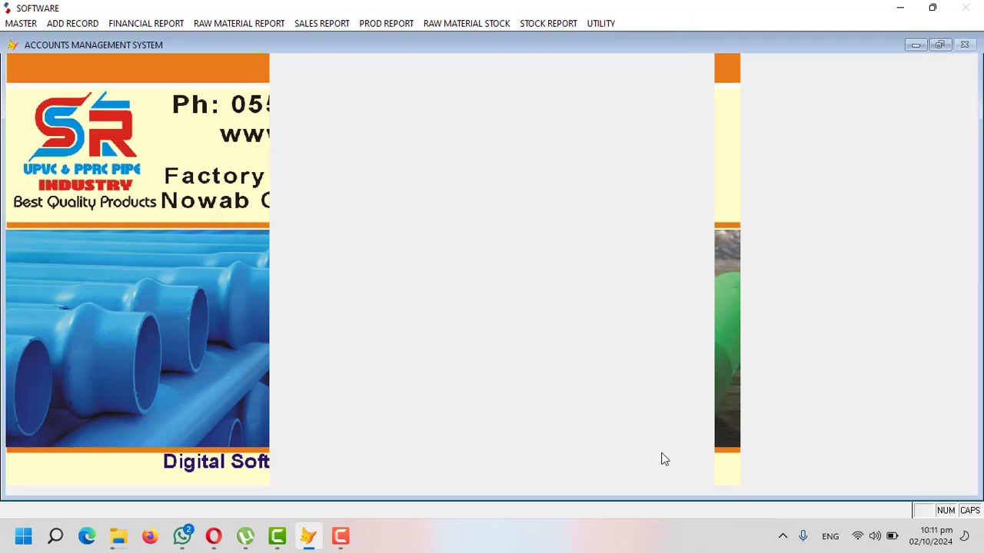
# Step: Search the ledger accounts for TRADE and preview the ledger of TALHA TRADERS from 01/01/2018 to 02/10/2024
pyautogui.click(168, 25)
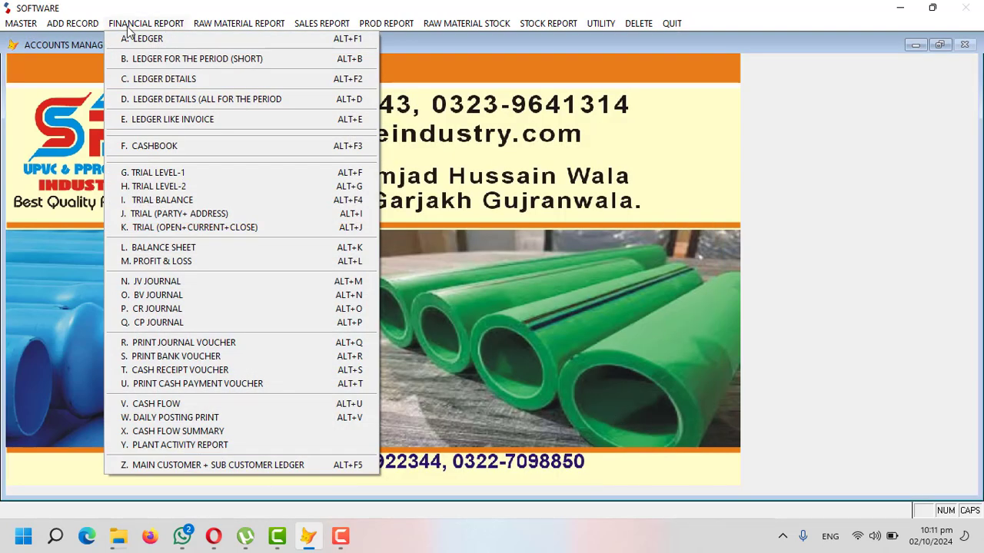
pyautogui.click(160, 40)
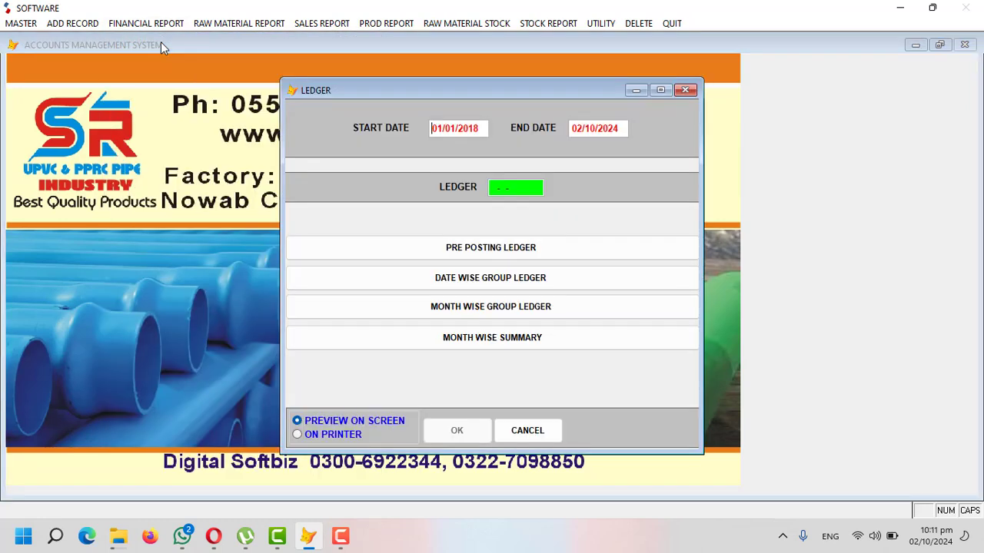
pyautogui.press('Return')
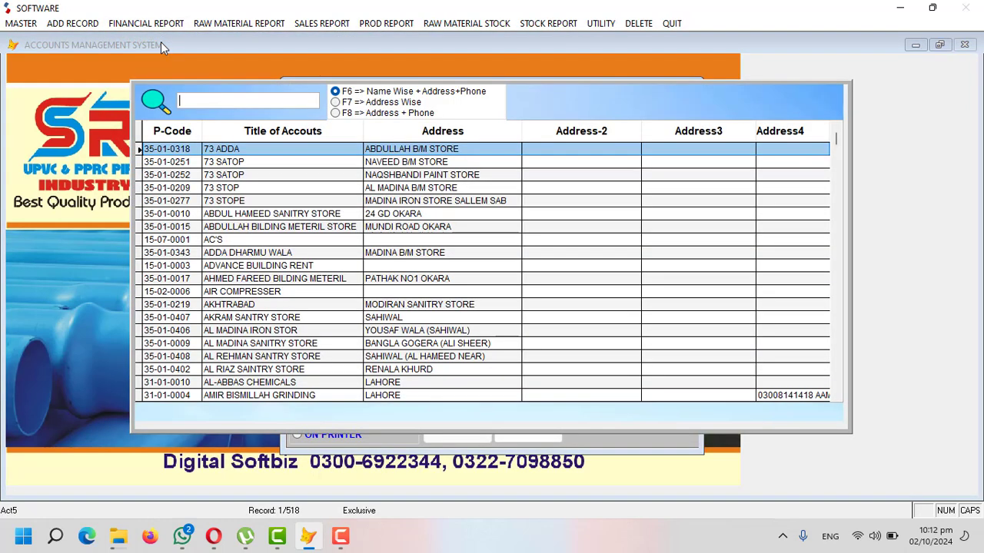
pyautogui.write('TRADE')
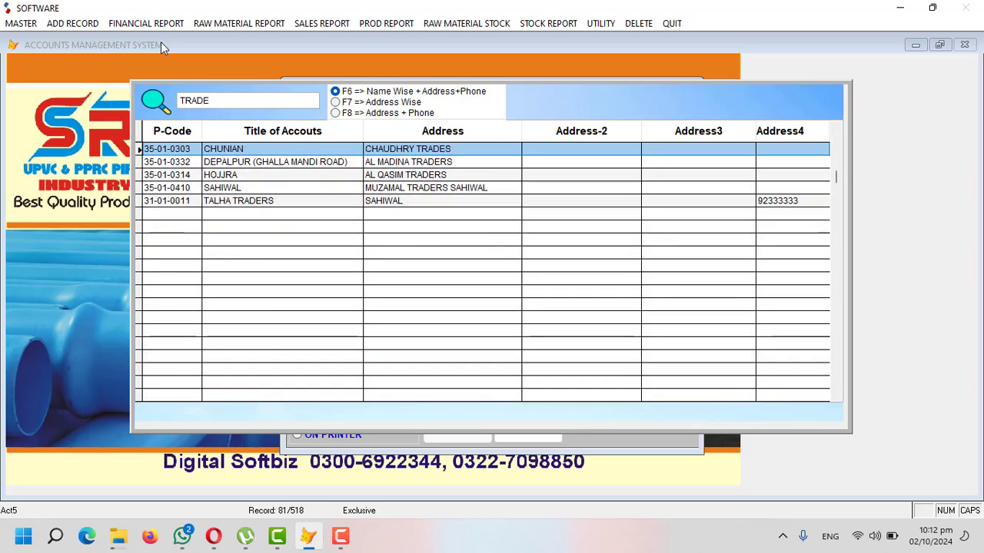
pyautogui.press('Down')
pyautogui.press('Down')
pyautogui.press('Down')
pyautogui.press('Down')
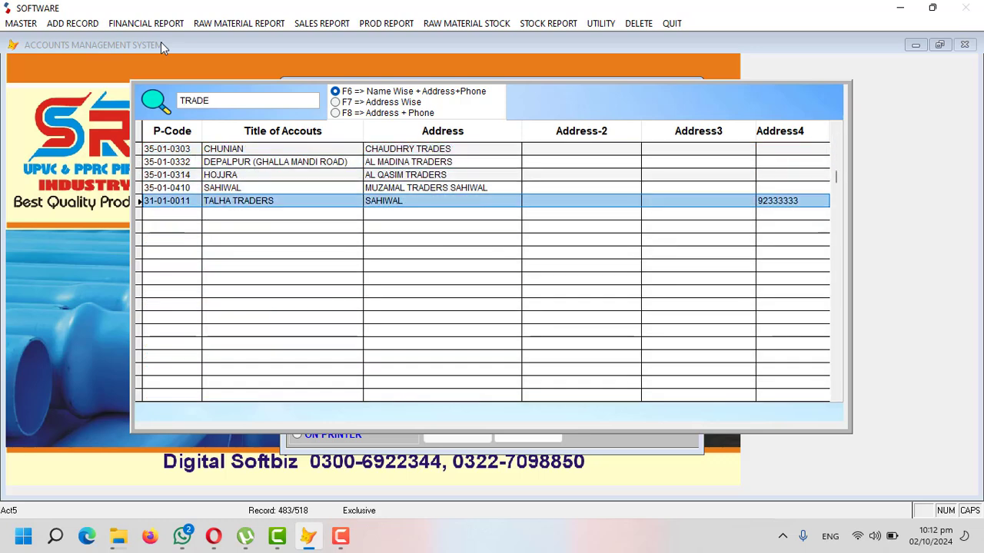
pyautogui.press('Return')
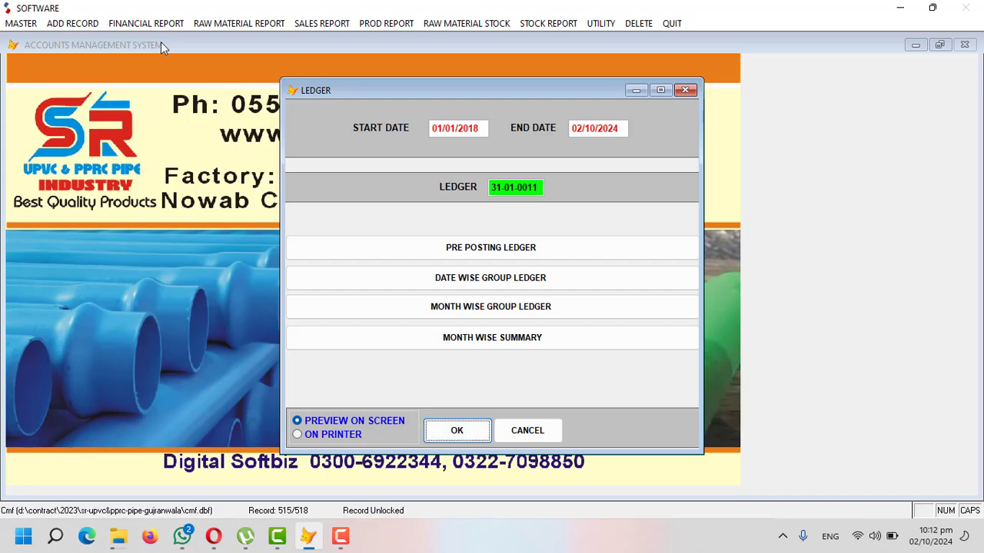
pyautogui.press('Return')
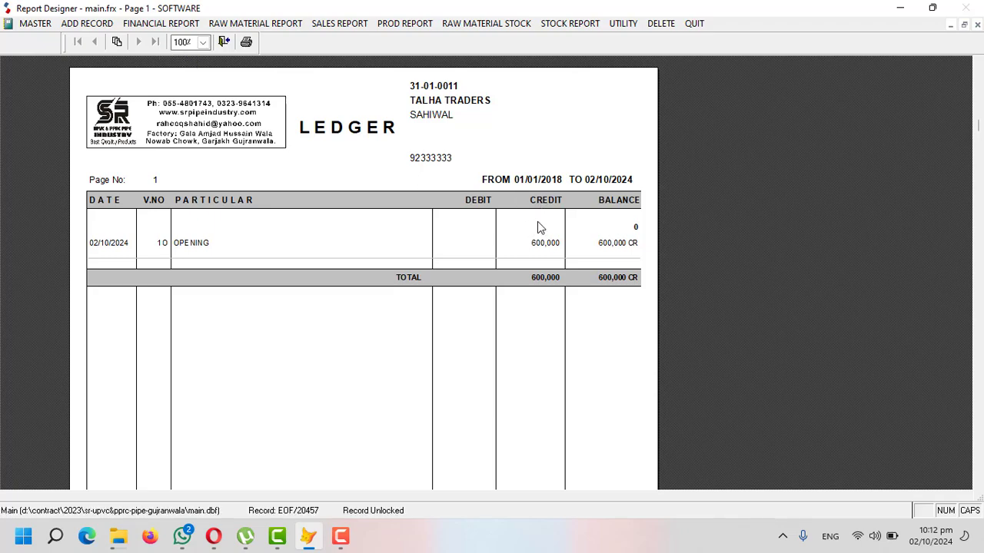
pyautogui.press('Escape')
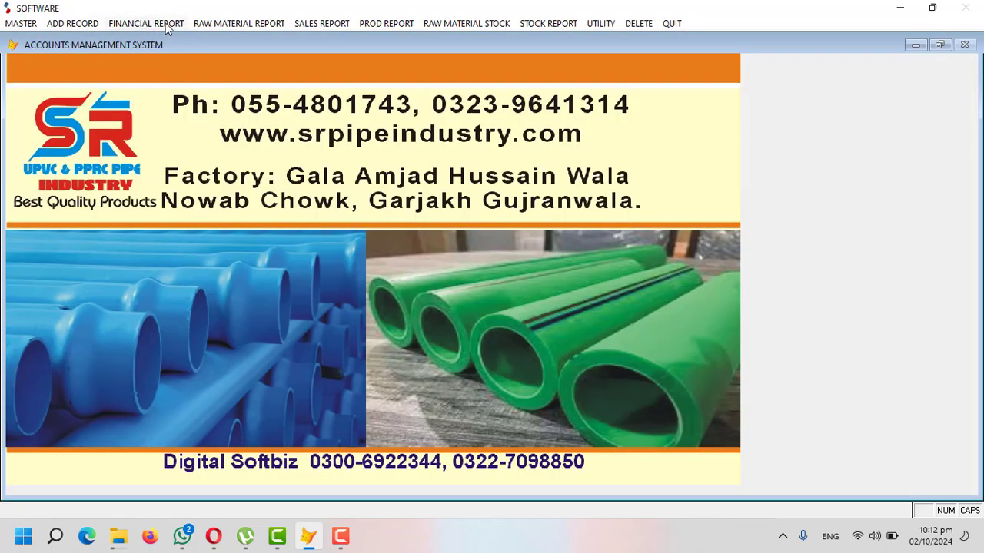
# Step: Find the new customer account 35-01-0413 by name and preview its ledger on screen
pyautogui.click(166, 24)
pyautogui.click(162, 35)
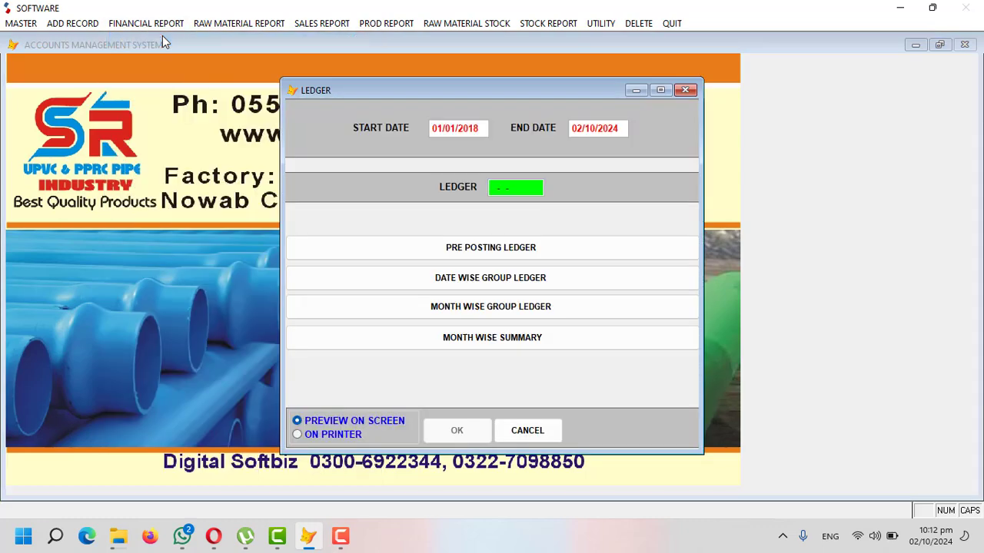
pyautogui.write('NUM')
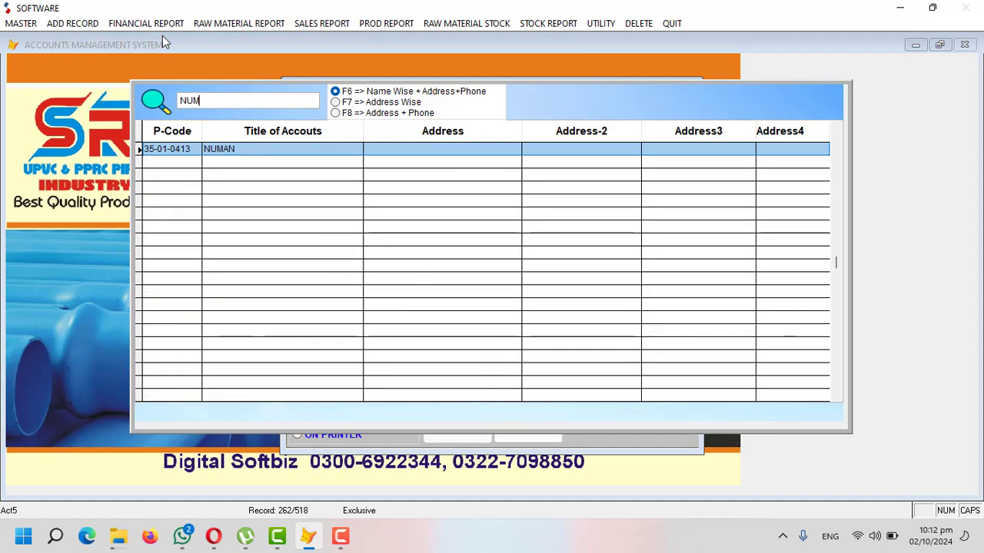
pyautogui.press('Return')
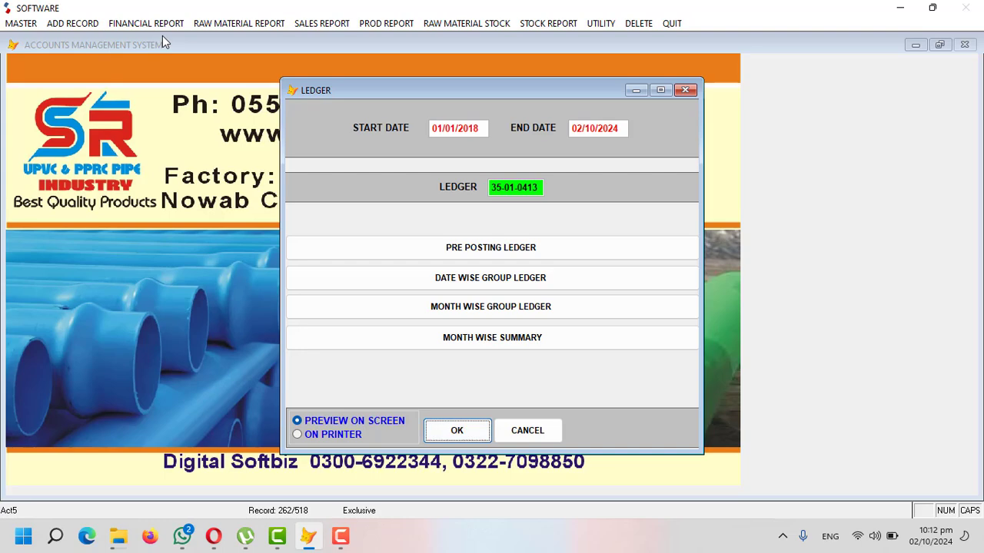
pyautogui.press('Return')
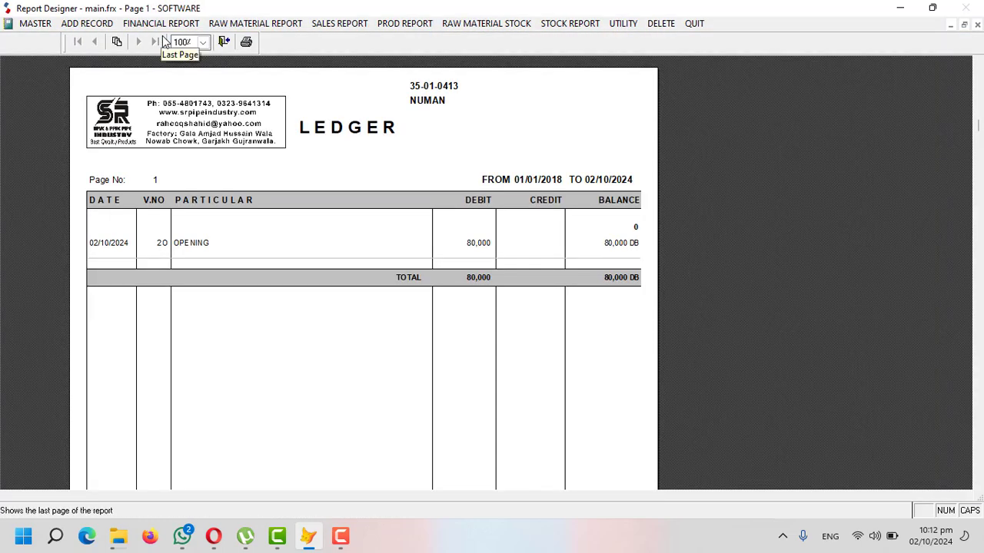
pyautogui.press('Escape')
pyautogui.press('Escape')
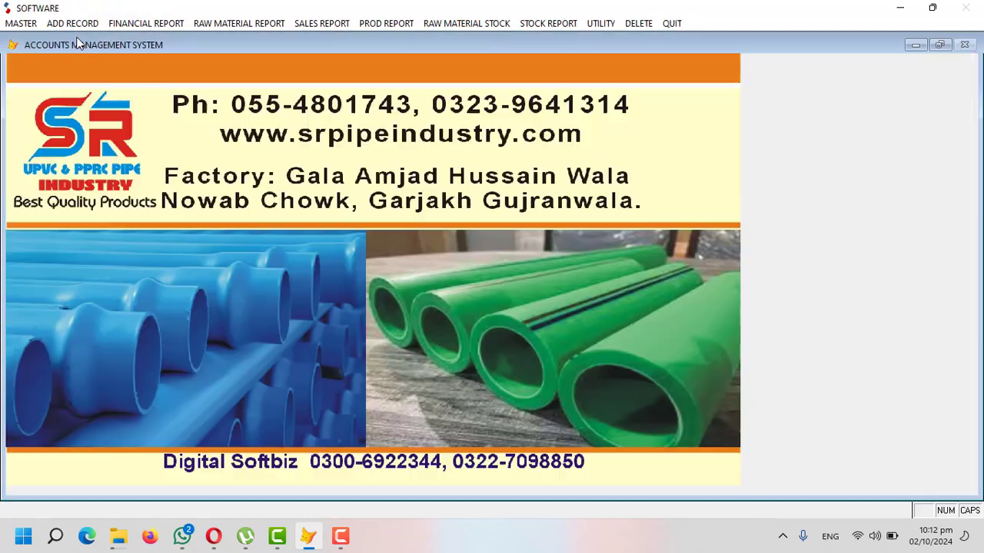
# Step: Preview the trial balance from 01/01/2018 to 02/10/2024 on screen and review the supplier payable section on page 2
pyautogui.click(115, 23)
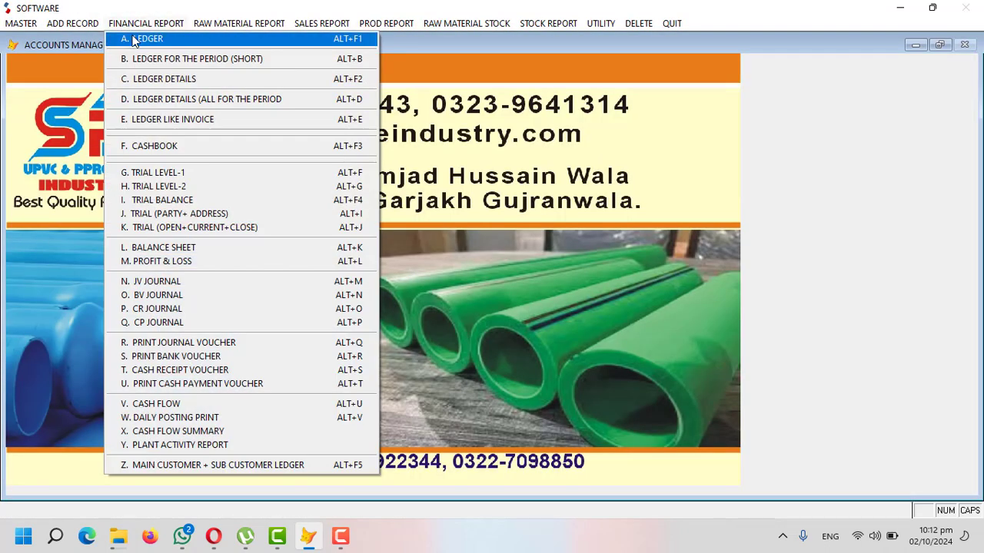
pyautogui.click(167, 205)
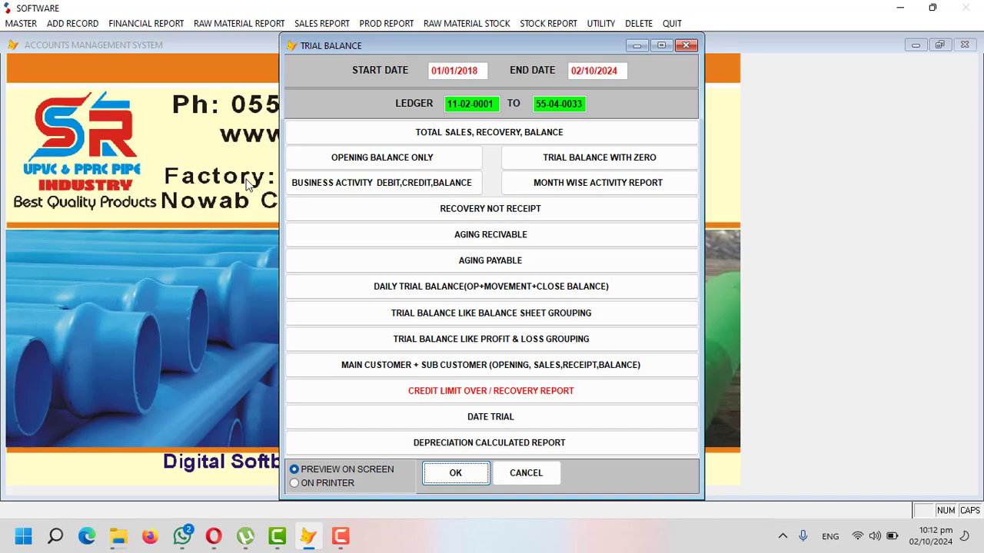
pyautogui.press('Return')
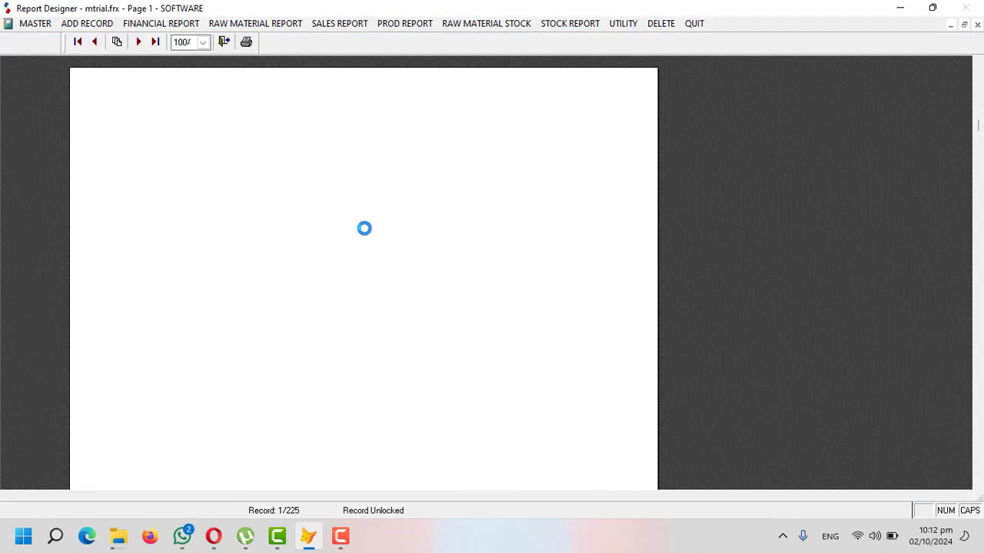
pyautogui.scroll(-4, 249, 230)
pyautogui.scroll(-5, 249, 235)
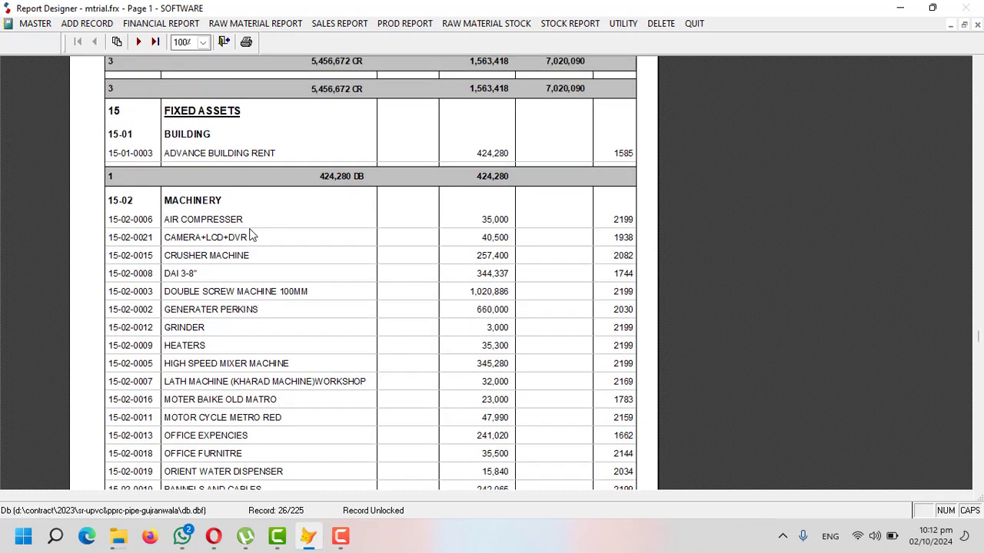
pyautogui.click(138, 42)
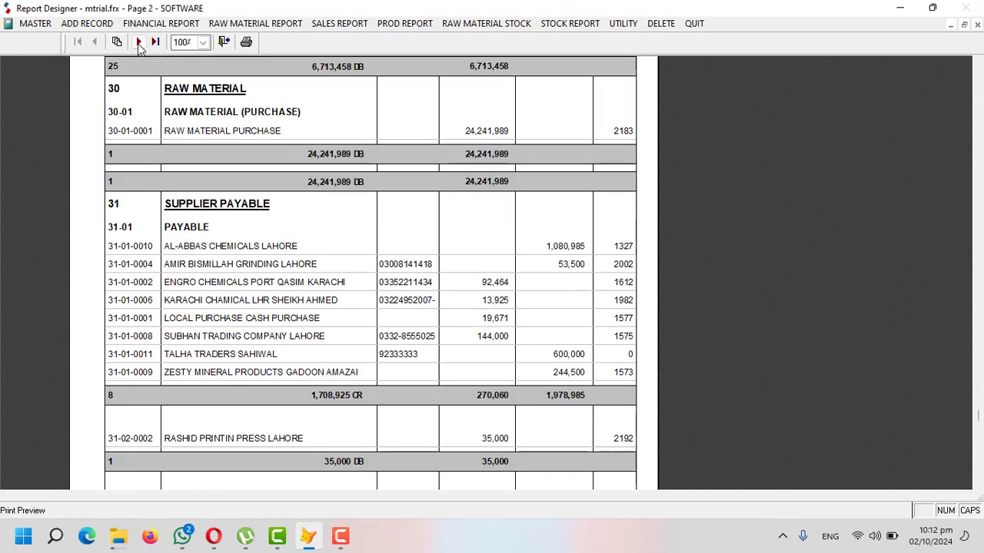
pyautogui.scroll(-2, 254, 146)
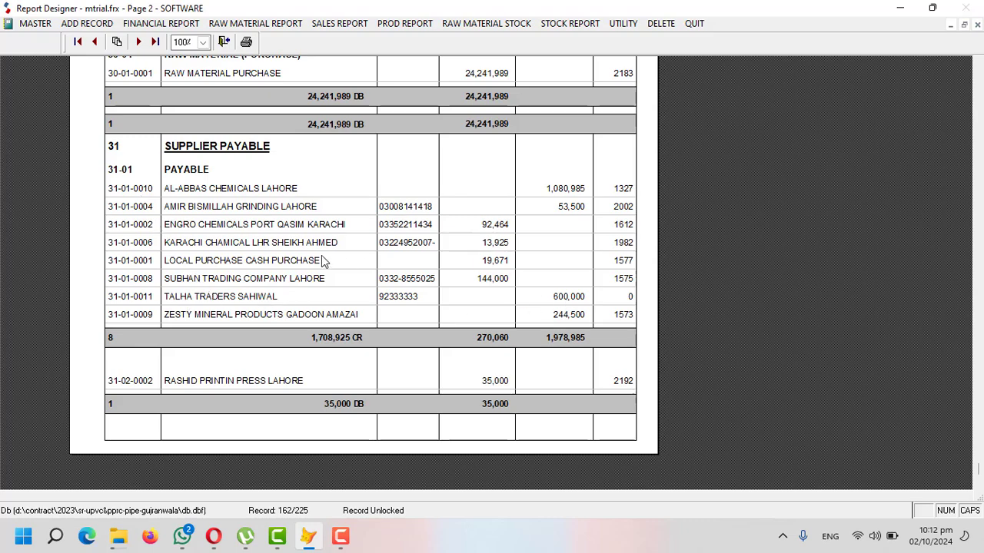
# Step: Page through the trial balance to check the new customer account and the MCB BANK balance, and close the preview
pyautogui.click(138, 42)
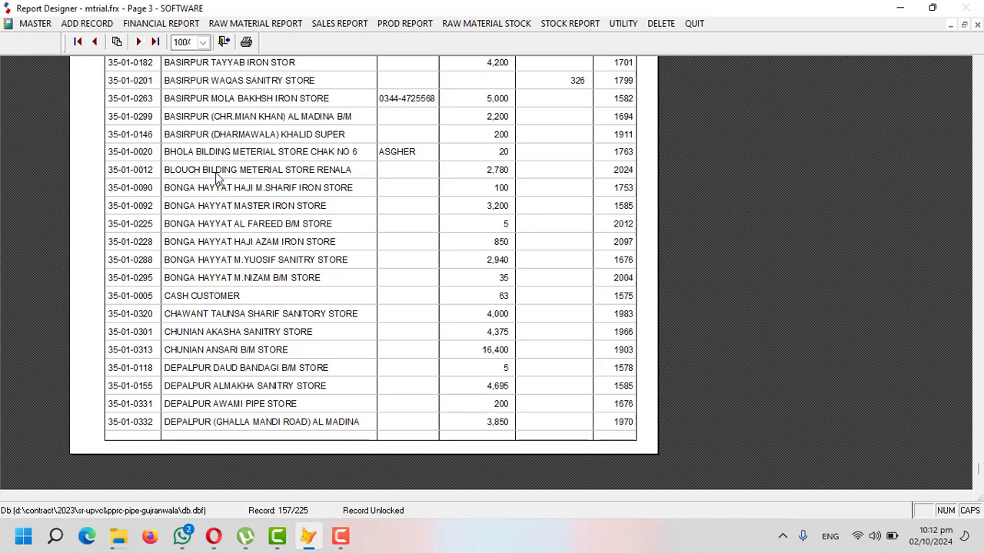
pyautogui.scroll(5, 218, 179)
pyautogui.scroll(-5, 207, 116)
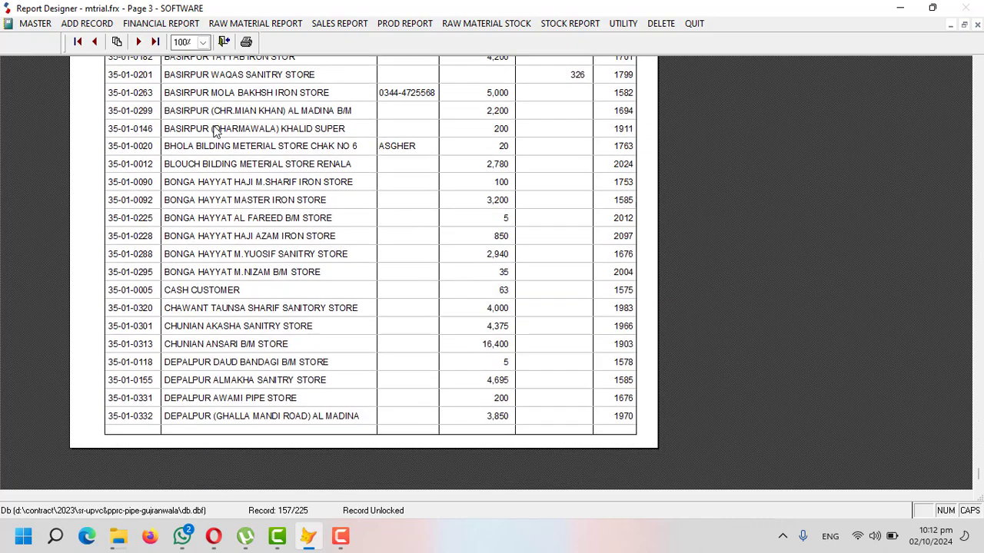
pyautogui.click(139, 41)
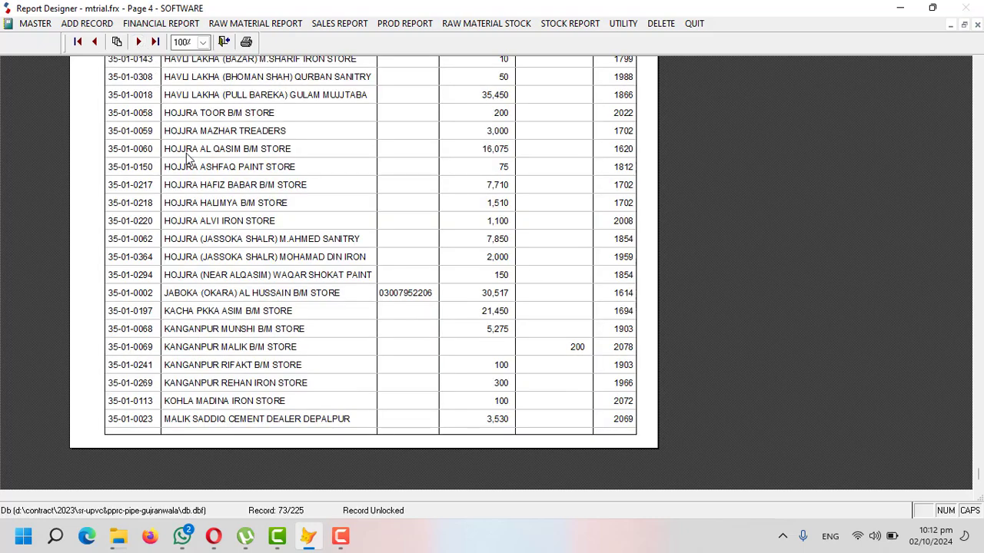
pyautogui.scroll(-3, 192, 153)
pyautogui.scroll(2, 203, 154)
pyautogui.scroll(4, 203, 153)
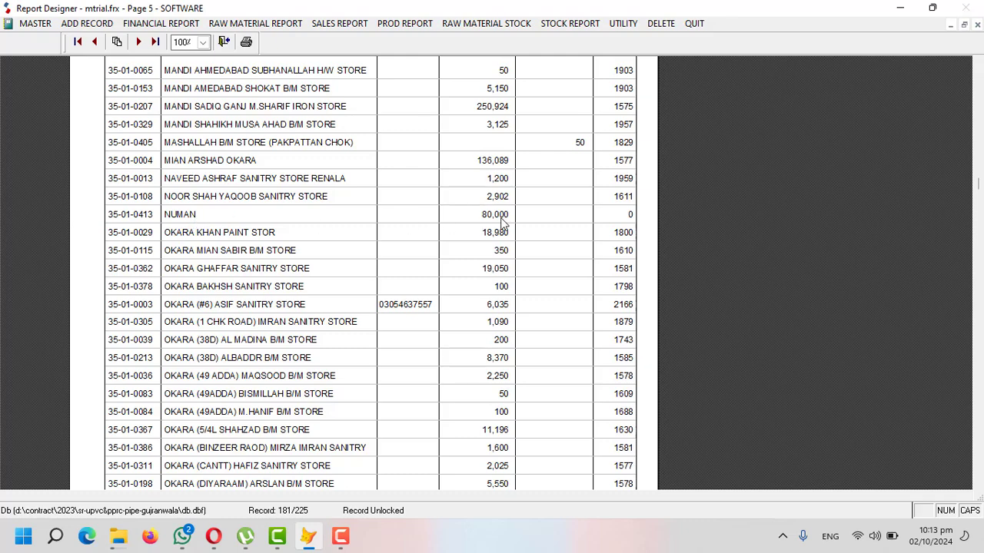
pyautogui.click(138, 42)
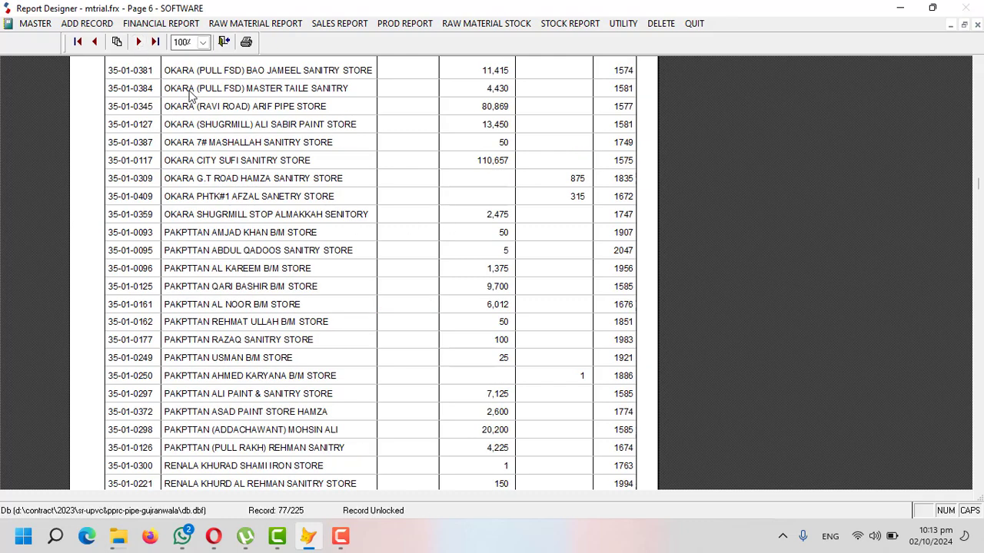
pyautogui.click(139, 41)
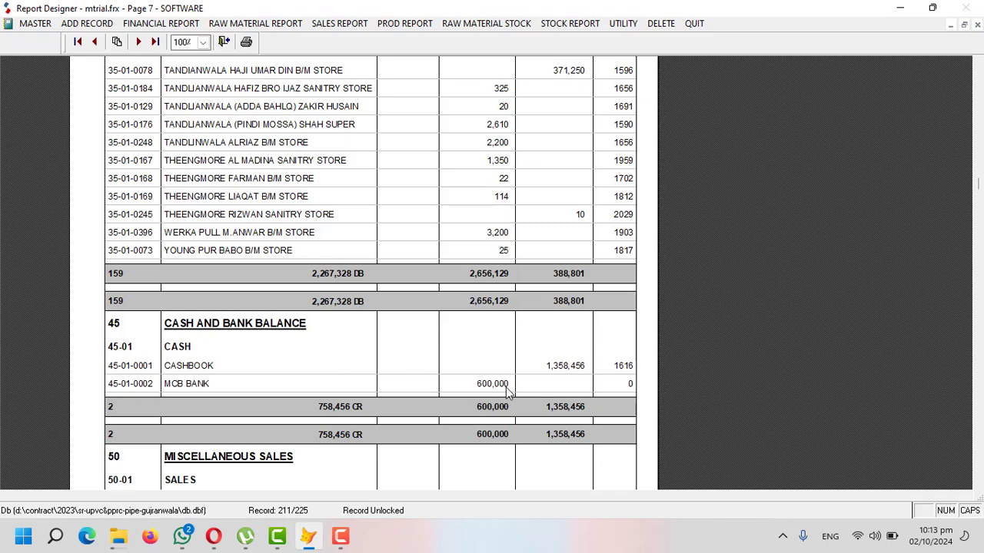
pyautogui.press('Escape')
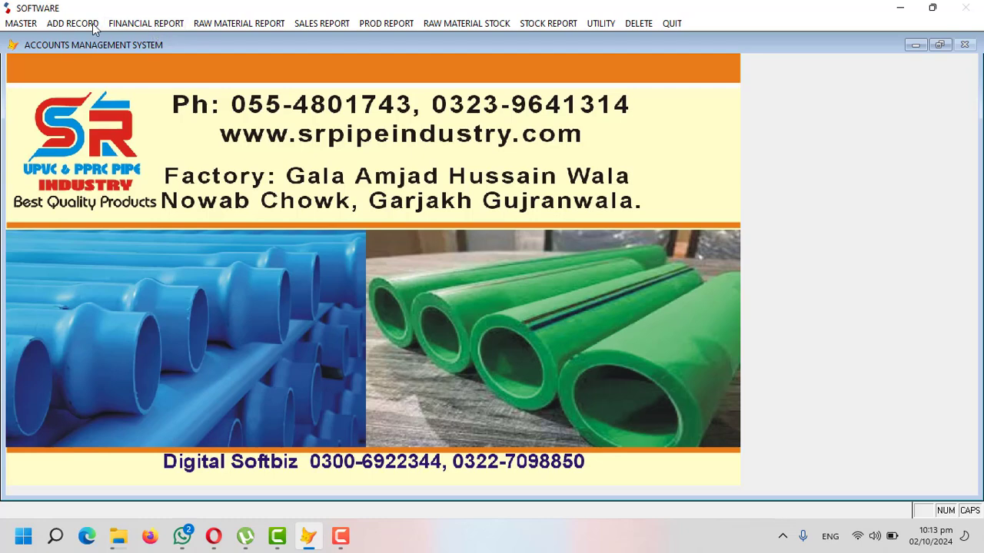
# Step: Start a journal voucher dated 01/10/2024 and choose CASHBOOK as the debit account
pyautogui.click(92, 27)
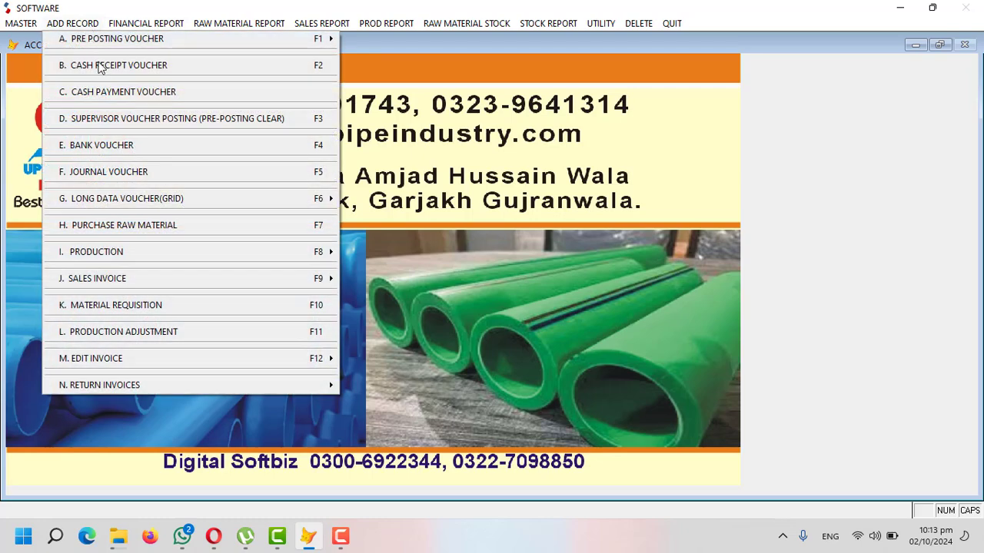
pyautogui.click(136, 171)
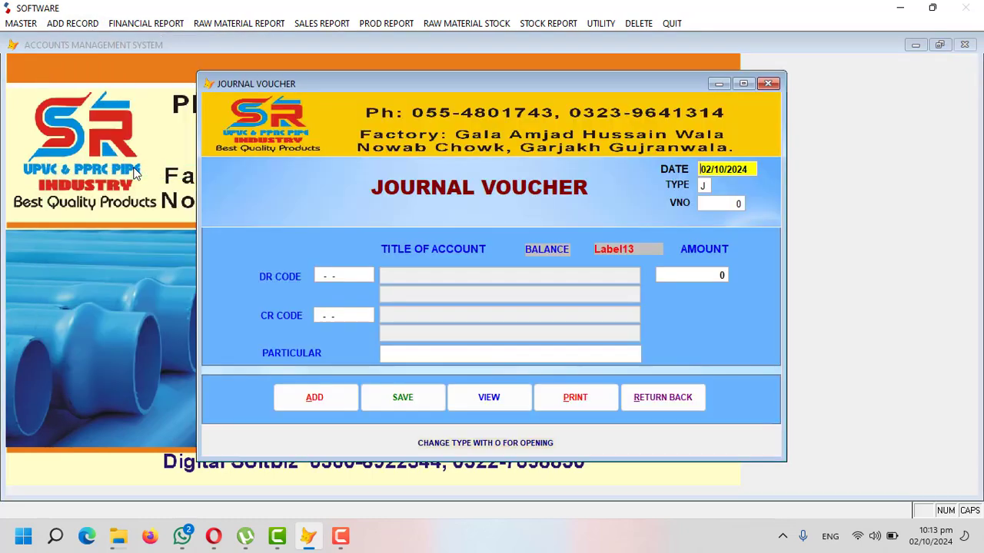
pyautogui.write('01')
pyautogui.press('Return')
pyautogui.press('Return')
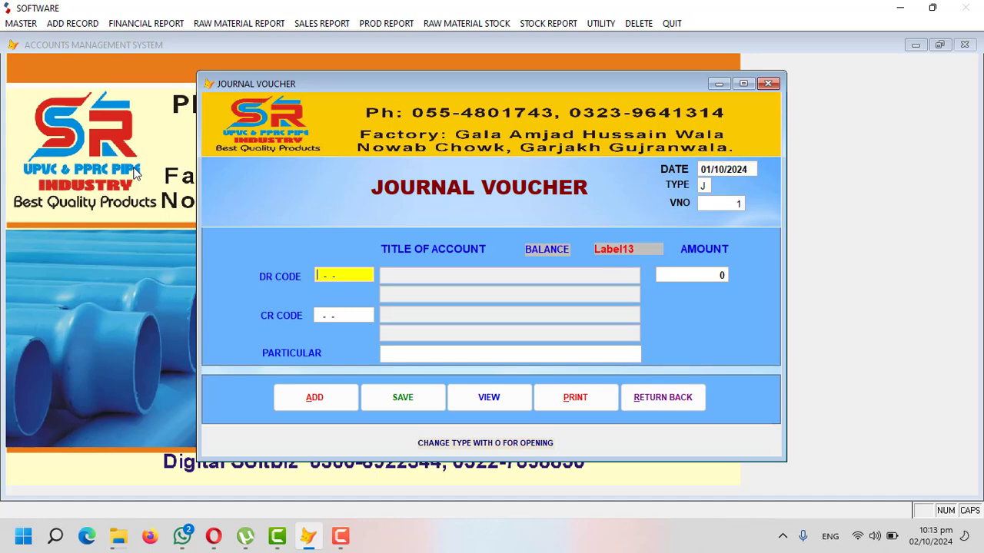
pyautogui.write('CAS')
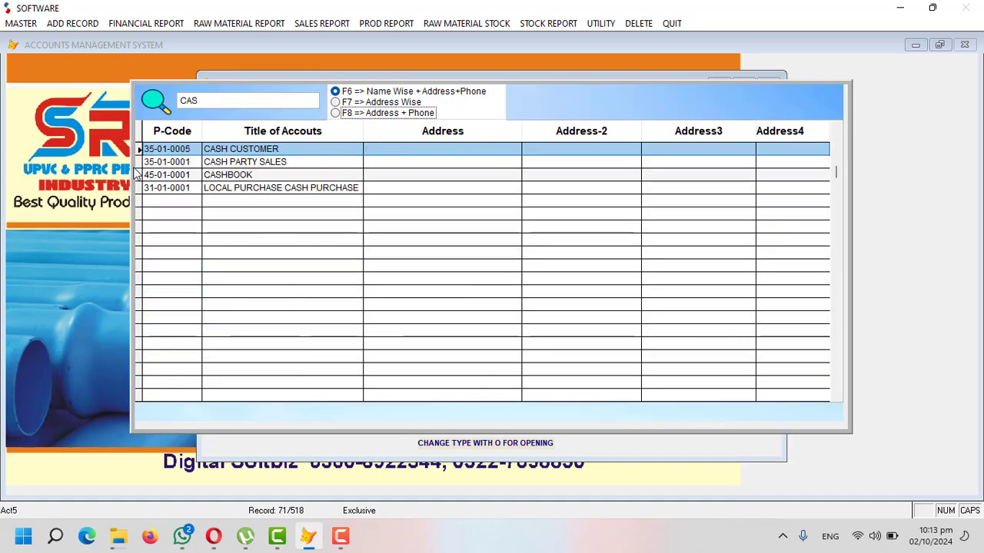
pyautogui.press('Down')
pyautogui.press('Down')
pyautogui.press('Return')
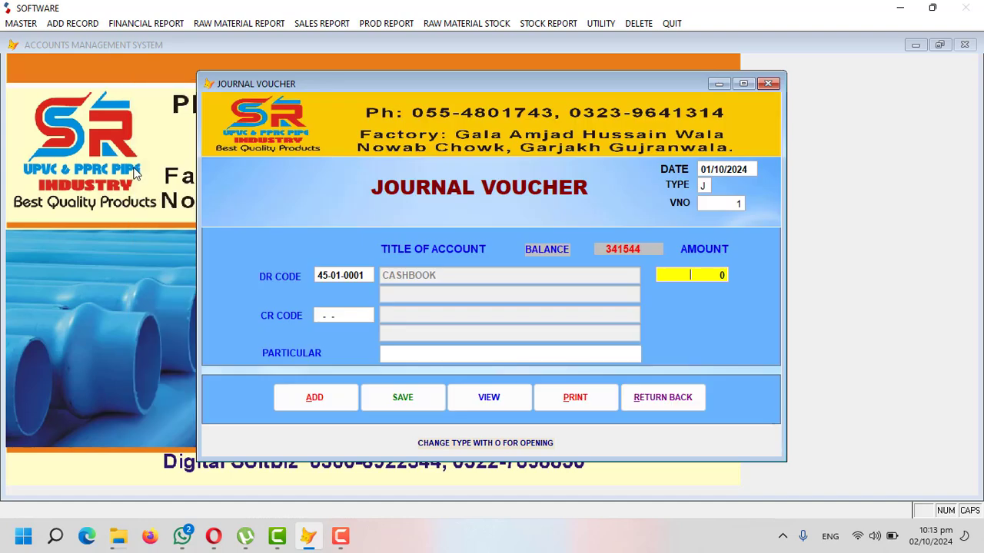
# Step: Find CAPITAL / INVESTMENT and set it as the journal voucher's credit account, leaving the particulars blank
pyautogui.press('Return')
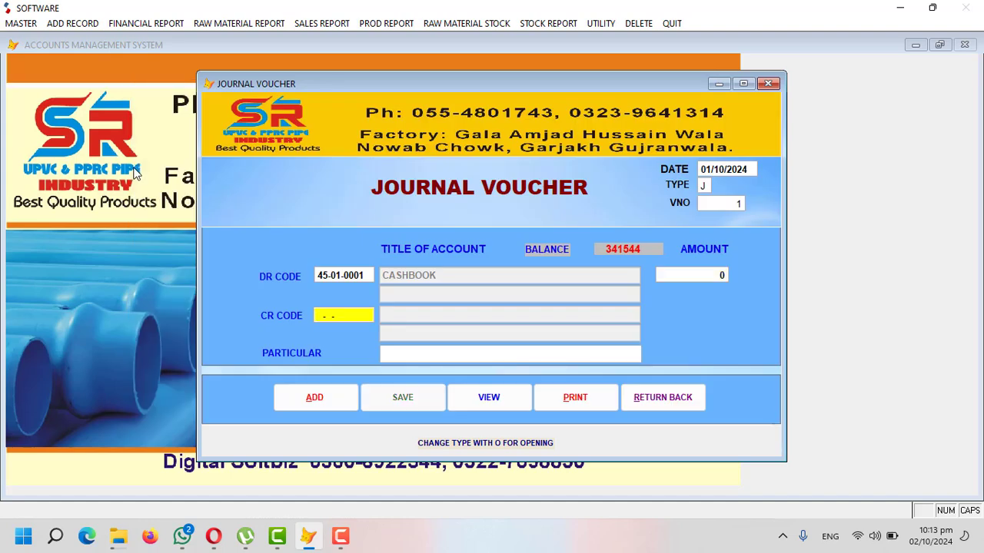
pyautogui.press('Return')
pyautogui.write('OPE')
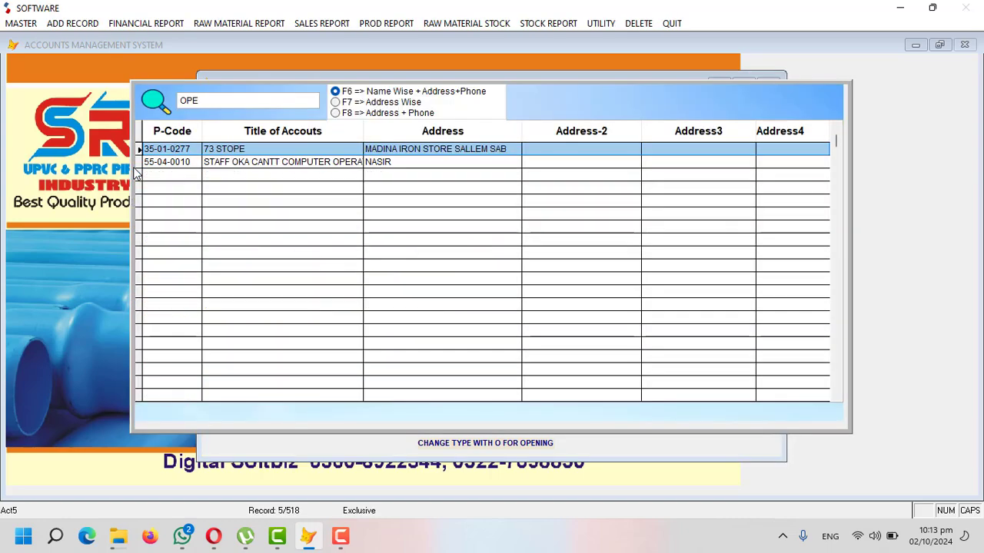
pyautogui.press('BackSpace')
pyautogui.press('BackSpace')
pyautogui.press('BackSpace')
pyautogui.write('CAP')
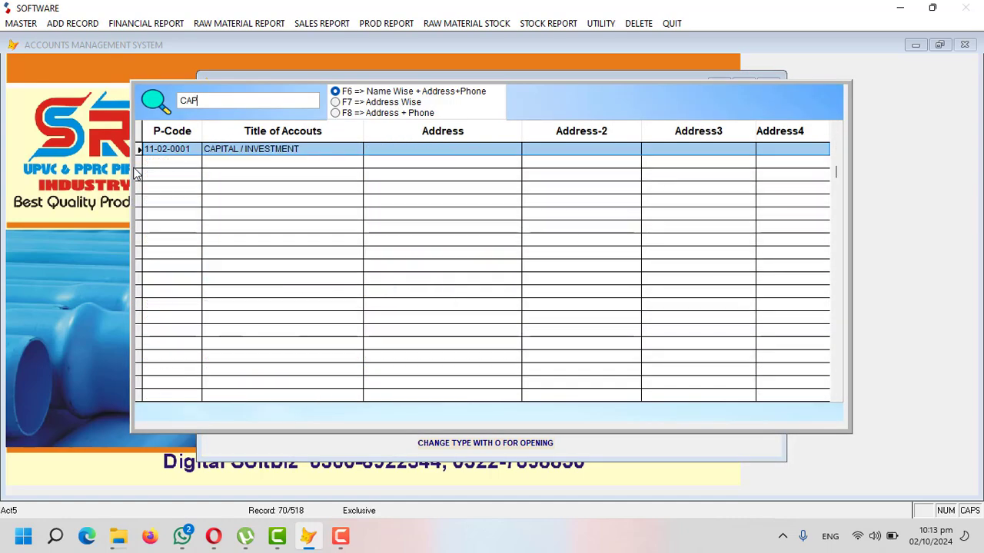
pyautogui.press('Return')
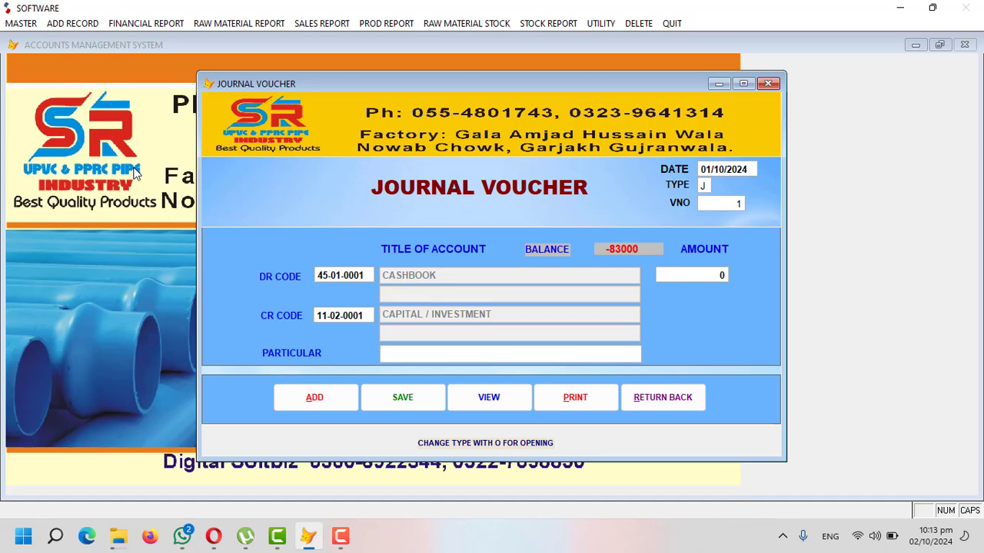
pyautogui.press('Return')
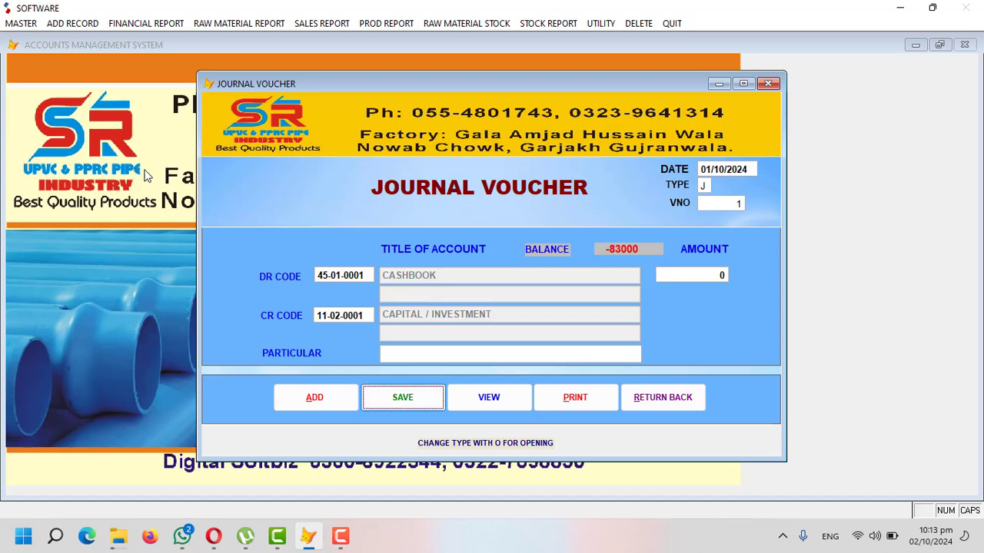
# Step: Set the journal voucher's amount to 1,000,000, save the voucher and close its form
pyautogui.click(665, 275)
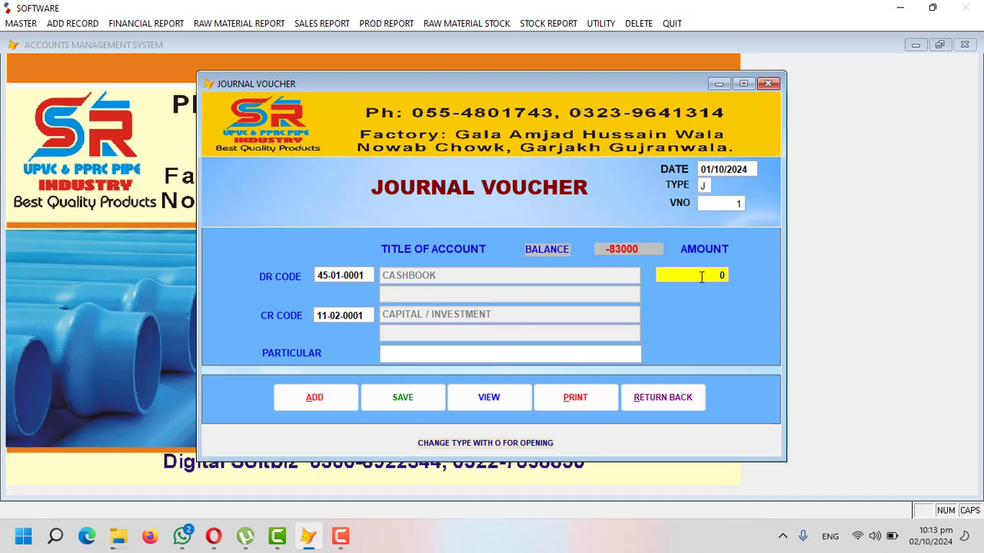
pyautogui.write('1,000,000')
pyautogui.press('Return')
pyautogui.press('Return')
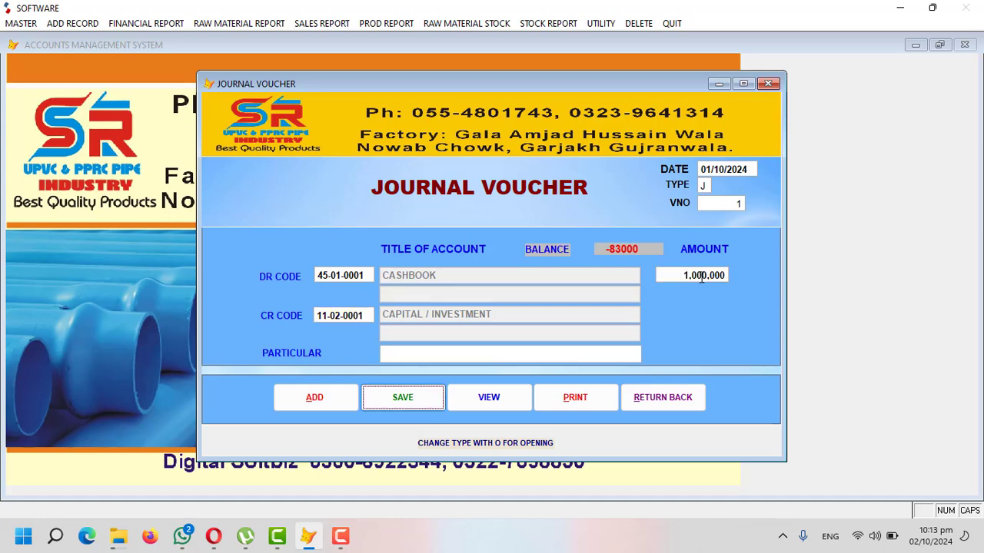
pyautogui.press('Return')
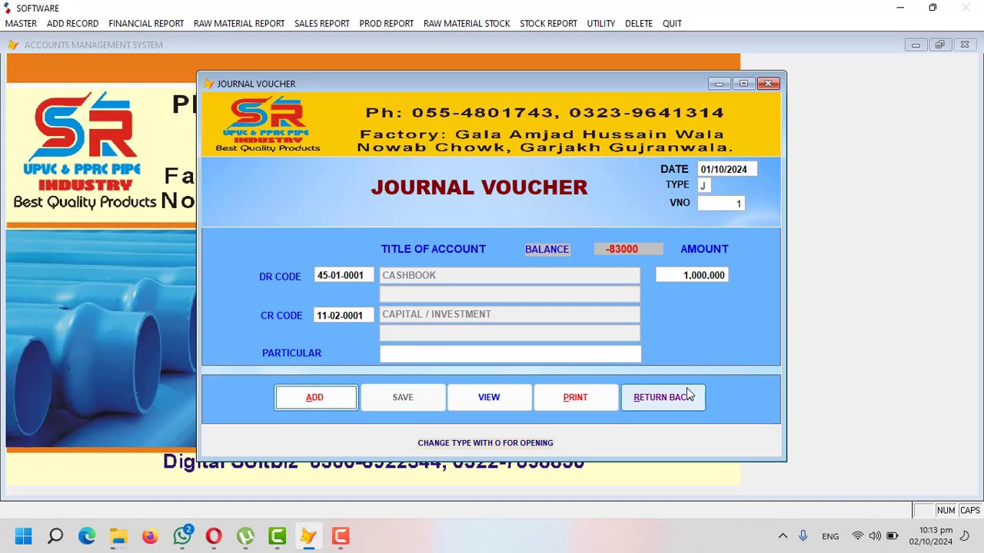
pyautogui.click(686, 397)
# Step: Preview the cashbook ledger for 02/10/2024 on screen, check its balance and close the report
pyautogui.click(171, 23)
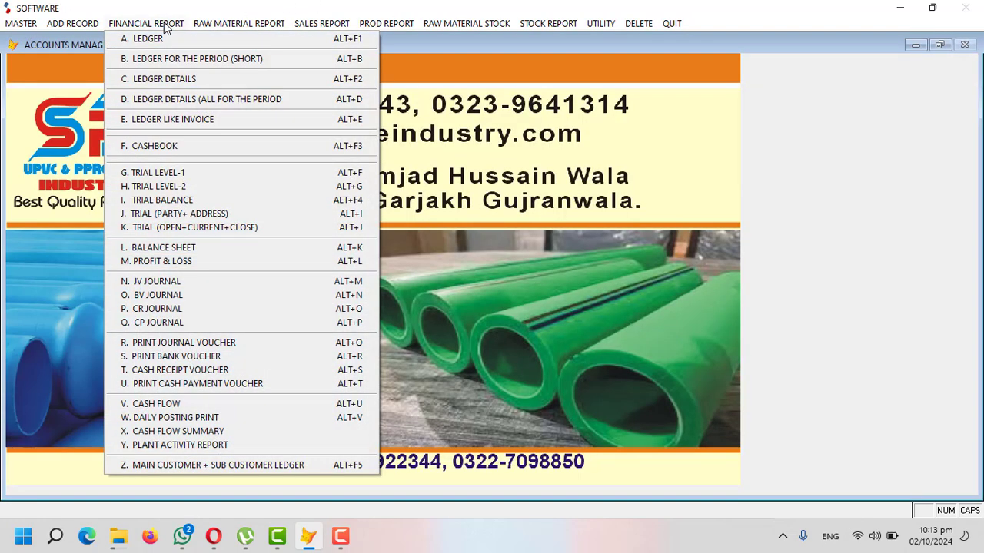
pyautogui.click(210, 151)
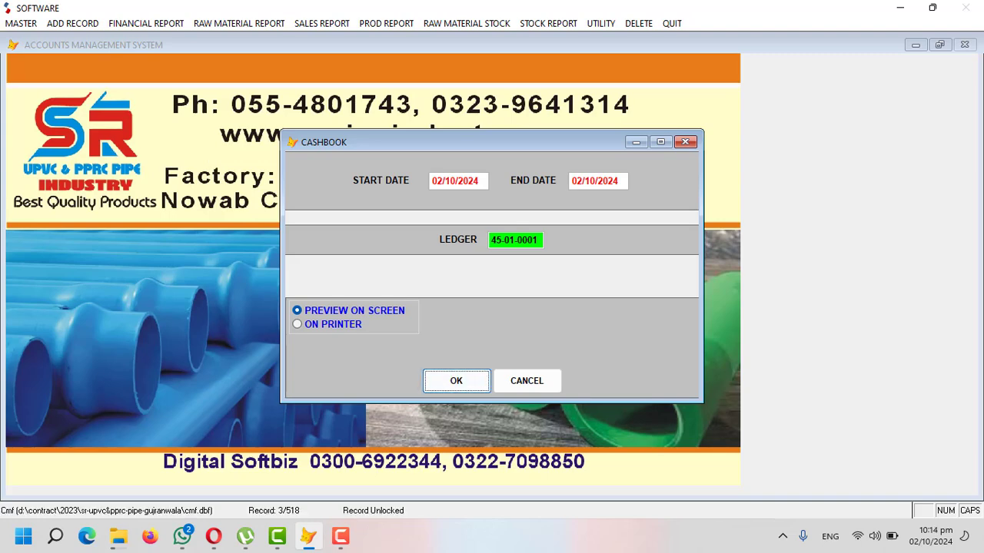
pyautogui.press('Return')
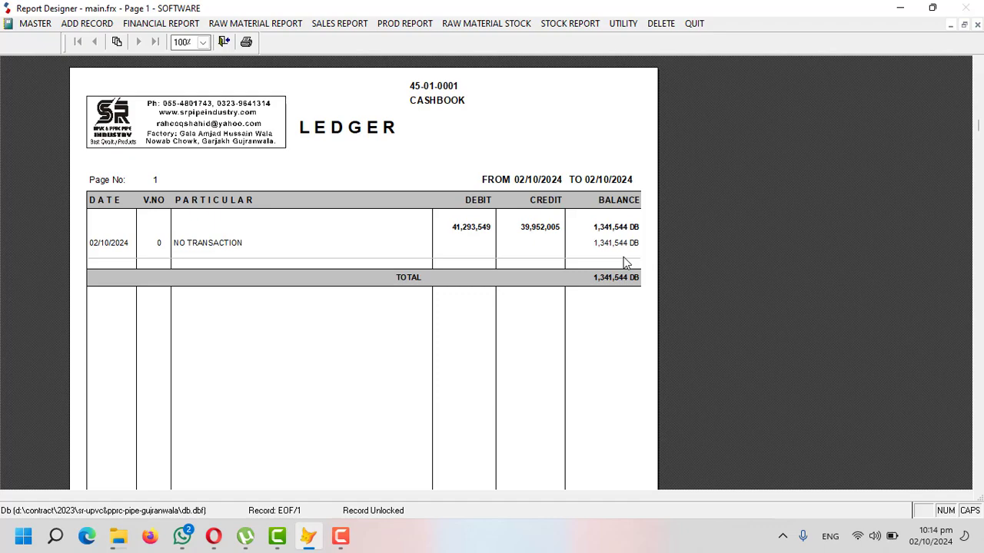
pyautogui.press('Escape')
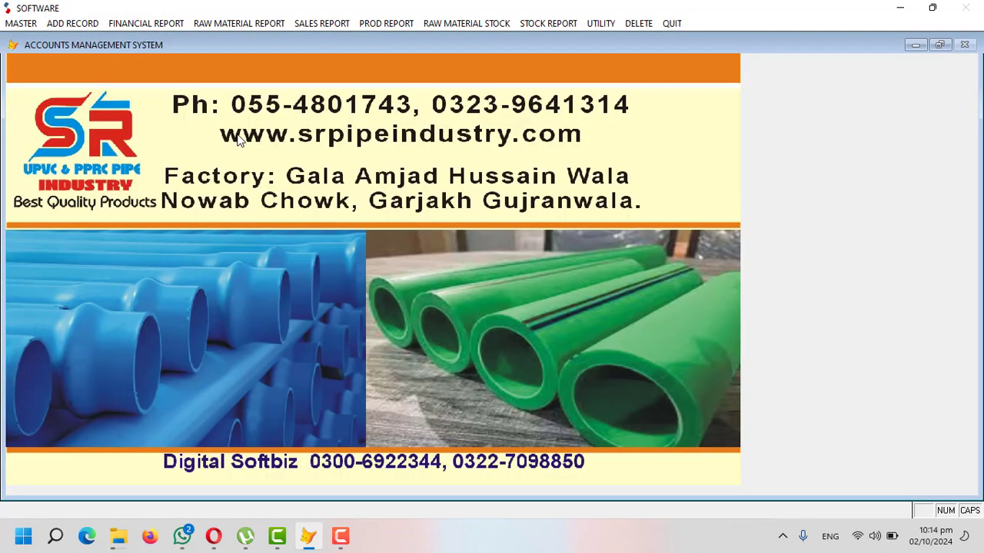
# Step: Find the MCB BANK account, preview its ledger from 01/01/2018 to 02/10/2024 and close the report
pyautogui.click(136, 26)
pyautogui.click(154, 38)
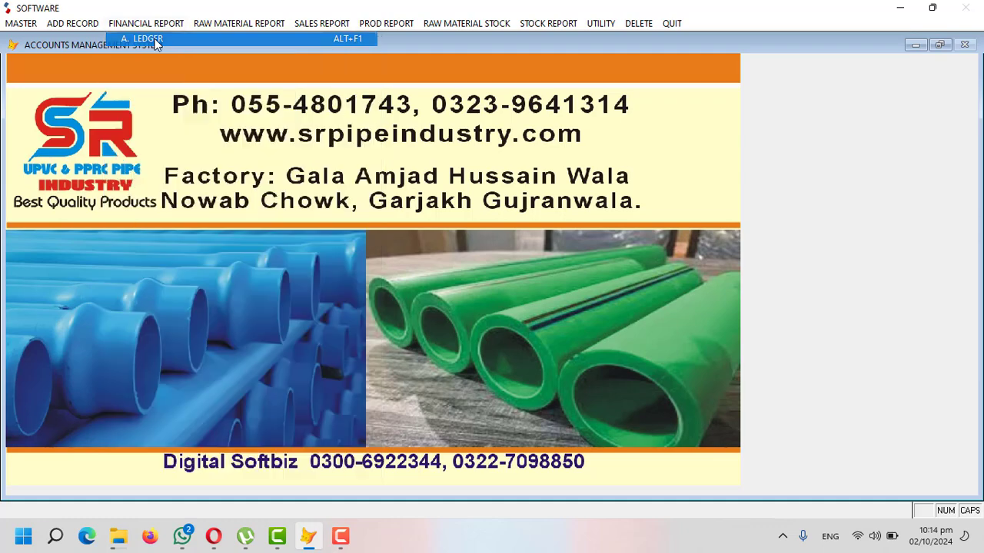
pyautogui.press('Return')
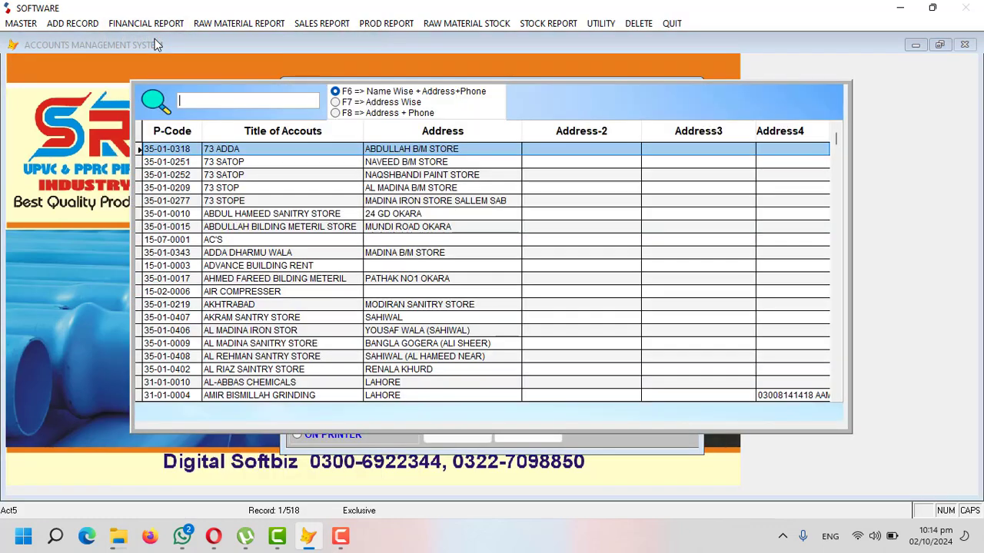
pyautogui.write('MCB')
pyautogui.press('Return')
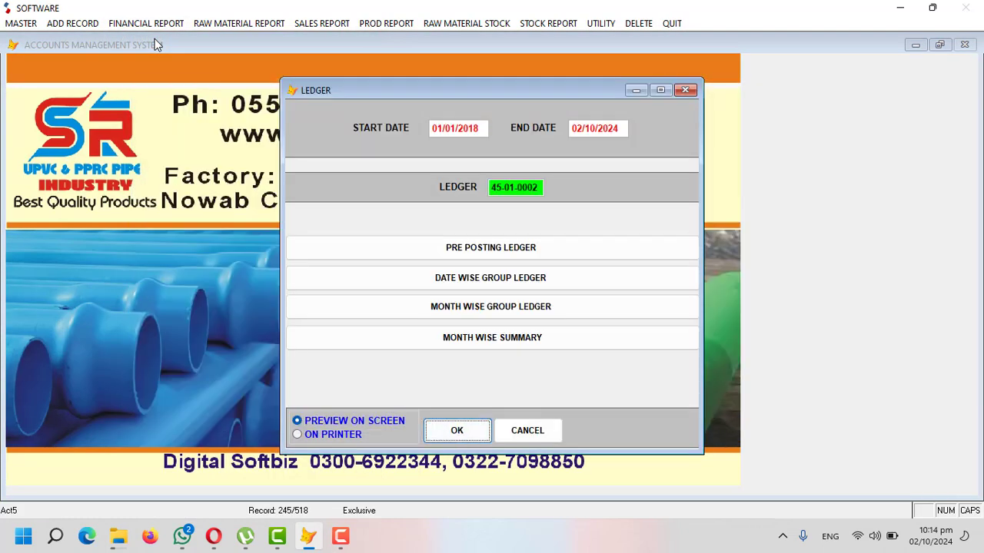
pyautogui.press('Return')
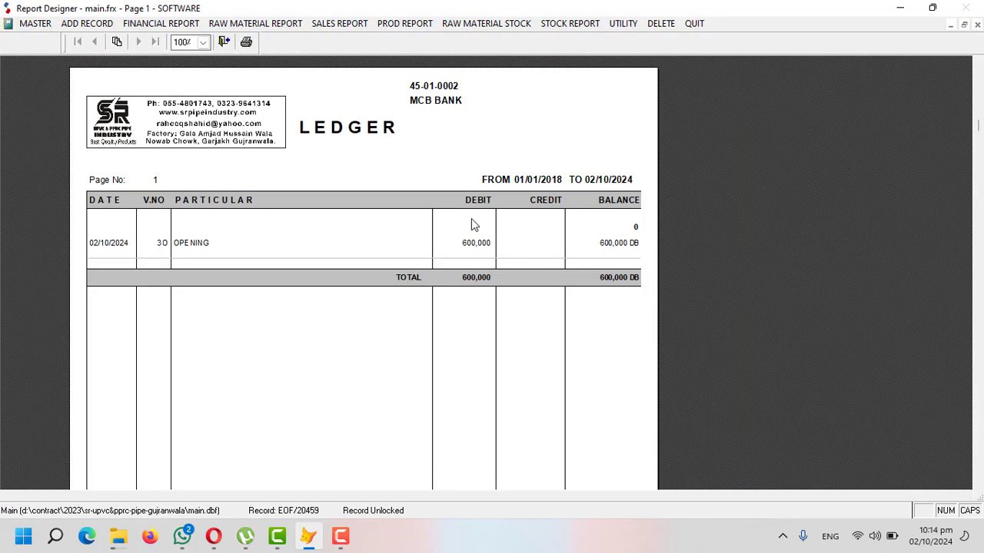
pyautogui.press('Escape')
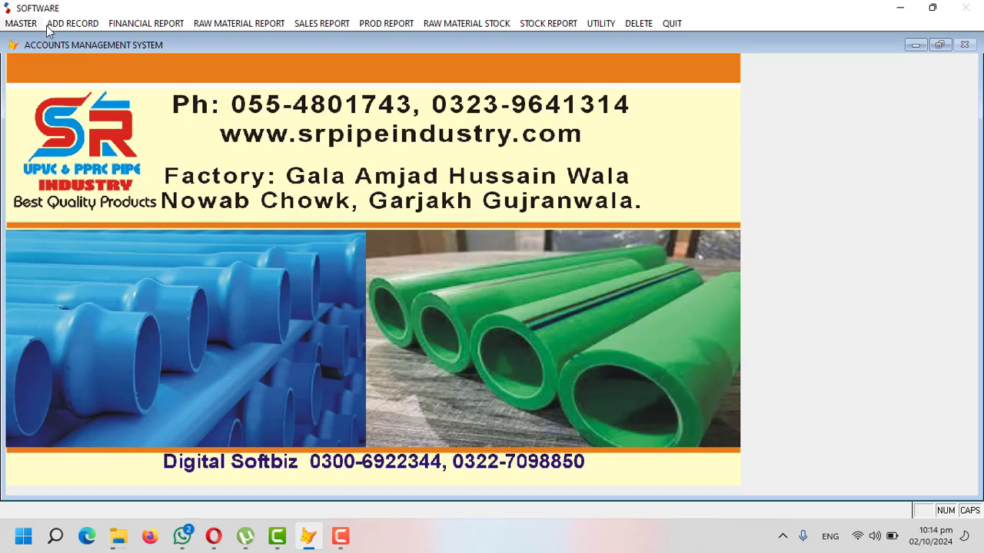
# Step: Start a cash receipt voucher dated 02/10/2024 and set the customer found by name as its credit account
pyautogui.click(65, 23)
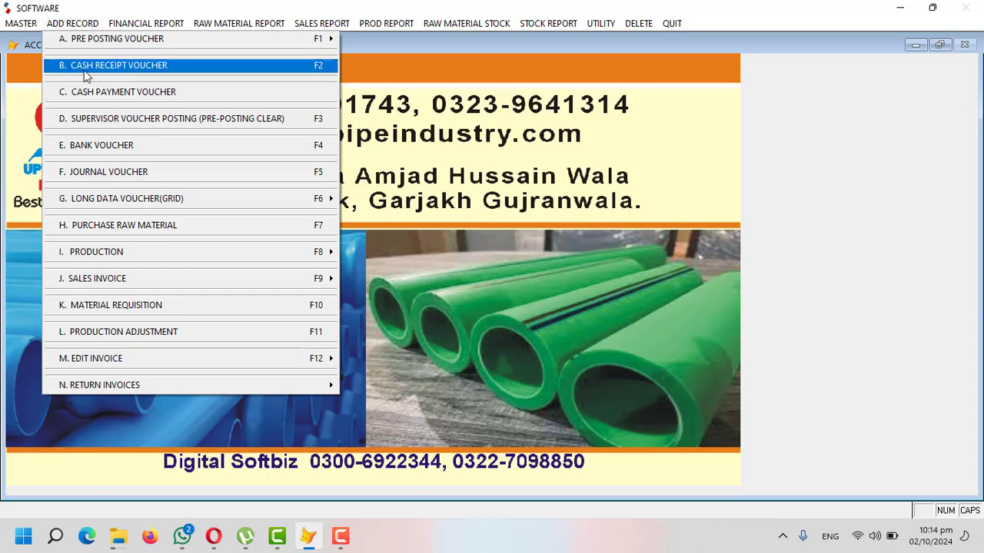
pyautogui.click(134, 70)
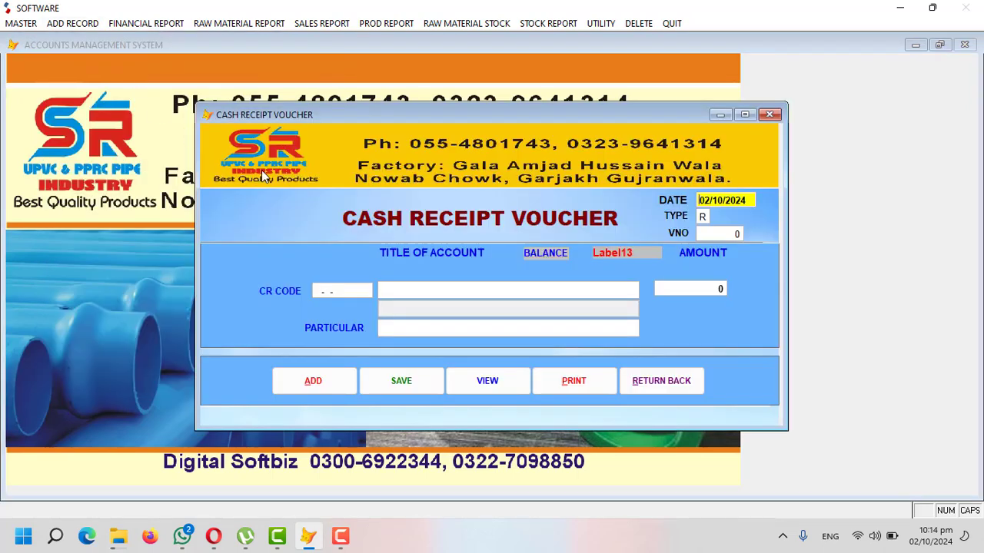
pyautogui.press('Return')
pyautogui.press('Return')
pyautogui.press('Return')
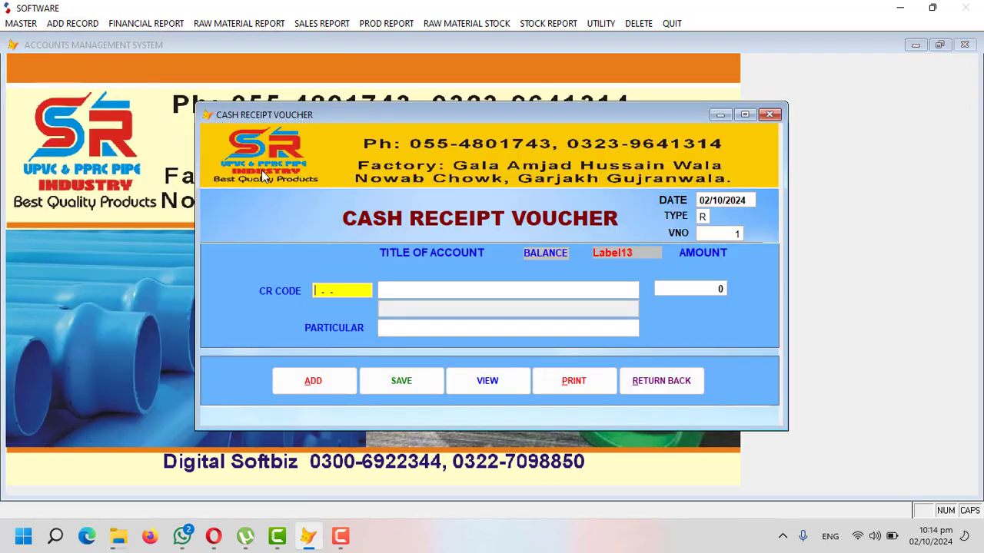
pyautogui.press('Return')
pyautogui.write('NUM')
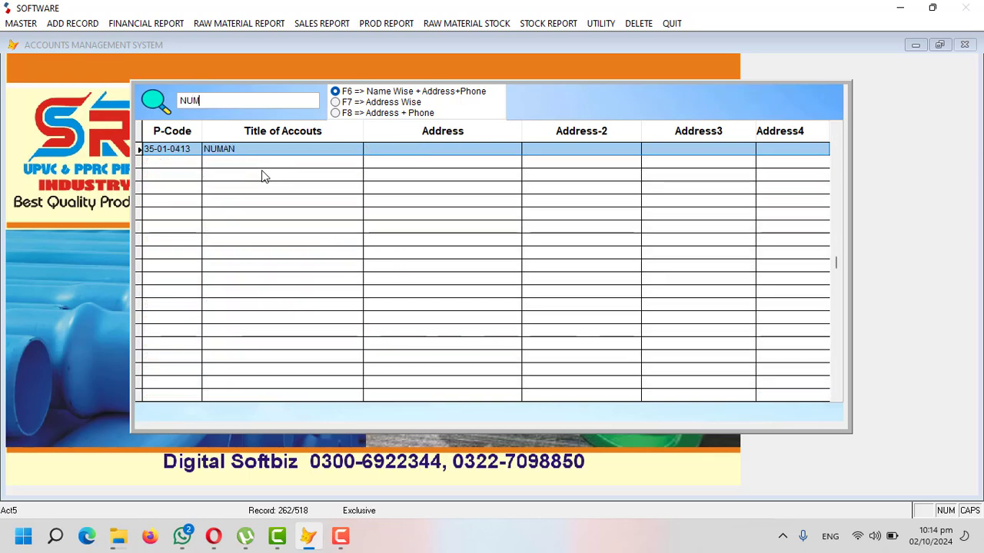
pyautogui.press('Return')
pyautogui.press('Return')
pyautogui.press('Return')
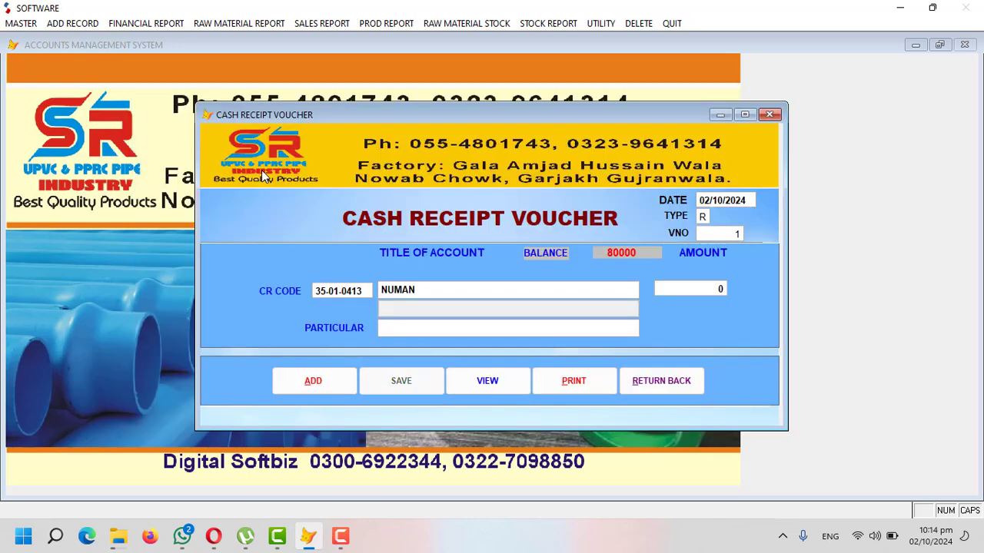
# Step: Set the receipt voucher's amount to 50,000 and particulars to CASH, save it and close the form
pyautogui.click(696, 290)
pyautogui.write('50000')
pyautogui.press('Return')
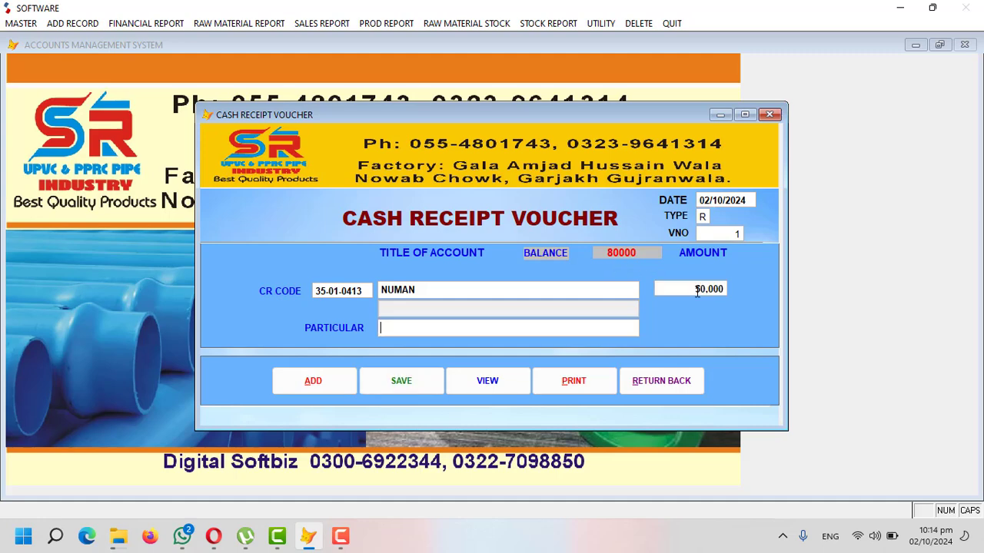
pyautogui.write('CASH')
pyautogui.press('Return')
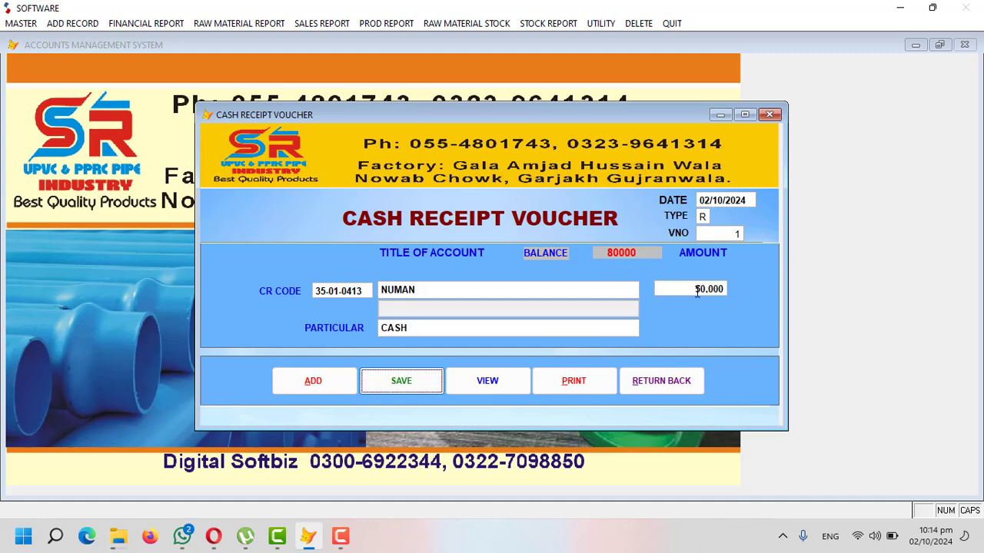
pyautogui.press('Return')
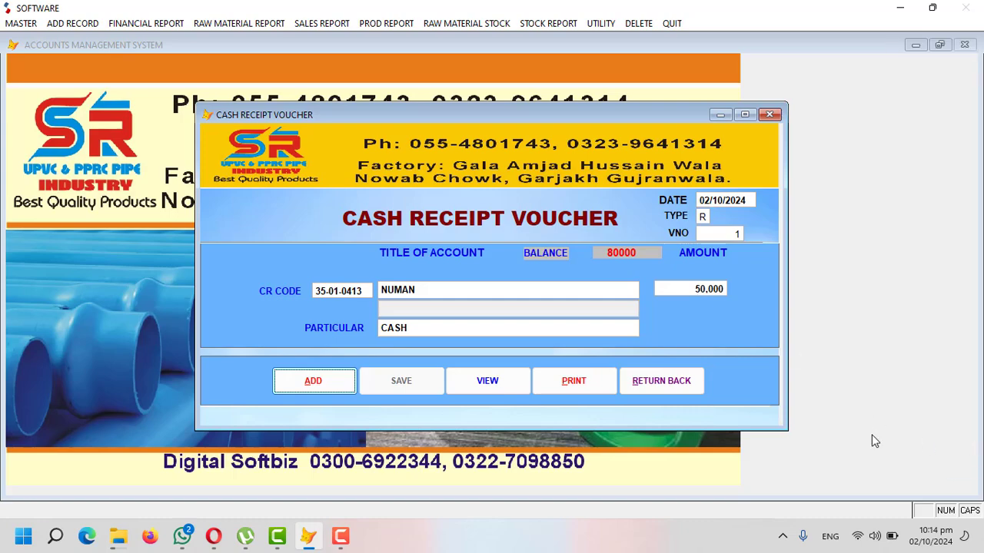
pyautogui.click(685, 382)
# Step: Preview the same customer's ledger from 01/01/2018 to 02/10/2024, check the cash receipt entry and close the report
pyautogui.click(151, 25)
pyautogui.click(158, 40)
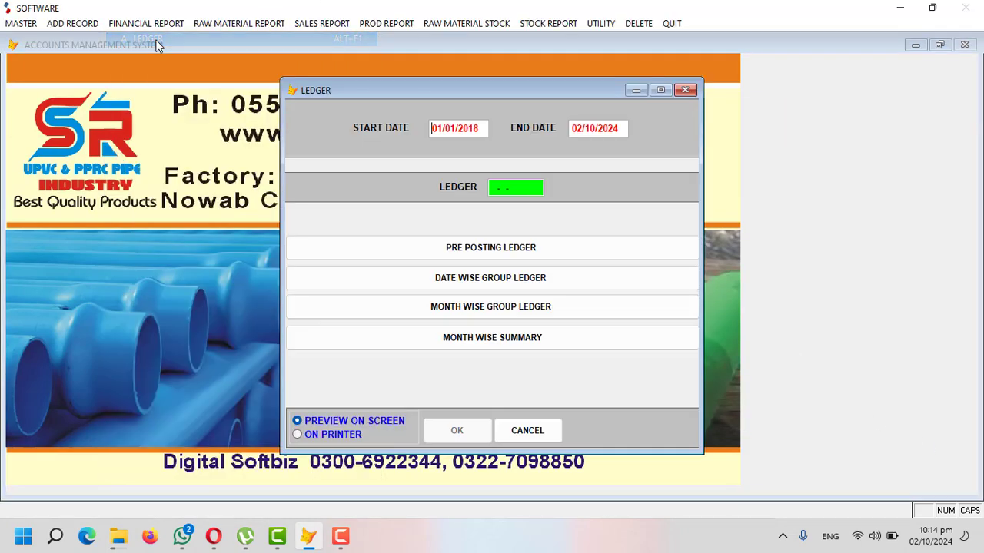
pyautogui.press('Return')
pyautogui.press('Return')
pyautogui.write('NUR')
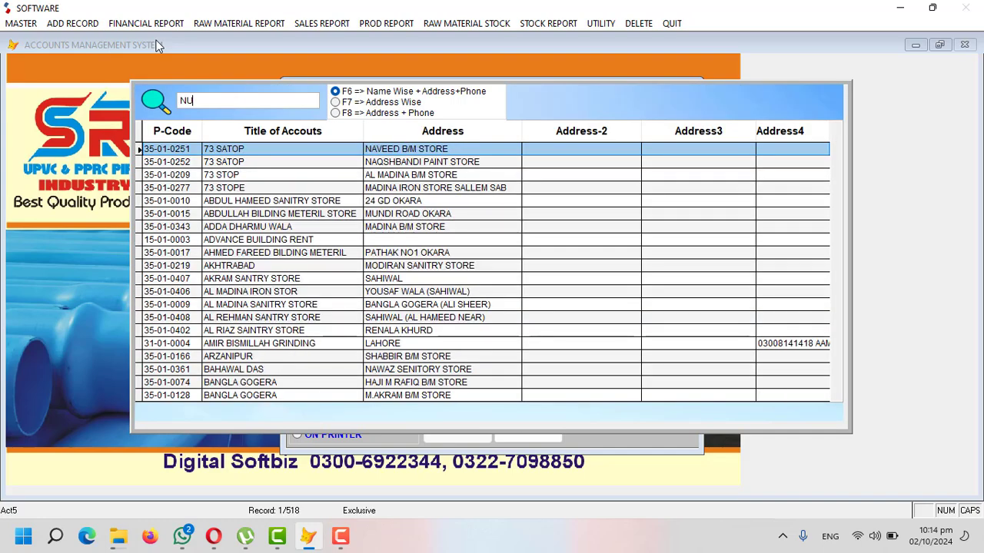
pyautogui.press('Return')
pyautogui.press('Return')
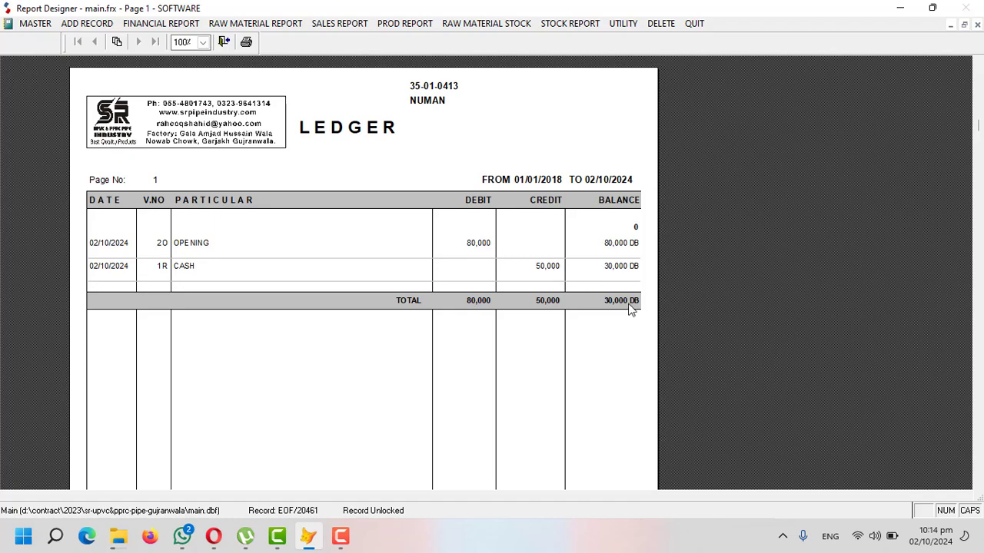
pyautogui.press('Escape')
pyautogui.press('Escape')
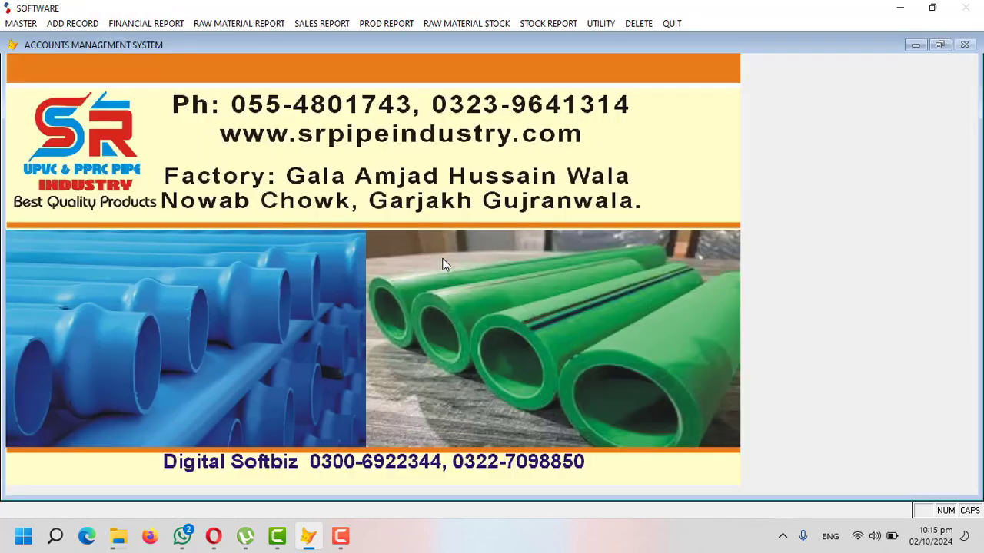
# Step: Preview the cashbook for 02/10/2024 on screen, check the customer's cash receipt in it and close the report
pyautogui.click(138, 23)
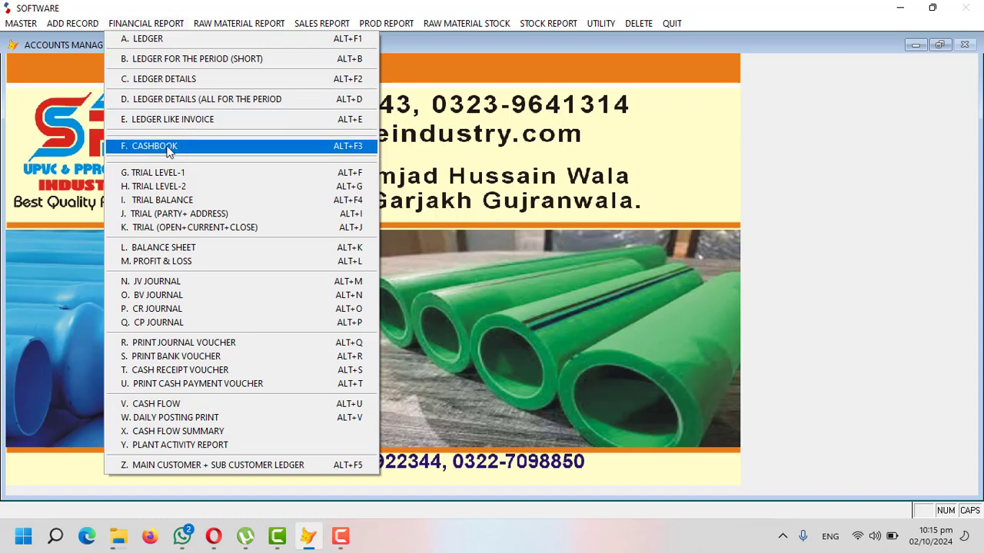
pyautogui.click(187, 147)
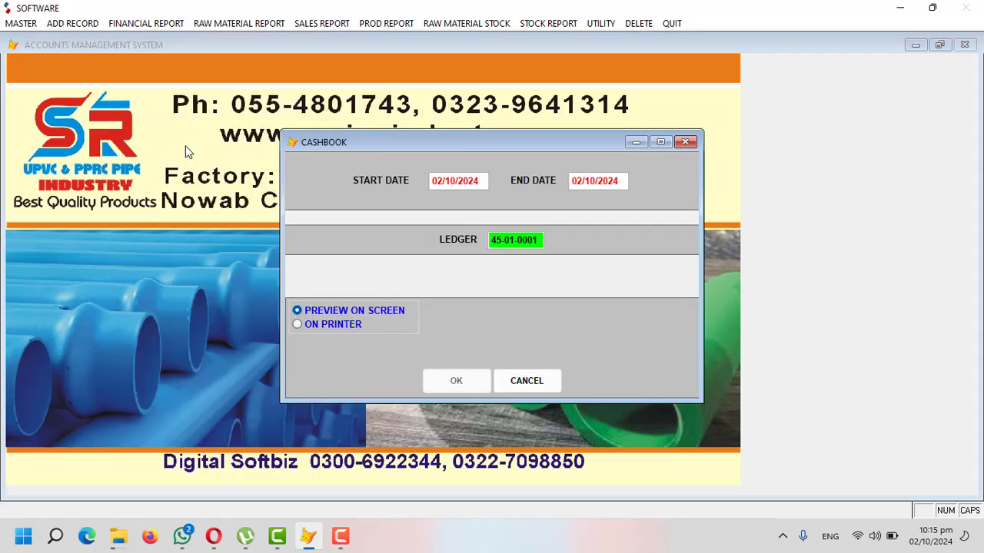
pyautogui.press('Return')
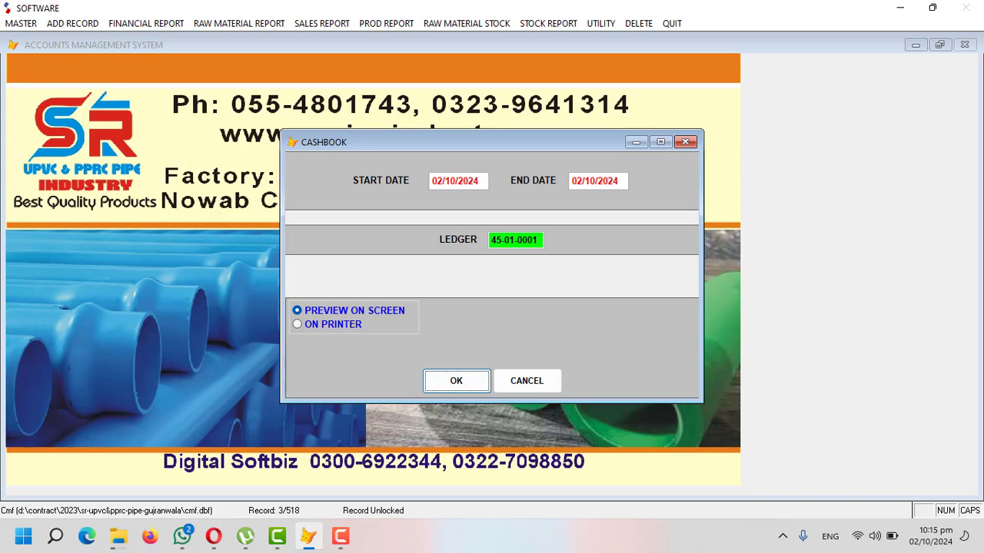
pyautogui.press('Return')
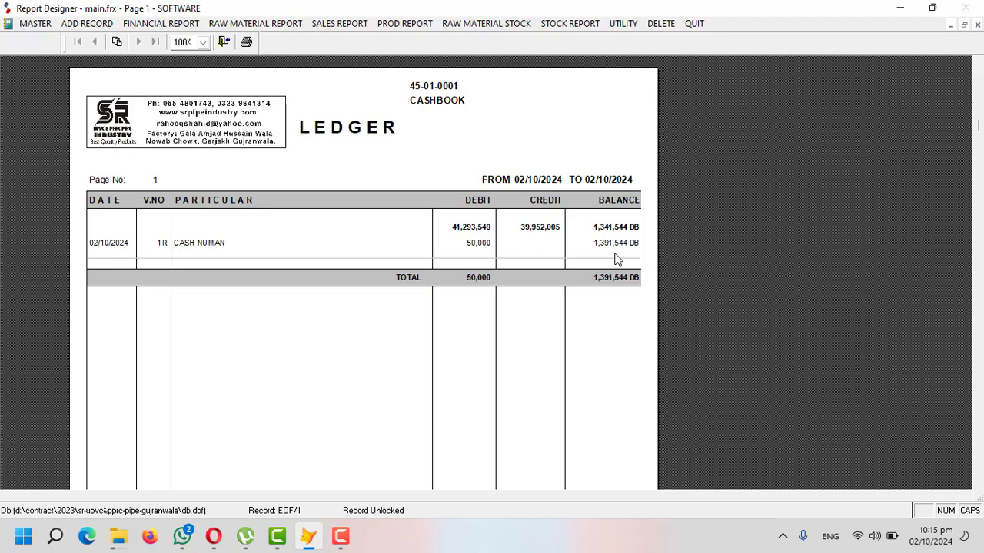
pyautogui.press('Escape')
# Step: Start a cash payment voucher dated 02/10/2024 and set TALHA TRADERS as its debit account
pyautogui.click(77, 26)
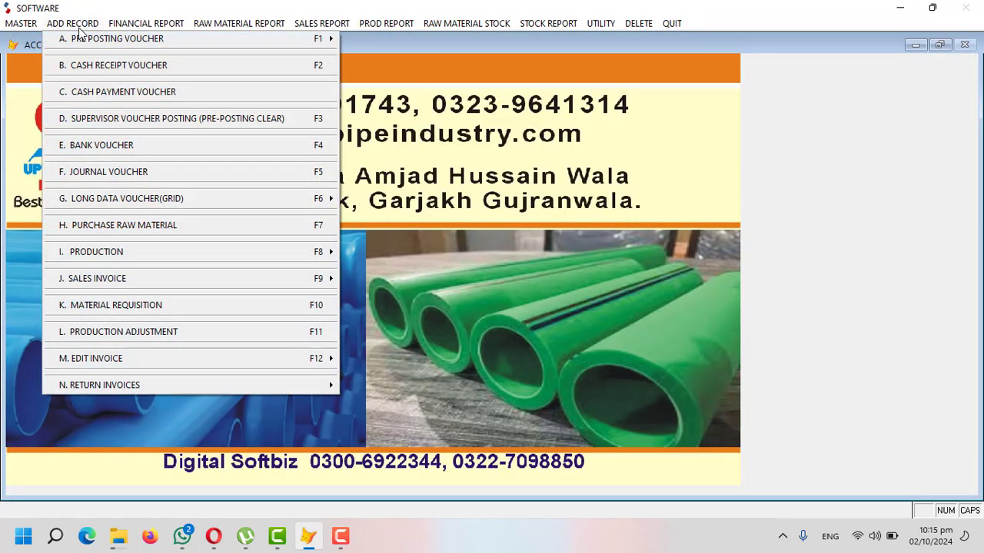
pyautogui.click(143, 98)
pyautogui.press('Return')
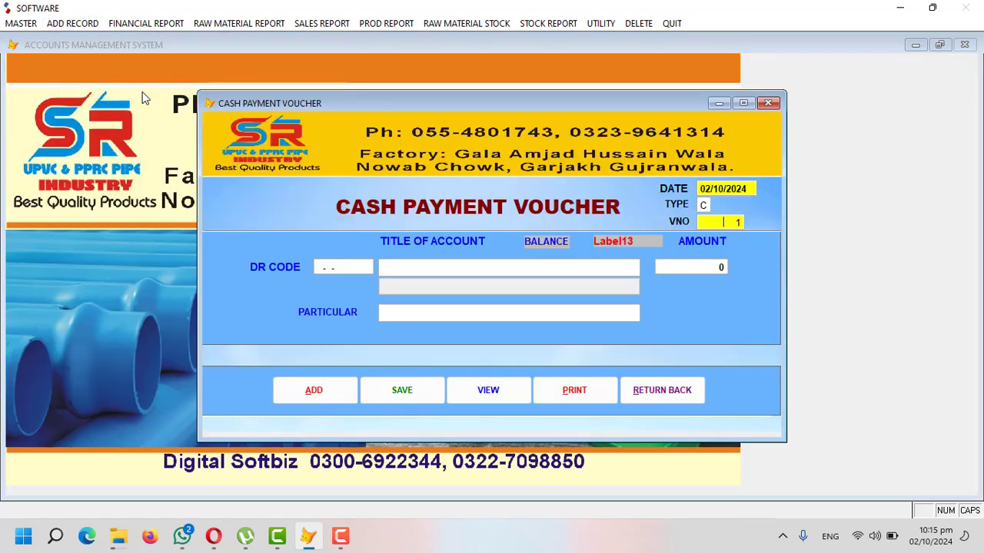
pyautogui.press('Return')
pyautogui.press('Return')
pyautogui.write('TALH')
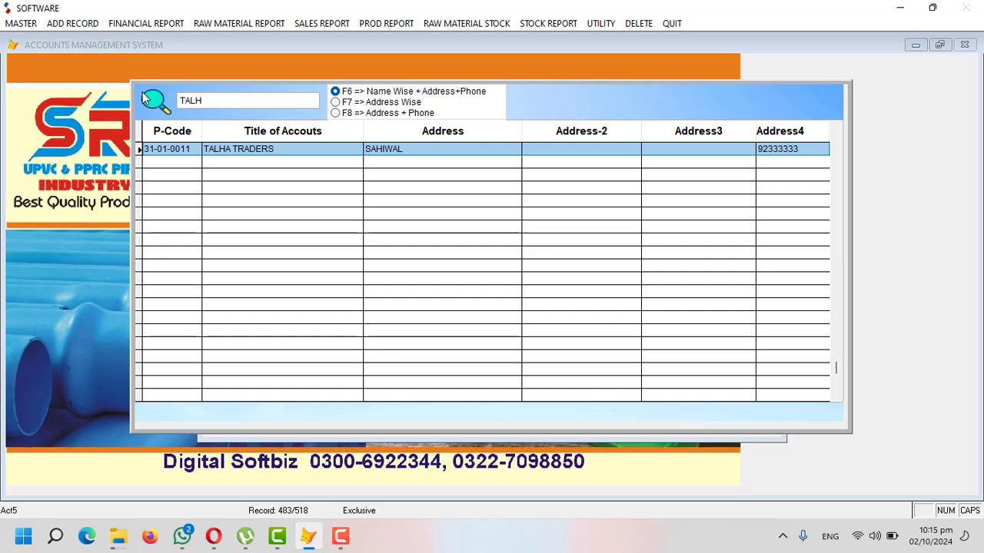
pyautogui.press('Return')
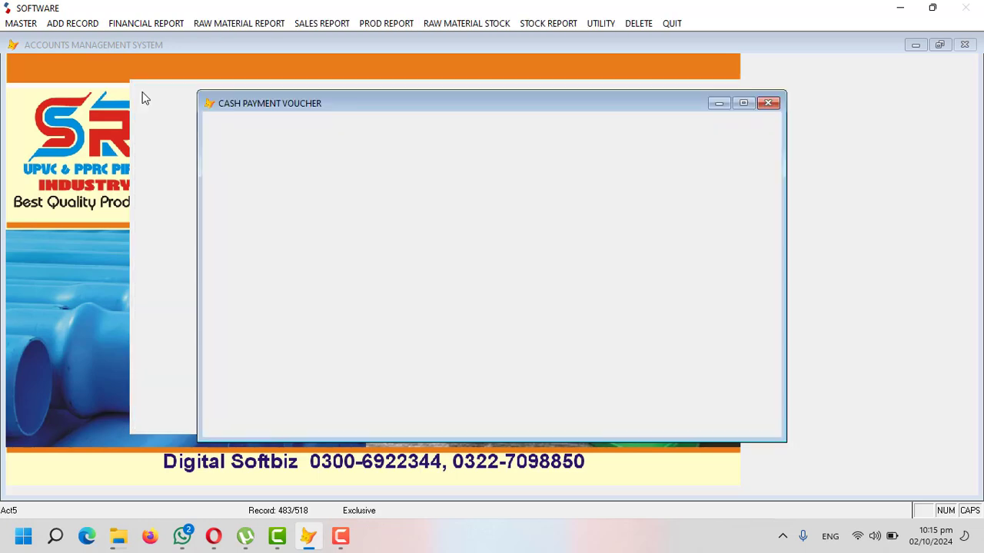
pyautogui.press('Return')
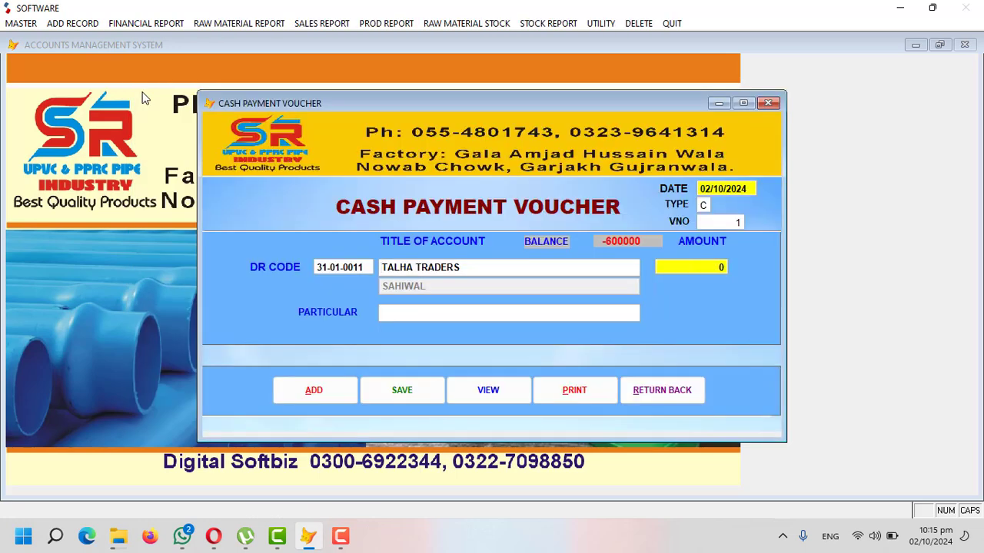
# Step: Set the payment voucher's amount to 100,000 and particulars to CASH PAID, and save it
pyautogui.write('100.00 0')
pyautogui.press('Return')
pyautogui.write('CA')
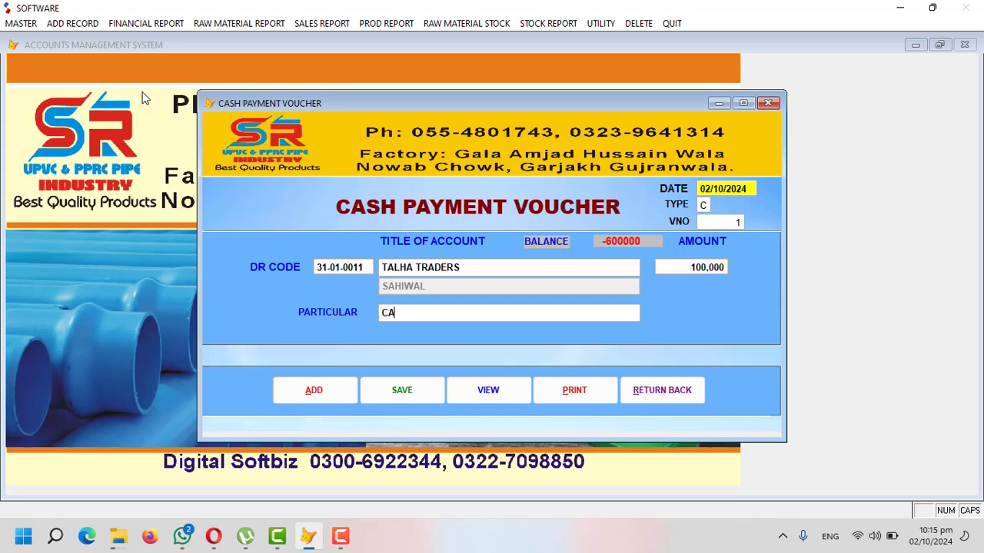
pyautogui.write('SH PAID')
pyautogui.press('Return')
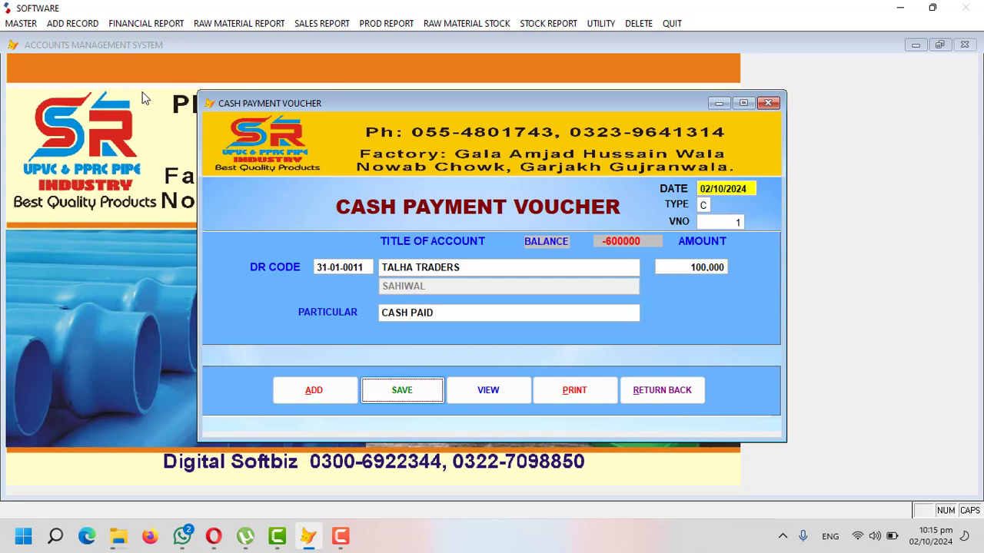
pyautogui.press('Return')
# Step: Add a second cash payment voucher and set GERNAL EXP as its debit account
pyautogui.press('Return')
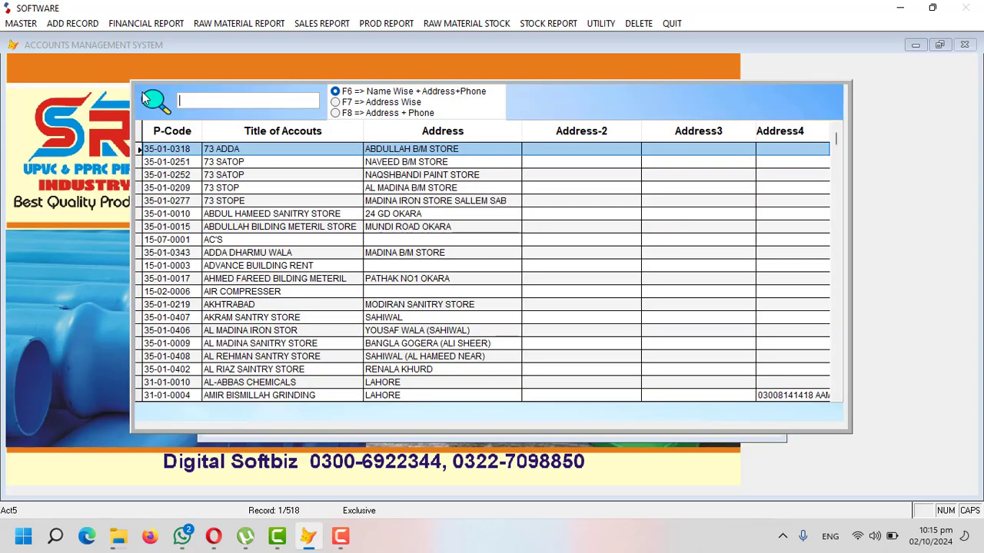
pyautogui.write('GERNA')
pyautogui.press('Return')
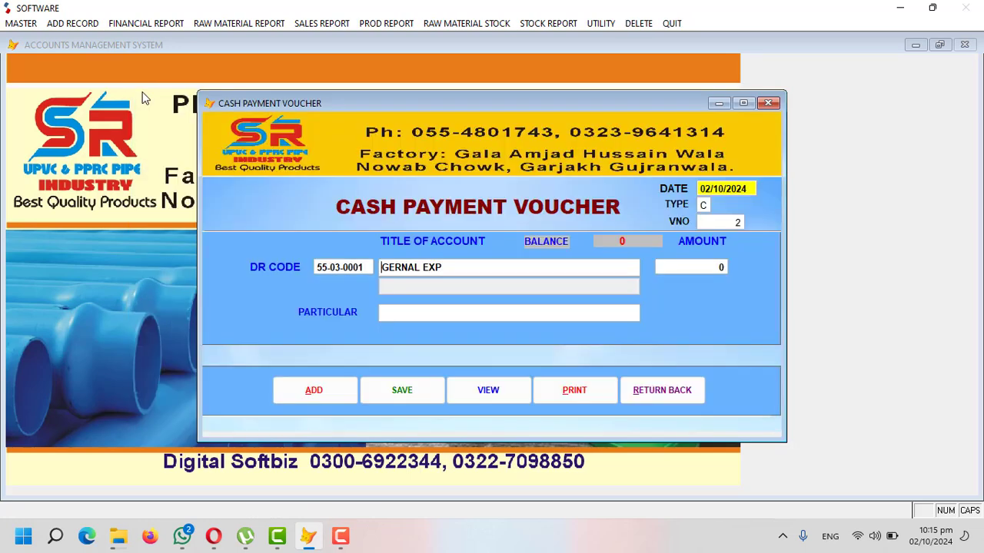
pyautogui.press('Return')
# Step: Set the expense payment's amount to 5,000 and particulars to OFFICE WORK, save the voucher and close the form
pyautogui.write('5,')
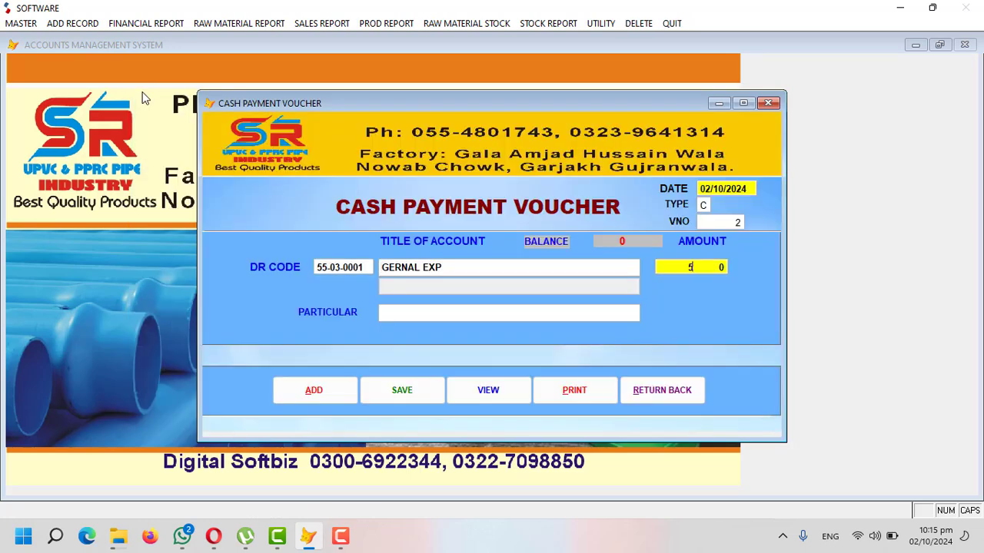
pyautogui.write('000')
pyautogui.press('Return')
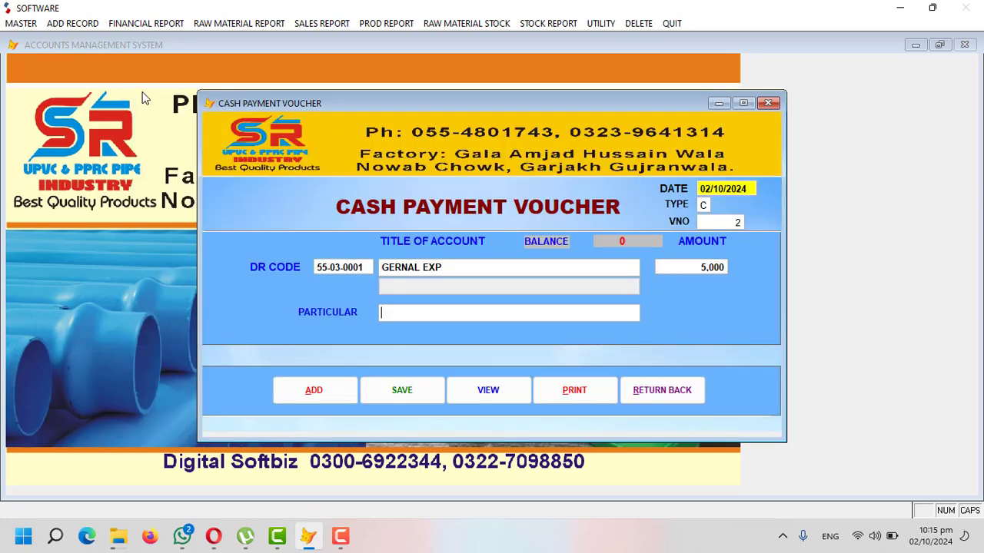
pyautogui.write('OFFICE WORK')
pyautogui.press('Return')
pyautogui.press('Return')
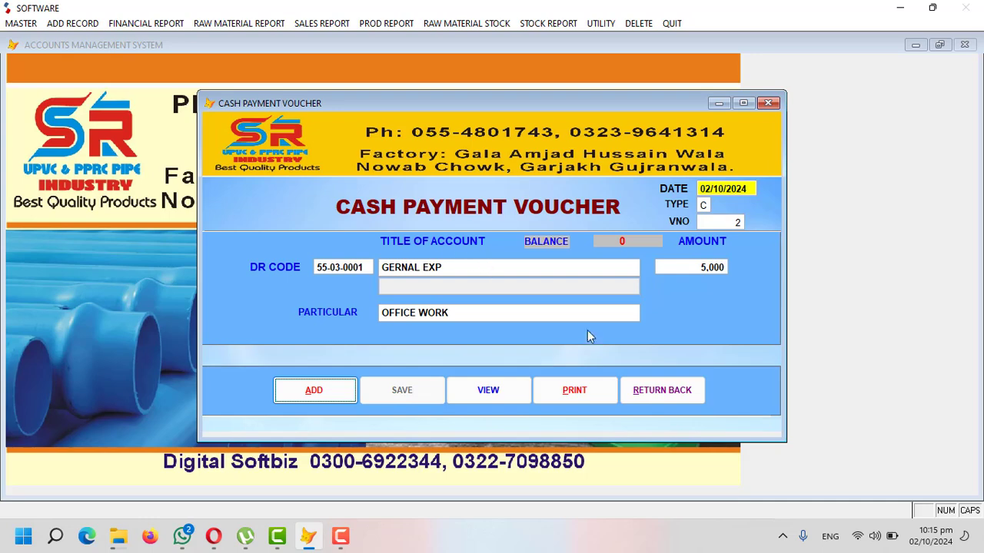
pyautogui.click(638, 390)
# Step: Preview the 02/10/2024 cashbook to check the two cash payments and the balance, and close the report
pyautogui.click(135, 24)
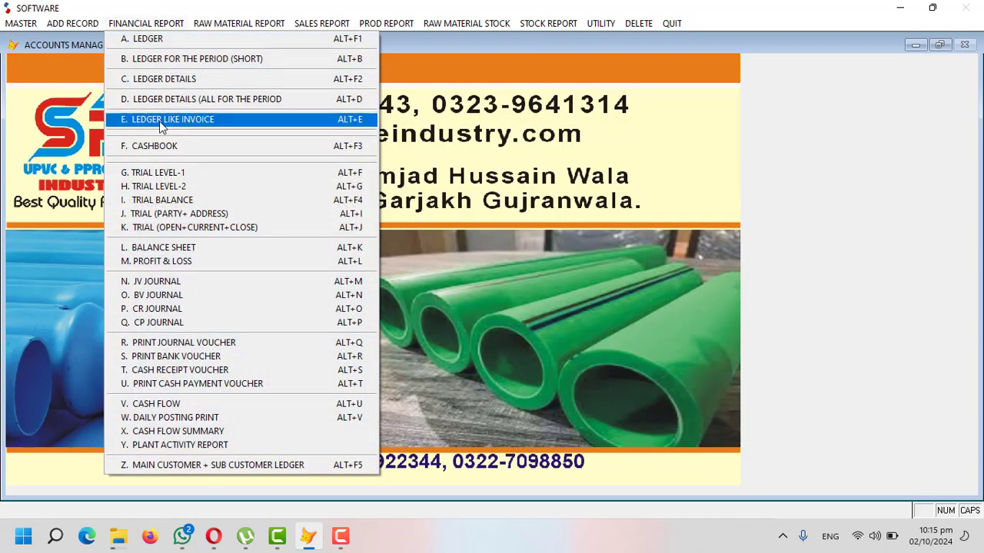
pyautogui.click(146, 148)
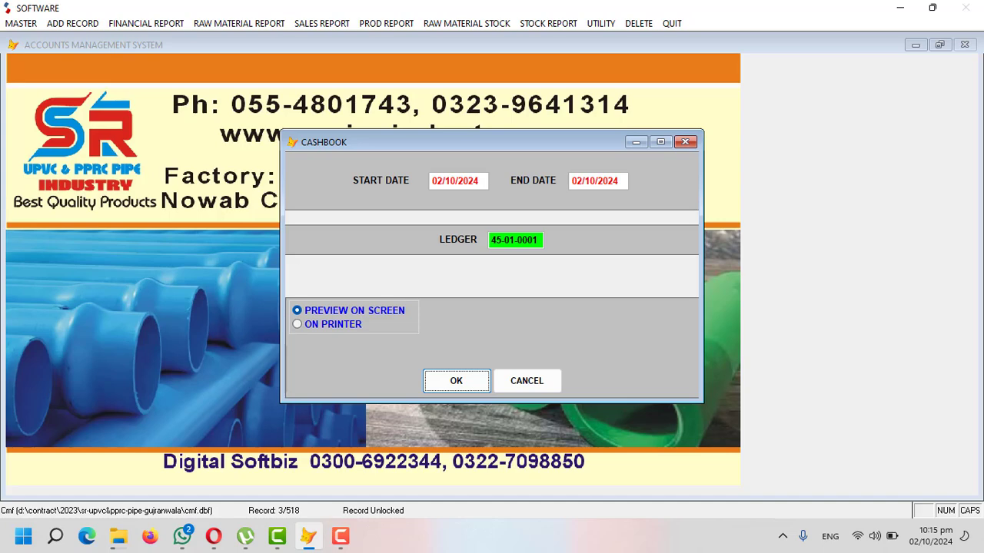
pyautogui.press('Return')
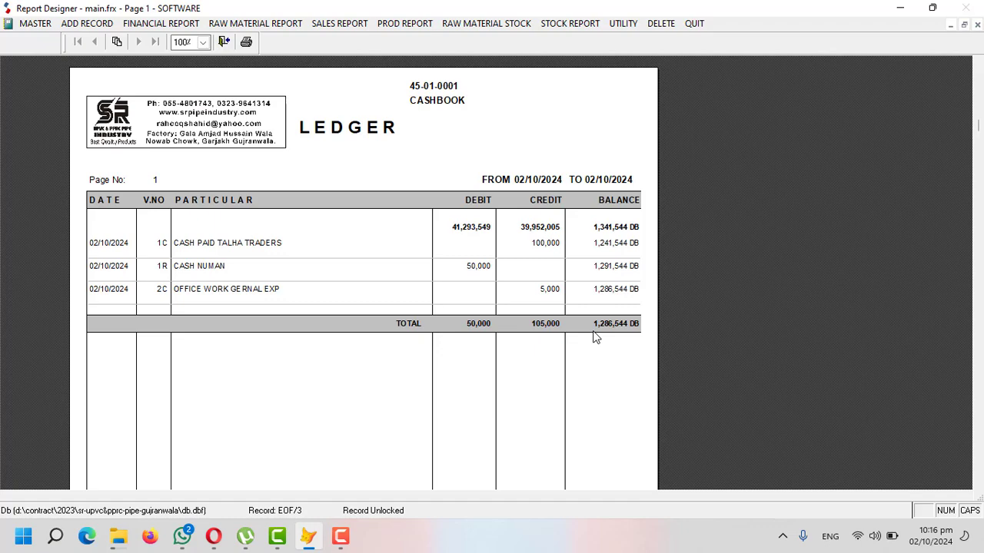
pyautogui.press('Escape')
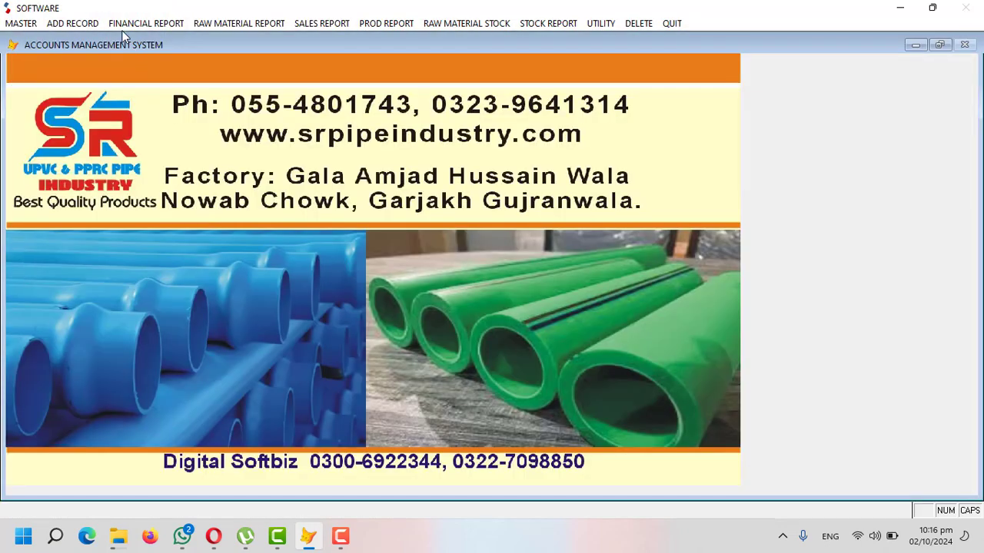
# Step: Start a bank voucher dated 02/10/2024 and set TALHA TRADERS as its debit account
pyautogui.click(88, 24)
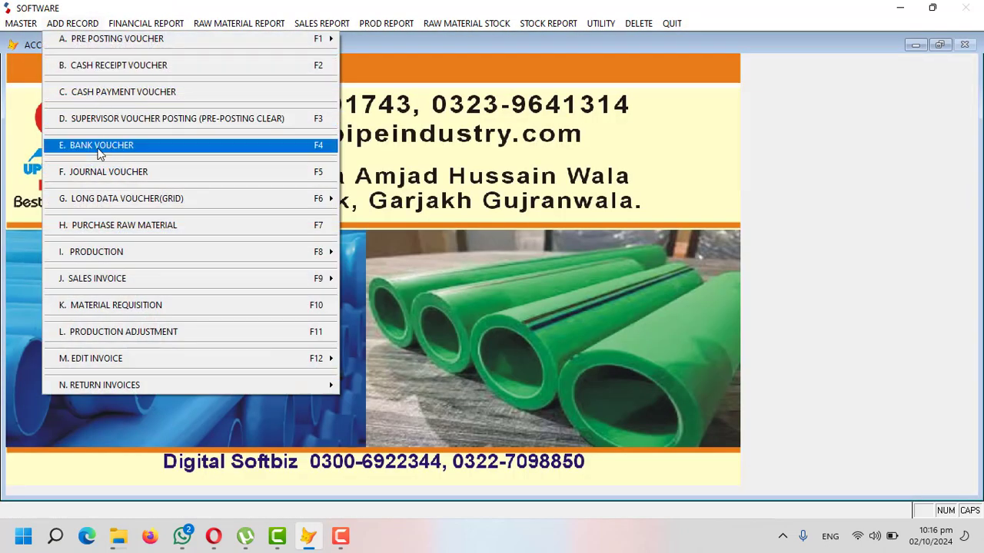
pyautogui.click(135, 150)
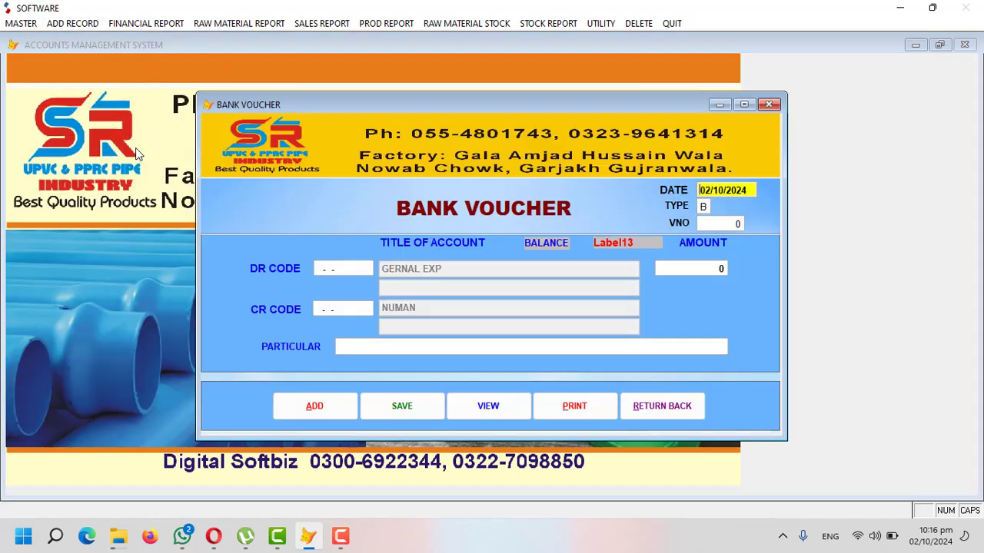
pyautogui.press('Return')
pyautogui.press('Return')
pyautogui.press('Return')
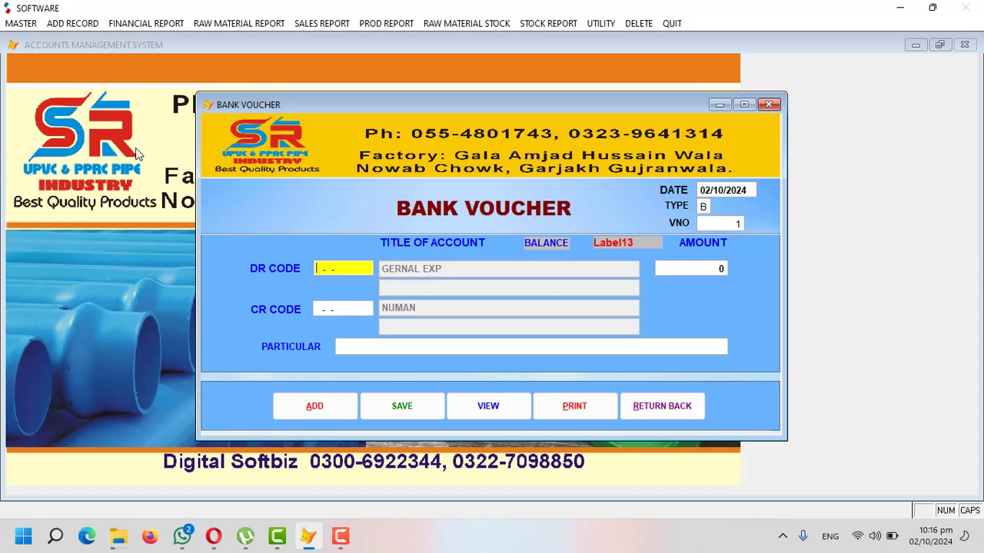
pyautogui.press('Return')
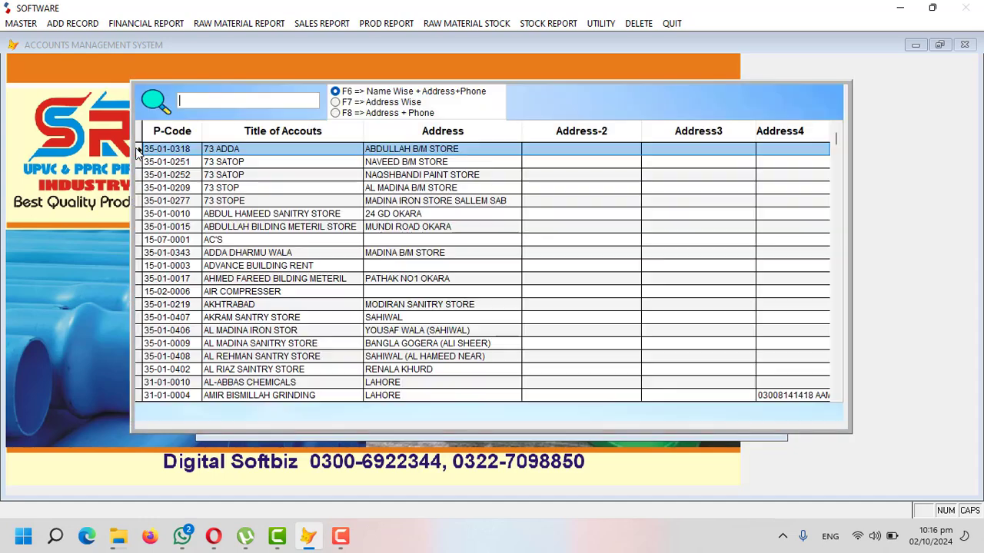
pyautogui.write('TALH')
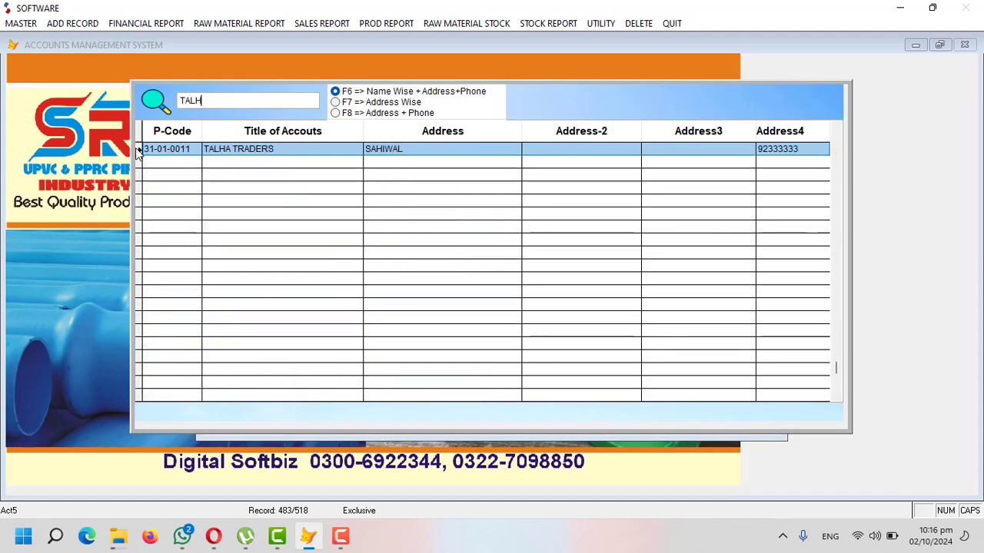
pyautogui.press('Return')
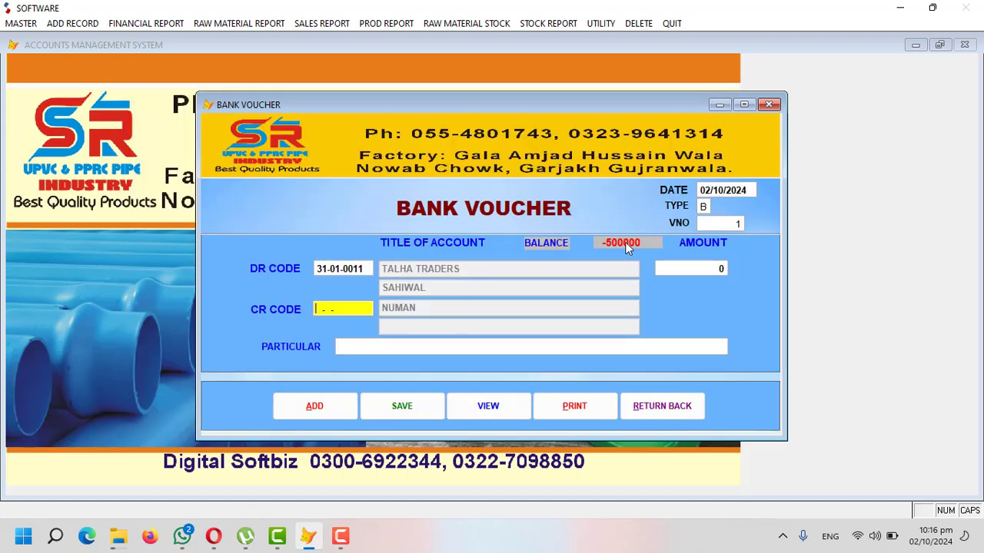
# Step: Set MCB BANK as the bank voucher's credit account and enter an amount of 200,000
pyautogui.press('Return')
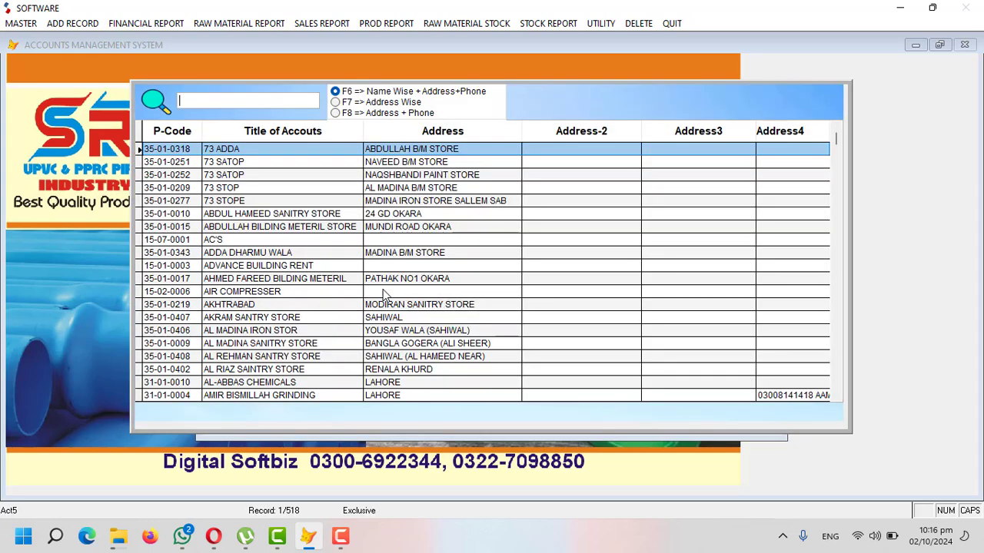
pyautogui.write('MCB')
pyautogui.press('Return')
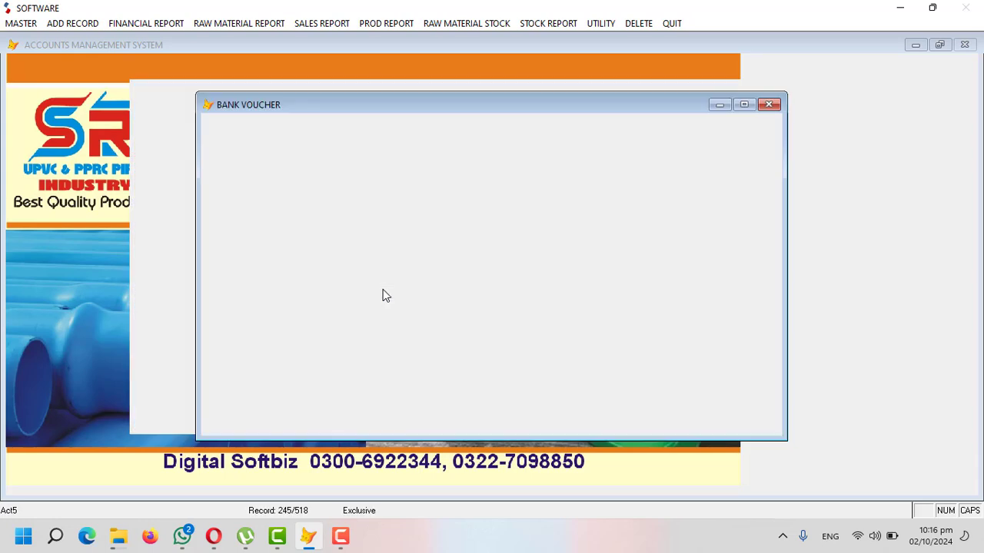
pyautogui.write('20')
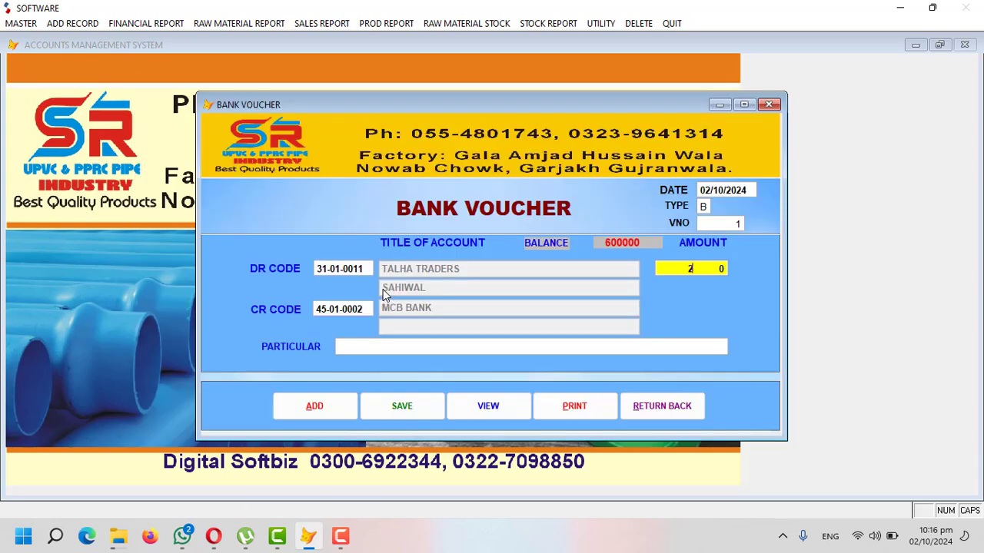
pyautogui.write('0,000')
pyautogui.press('Return')
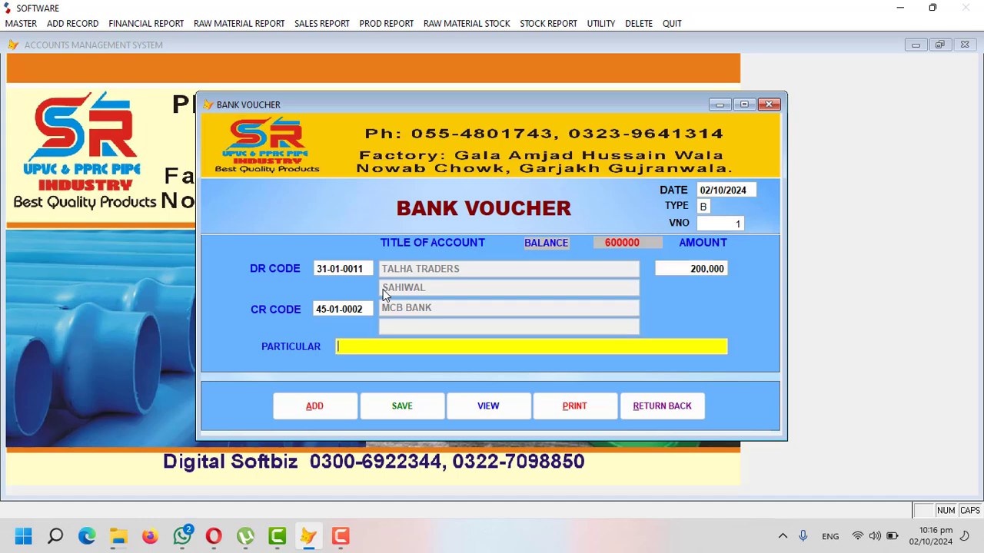
# Step: Enter ONLINE BY CHEQUE as the bank voucher's particulars, save the voucher and close the form
pyautogui.write('ONLINE BY CHEQUE')
pyautogui.press('Return')
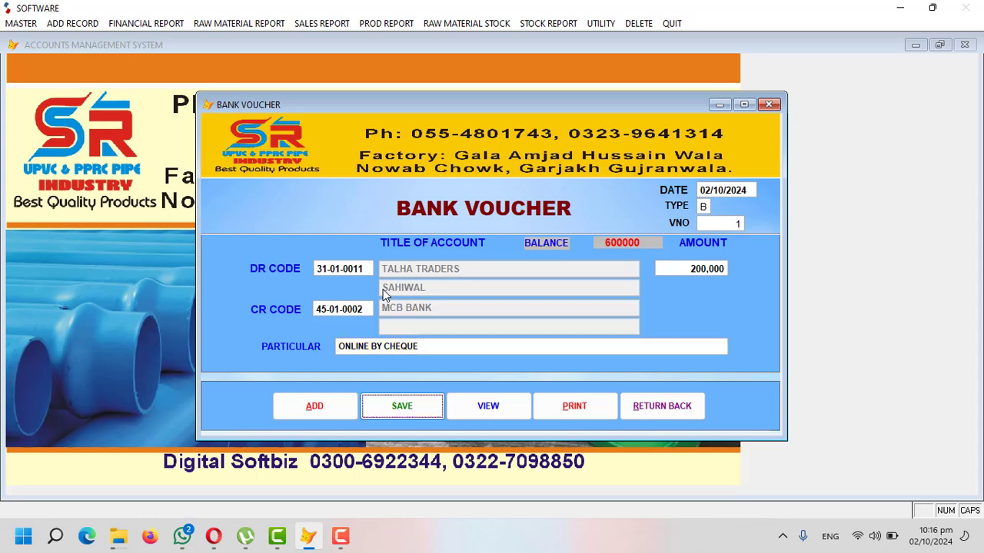
pyautogui.press('Return')
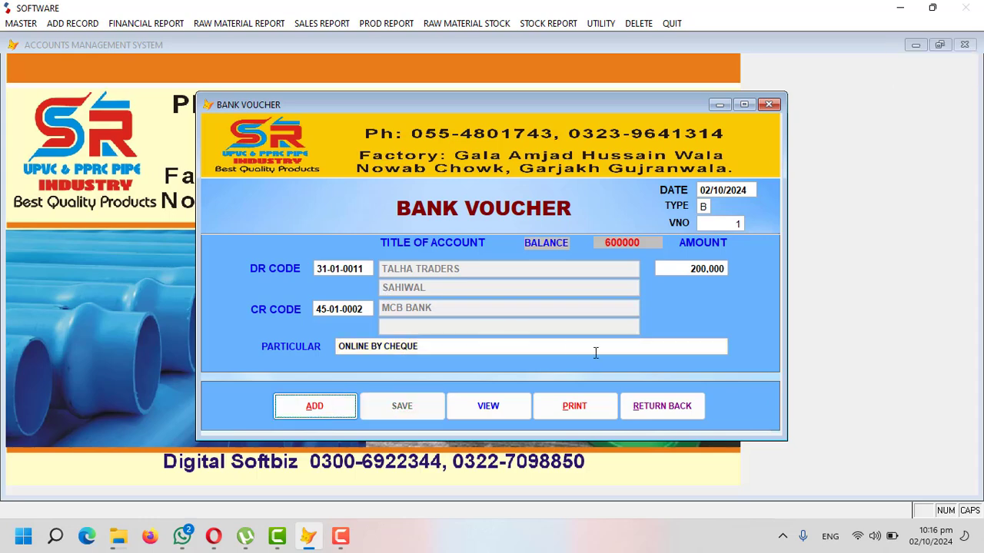
pyautogui.click(638, 408)
# Step: Preview the TALHA TRADERS ledger from 01/01/2018 to 02/10/2024 to check the bank payment, and close the report
pyautogui.click(146, 23)
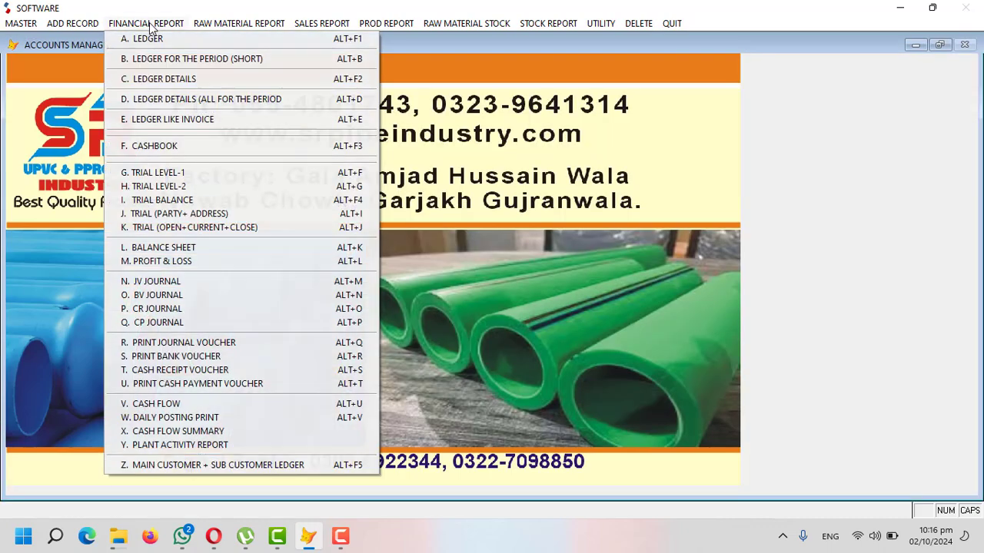
pyautogui.click(151, 36)
pyautogui.press('Return')
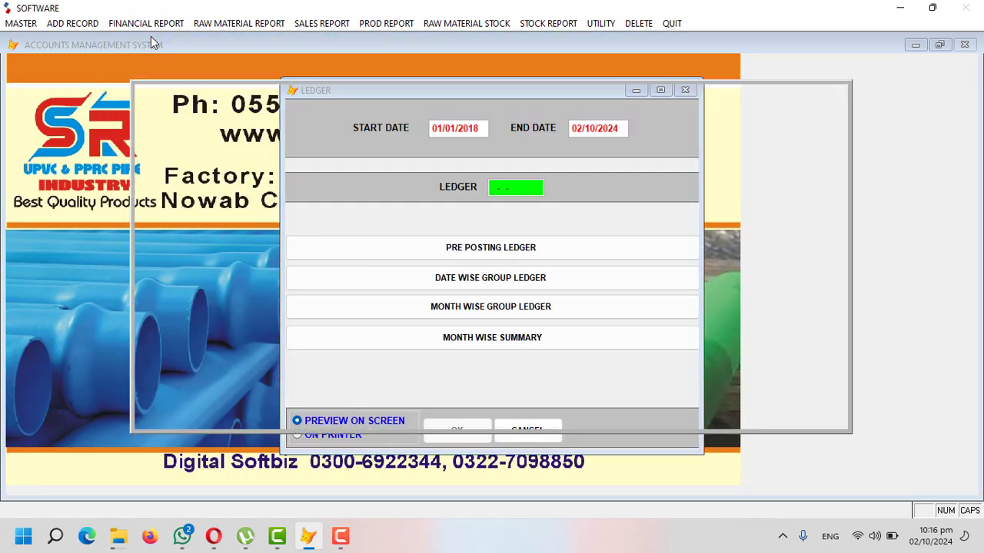
pyautogui.write('TALHA')
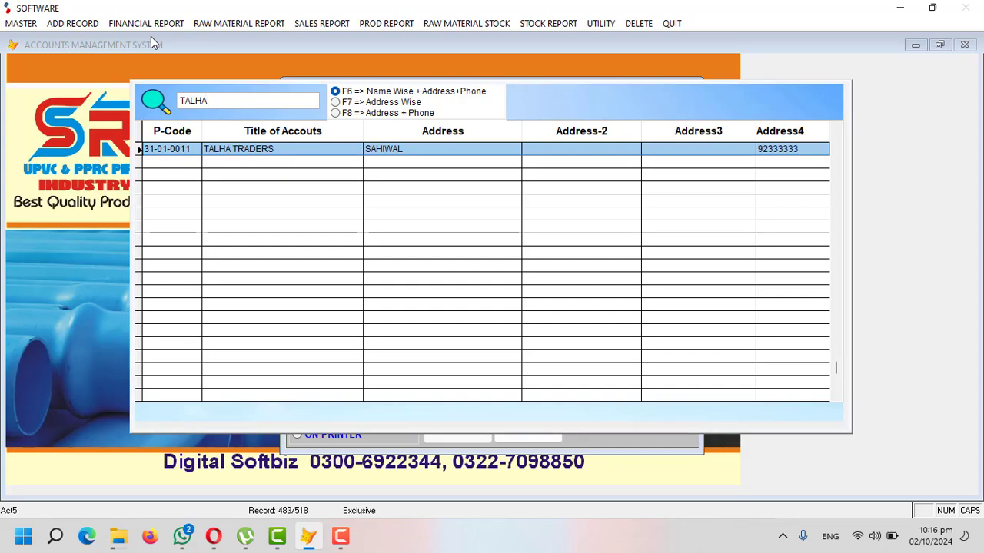
pyautogui.press('Return')
pyautogui.press('Return')
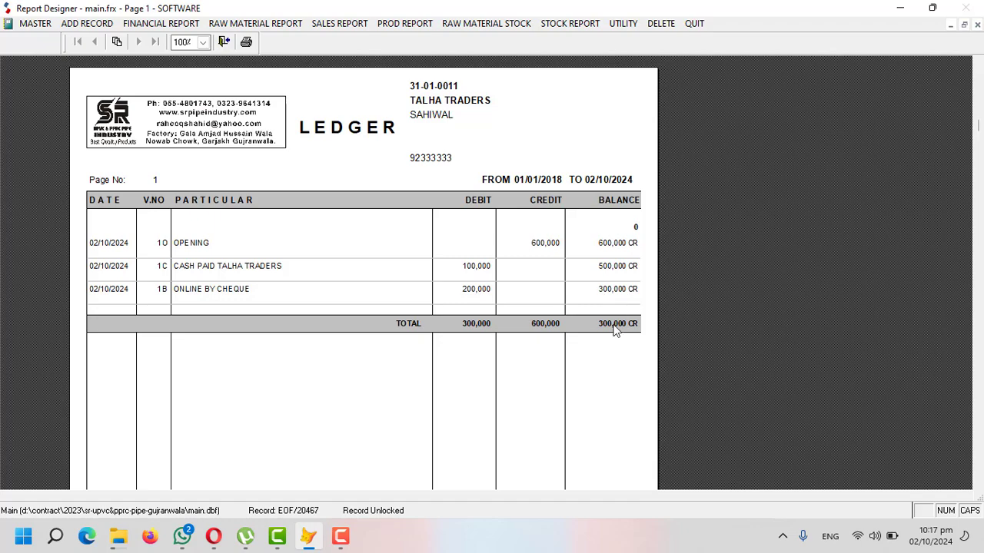
pyautogui.press('Escape')
pyautogui.press('Escape')
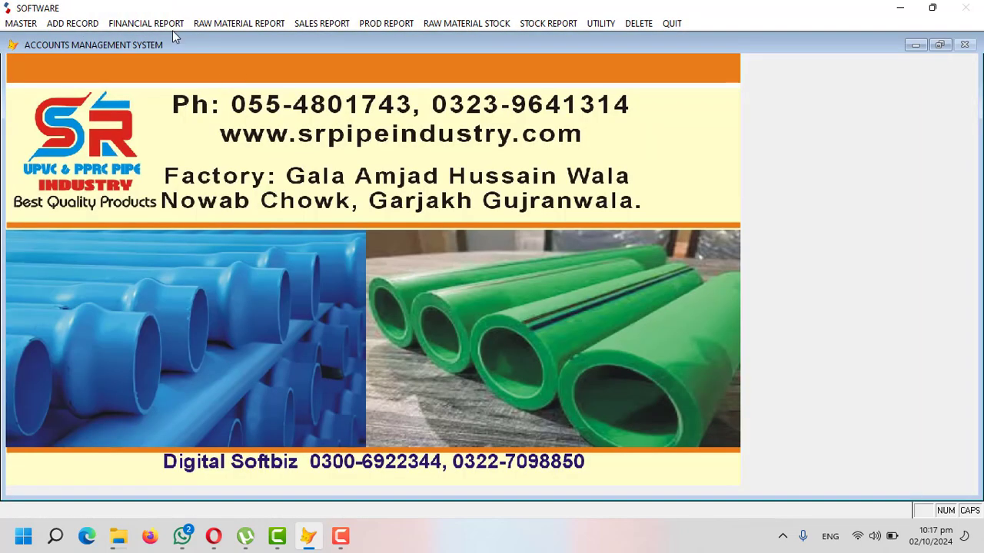
# Step: Preview the MCB BANK ledger for the same period to check the cheque entry and balance, and close the report
pyautogui.click(158, 23)
pyautogui.click(158, 25)
pyautogui.click(159, 26)
pyautogui.click(164, 37)
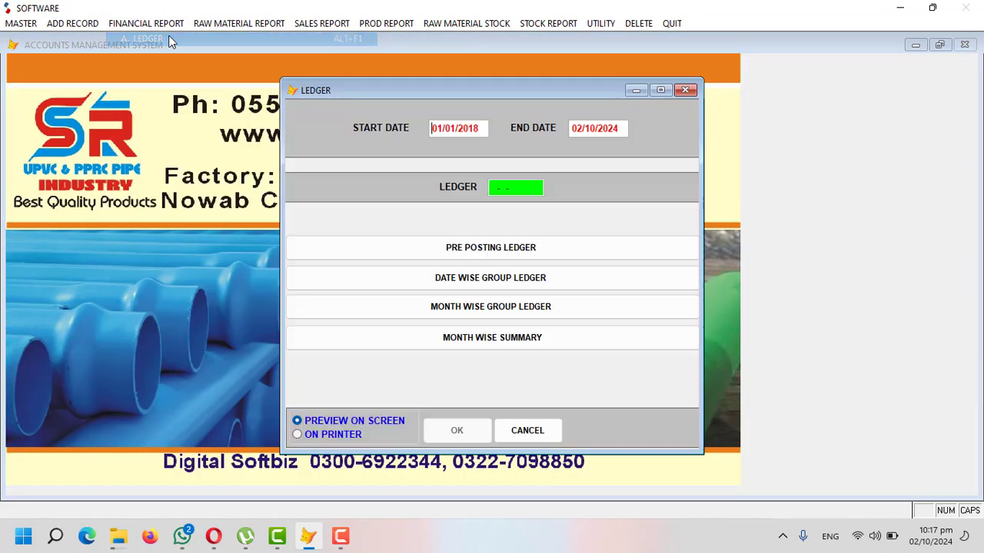
pyautogui.press('Return')
pyautogui.write('MCB')
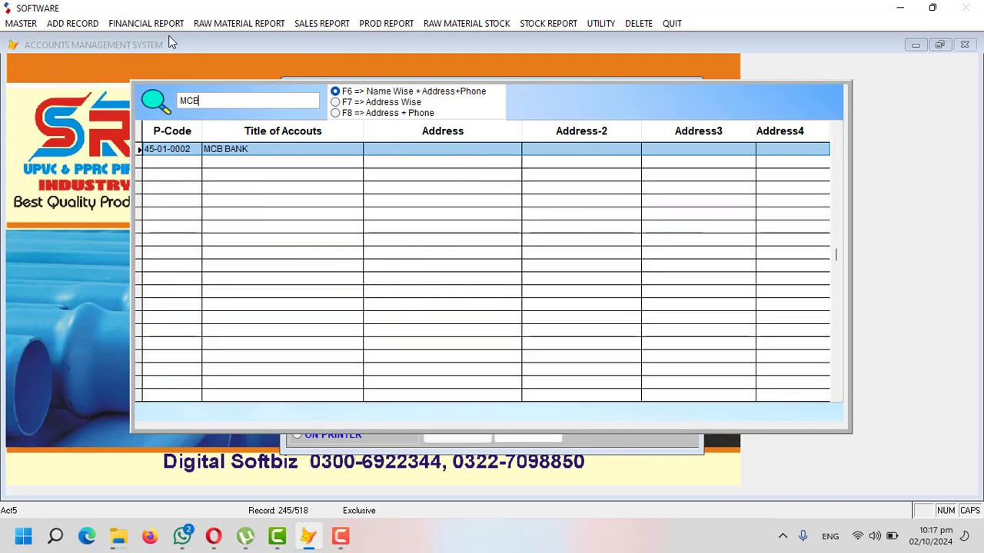
pyautogui.press('Return')
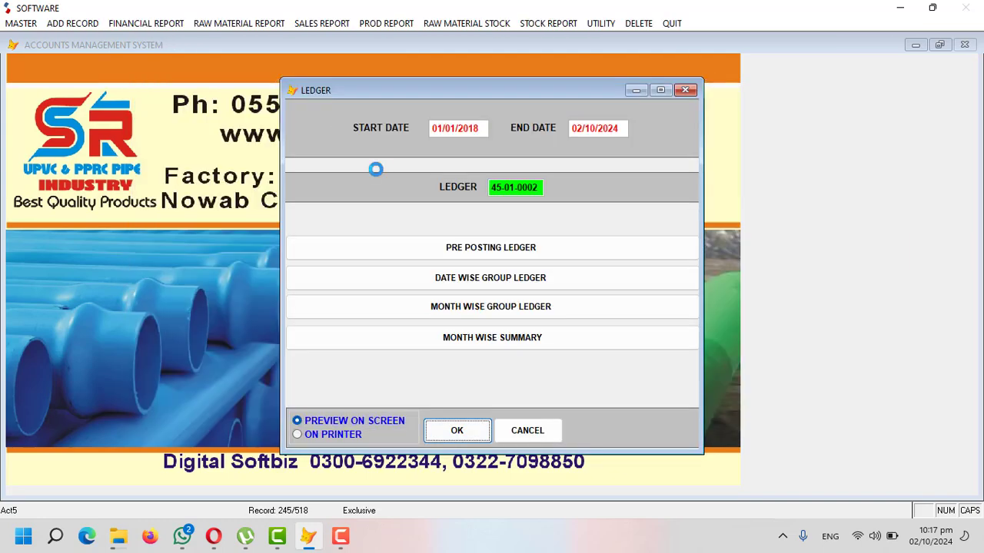
pyautogui.press('Return')
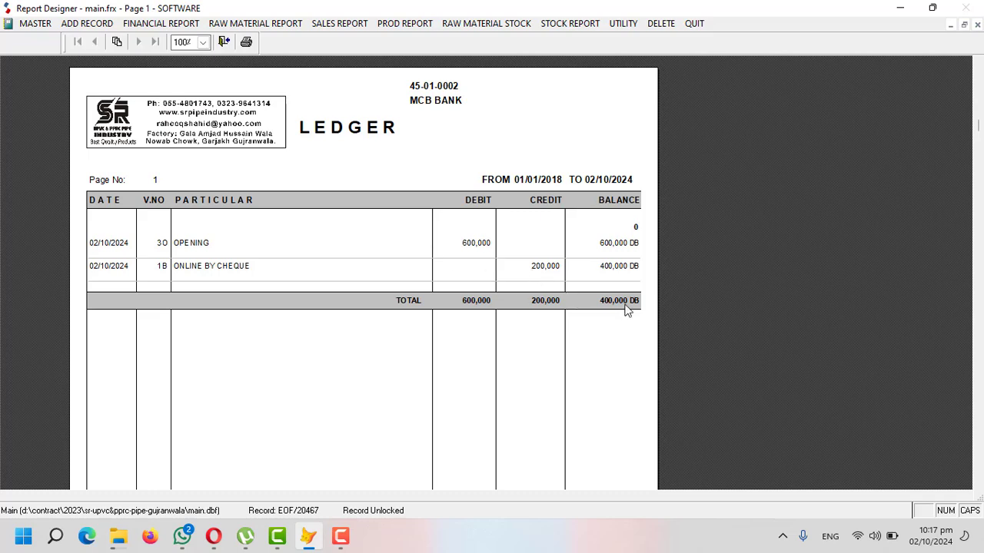
pyautogui.press('Escape')
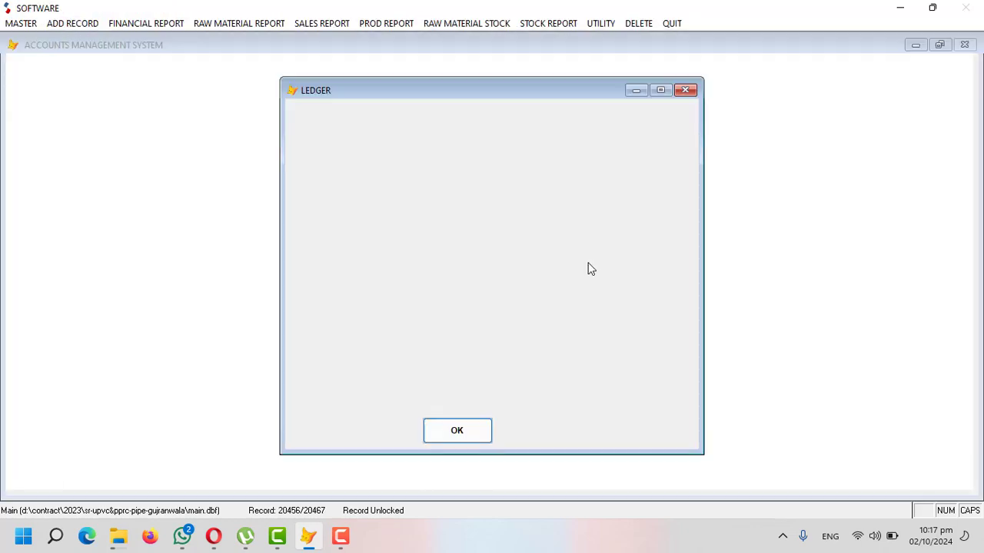
pyautogui.press('Escape')
# Step: View the empty bank voucher and journal voucher entry forms, closing each one without adding a record
pyautogui.click(94, 24)
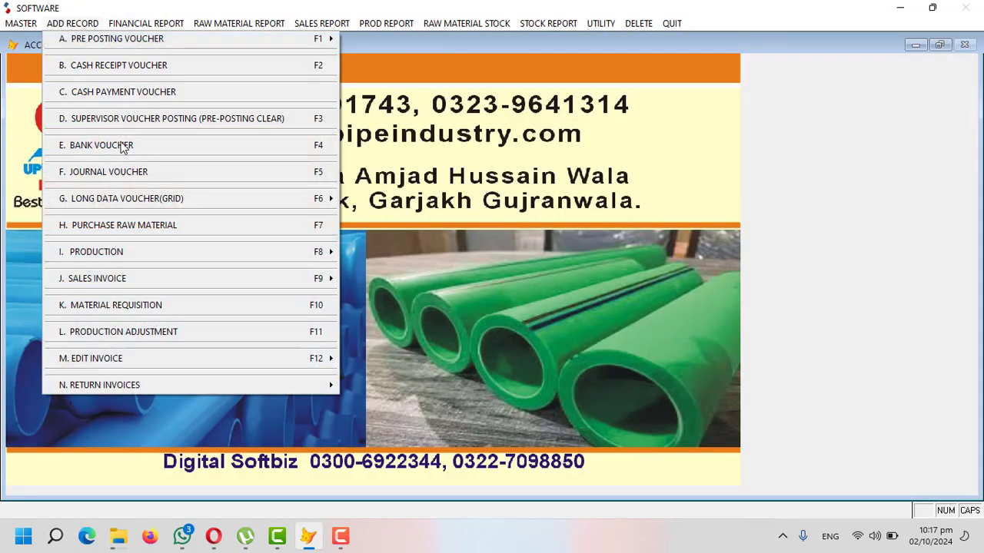
pyautogui.click(121, 144)
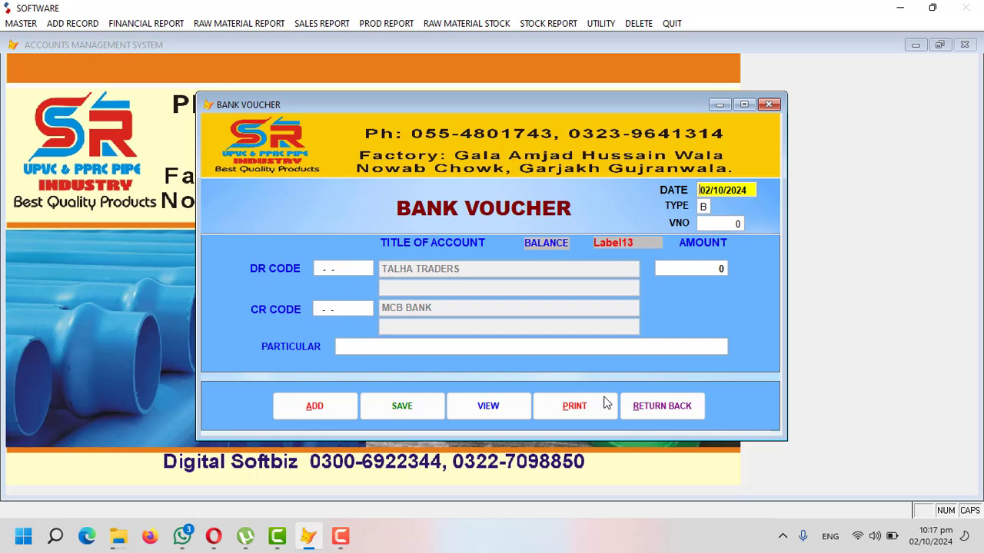
pyautogui.click(650, 408)
pyautogui.click(92, 25)
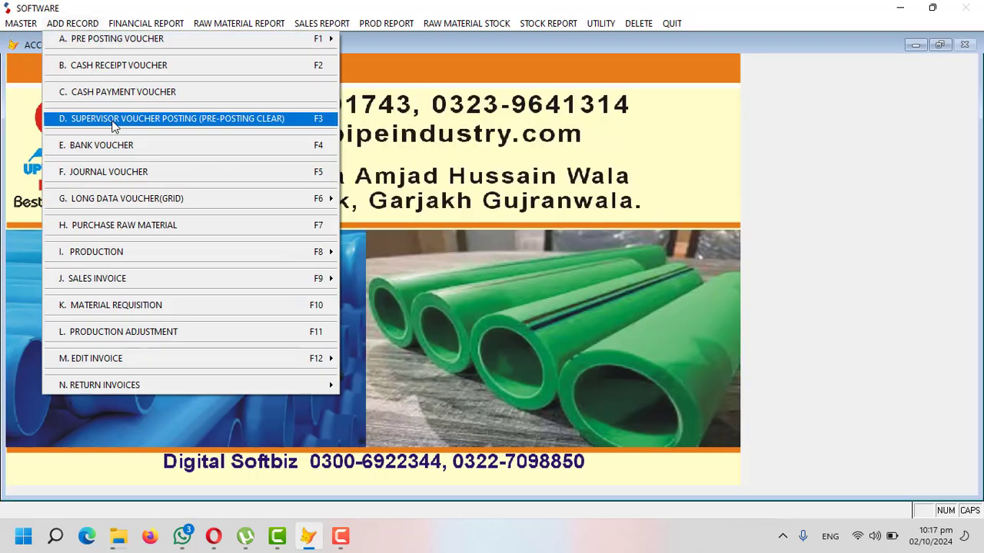
pyautogui.click(116, 171)
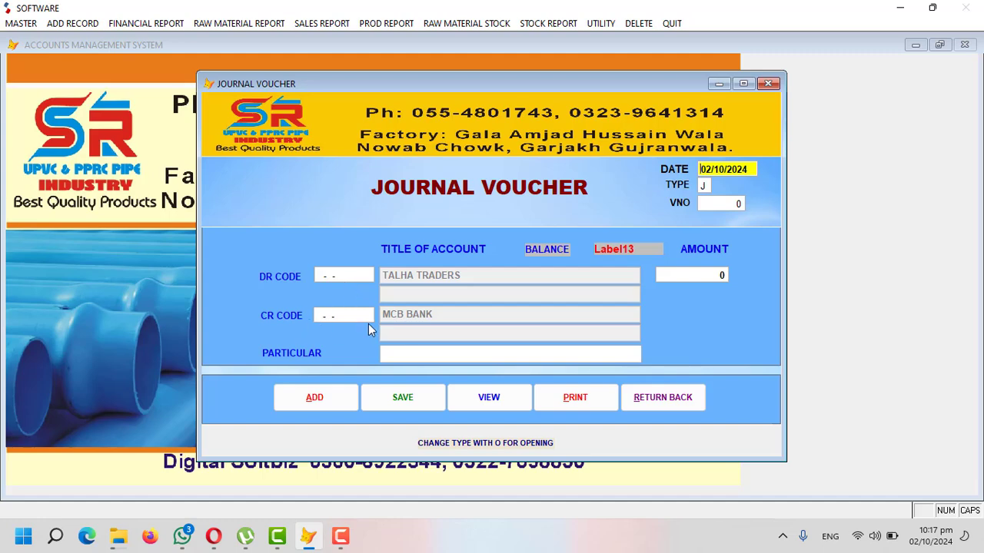
pyautogui.click(687, 396)
# Step: View the long voucher grid form for multi-line debit and credit entries, and close it
pyautogui.click(86, 23)
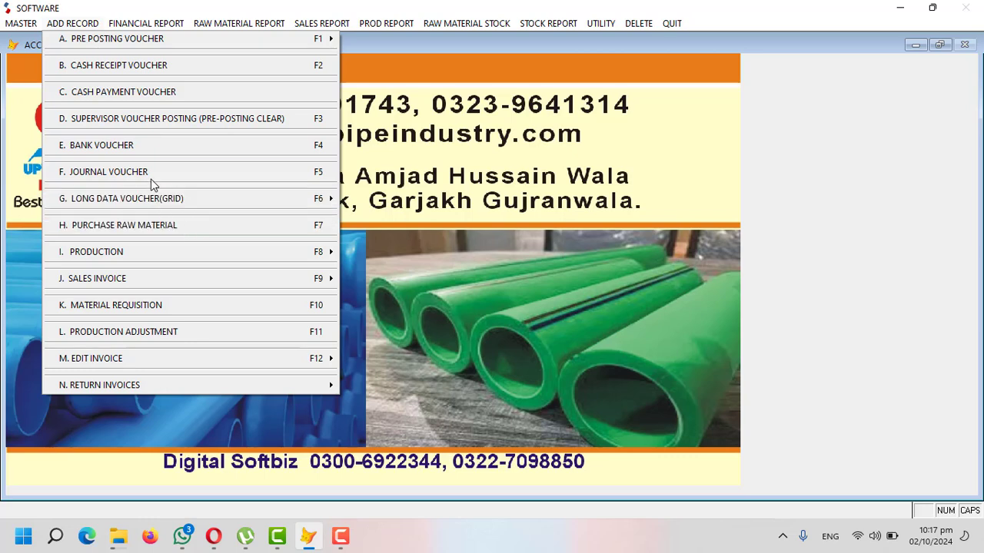
pyautogui.moveTo(163, 200)
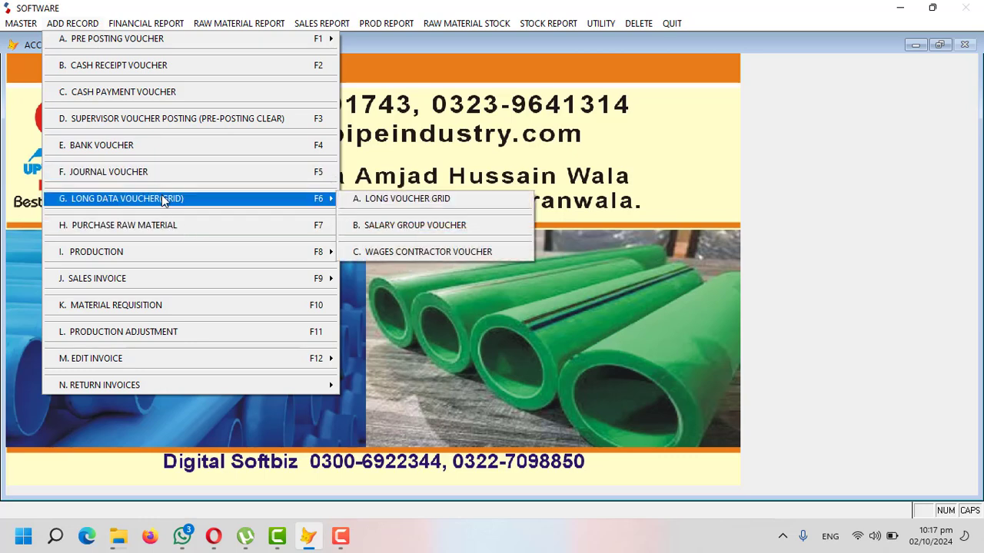
pyautogui.click(409, 200)
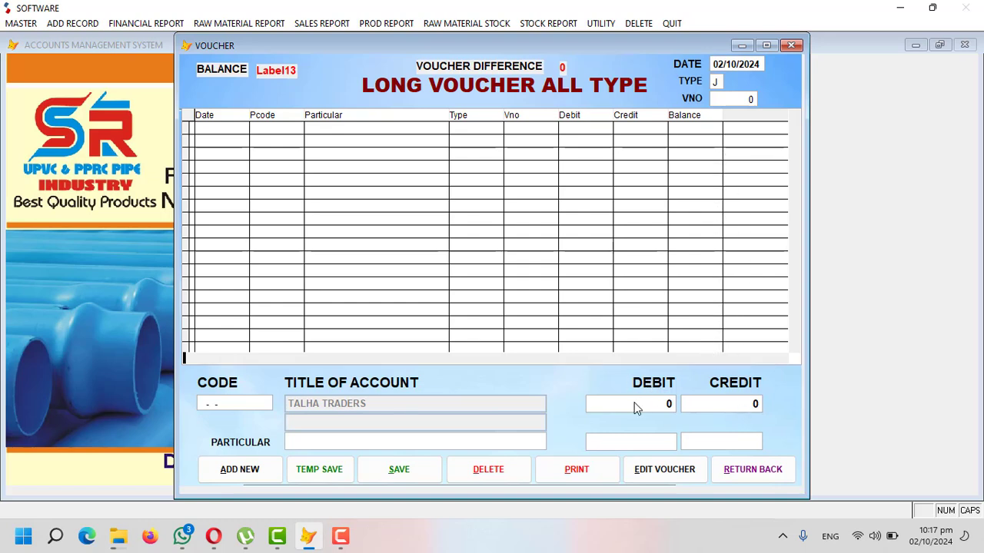
pyautogui.click(744, 475)
# Step: View the full list of raw material items and their units and rates, and close the raw material item profile
pyautogui.click(55, 24)
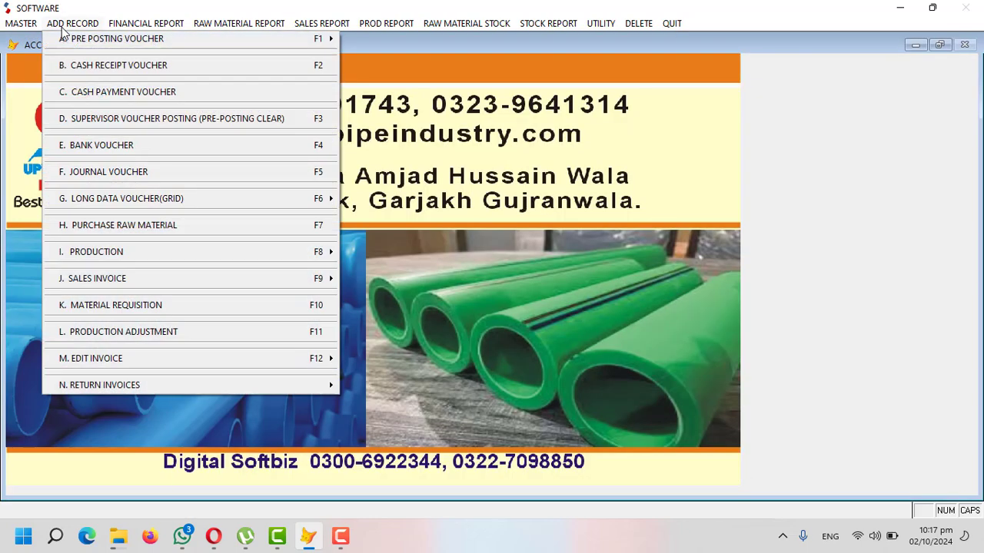
pyautogui.moveTo(34, 30)
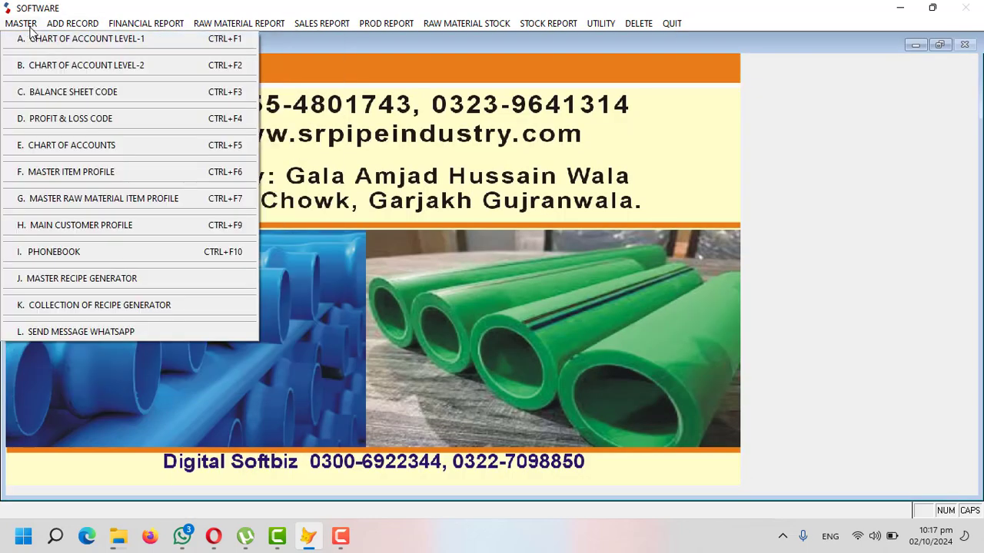
pyautogui.click(106, 199)
pyautogui.click(514, 409)
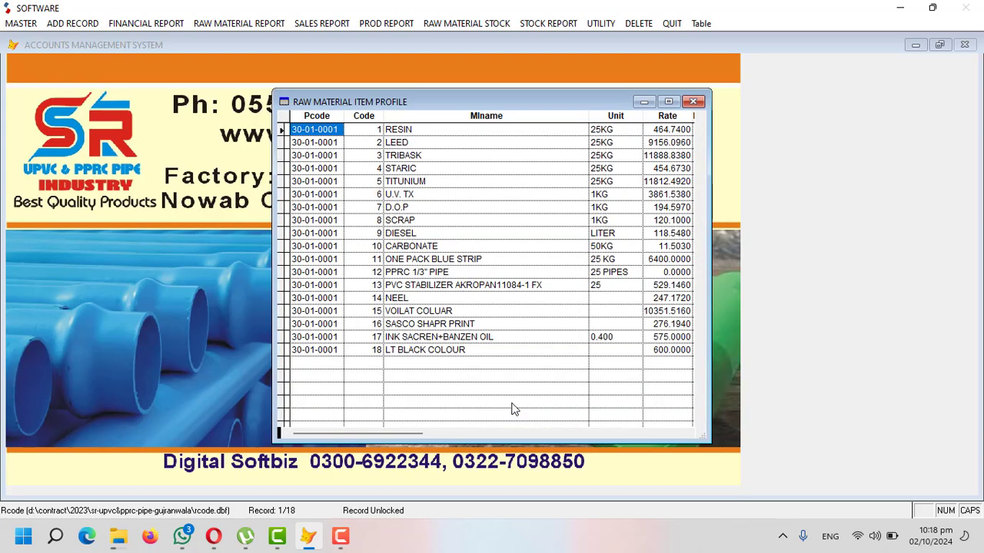
pyautogui.click(437, 134)
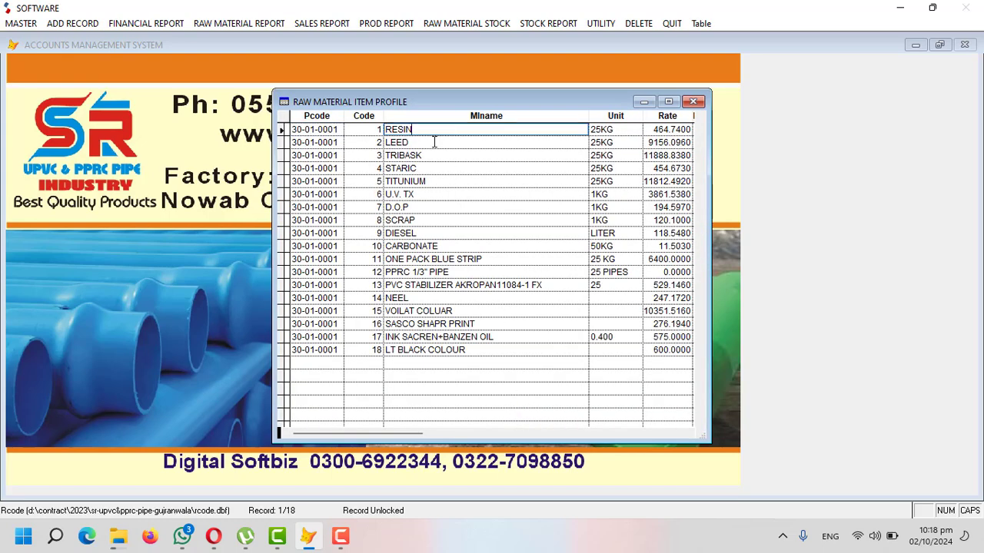
pyautogui.click(426, 142)
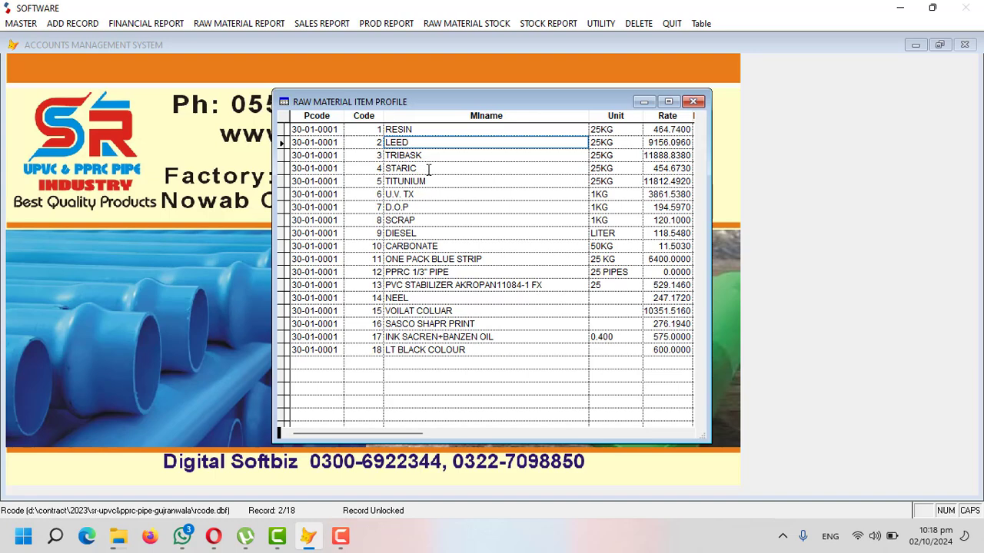
pyautogui.click(429, 169)
pyautogui.click(432, 182)
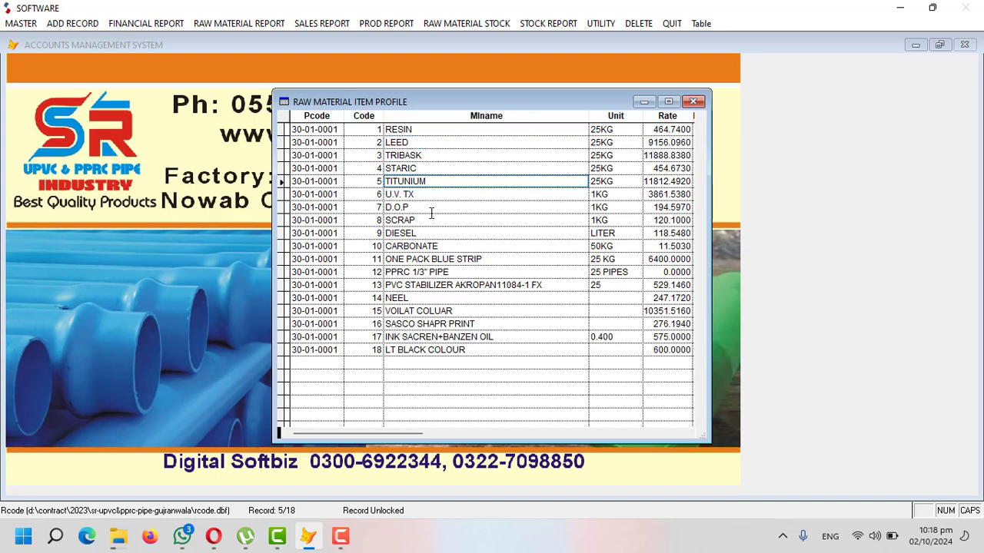
pyautogui.press('Escape')
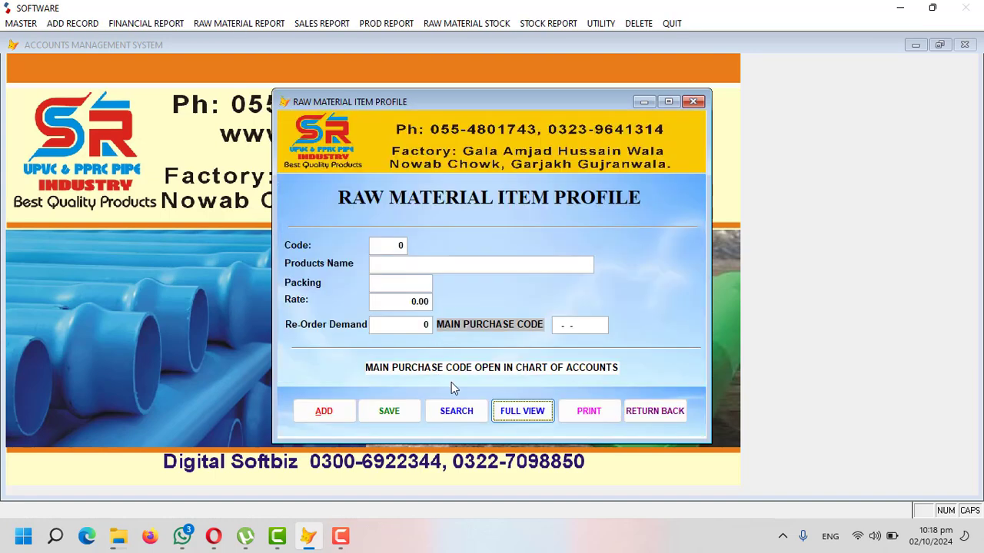
pyautogui.click(632, 416)
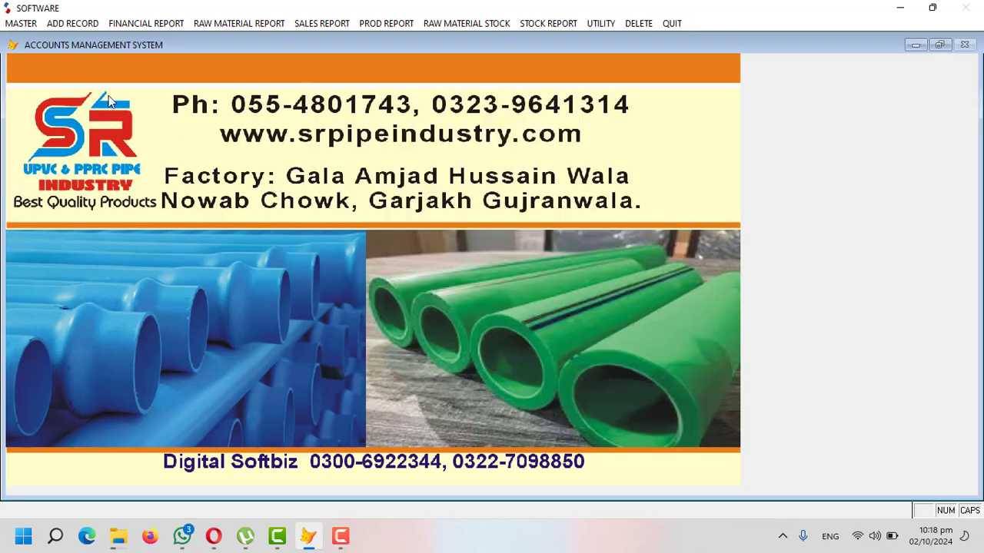
# Step: Add and save a raw material item NEW PVC with packing KGS, rate 200 and main purchase code 30-01-0001
pyautogui.click(27, 25)
pyautogui.click(123, 199)
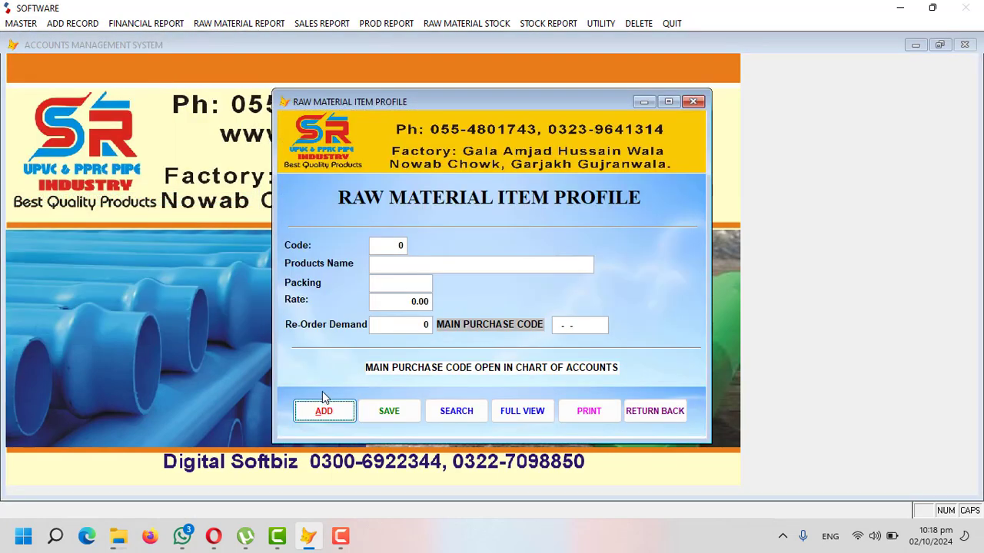
pyautogui.click(323, 410)
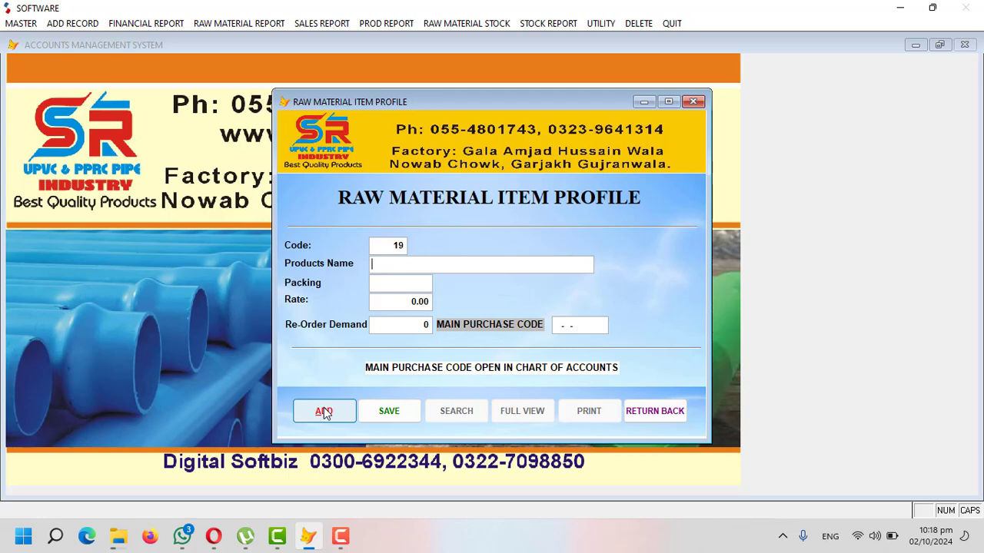
pyautogui.write('NEW PVC')
pyautogui.press('Return')
pyautogui.write('KGS')
pyautogui.press('Return')
pyautogui.write('200')
pyautogui.press('Return')
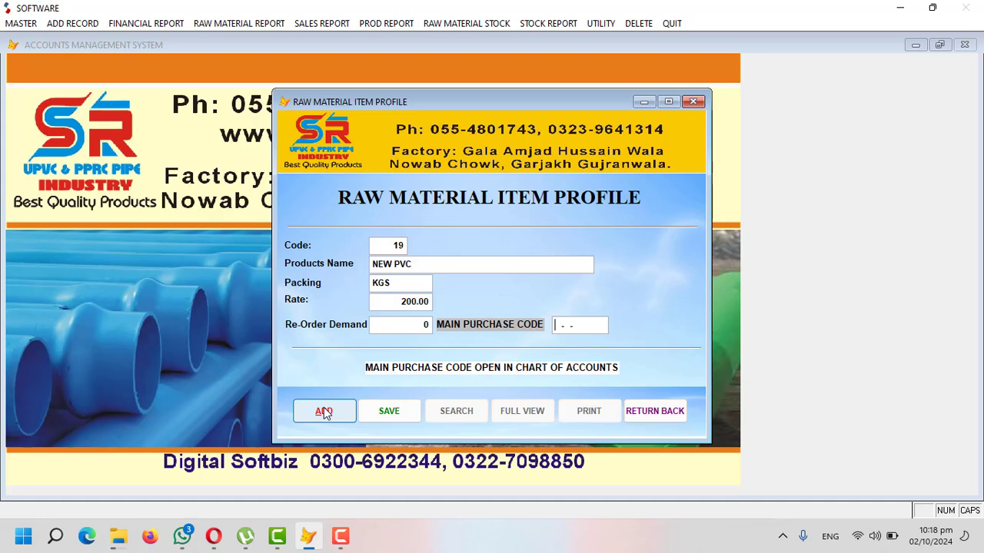
pyautogui.write('30-01-0001')
pyautogui.press('Return')
pyautogui.press('Return')
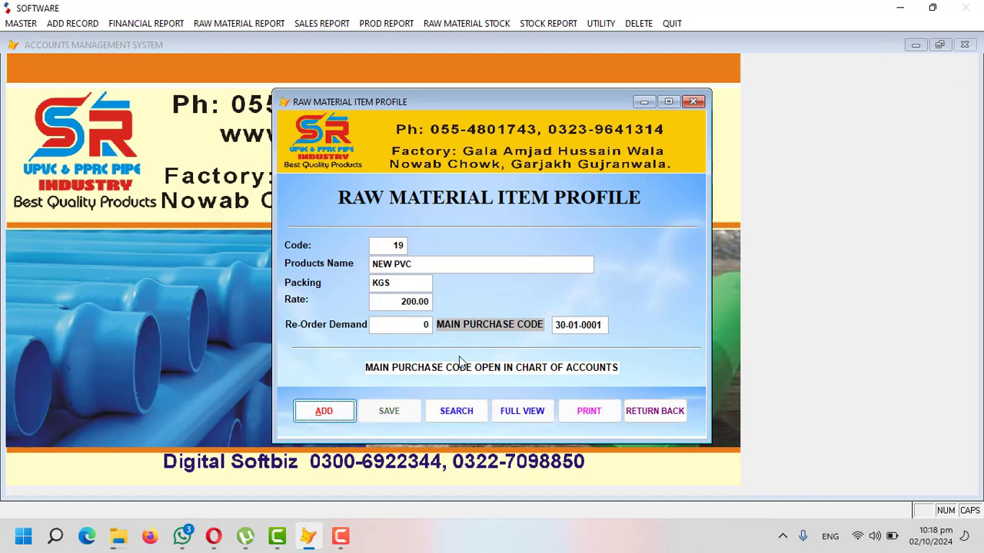
# Step: Check the NEW PVC entry in the full raw material item list and close the item profile
pyautogui.click(523, 400)
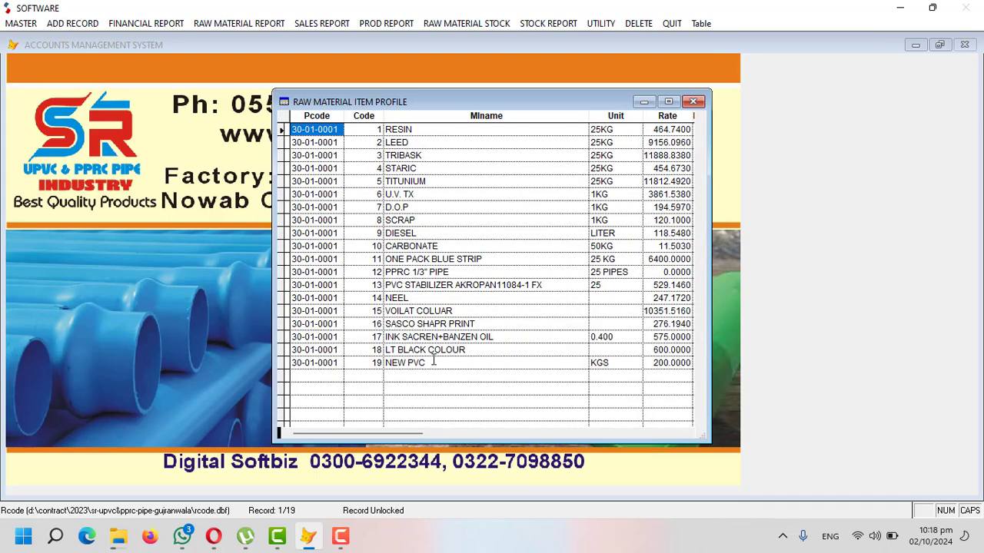
pyautogui.click(433, 360)
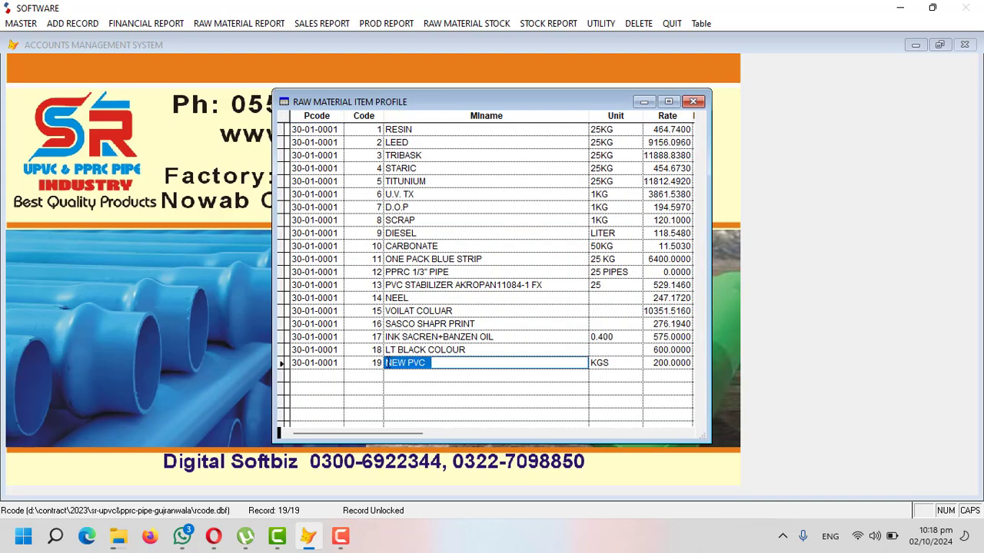
pyautogui.press('Escape')
pyautogui.click(665, 410)
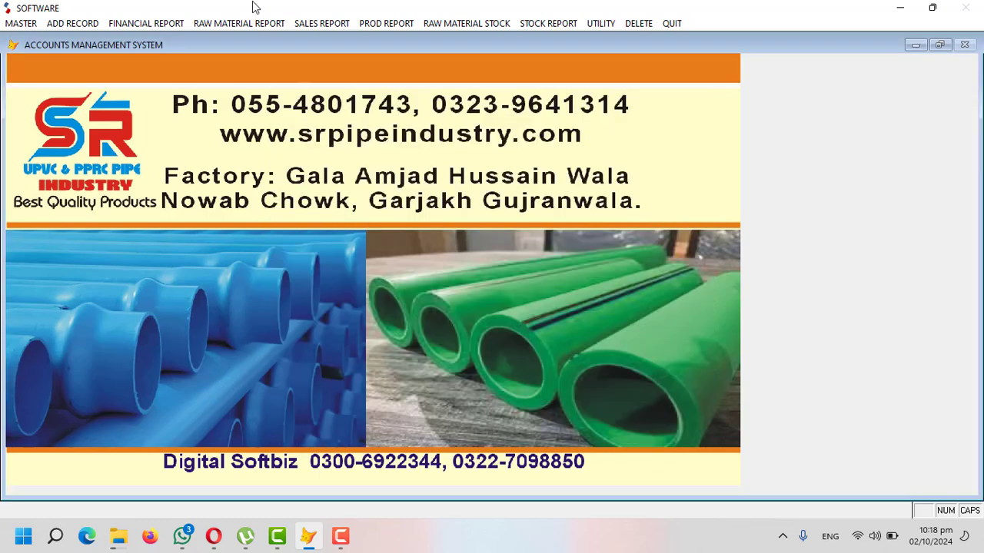
# Step: Start a raw material purchase dated 02/10/2024 for supplier TALHA TRADERS, keeping the default invoice number and leaving the remarks empty
pyautogui.click(83, 25)
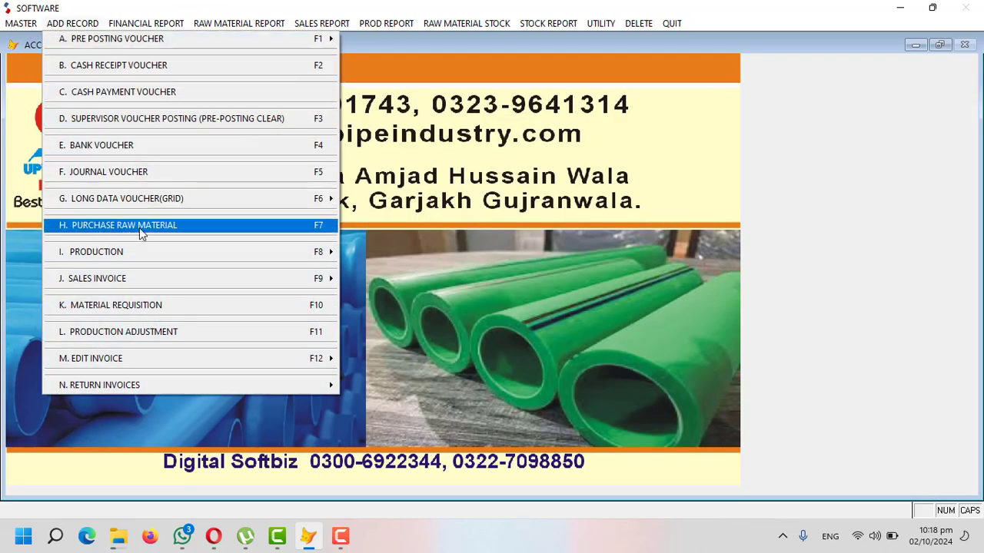
pyautogui.click(163, 228)
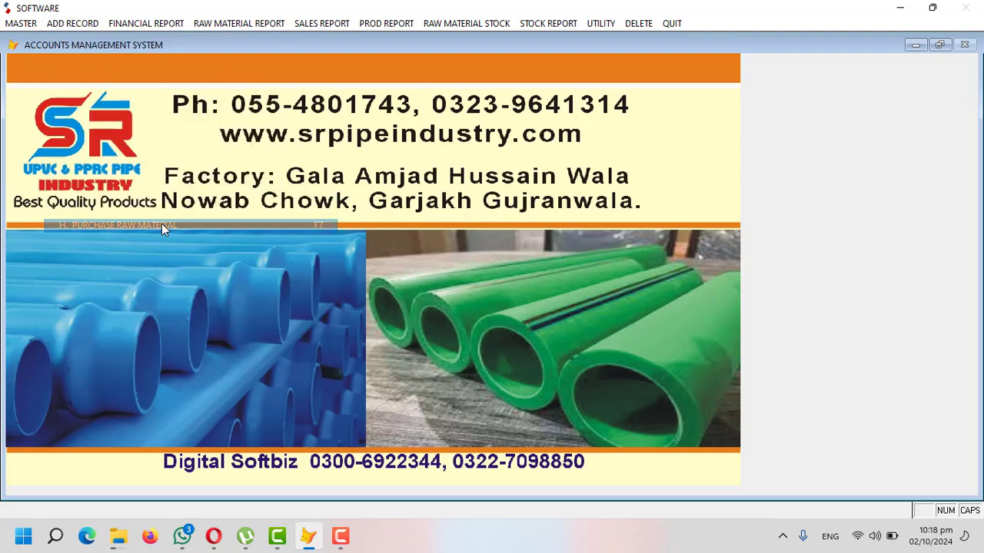
pyautogui.press('Return')
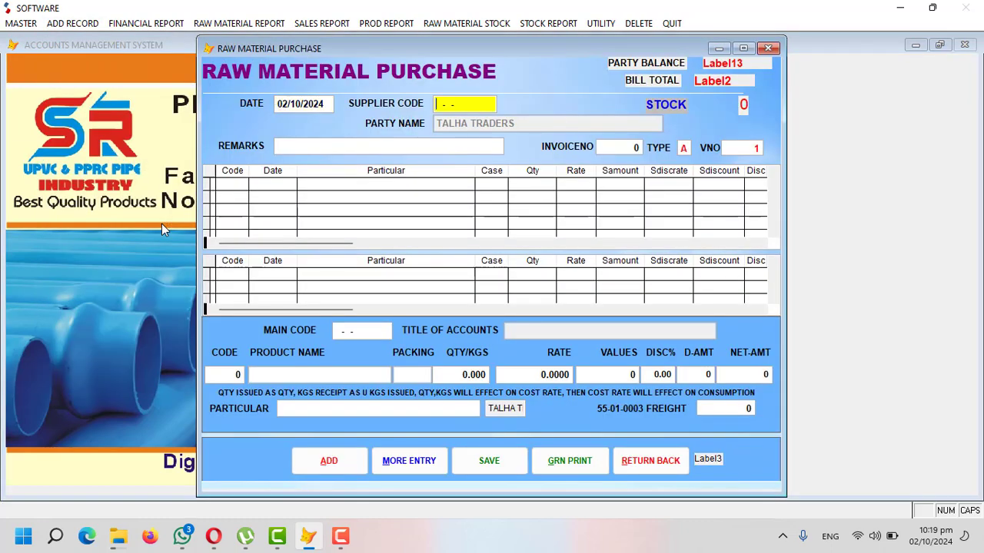
pyautogui.press('Return')
pyautogui.write('TALHA')
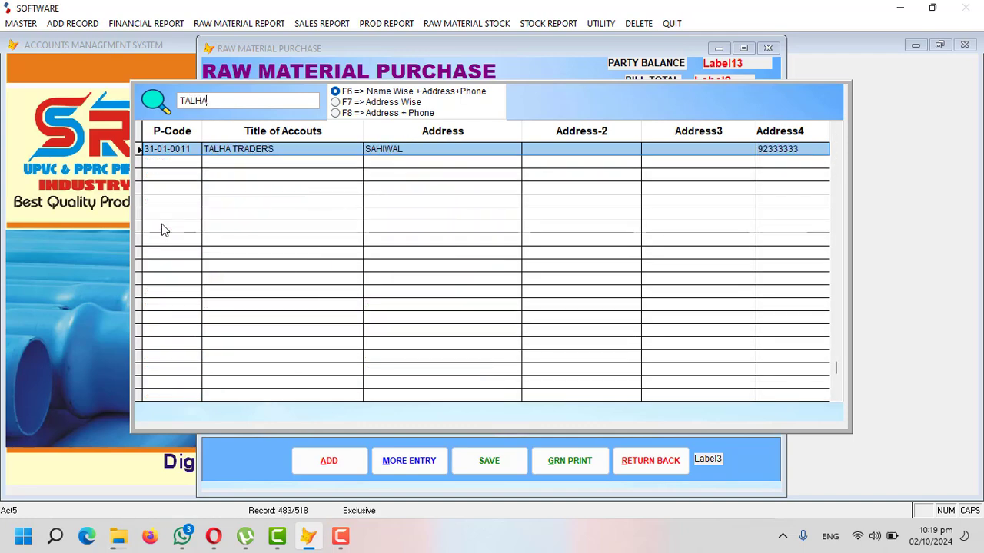
pyautogui.press('Return')
pyautogui.press('Return')
pyautogui.press('Return')
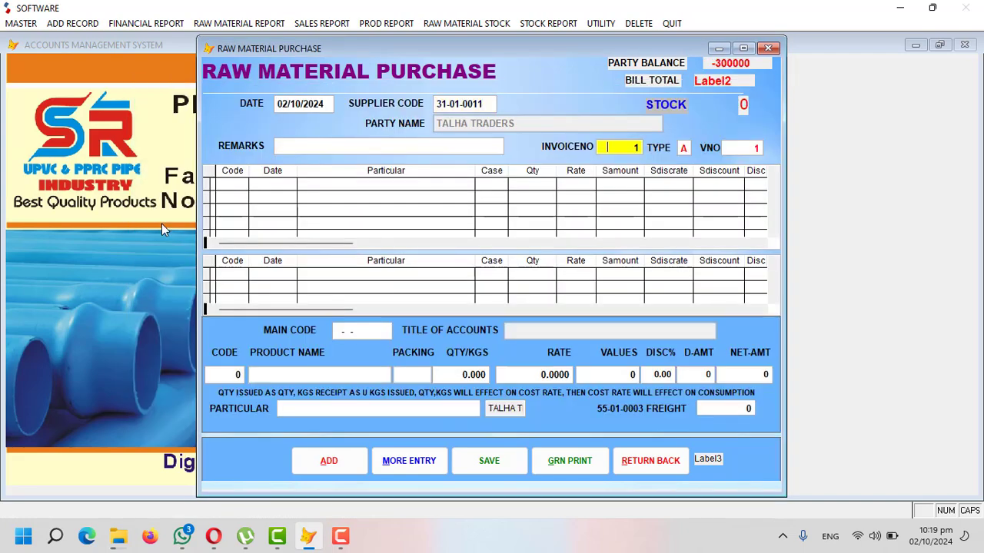
pyautogui.press('Return')
pyautogui.press('Return')
pyautogui.press('Return')
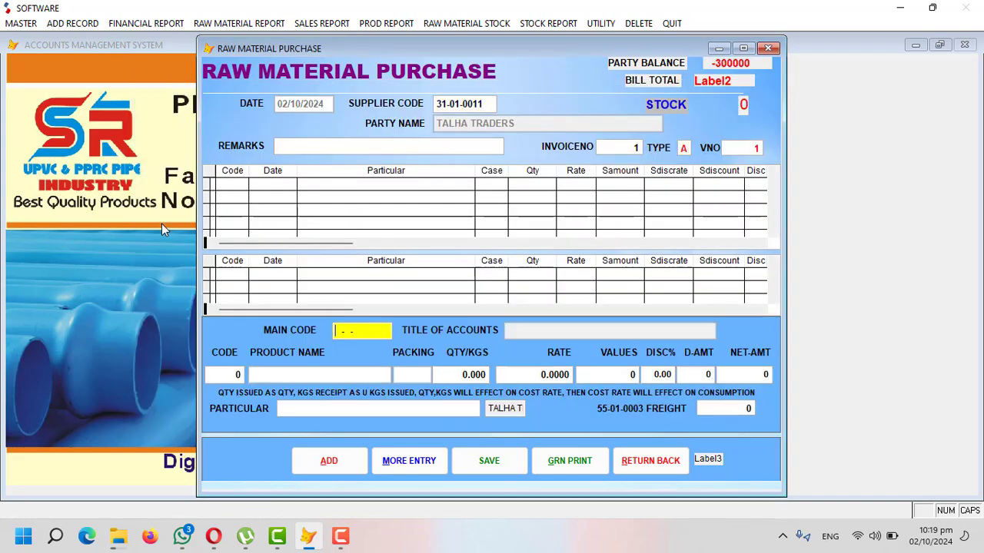
# Step: Set the purchase's main account to RAW MATERIAL PURCHASE by searching the accounts for PURC
pyautogui.press('Return')
pyautogui.write('PURC')
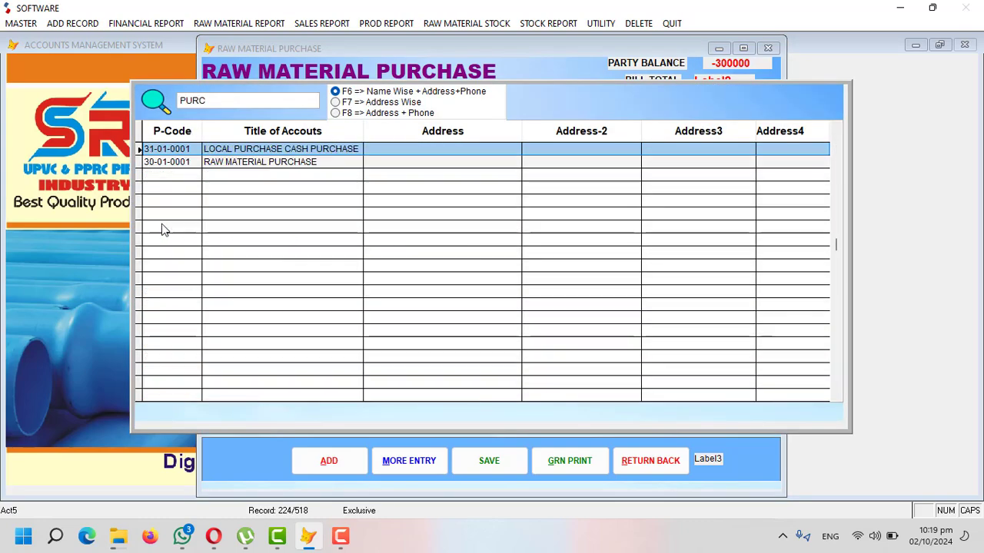
pyautogui.press('Down')
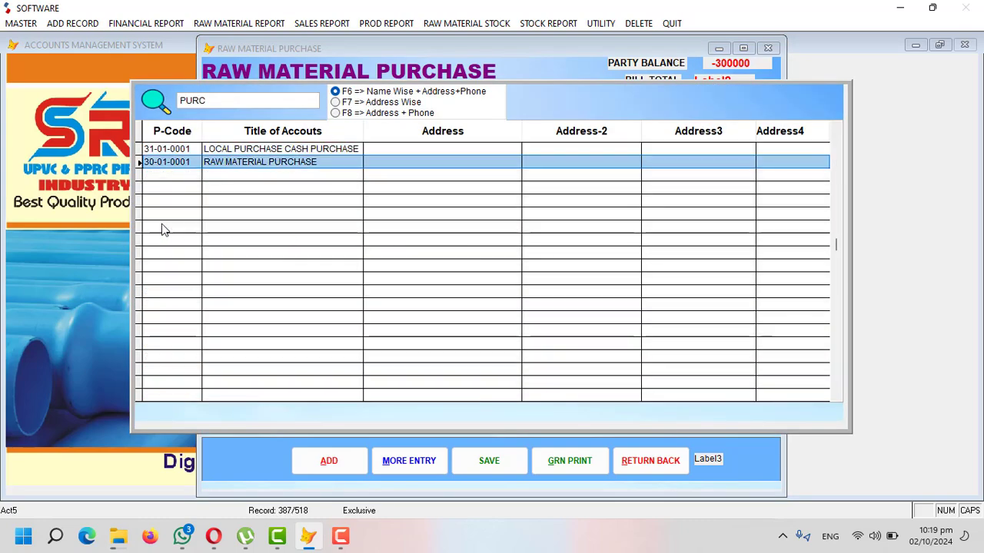
pyautogui.press('Return')
# Step: Select NEW PVC from the raw material item list as the purchased product
pyautogui.press('Return')
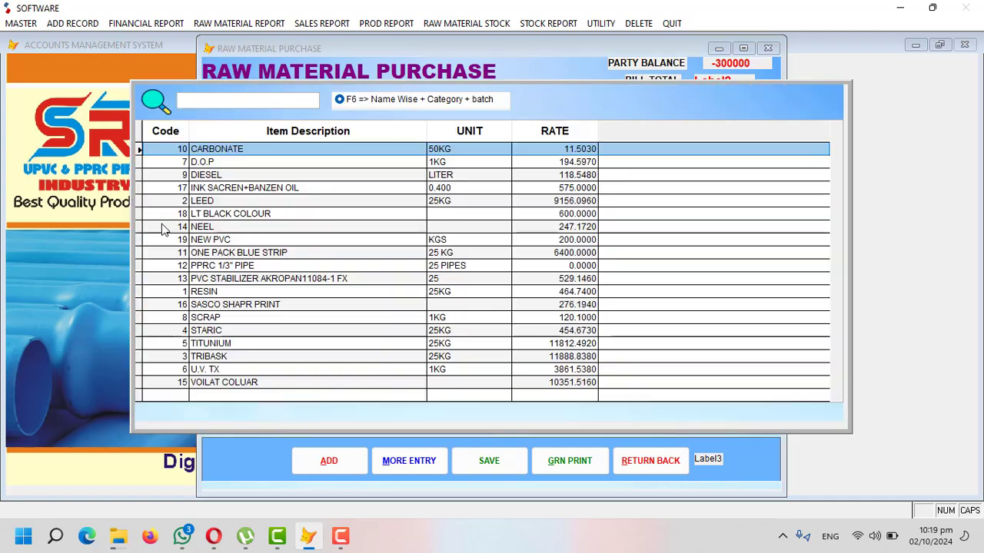
pyautogui.press('Down')
pyautogui.press('Down')
pyautogui.press('Down')
pyautogui.press('Down')
pyautogui.press('Down')
pyautogui.press('Down')
pyautogui.press('Down')
pyautogui.press('Down')
pyautogui.press('Down')
pyautogui.press('Down')
pyautogui.press('Down')
pyautogui.press('Down')
pyautogui.press('Down')
pyautogui.press('Down')
pyautogui.press('Down')
pyautogui.press('Down')
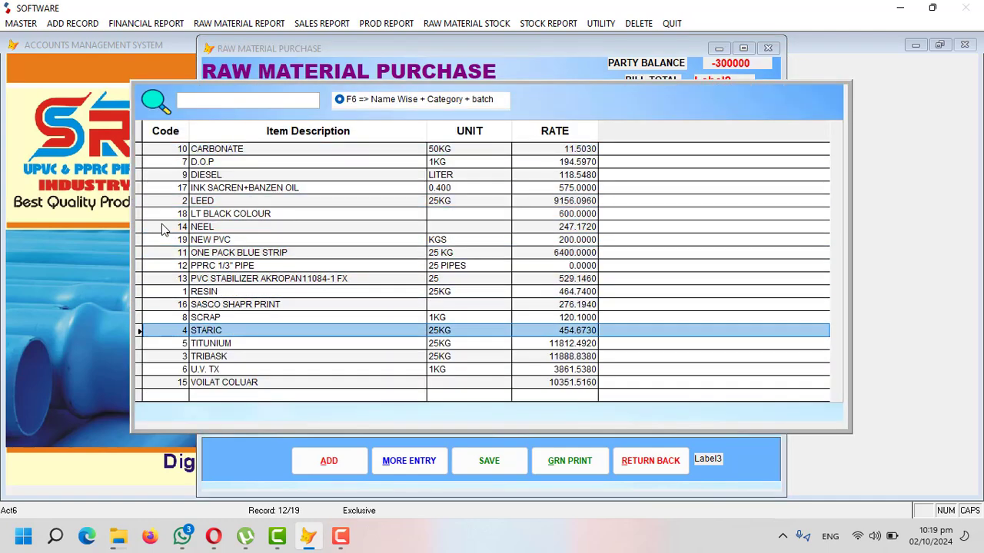
pyautogui.press('Down')
pyautogui.press('Up')
pyautogui.press('Up')
pyautogui.press('Up')
pyautogui.press('Up')
pyautogui.press('Up')
pyautogui.press('Up')
pyautogui.press('Up')
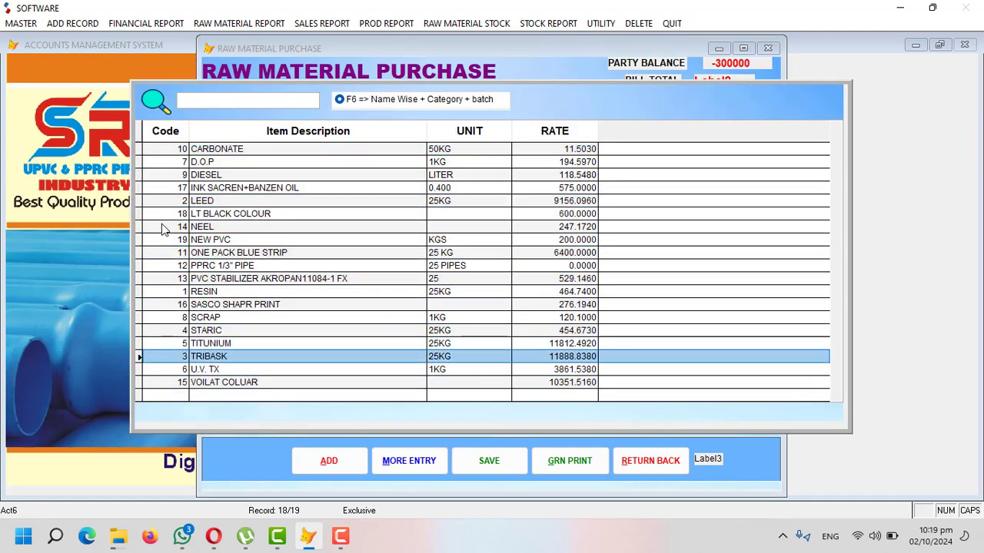
pyautogui.press('Up')
pyautogui.press('Up')
pyautogui.press('Up')
pyautogui.press('Up')
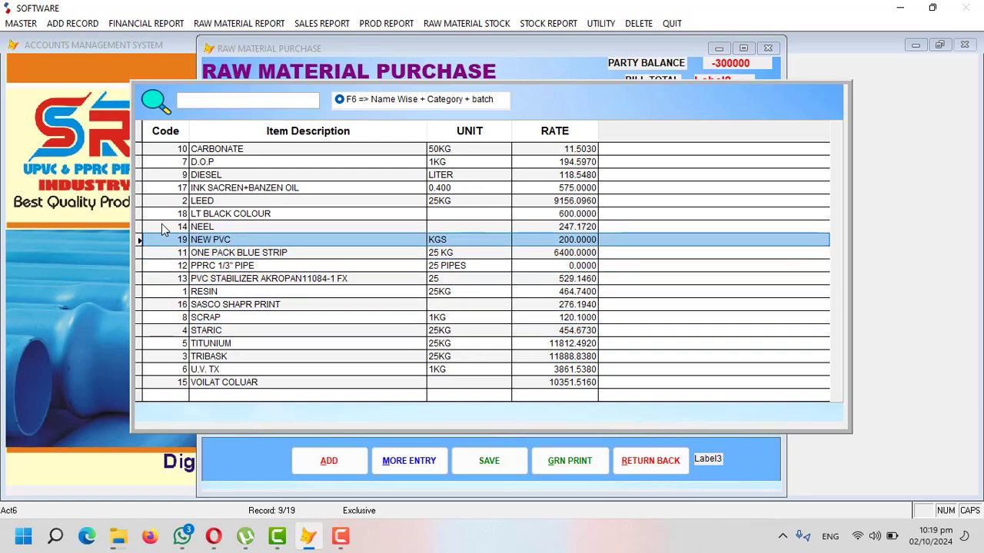
pyautogui.press('Return')
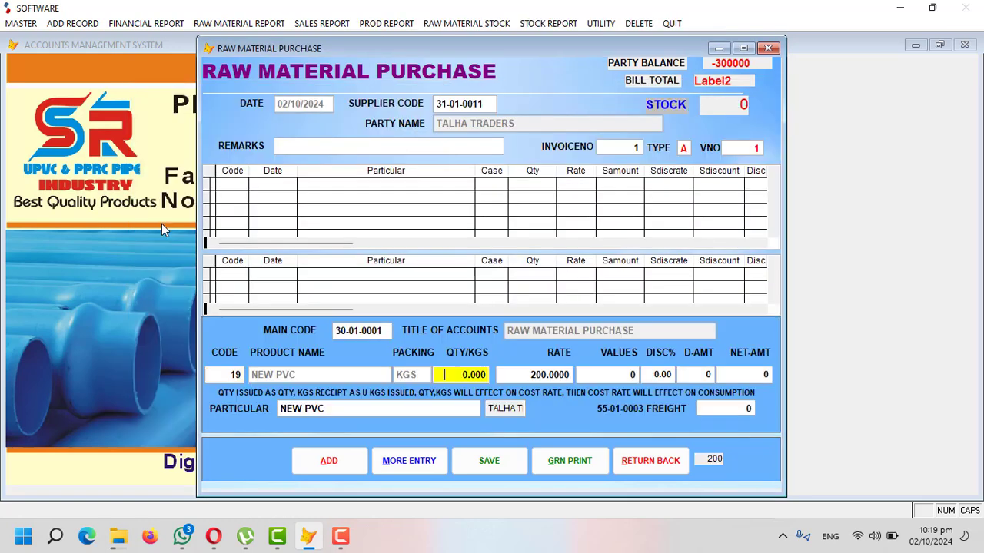
# Step: Enter a quantity of 500 at rate 200 without discount or freight, save the purchase entry, and close the form
pyautogui.write('500')
pyautogui.press('Return')
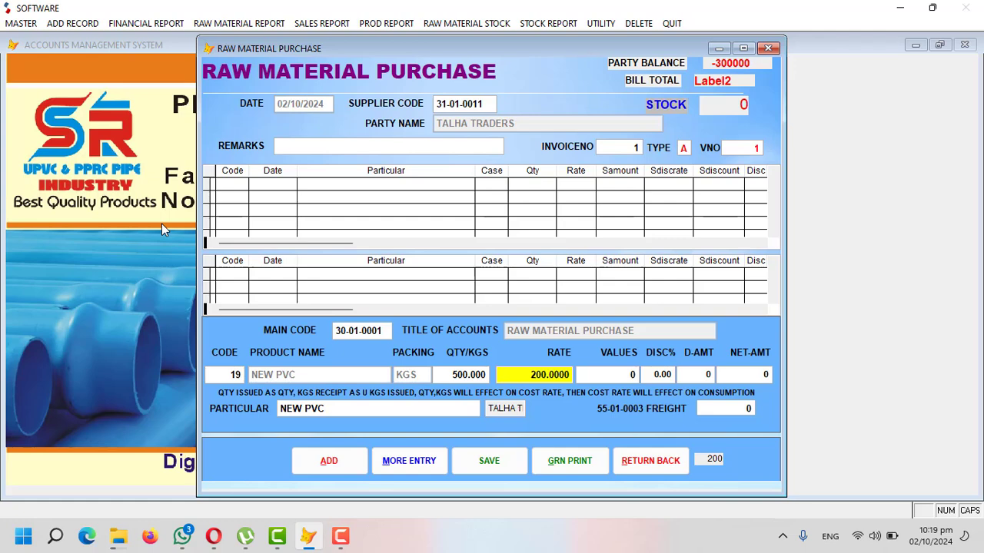
pyautogui.press('Return')
pyautogui.press('Return')
pyautogui.press('Return')
pyautogui.press('Return')
pyautogui.press('Return')
pyautogui.press('Return')
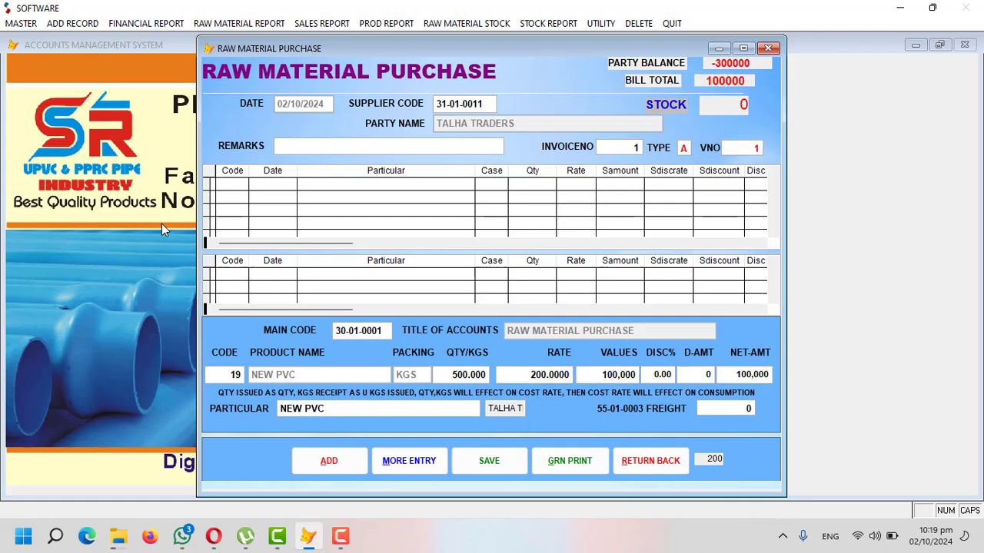
pyautogui.press('Return')
pyautogui.press('Return')
pyautogui.press('Return')
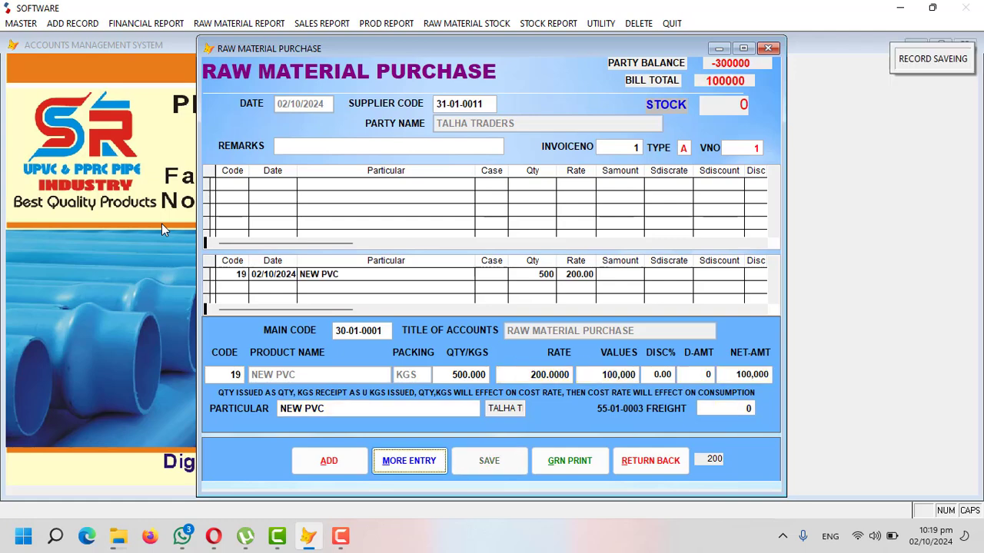
pyautogui.click(658, 460)
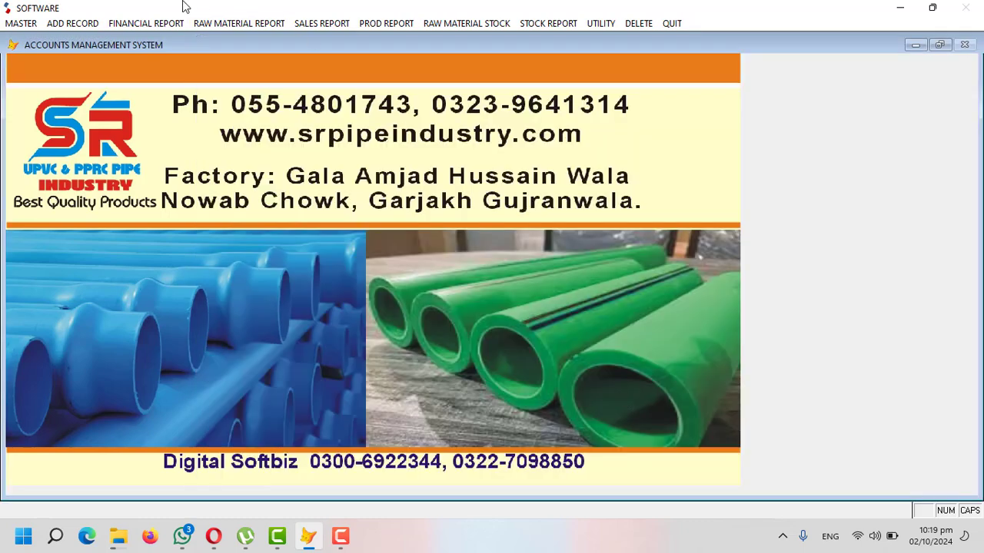
# Step: Preview the ledger of supplier TALHA TRADERS for the default period 01/01/2018 to 02/10/2024, and close the report
pyautogui.click(152, 25)
pyautogui.click(171, 77)
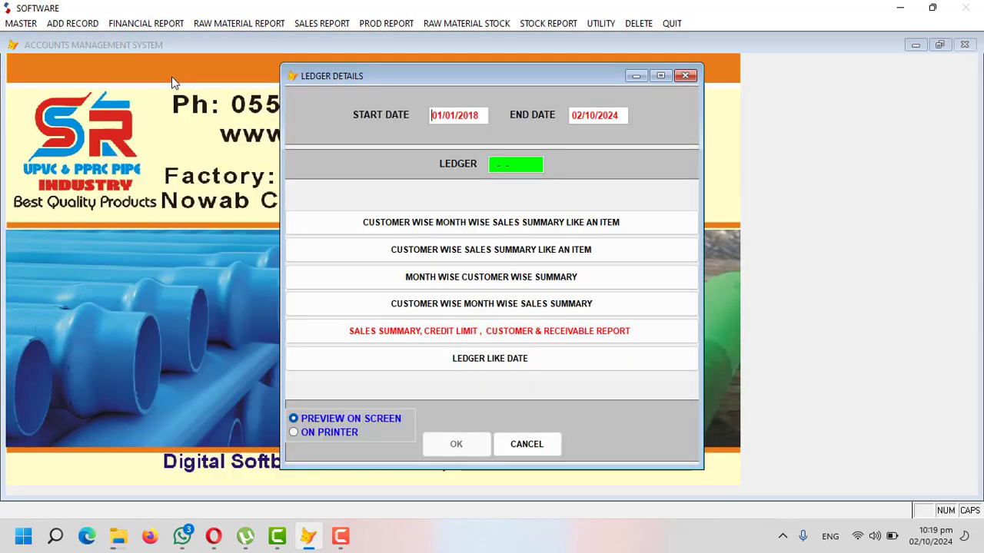
pyautogui.press('Return')
pyautogui.press('Return')
pyautogui.write('TALH')
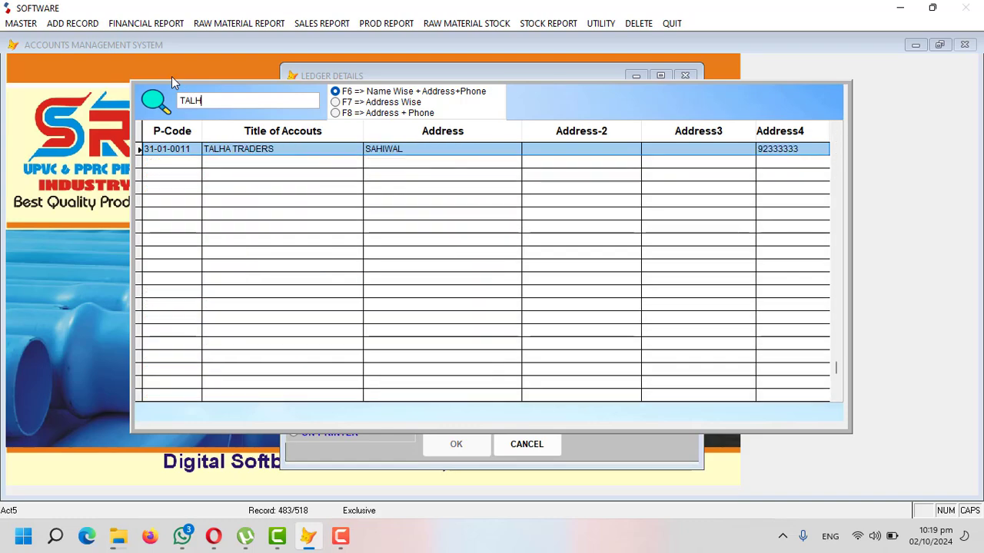
pyautogui.press('Return')
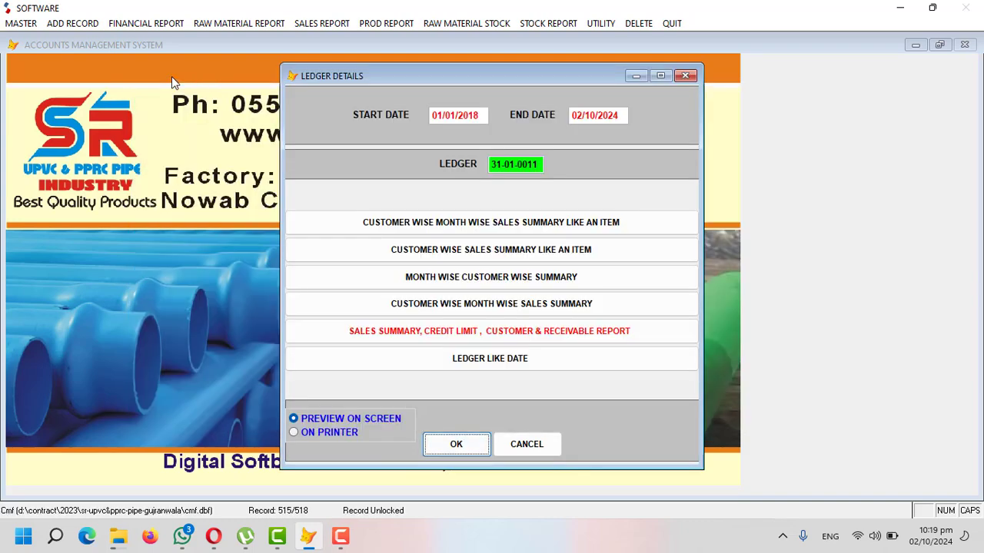
pyautogui.press('Return')
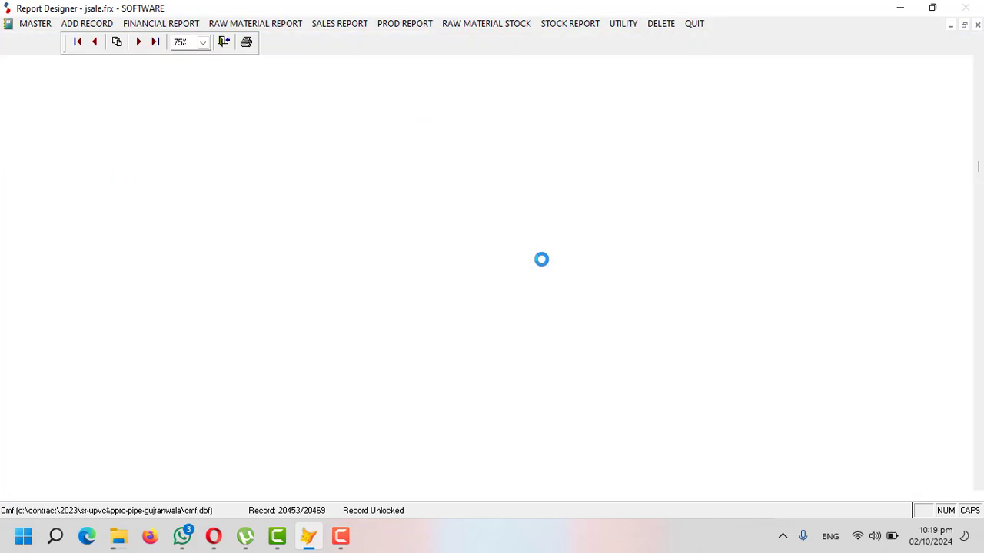
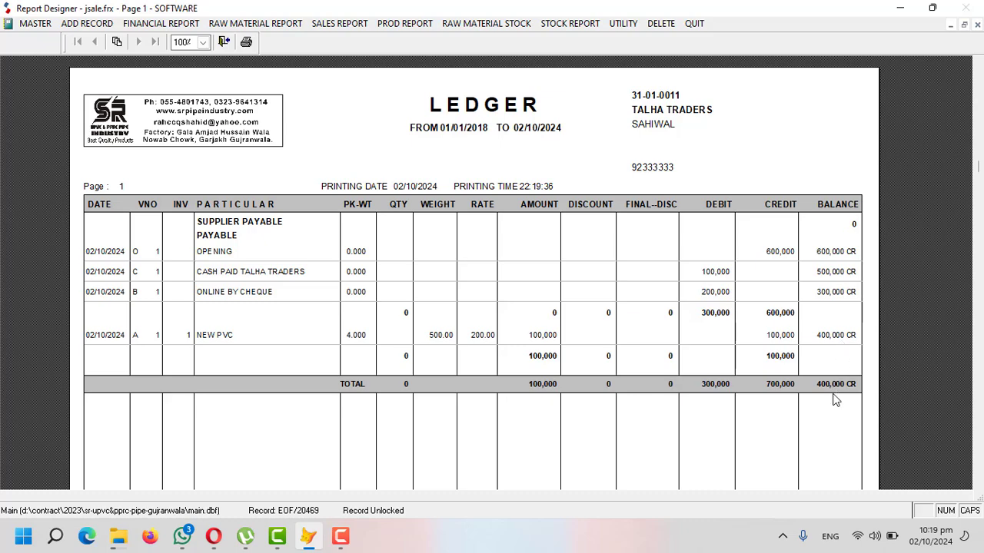
pyautogui.press('Escape')
pyautogui.press('Escape')
# Step: Preview the daily raw material purchase report starting and ending on 02/10/2024, and close it
pyautogui.click(246, 23)
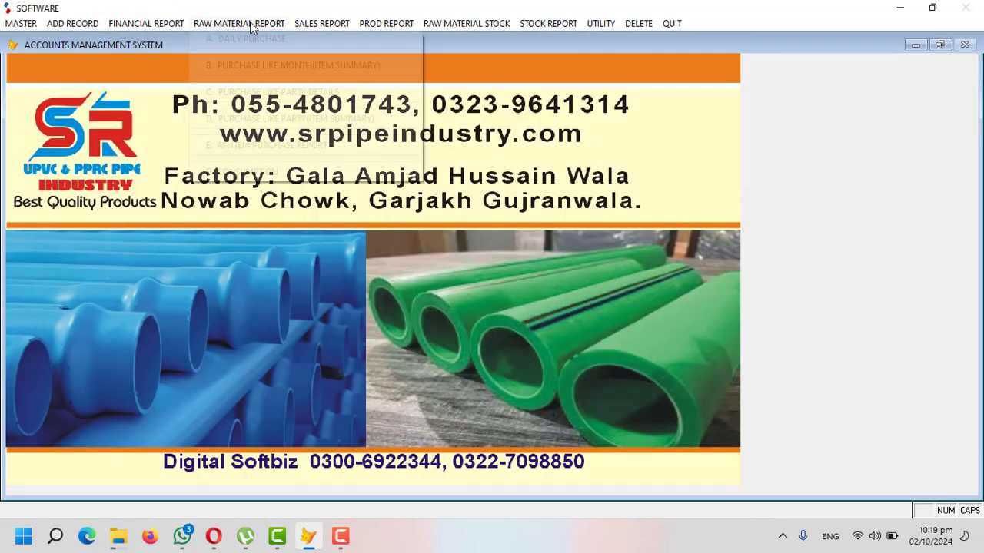
pyautogui.click(246, 40)
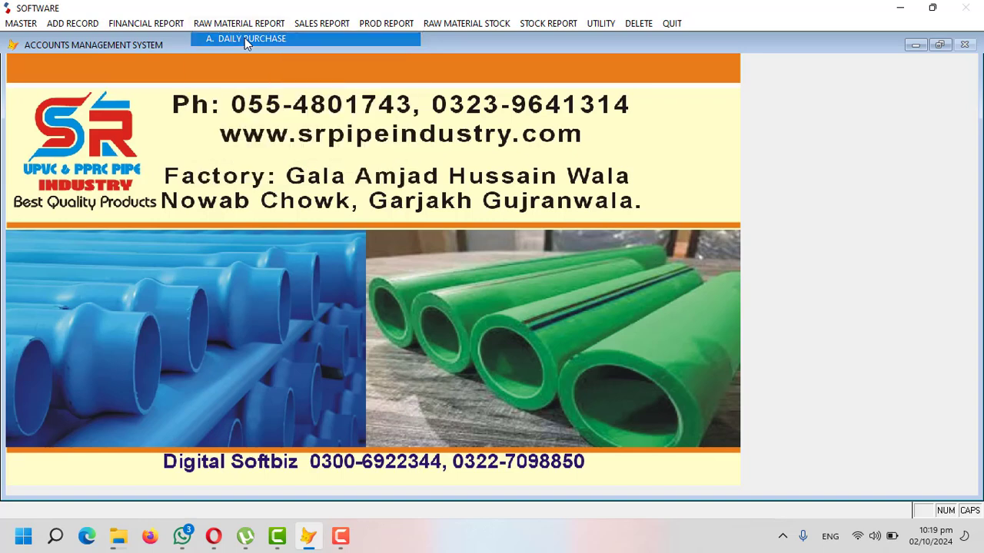
pyautogui.write('02102024')
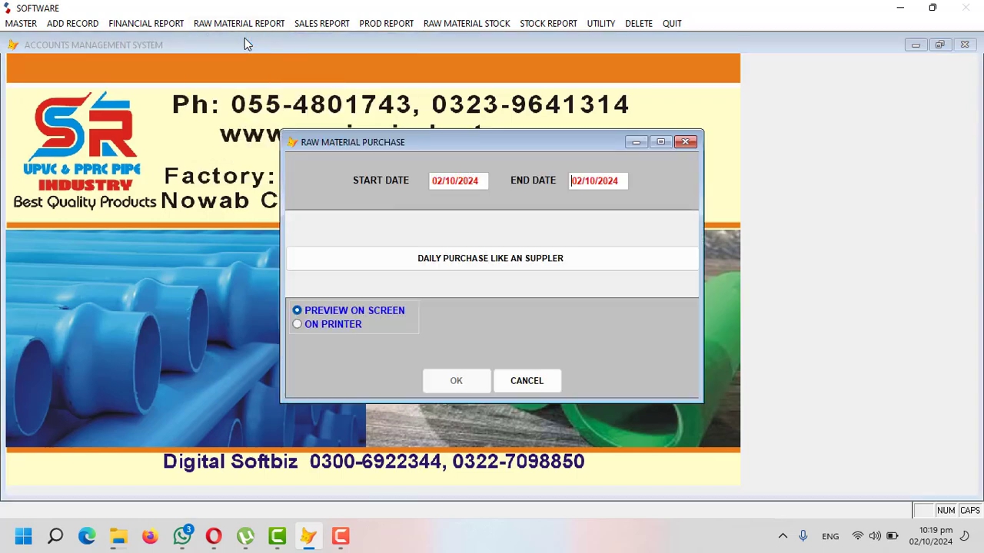
pyautogui.press('Return')
pyautogui.press('Return')
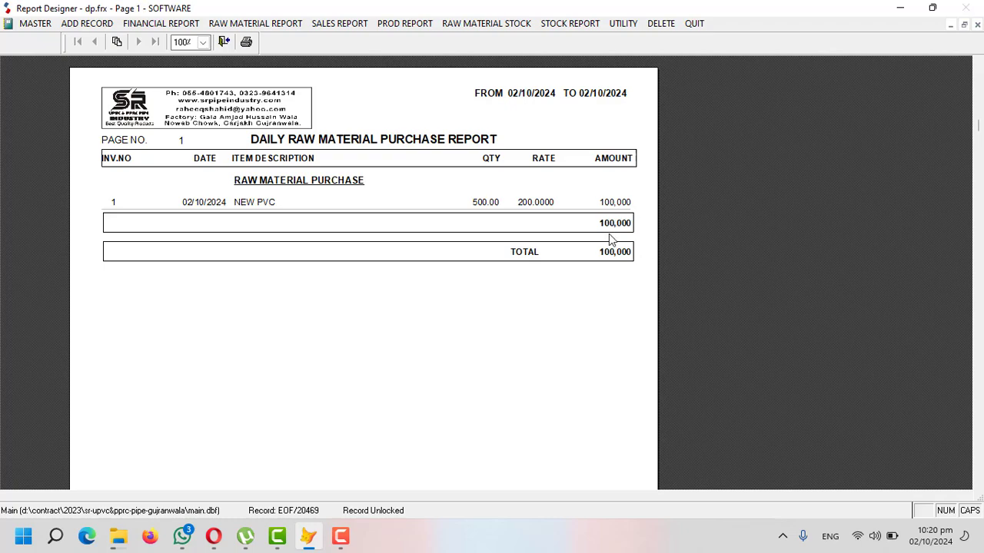
pyautogui.press('Escape')
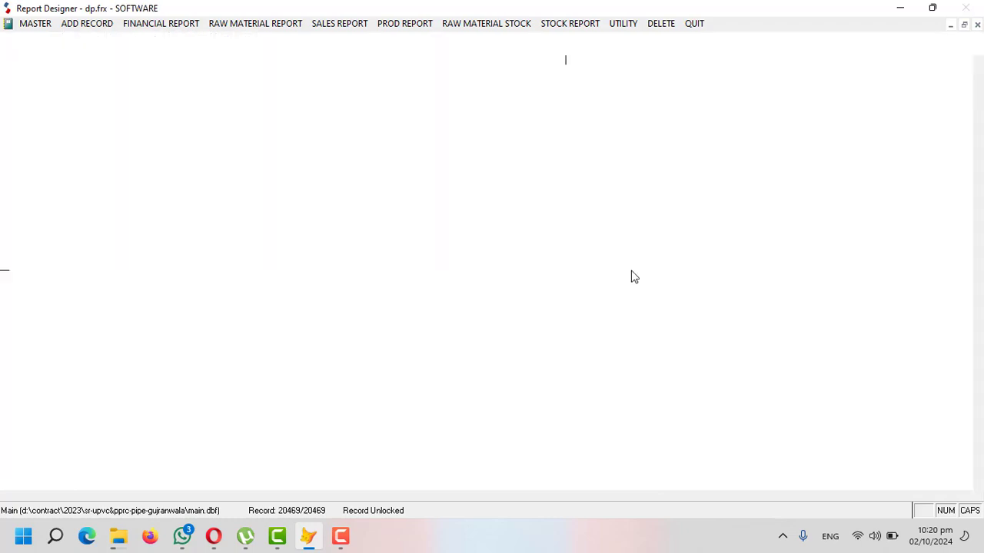
pyautogui.press('Escape')
# Step: Preview the raw material stock in hand report up to 02/10/2024, check the NEW PVC row, and close it
pyautogui.click(491, 25)
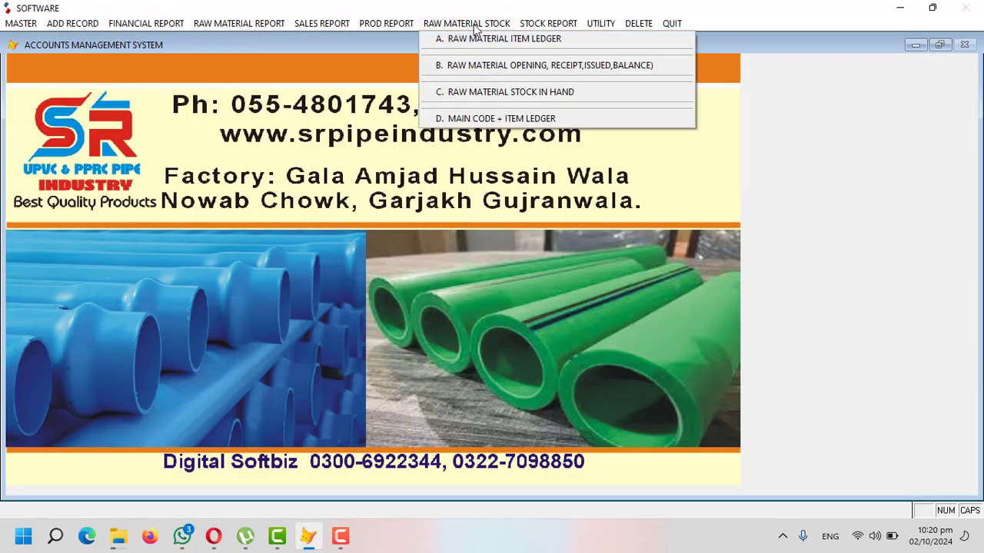
pyautogui.click(504, 93)
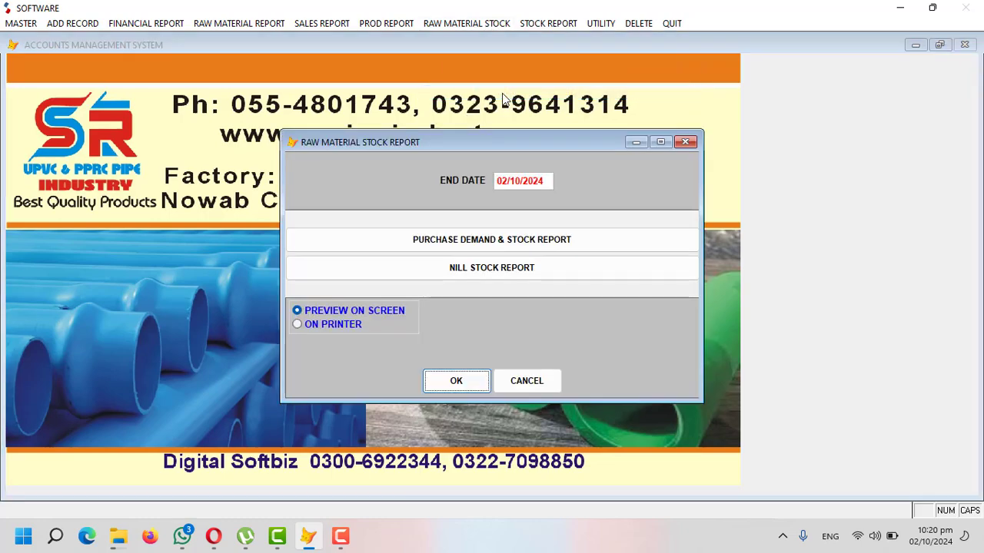
pyautogui.press('Return')
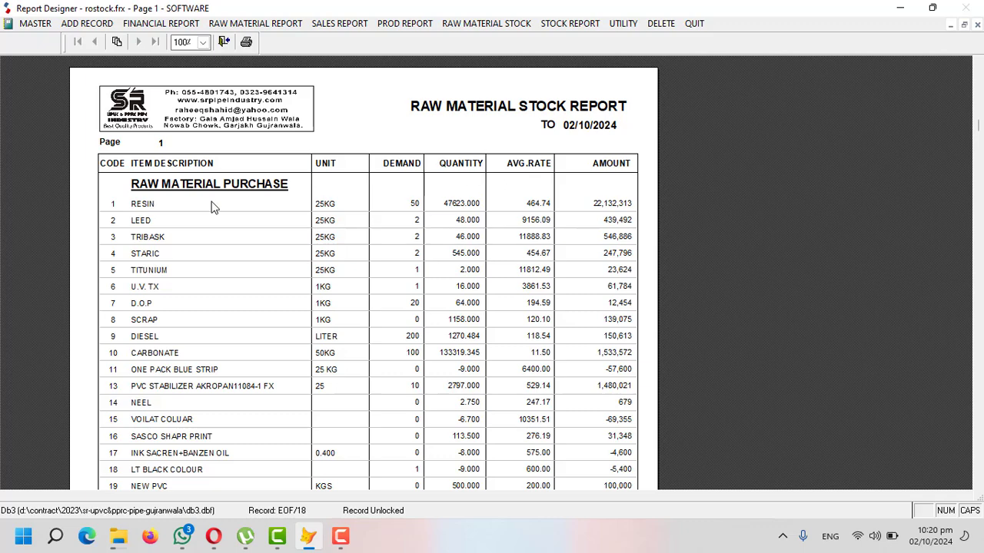
pyautogui.scroll(-2, 464, 207)
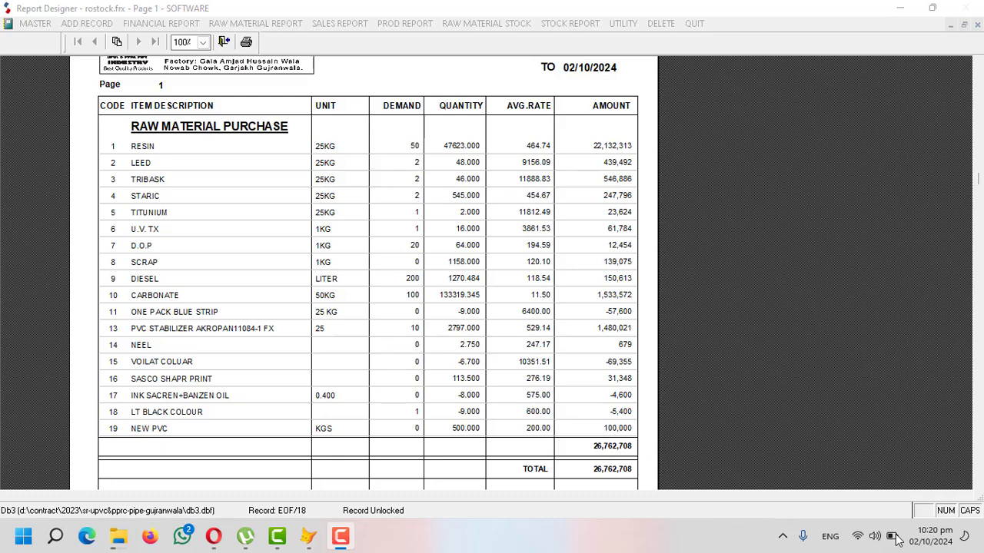
pyautogui.click(551, 361)
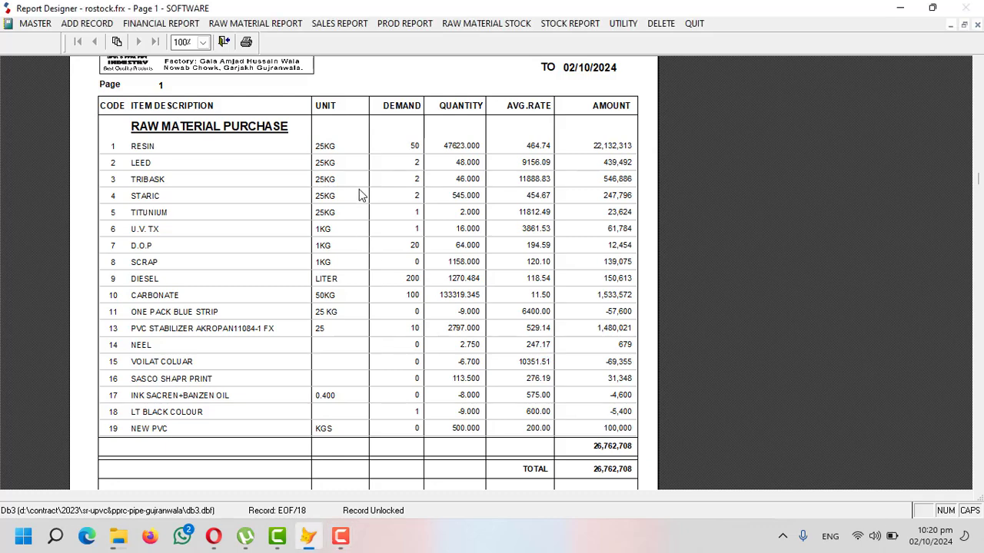
pyautogui.press('Escape')
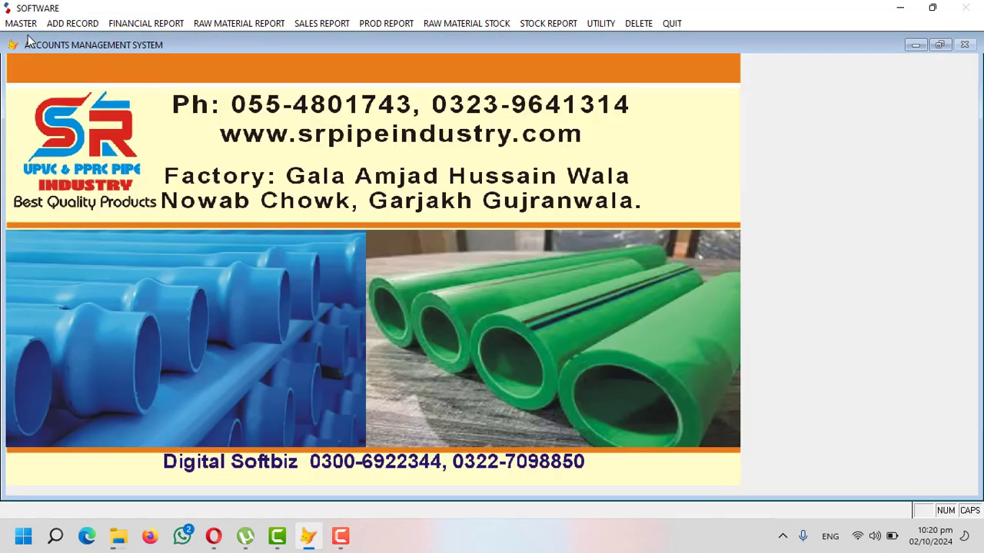
# Step: Open the full list of finished products from the master item profile and bring up their code and name columns
pyautogui.click(32, 23)
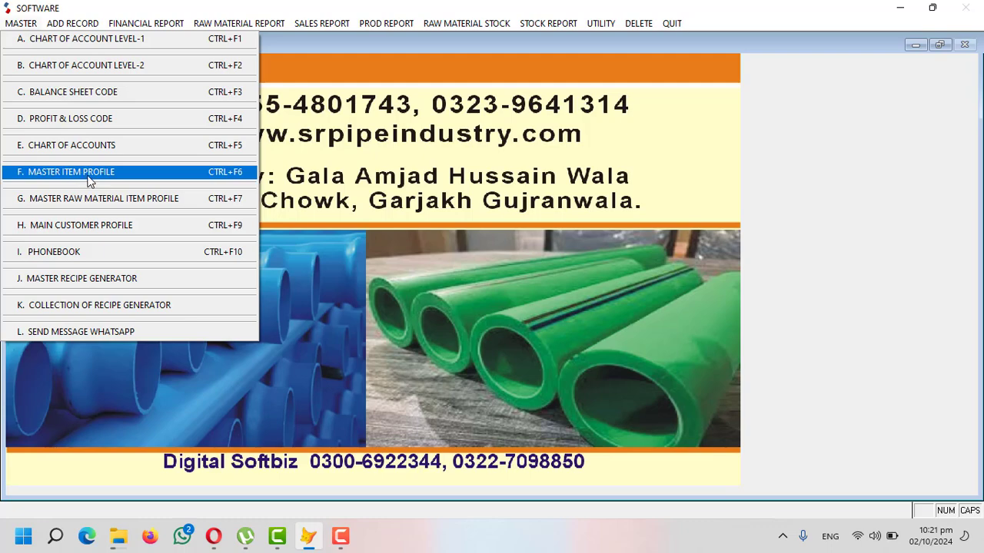
pyautogui.click(89, 178)
pyautogui.click(523, 410)
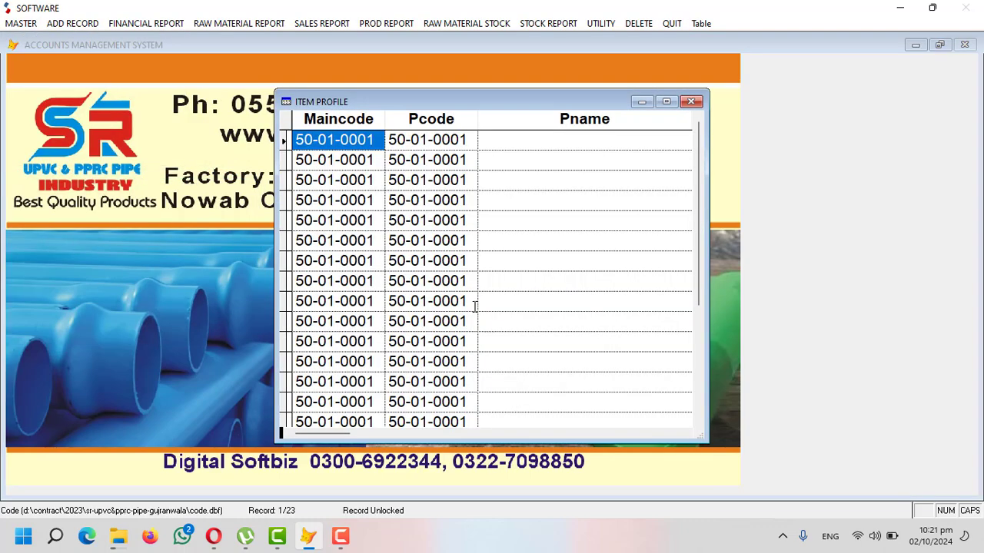
pyautogui.press('Tab')
pyautogui.press('Tab')
pyautogui.press('Tab')
pyautogui.press('Tab')
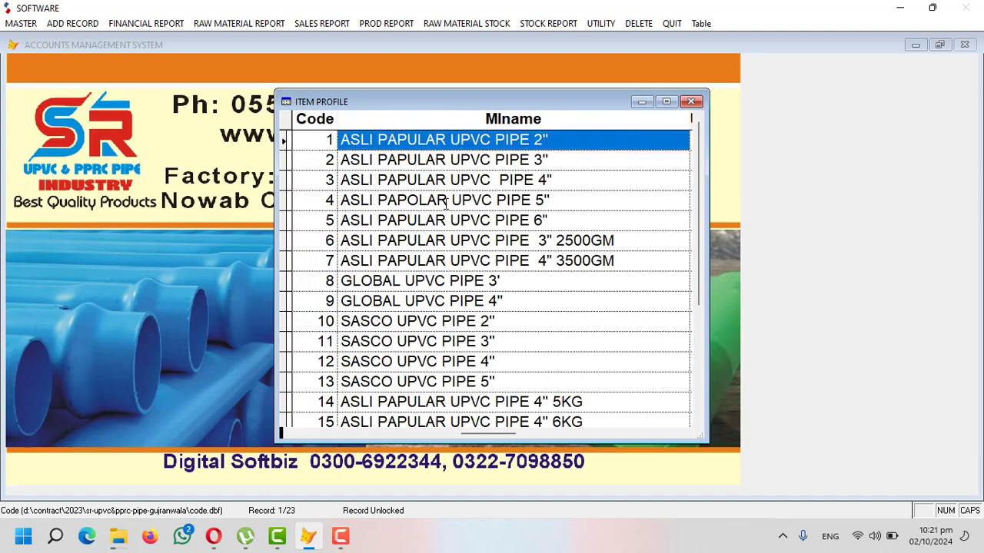
# Step: Examine the brands and pipe sizes among the listed product names, and close the list and the item profile
pyautogui.moveTo(567, 148); pyautogui.dragTo(406, 146)
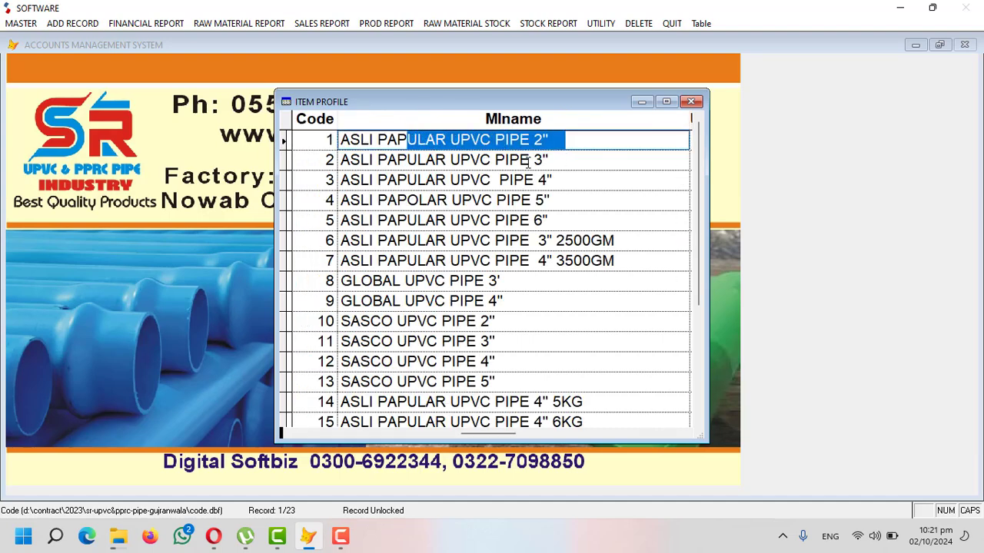
pyautogui.click(582, 160)
pyautogui.click(580, 179)
pyautogui.click(571, 221)
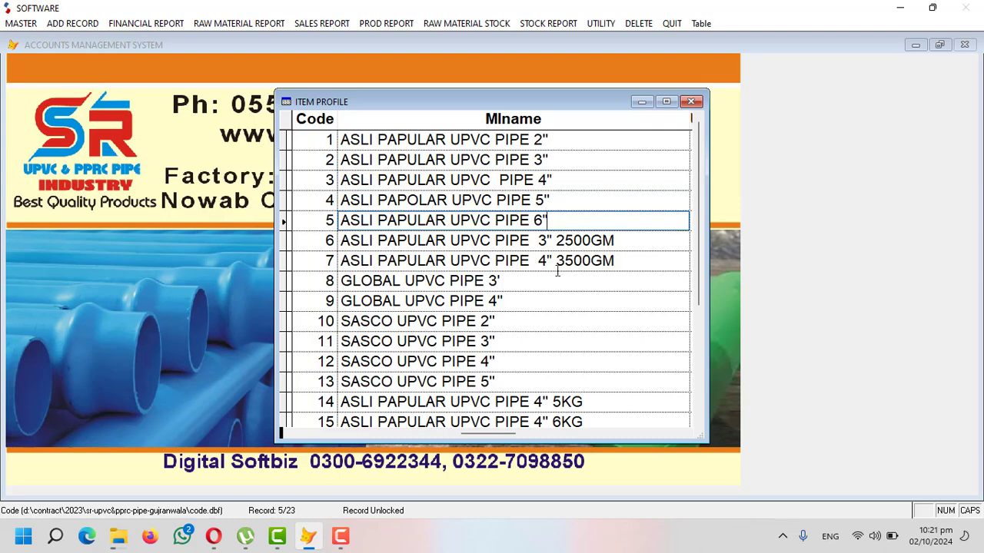
pyautogui.click(550, 301)
pyautogui.moveTo(531, 278); pyautogui.dragTo(323, 277)
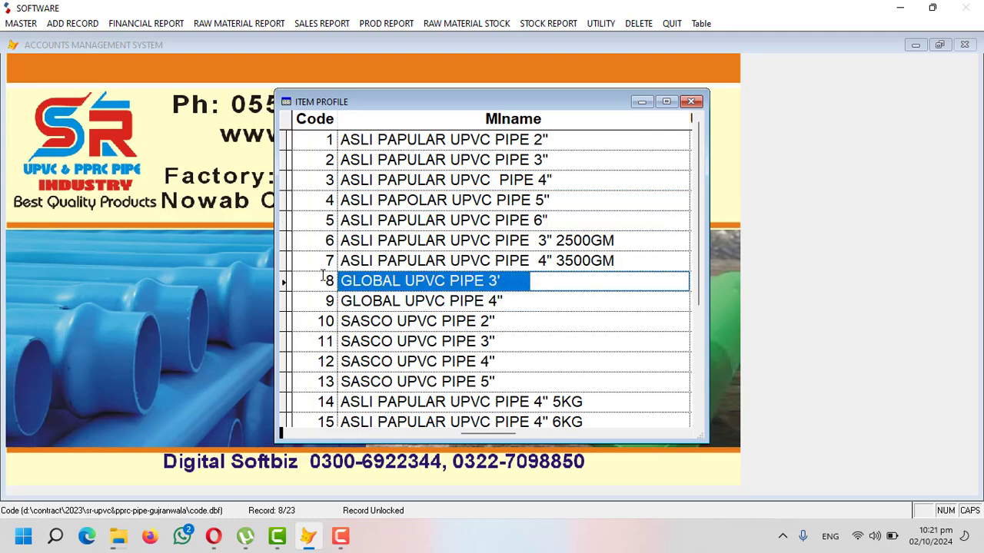
pyautogui.click(465, 285)
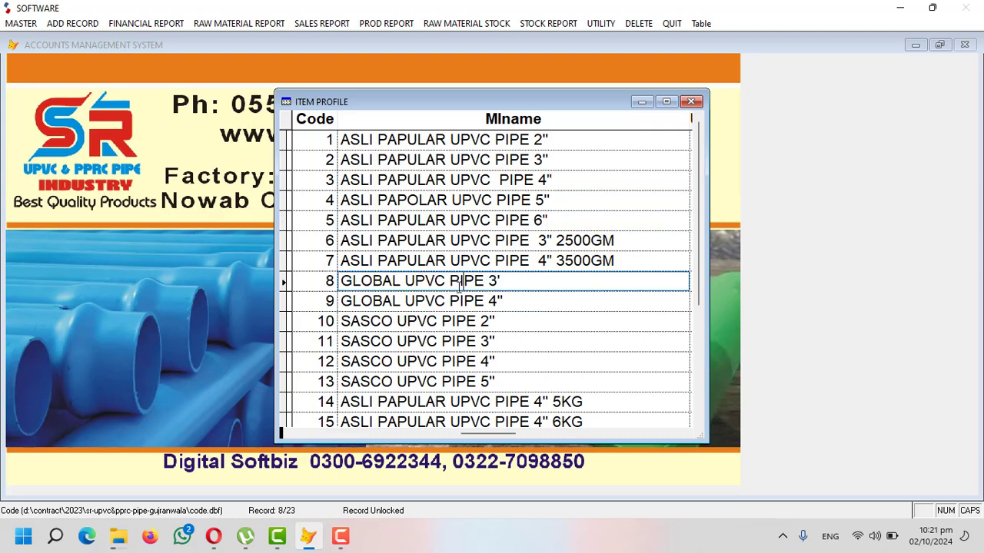
pyautogui.click(417, 283)
pyautogui.press('Escape')
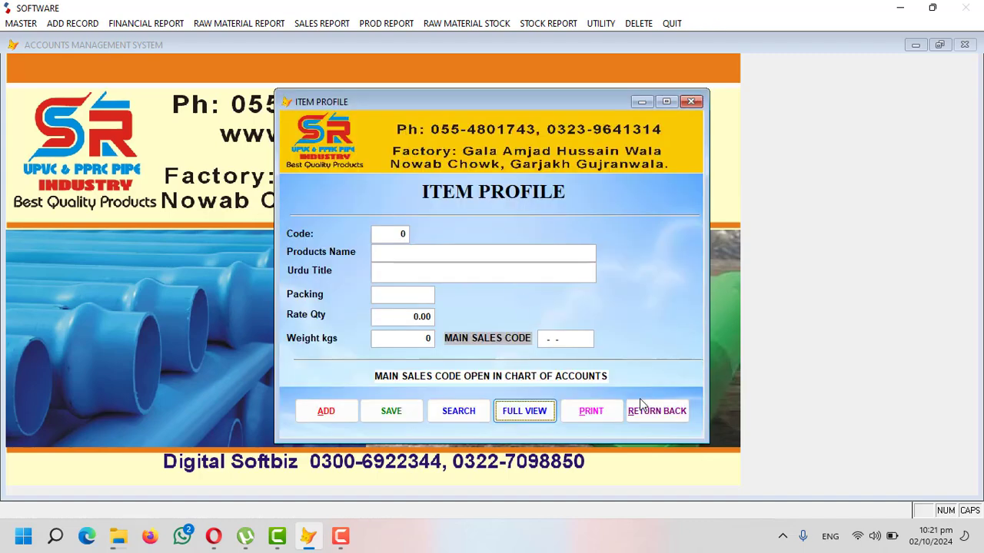
pyautogui.click(637, 410)
# Step: Add a new product to the master item profile named NEW PVC 4" with packing 1 and no Urdu title
pyautogui.click(23, 24)
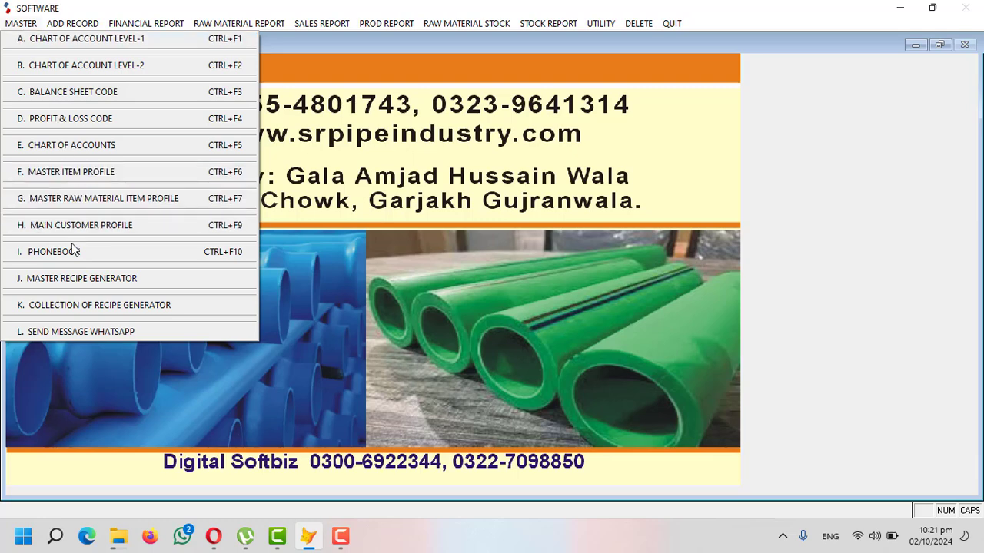
pyautogui.click(91, 171)
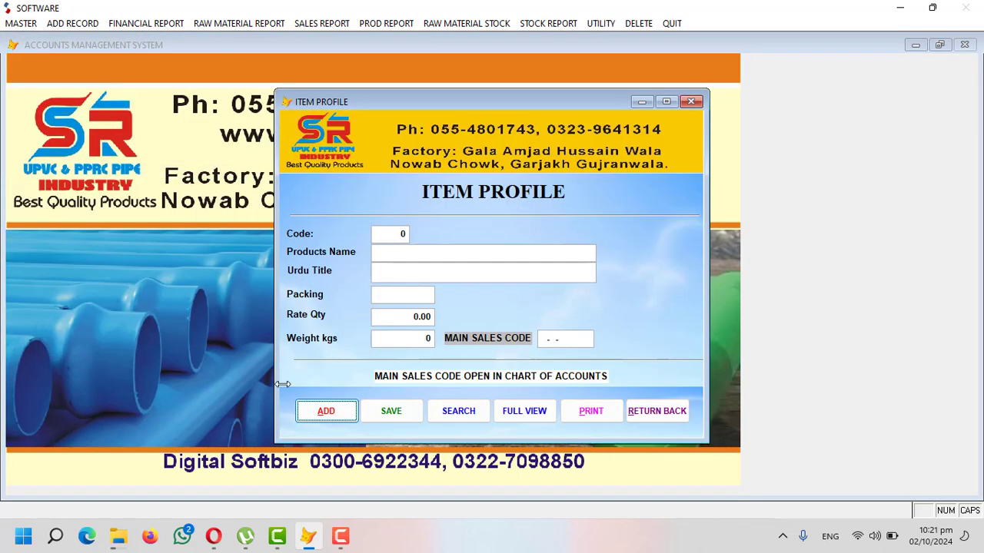
pyautogui.click(311, 413)
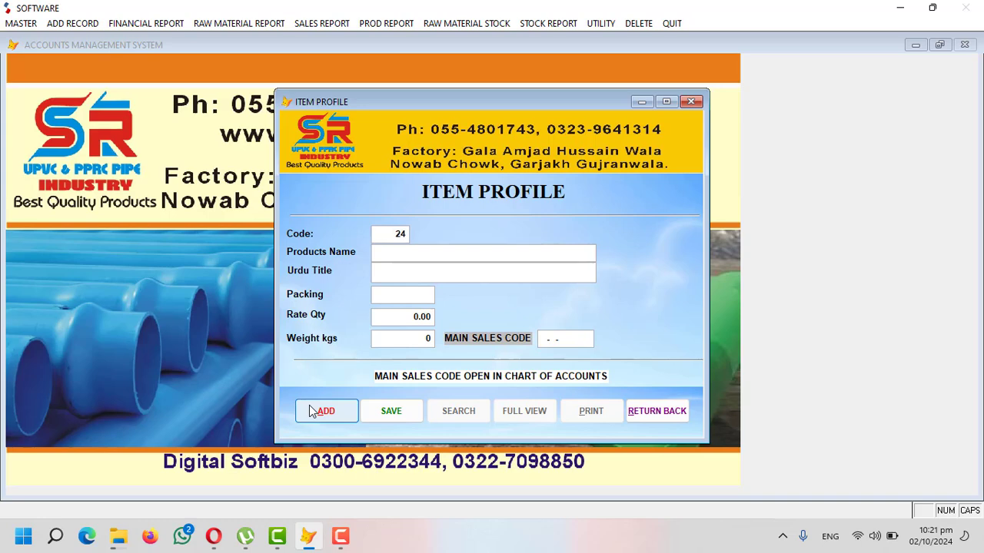
pyautogui.write('NEW PVC 4"')
pyautogui.press('Return')
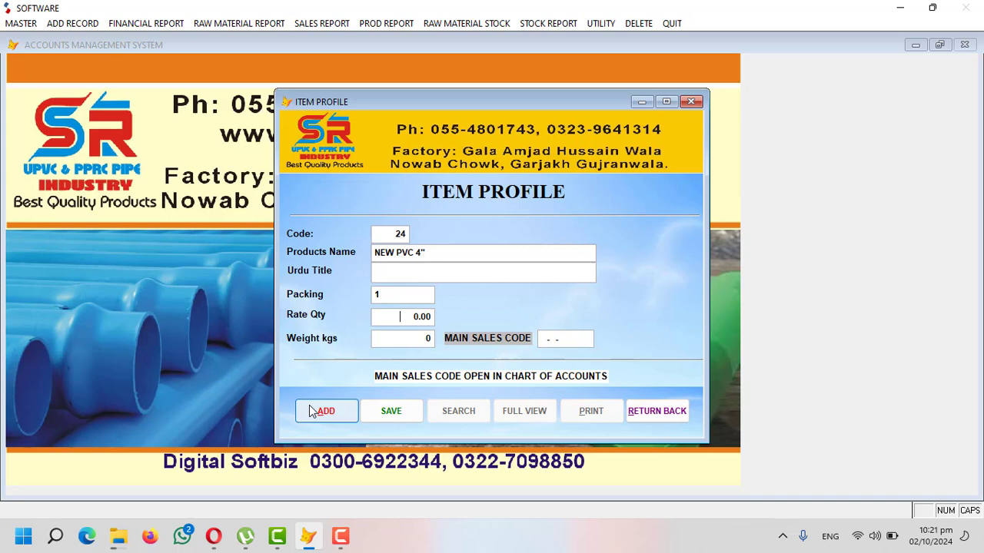
# Step: Set the product's rate to 100 and main sales code to 50-01-0001, save the record, and close the item profile
pyautogui.write('100')
pyautogui.press('Return')
pyautogui.write('50-01-0001')
pyautogui.press('Return')
pyautogui.press('Return')
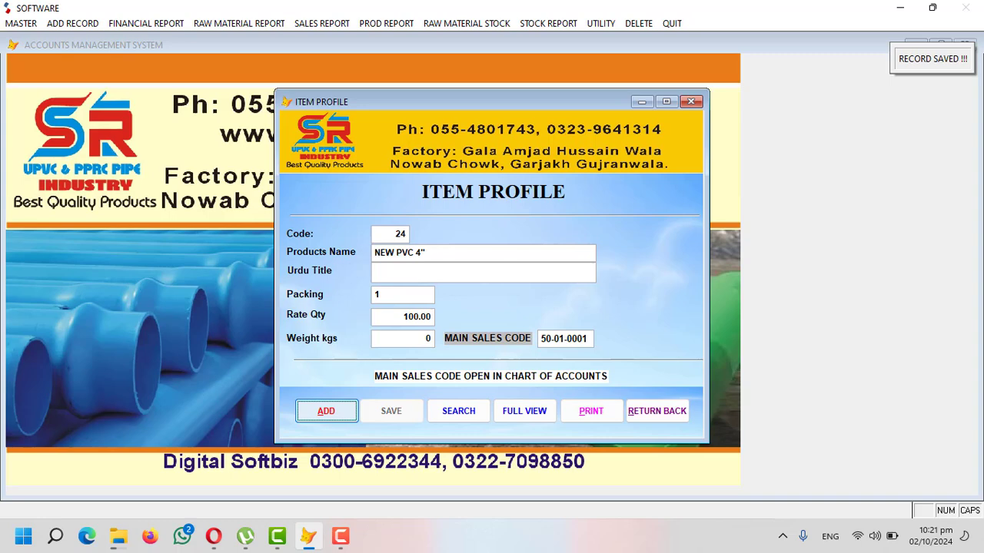
pyautogui.click(657, 411)
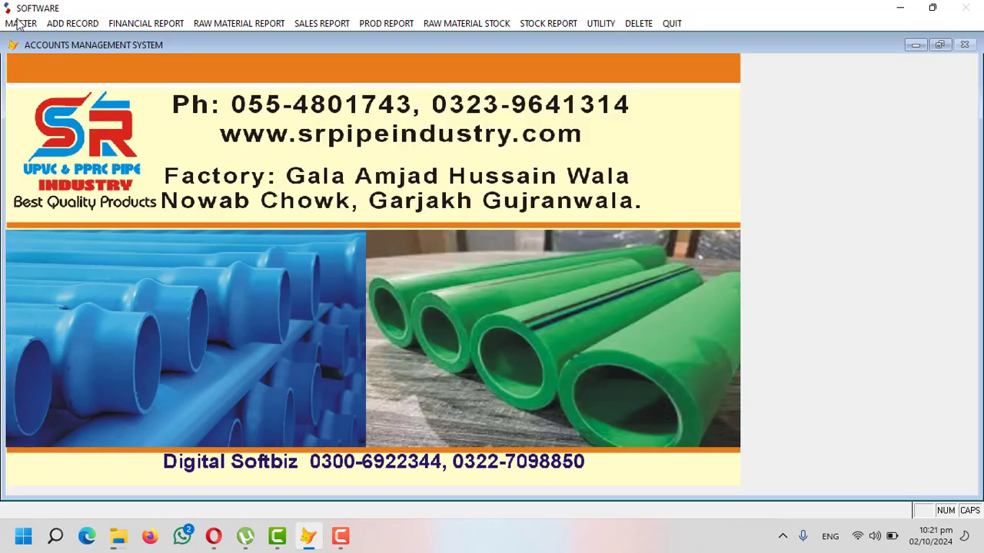
# Step: Start a new recipe in the master recipe generator with NEW PVC 4" as the finished good
pyautogui.click(21, 23)
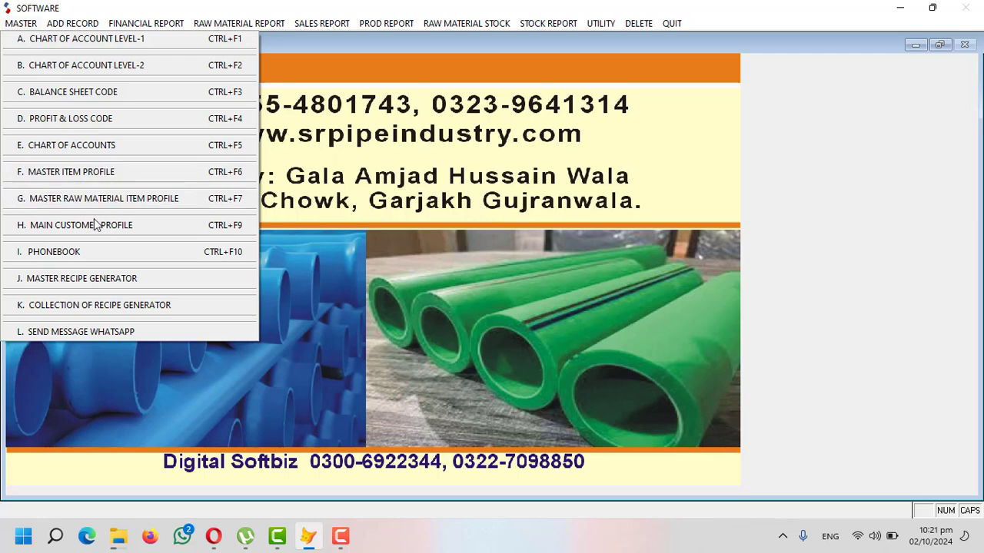
pyautogui.click(114, 280)
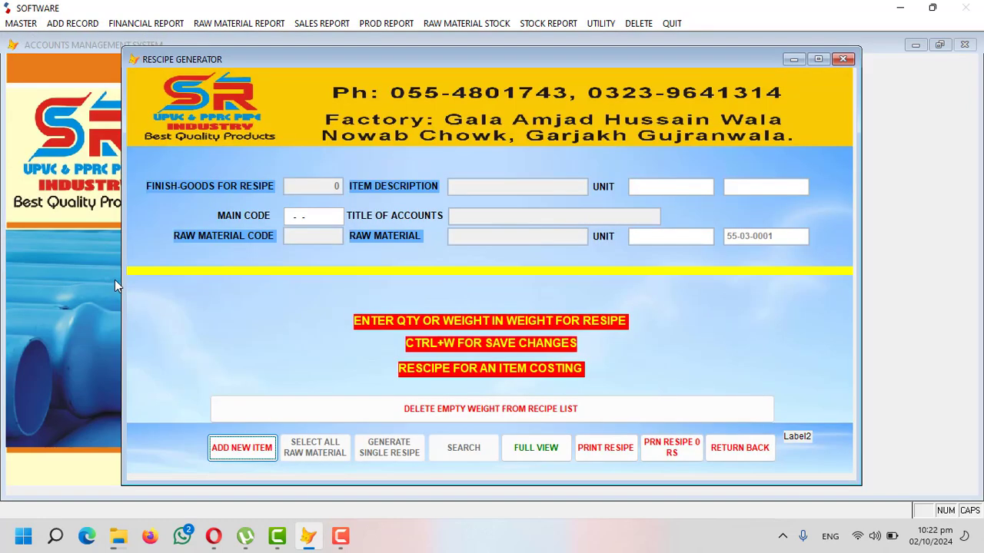
pyautogui.click(247, 447)
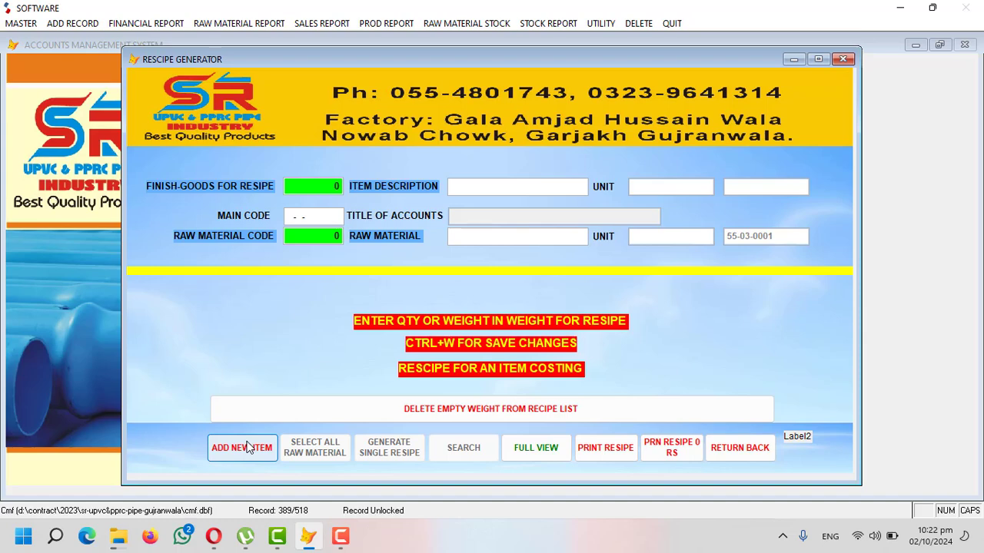
pyautogui.write('NEW')
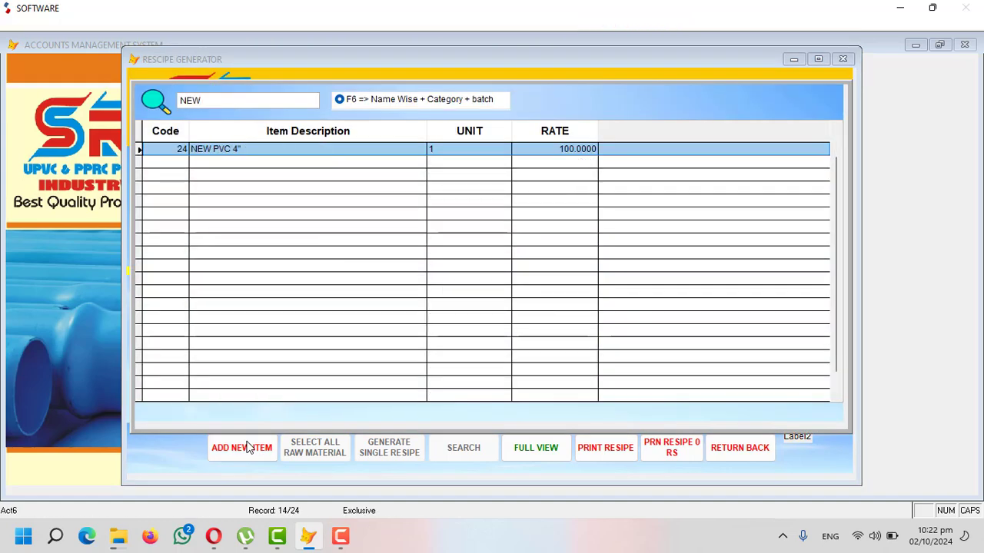
pyautogui.press('Return')
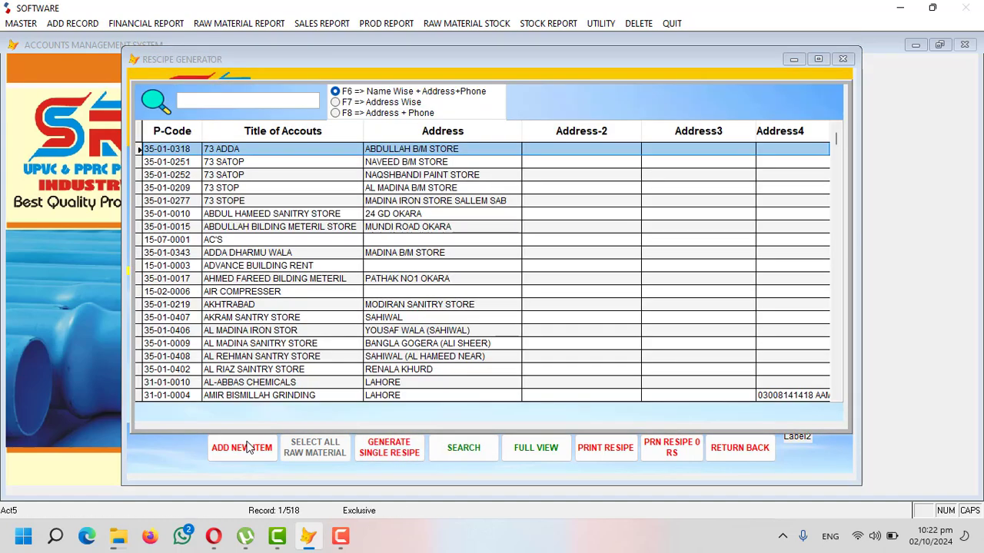
# Step: Search the accounts for RAW and set RAW MATERIAL PURCHASE as the recipe's main account
pyautogui.write('RAW')
pyautogui.press('Down')
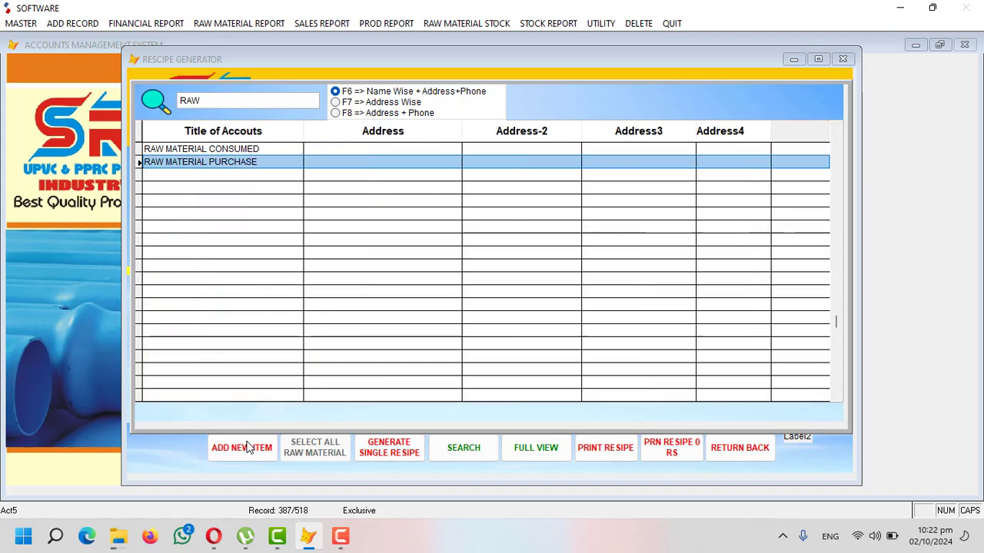
pyautogui.press('Return')
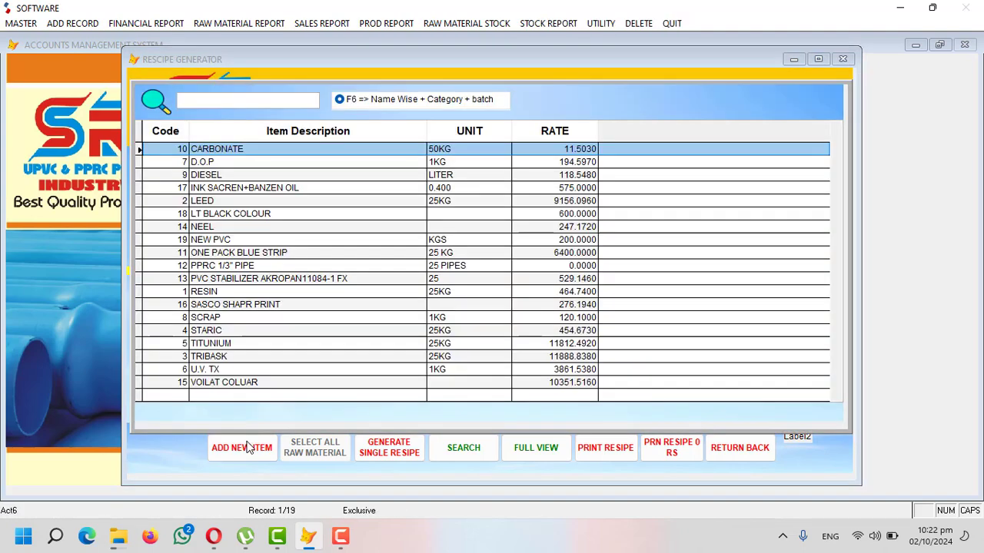
# Step: Choose NEW PVC (code 19) as the raw material for the NEW PVC 4" recipe
pyautogui.press('Down')
pyautogui.press('Down')
pyautogui.press('Down')
pyautogui.press('Down')
pyautogui.press('Down')
pyautogui.press('Down')
pyautogui.press('Down')
pyautogui.press('Down')
pyautogui.press('Down')
pyautogui.press('Down')
pyautogui.press('Down')
pyautogui.press('Down')
pyautogui.press('Up')
pyautogui.press('Up')
pyautogui.press('Up')
pyautogui.press('Up')
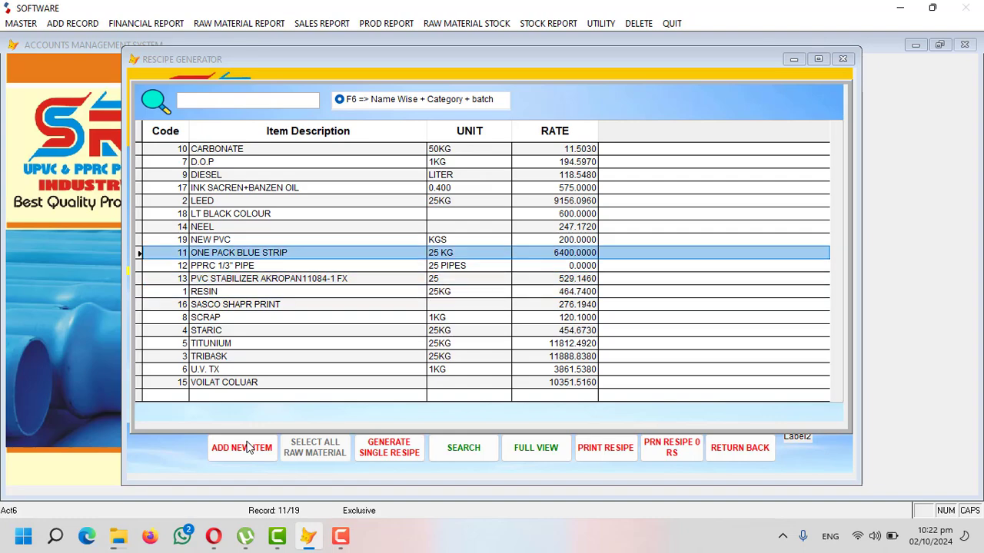
pyautogui.press('Up')
pyautogui.press('Return')
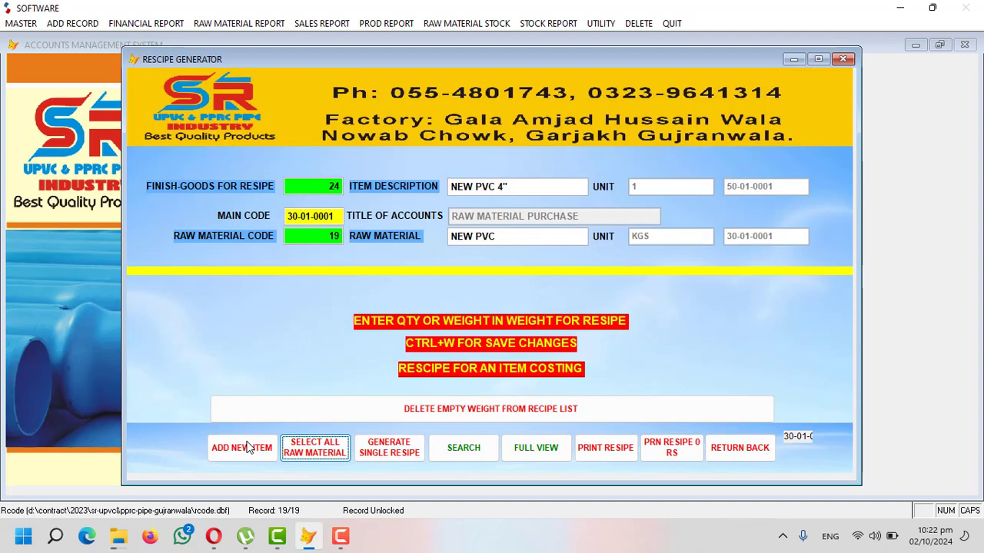
# Step: Generate the single recipe line for NEW PVC and enter a weight of 100 for it
pyautogui.press('Tab')
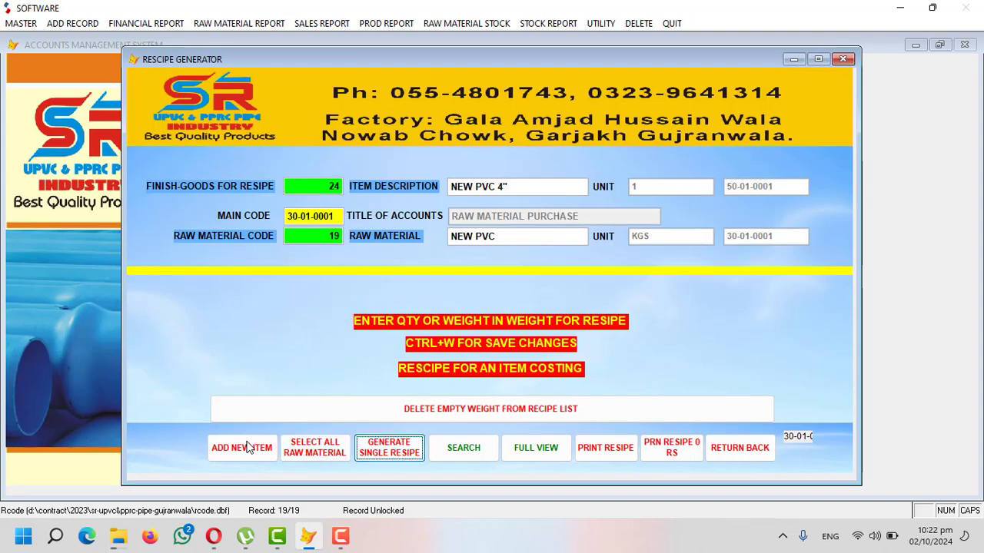
pyautogui.press('Return')
pyautogui.press('Tab')
pyautogui.press('Tab')
pyautogui.press('Tab')
pyautogui.press('Tab')
pyautogui.press('Tab')
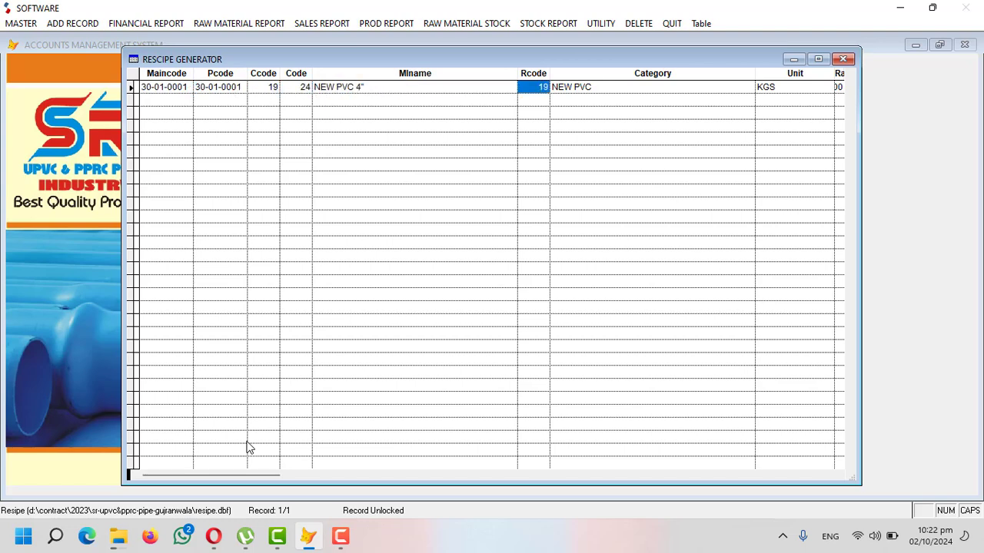
pyautogui.press('Tab')
pyautogui.press('Tab')
pyautogui.press('Tab')
pyautogui.press('Tab')
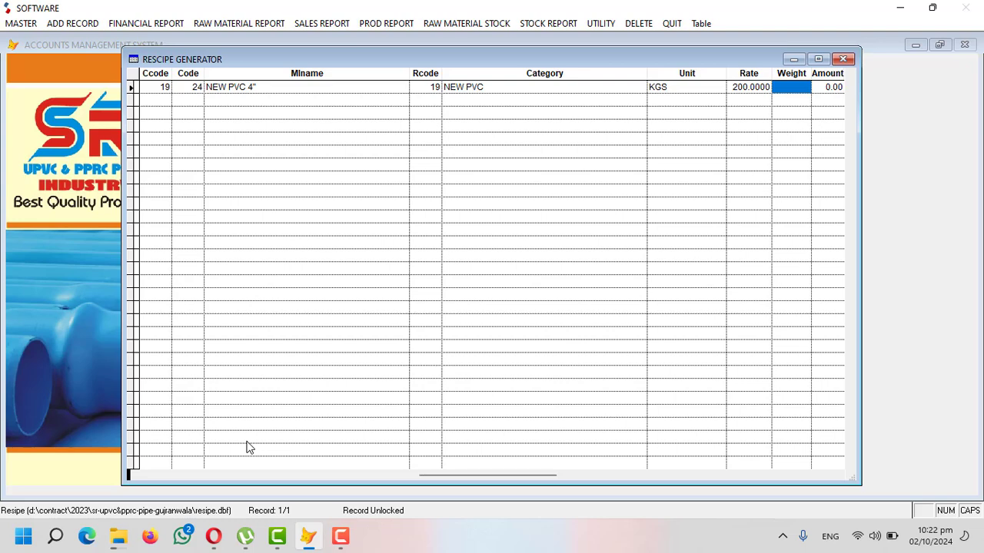
pyautogui.hotkey('shift', 'Tab')
pyautogui.hotkey('shift', 'Tab')
pyautogui.hotkey('shift', 'Tab')
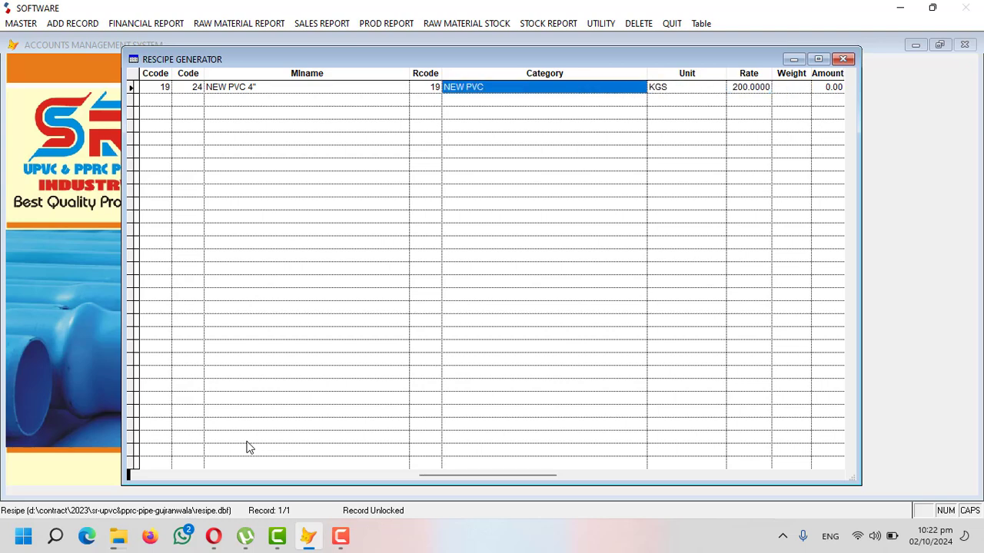
pyautogui.press('Tab')
pyautogui.press('Tab')
pyautogui.press('Tab')
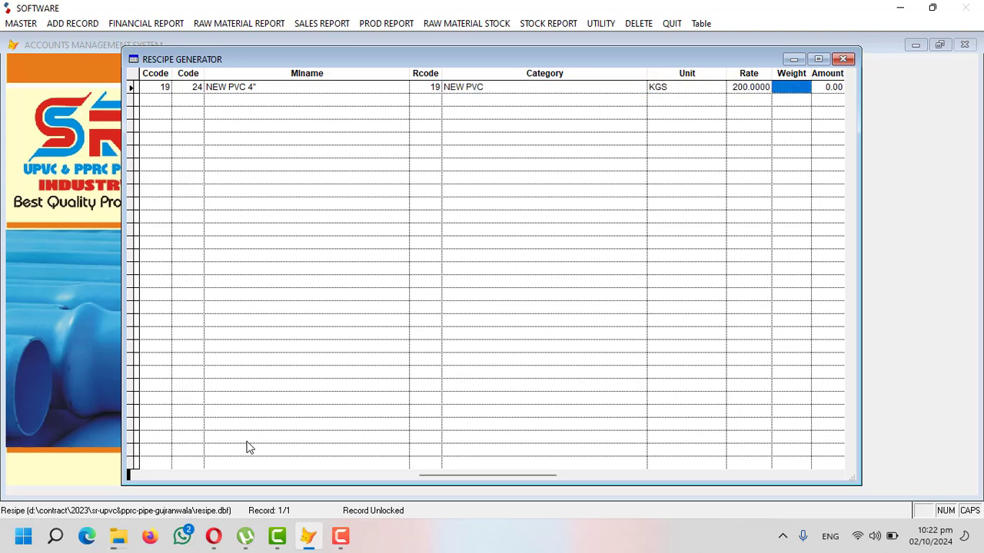
pyautogui.write('100 .')
pyautogui.press('Tab')
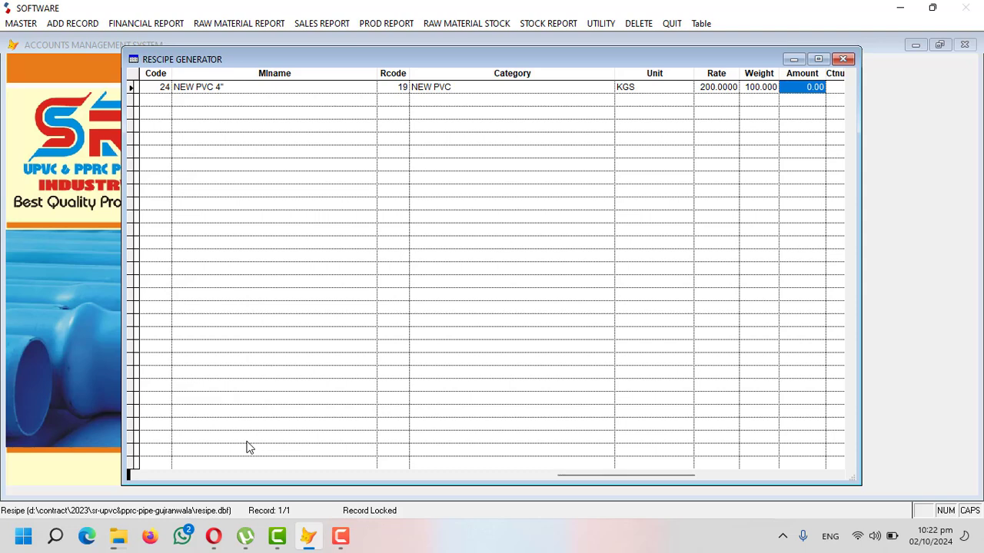
# Step: Set the weight of the NEW PVC recipe line to 1.000 and save the recipe table
pyautogui.hotkey('shift', 'Tab')
pyautogui.hotkey('shift', 'Tab')
pyautogui.hotkey('shift', 'Tab')
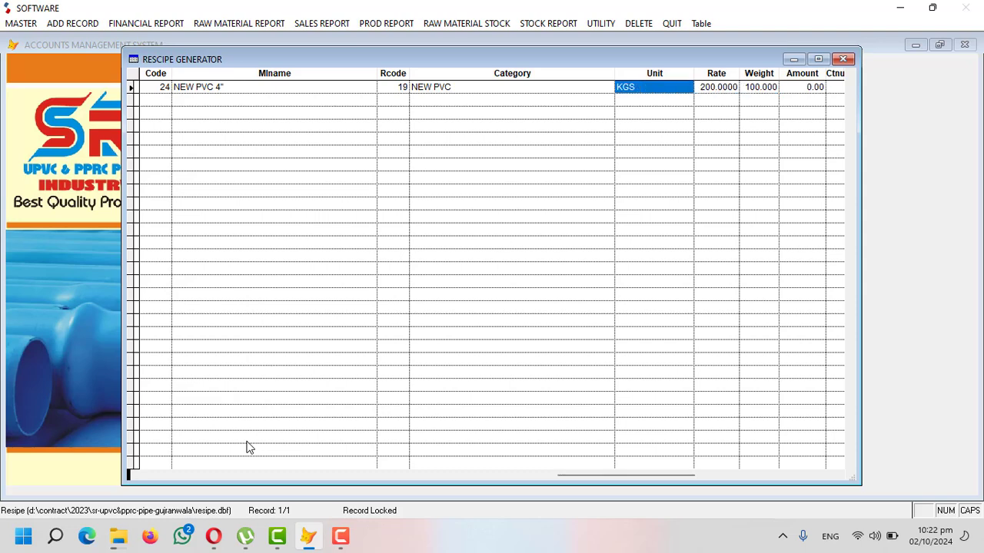
pyautogui.press('Tab')
pyautogui.press('Tab')
pyautogui.write('1')
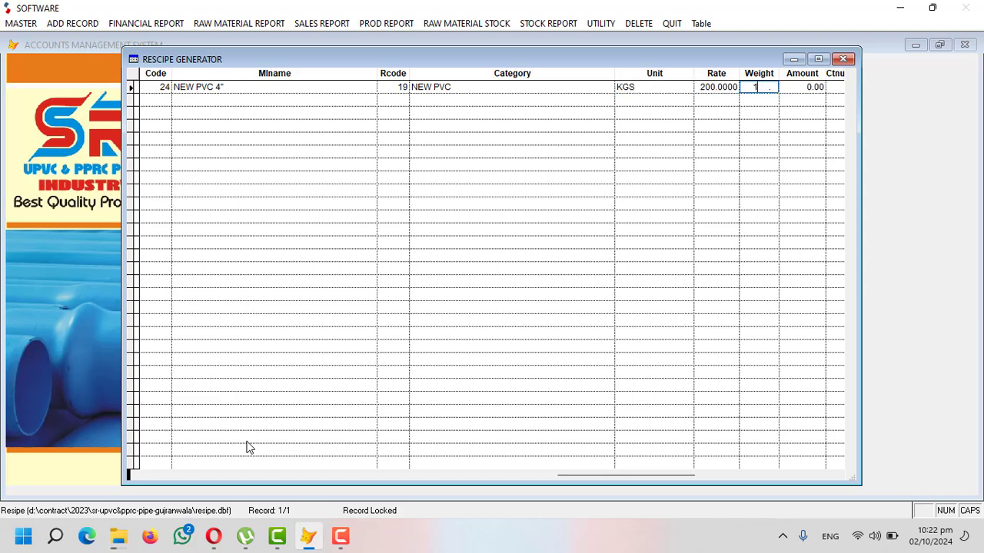
pyautogui.press('Tab')
pyautogui.hotkey('shift', 'Tab')
pyautogui.write('0')
pyautogui.press('Tab')
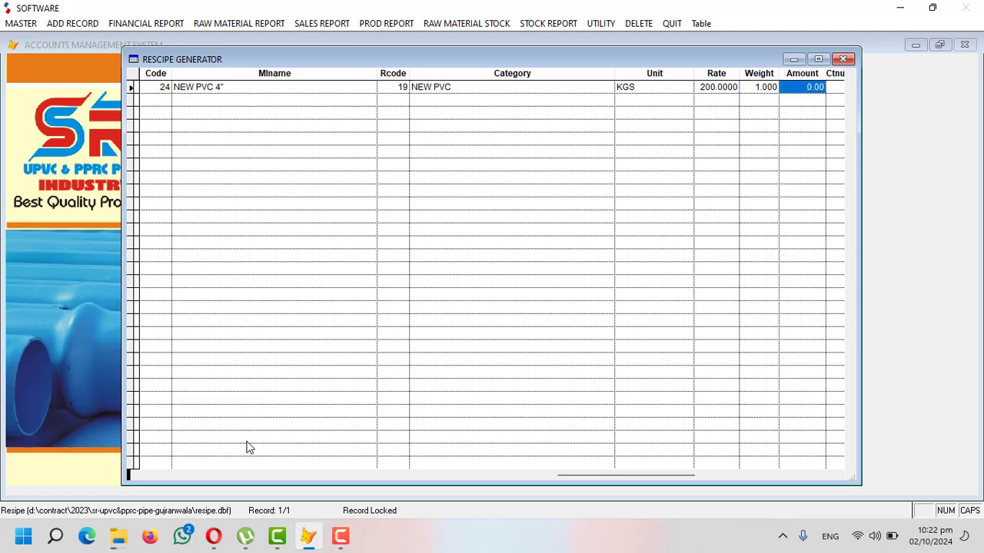
pyautogui.hotkey('ctrl', 'w')
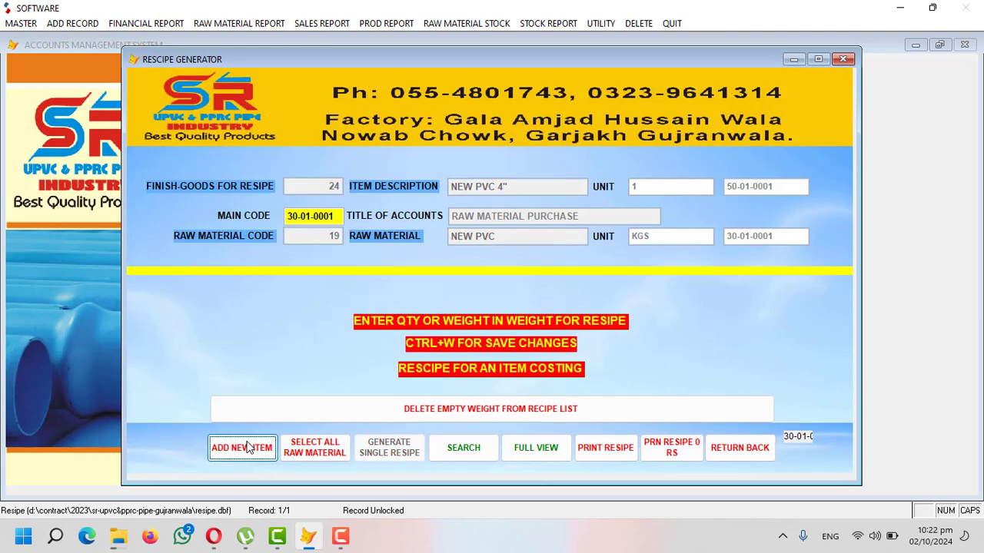
# Step: Start another raw material entry for NEW PVC 4" and choose CARBONATE
pyautogui.click(248, 448)
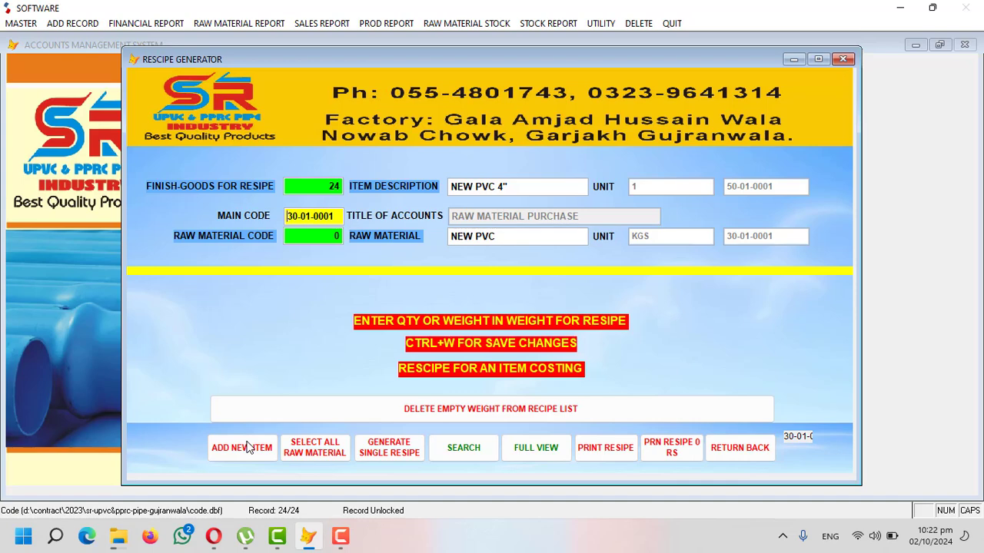
pyautogui.press('Return')
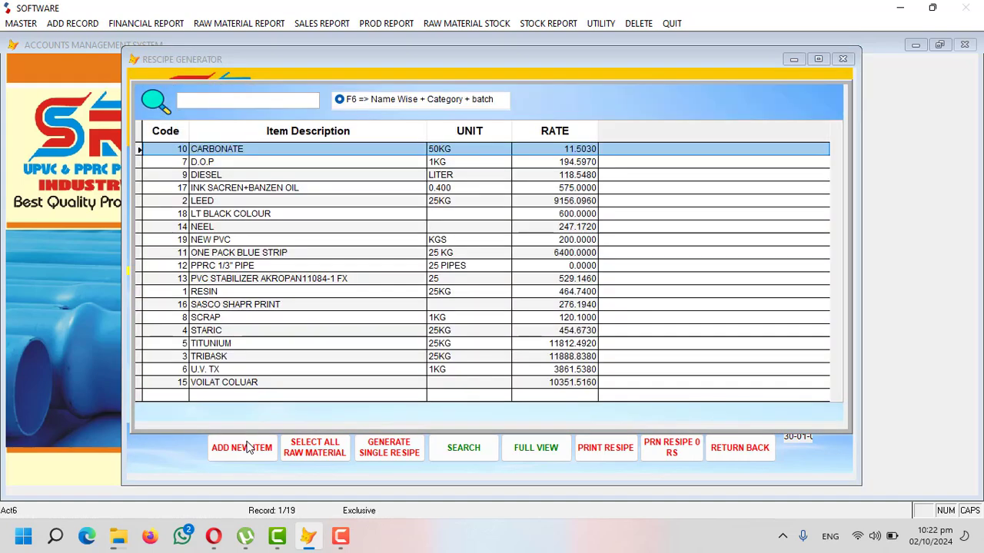
pyautogui.press('Down')
pyautogui.press('Up')
pyautogui.press('Return')
pyautogui.press('Right')
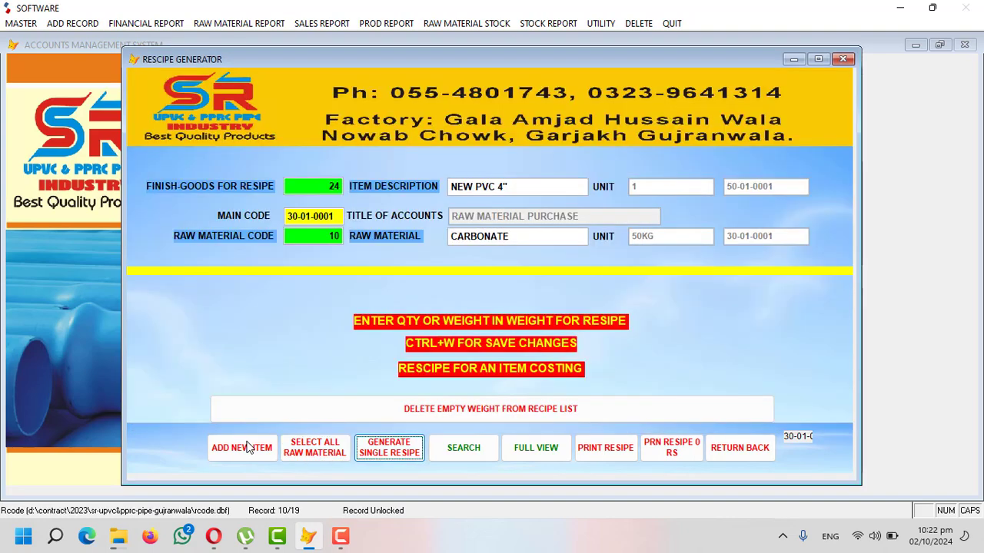
# Step: Generate the CARBONATE recipe line, set its weight to 0.500, and save the changes
pyautogui.press('Return')
pyautogui.press('Return')
pyautogui.press('Return')
pyautogui.press('Return')
pyautogui.press('Return')
pyautogui.press('Return')
pyautogui.press('Return')
pyautogui.press('Return')
pyautogui.press('Return')
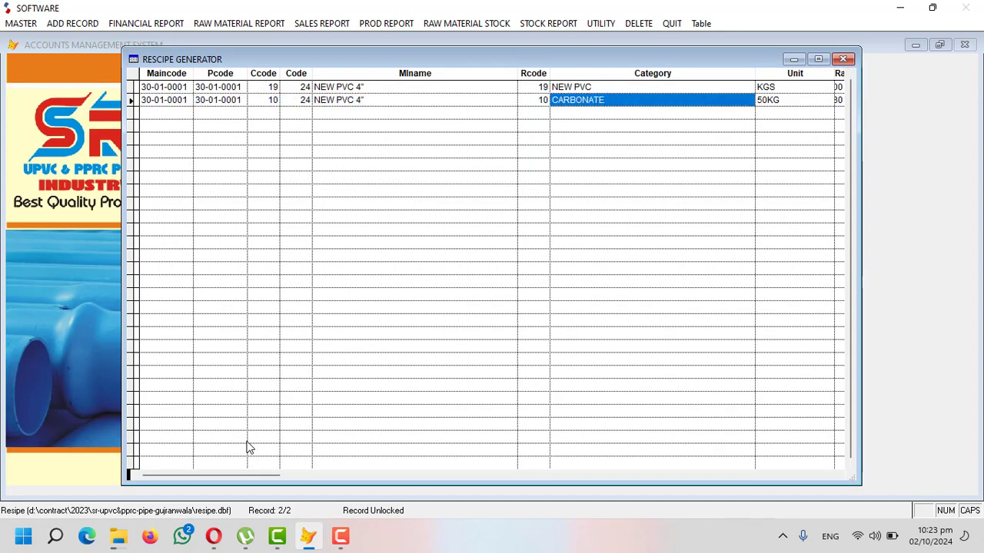
pyautogui.press('Return')
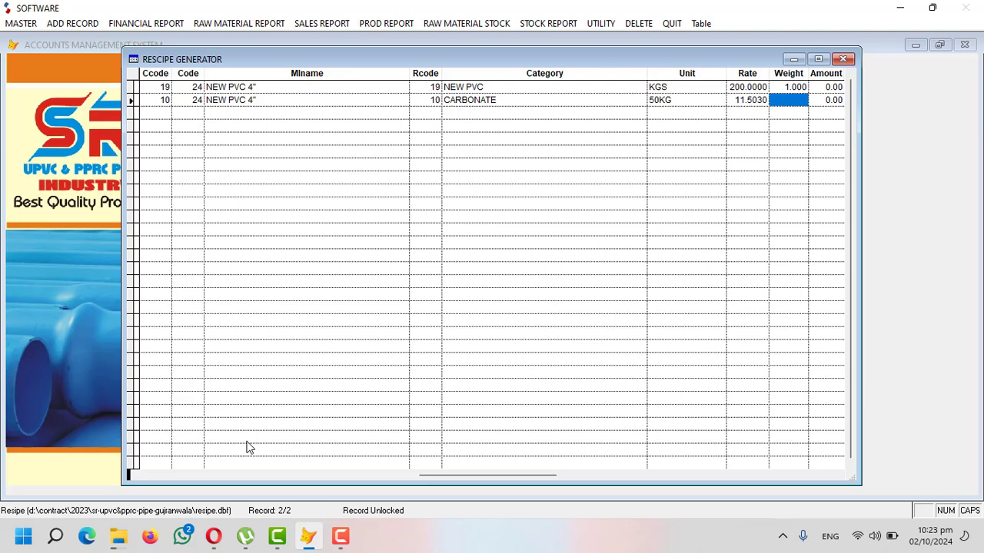
pyautogui.write('0.50')
pyautogui.press('Return')
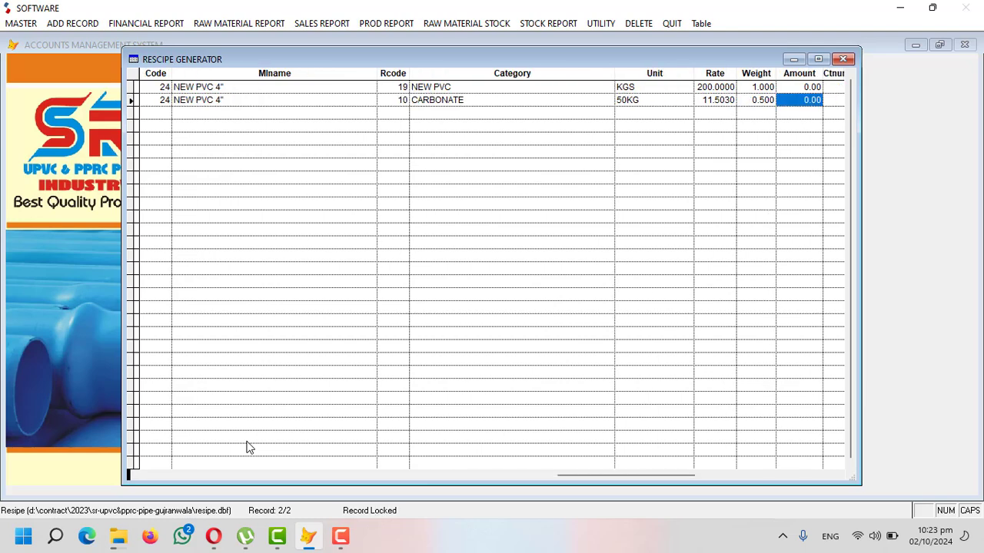
pyautogui.hotkey('ctrl', 'w')
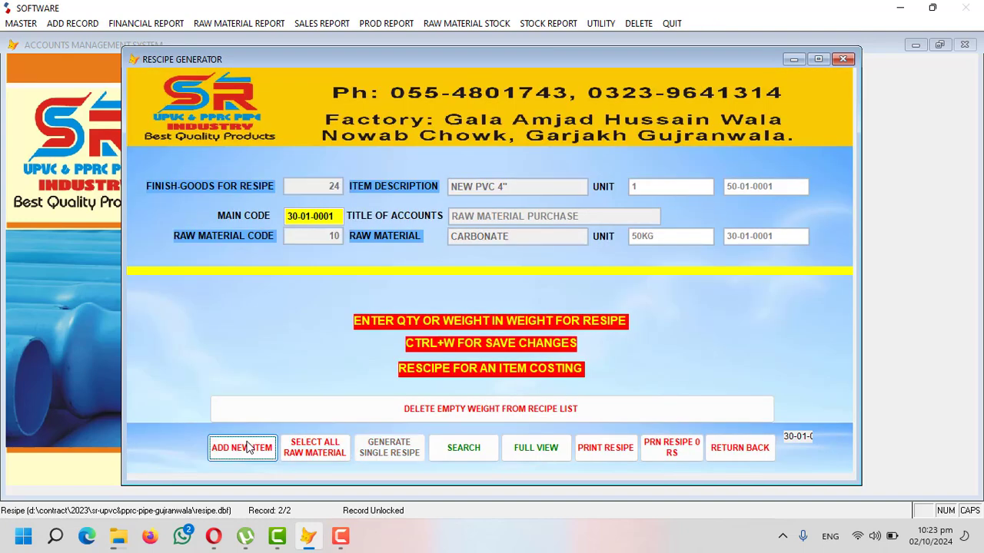
# Step: Try to add NEEL as a further raw material to the NEW PVC 4" recipe
pyautogui.click(248, 448)
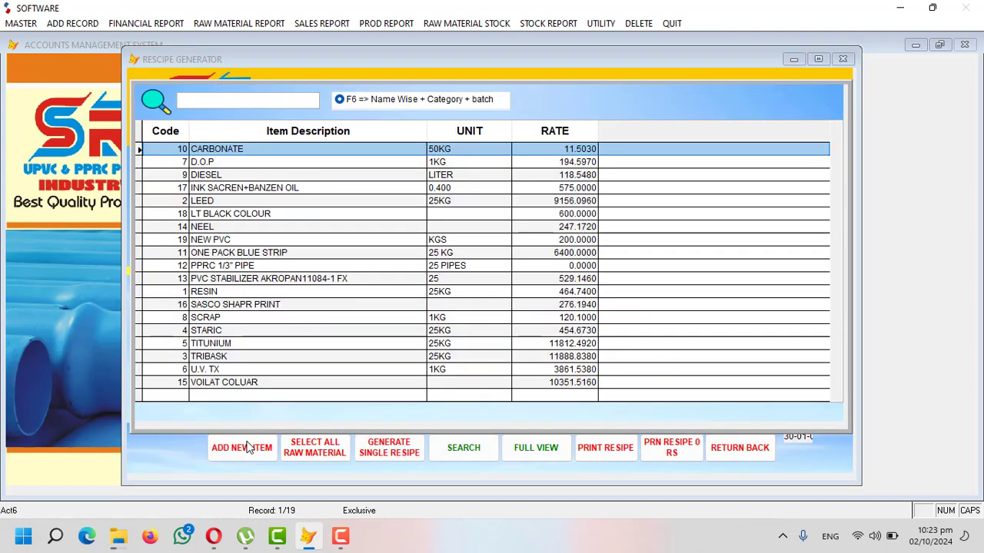
pyautogui.press('Down')
pyautogui.press('Down')
pyautogui.press('Down')
pyautogui.press('Down')
pyautogui.press('Down')
pyautogui.press('Down')
pyautogui.press('Escape')
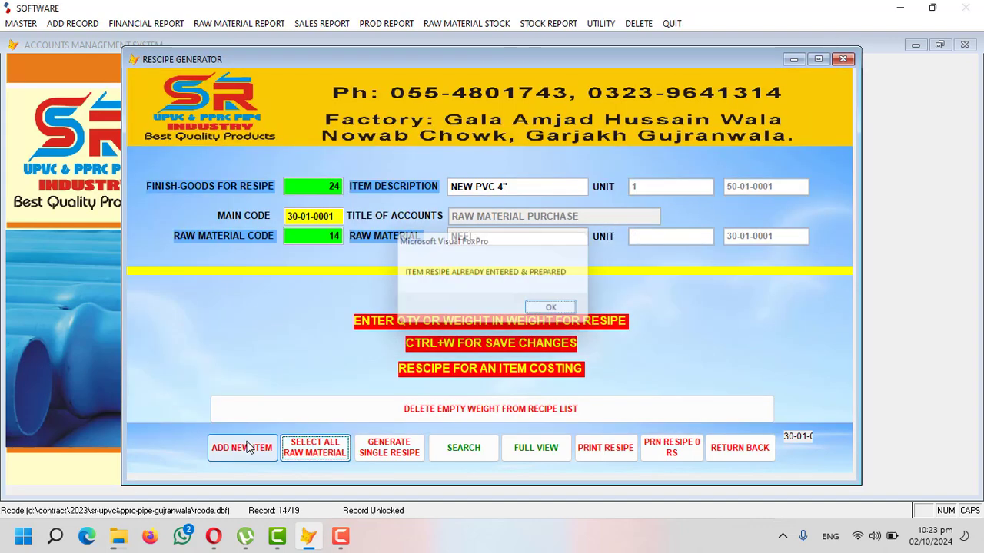
pyautogui.press('Return')
pyautogui.press('Escape')
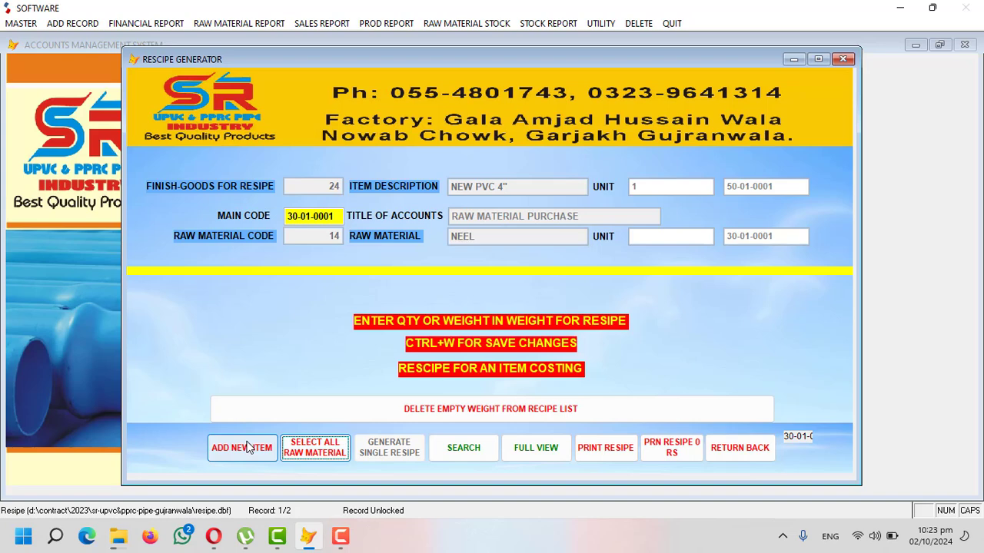
# Step: Start another raw material entry for NEW PVC 4" and choose RESIN
pyautogui.click(247, 447)
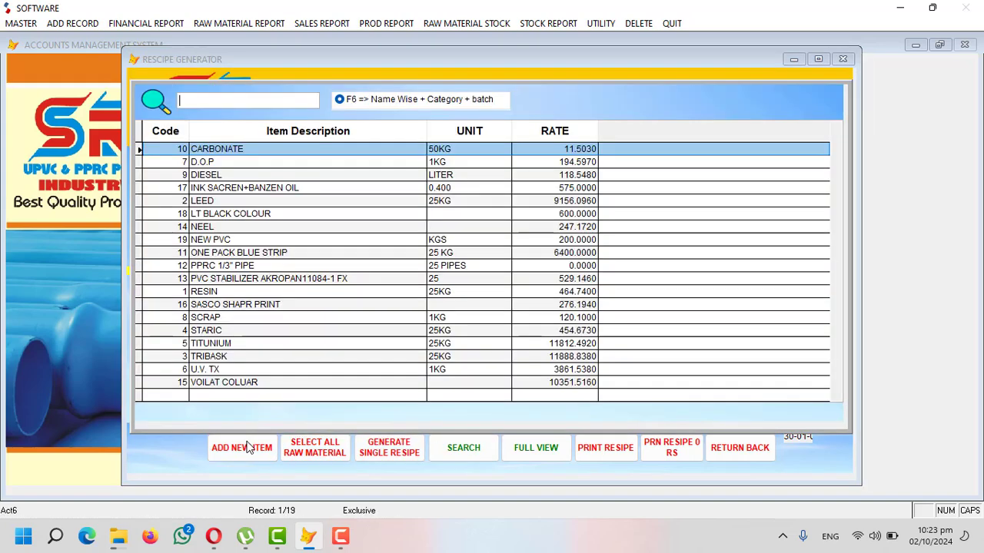
pyautogui.press('Down')
pyautogui.press('Down')
pyautogui.press('Down')
pyautogui.press('Down')
pyautogui.press('Down')
pyautogui.press('Down')
pyautogui.press('Down')
pyautogui.press('Down')
pyautogui.press('Down')
pyautogui.press('Down')
pyautogui.press('Down')
pyautogui.press('Down')
pyautogui.press('Down')
pyautogui.press('Up')
pyautogui.press('Up')
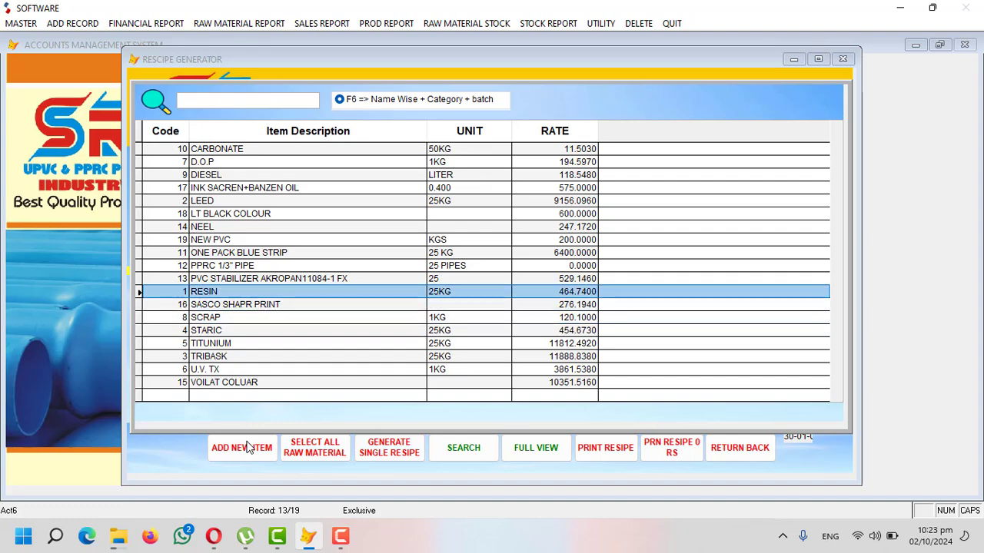
pyautogui.press('Return')
pyautogui.click(247, 447)
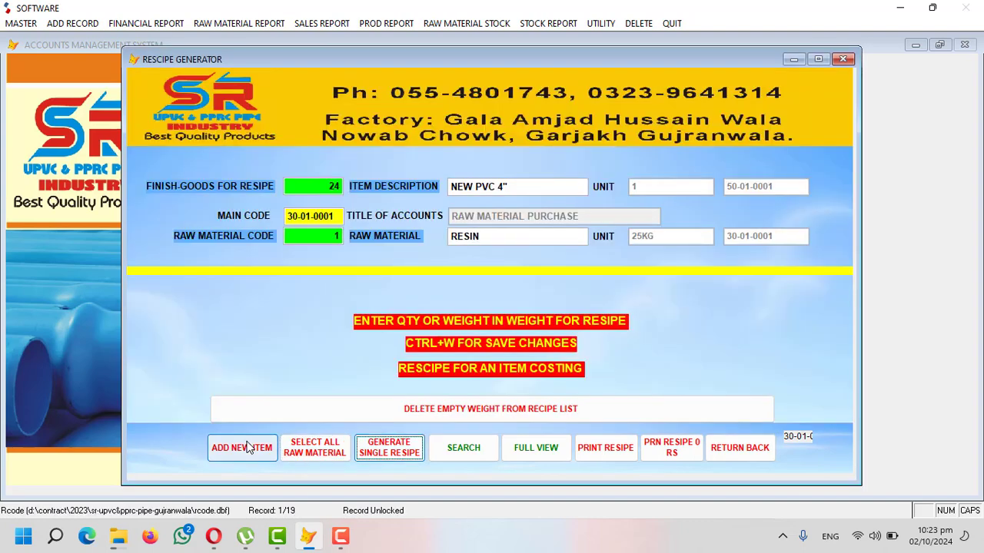
# Step: Generate the RESIN recipe line, set its weight to 0.200, and save the changes
pyautogui.press('Tab')
pyautogui.press('Tab')
pyautogui.press('Tab')
pyautogui.press('Tab')
pyautogui.press('Tab')
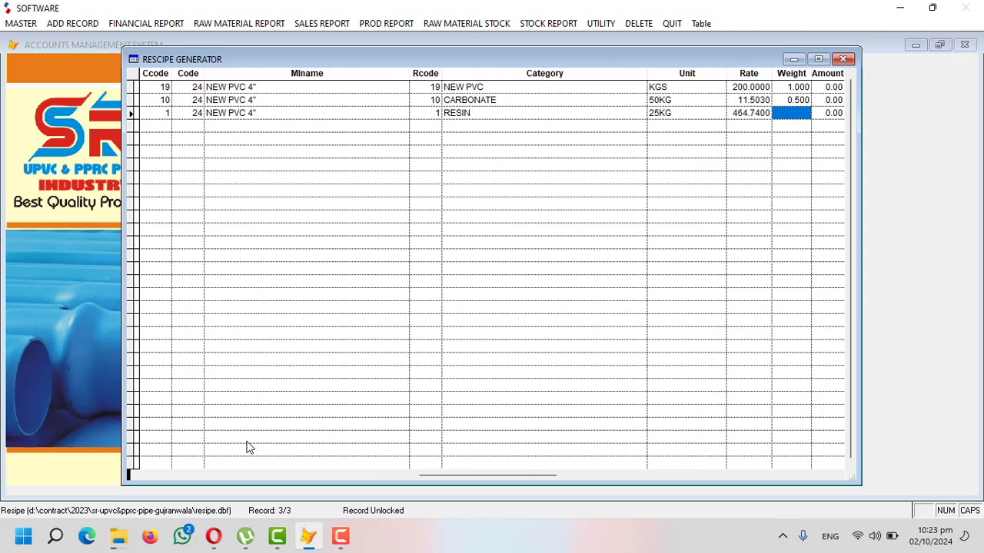
pyautogui.write('0.2')
pyautogui.write('00')
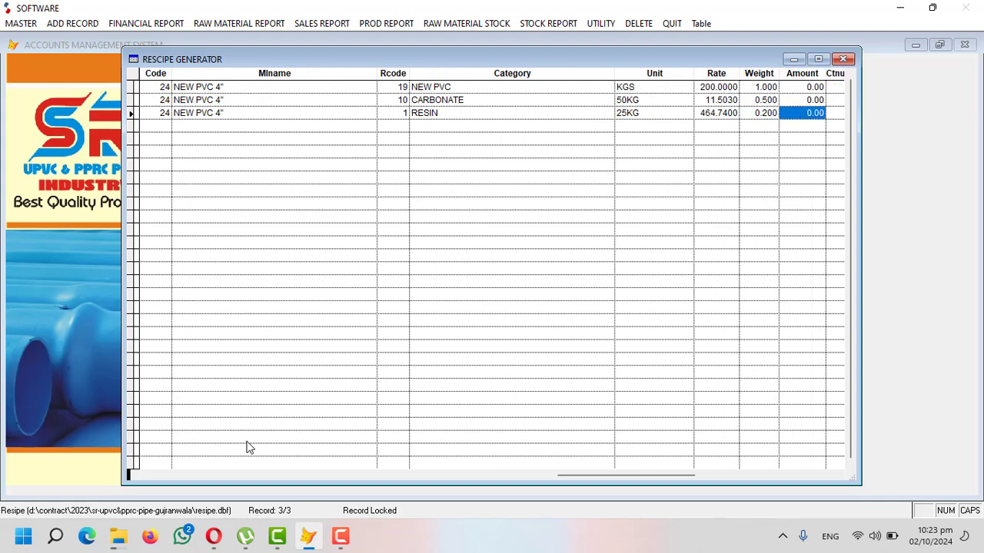
pyautogui.hotkey('ctrl', 'w')
# Step: Start another raw material entry for NEW PVC 4" and choose TITUNIUM
pyautogui.click(248, 447)
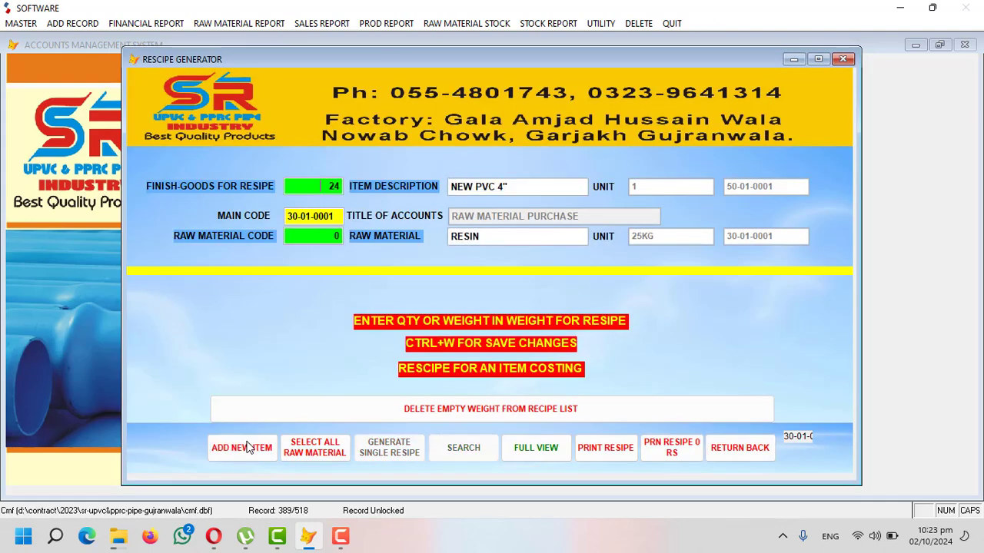
pyautogui.press('Return')
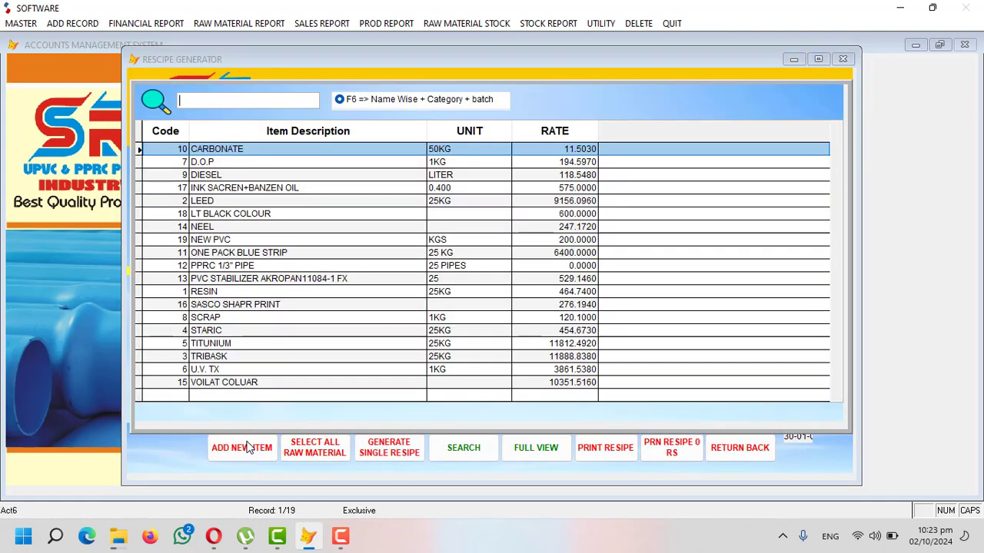
pyautogui.press('Down')
pyautogui.press('Down')
pyautogui.press('Down')
pyautogui.press('Down')
pyautogui.press('Down')
pyautogui.press('Down')
pyautogui.press('Down')
pyautogui.press('Down')
pyautogui.press('Down')
pyautogui.press('Down')
pyautogui.press('Down')
pyautogui.press('Down')
pyautogui.press('Down')
pyautogui.press('Down')
pyautogui.press('Down')
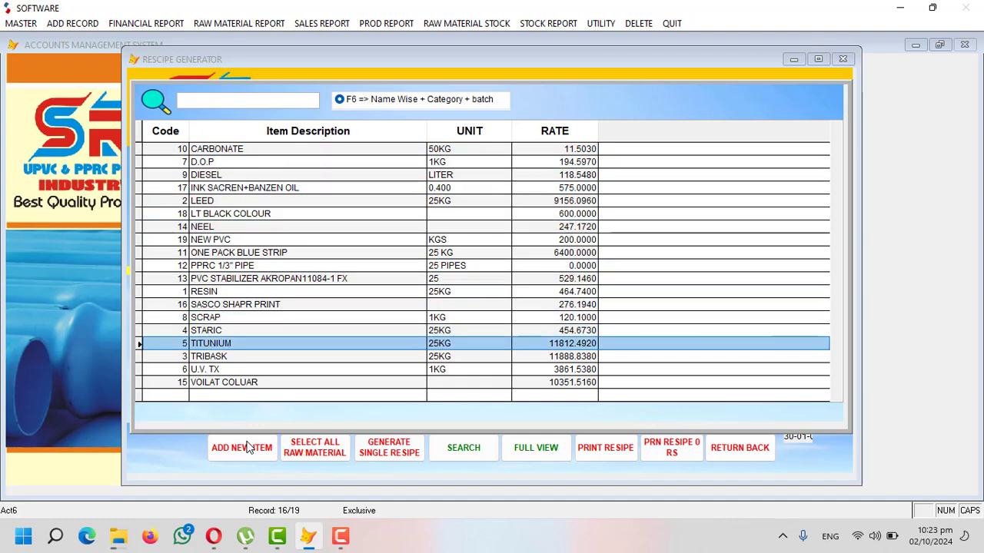
pyautogui.press('Return')
# Step: Generate the TITUNIUM line in the NEW PVC 4" recipe, set its weight to 0.050, and save the changes
pyautogui.press('Tab')
pyautogui.press('Return')
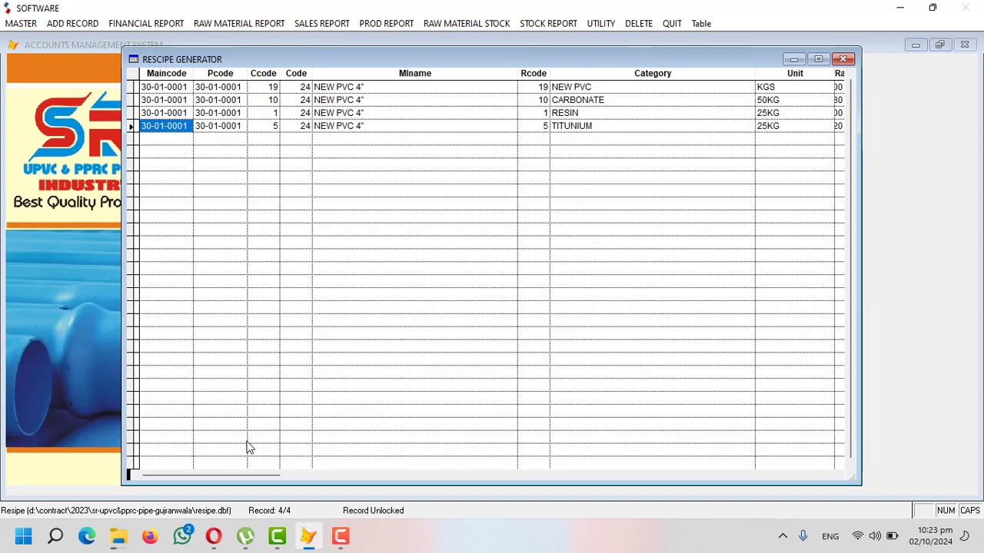
pyautogui.press('Tab')
pyautogui.press('Tab')
pyautogui.press('Tab')
pyautogui.press('Tab')
pyautogui.press('Tab')
pyautogui.press('Tab')
pyautogui.press('Tab')
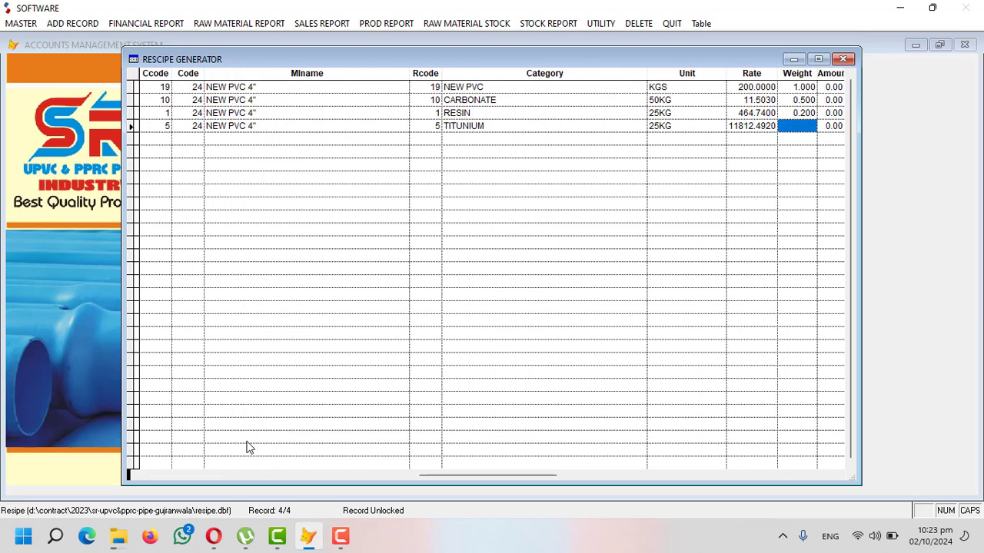
pyautogui.write('0')
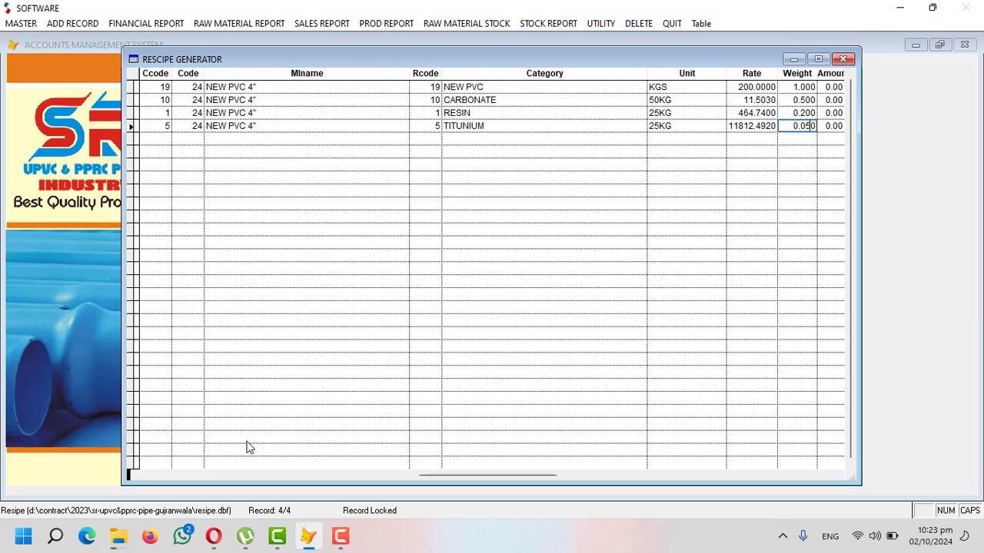
pyautogui.write('.05')
pyautogui.hotkey('ctrl', 'w')
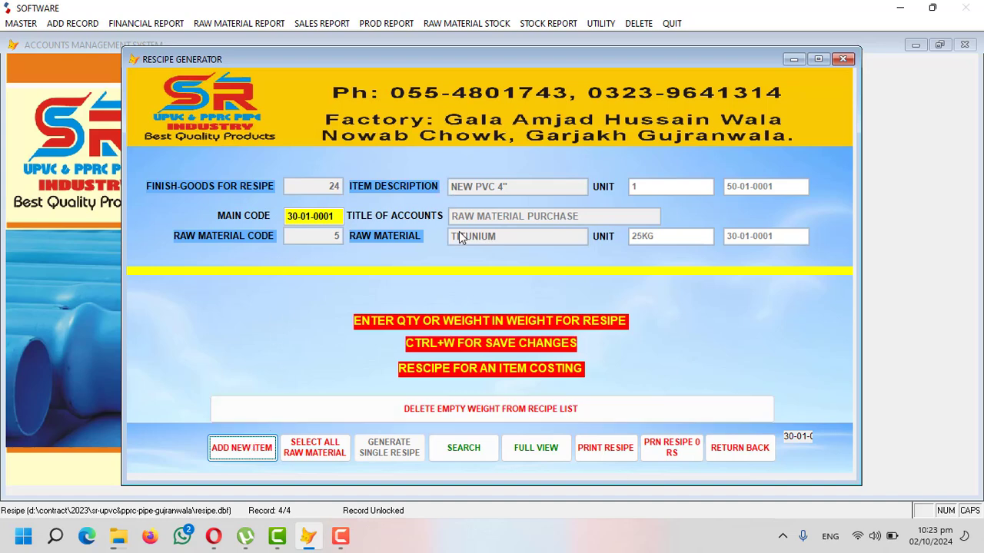
# Step: Preview the cost of finish goods and recipe report for NEW PVC 4" on screen, and leave the recipe generator
pyautogui.click(598, 444)
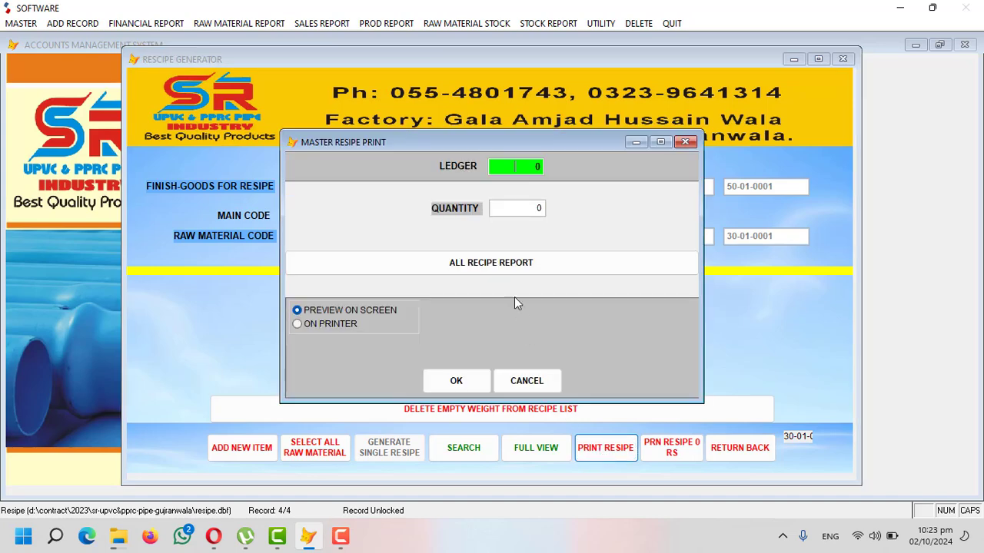
pyautogui.click(516, 263)
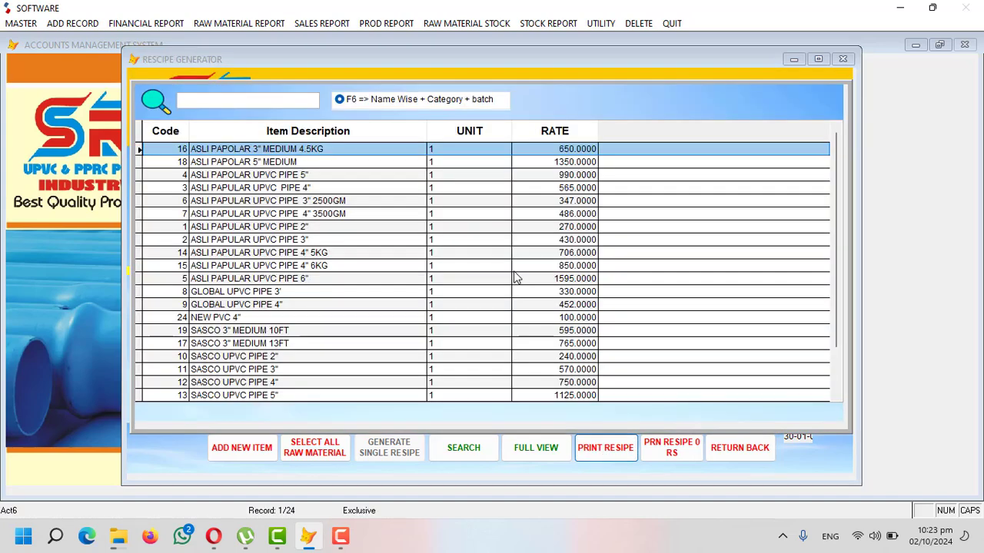
pyautogui.press('Return')
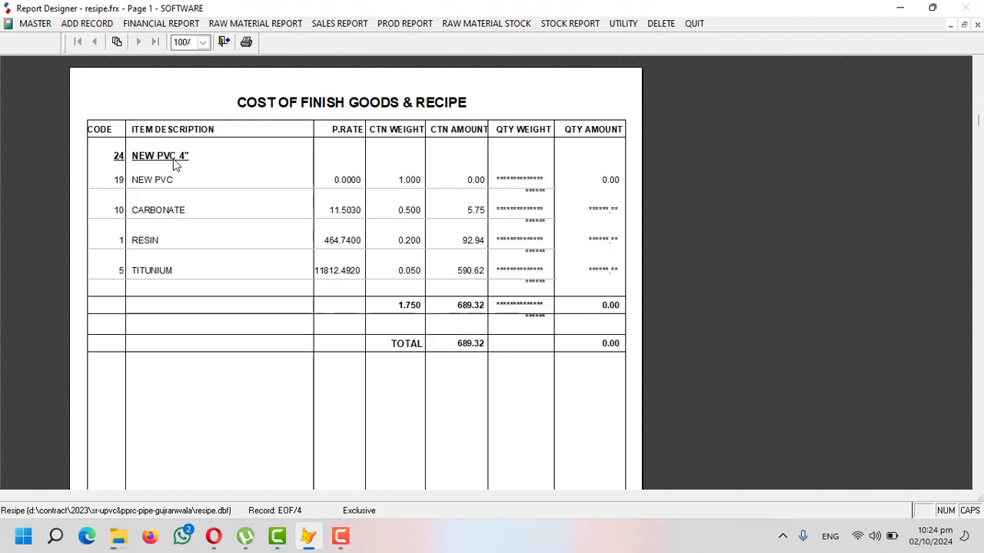
pyautogui.press('Escape')
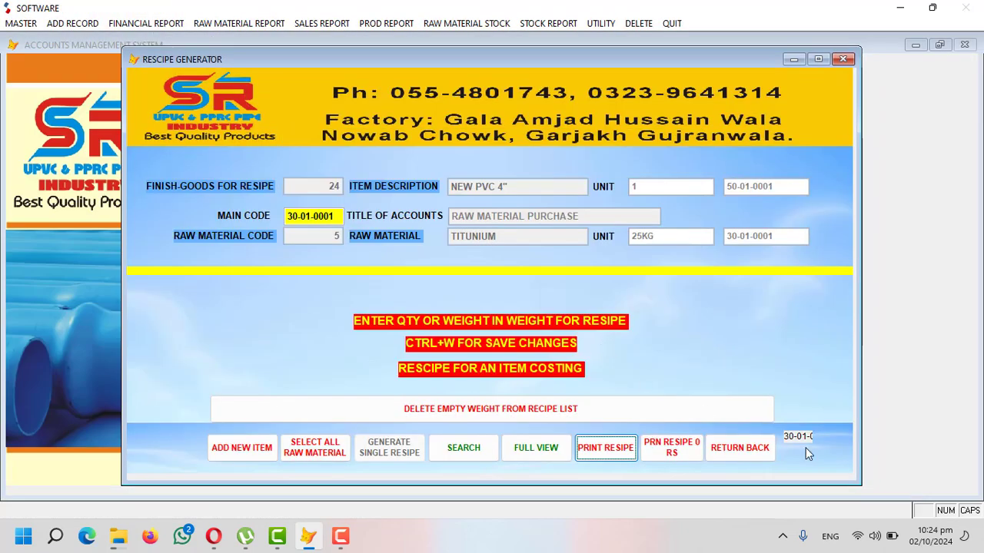
pyautogui.click(731, 446)
# Step: Preview the raw material stock in hand report up to 02/10/2024 and examine the listed quantities
pyautogui.click(489, 24)
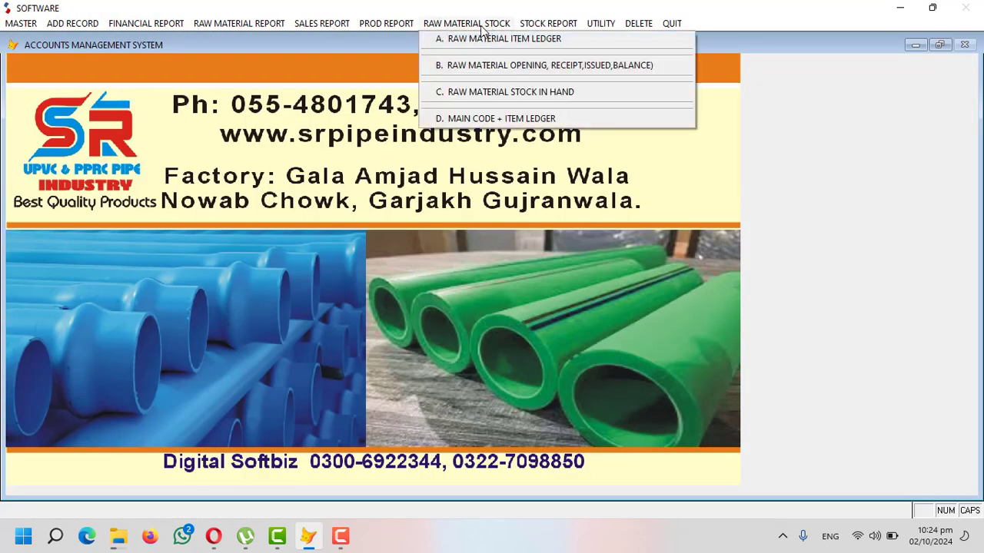
pyautogui.click(489, 92)
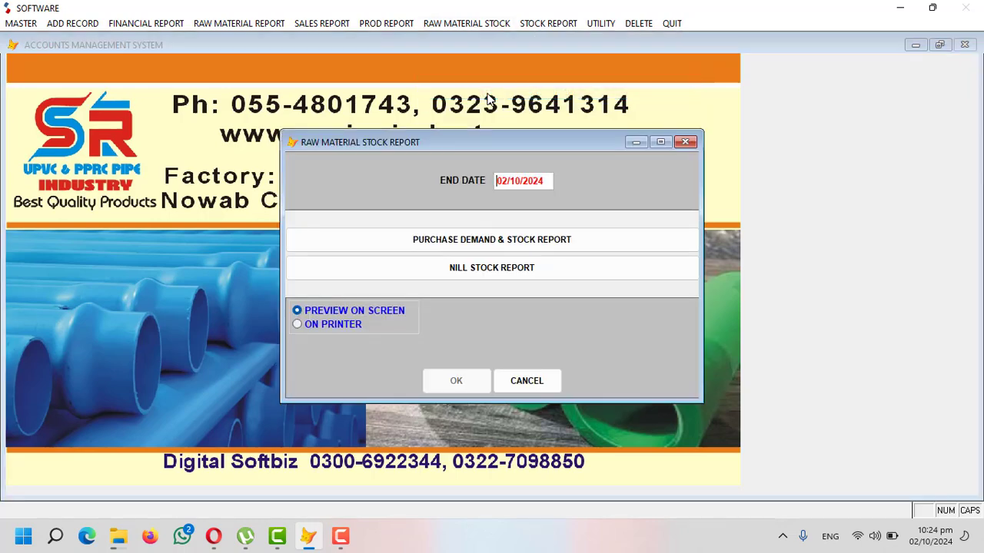
pyautogui.press('Return')
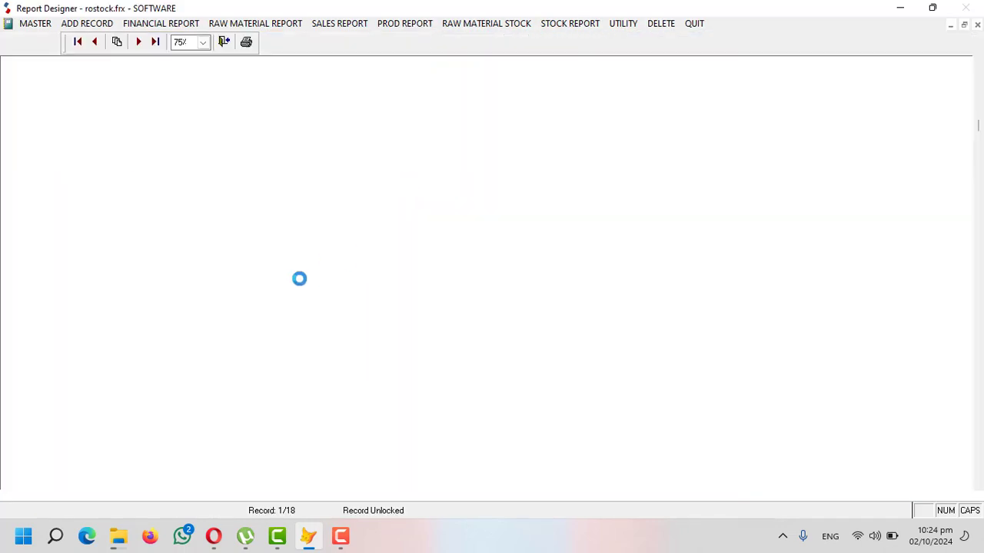
pyautogui.scroll(-2, 299, 286)
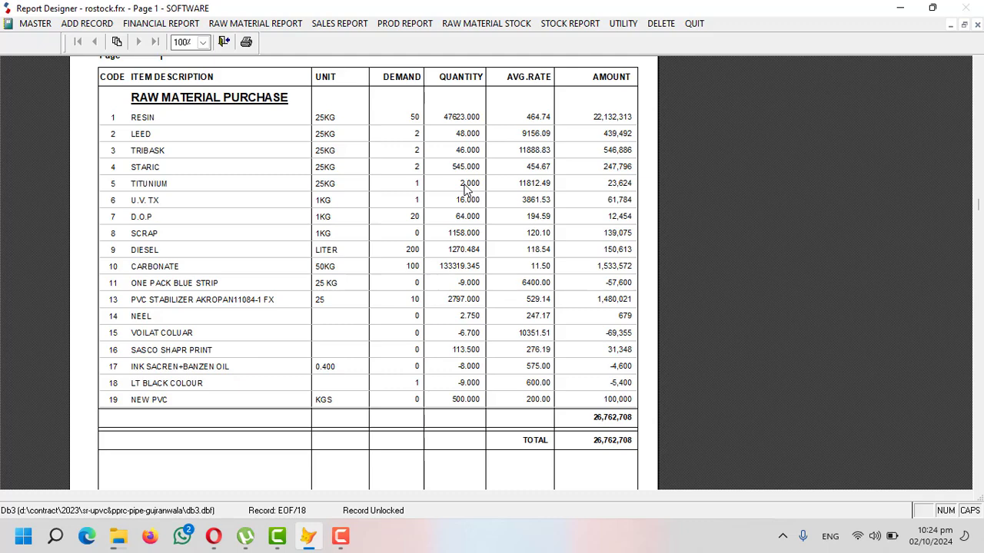
pyautogui.press('Escape')
# Step: Start an item production entry with recipe charges dated 02/10/2024, using voucher type J and the RAW MATERIAL CONSUMED expenses account
pyautogui.click(143, 24)
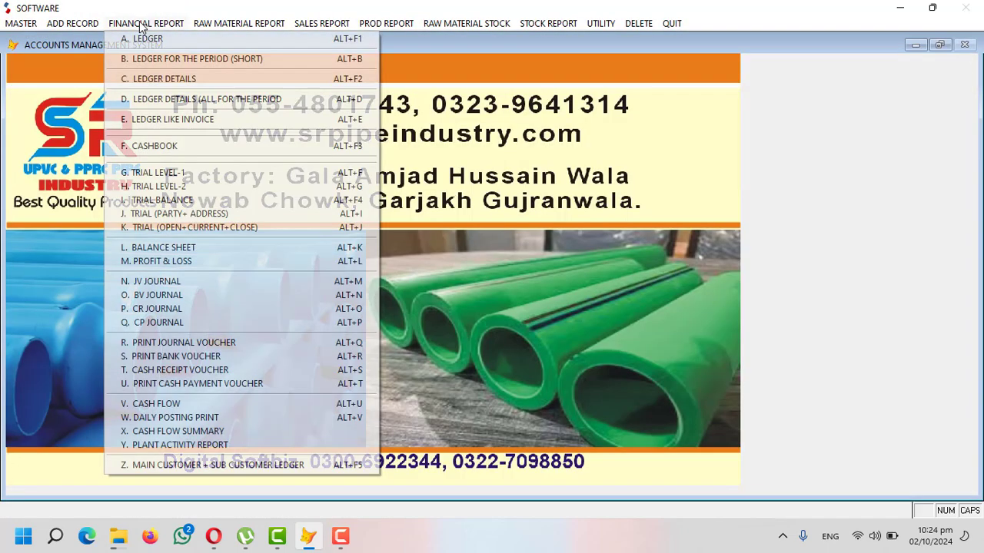
pyautogui.moveTo(95, 24)
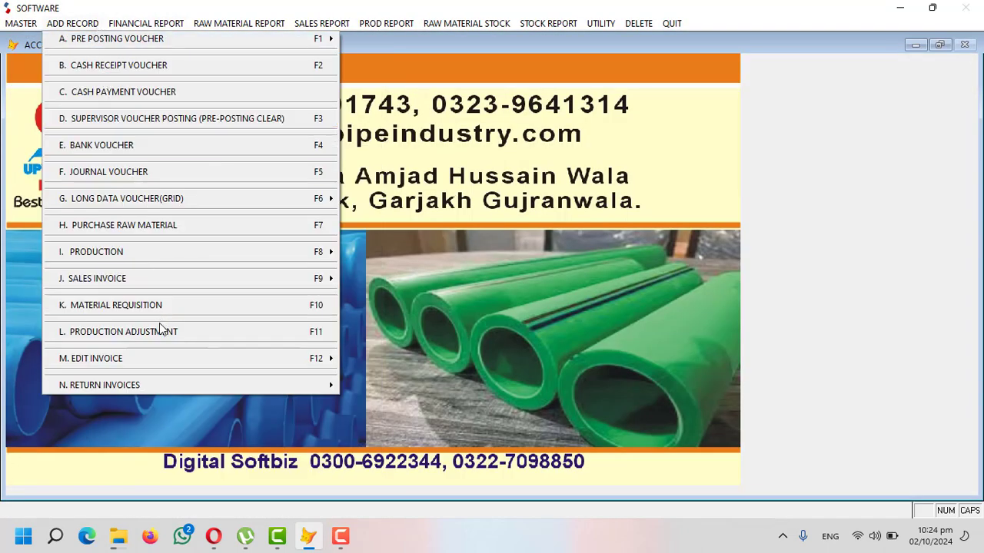
pyautogui.moveTo(252, 255)
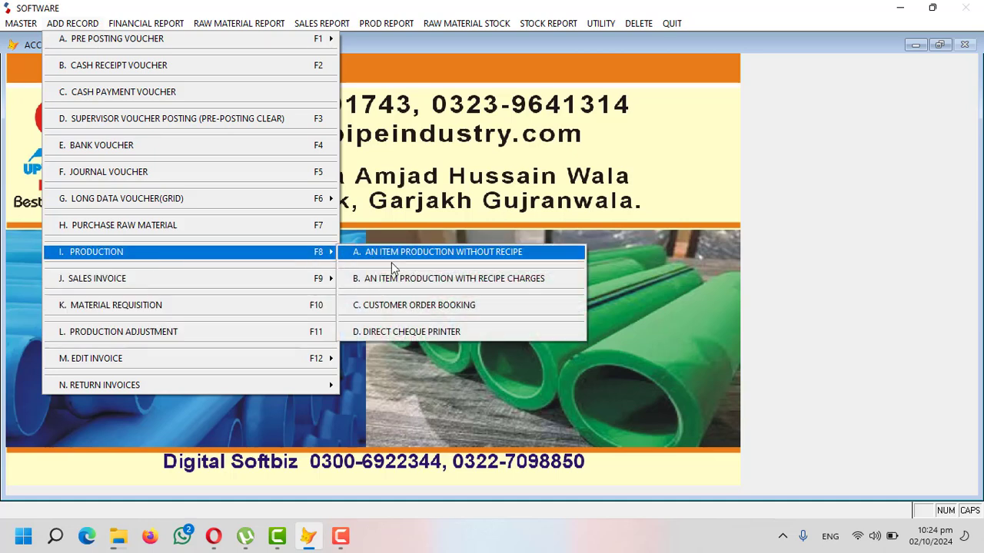
pyautogui.click(433, 283)
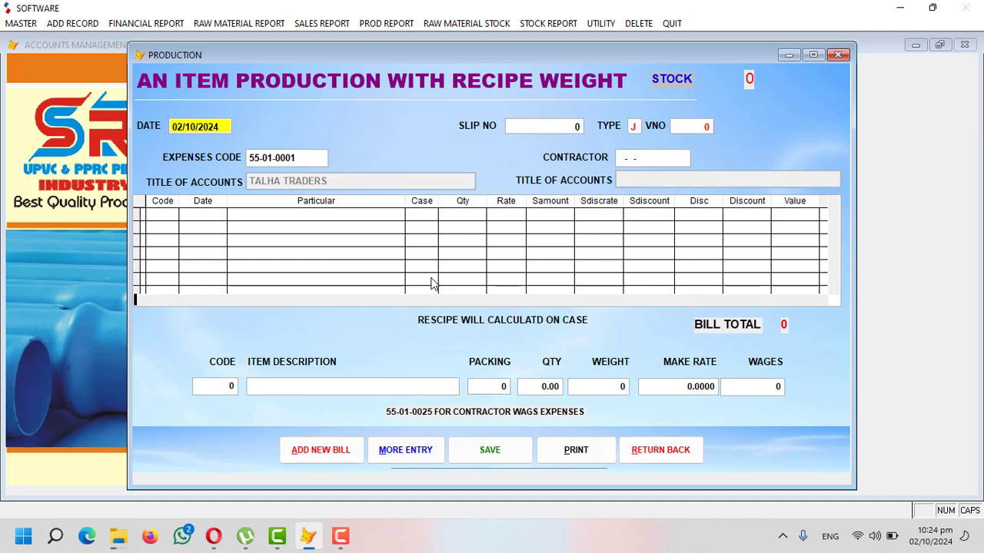
pyautogui.press('Return')
pyautogui.press('Return')
pyautogui.press('Return')
pyautogui.press('Return')
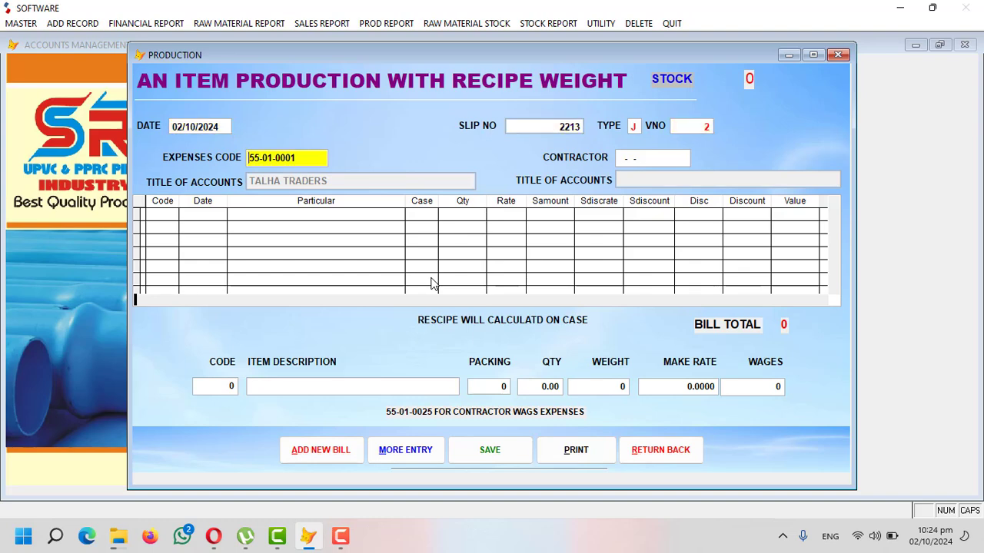
pyautogui.press('Return')
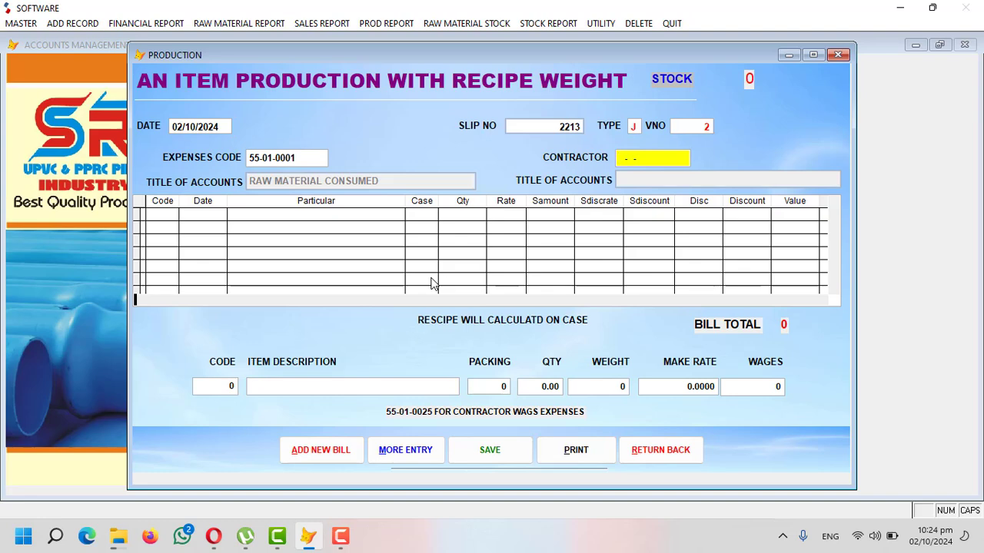
# Step: Choose AL-ABBAS CHEMICALS from the accounts list as the contractor for the production entry
pyautogui.press('Return')
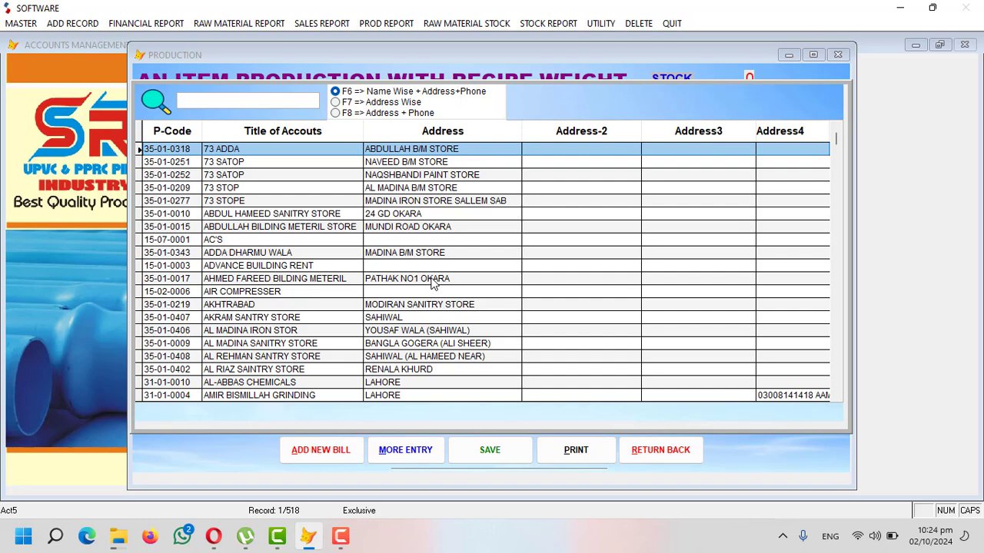
pyautogui.press('Down')
pyautogui.press('Down')
pyautogui.press('Down')
pyautogui.press('Down')
pyautogui.press('Down')
pyautogui.press('Down')
pyautogui.press('Down')
pyautogui.press('Down')
pyautogui.press('Down')
pyautogui.press('Down')
pyautogui.press('Down')
pyautogui.press('Down')
pyautogui.press('Down')
pyautogui.press('Down')
pyautogui.press('Down')
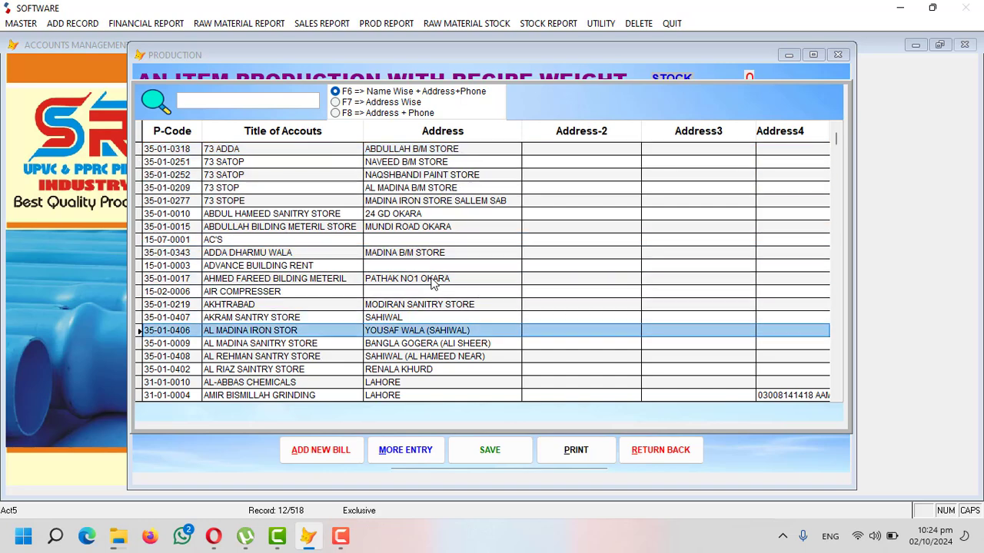
pyautogui.press('Down')
pyautogui.press('Down')
pyautogui.press('Down')
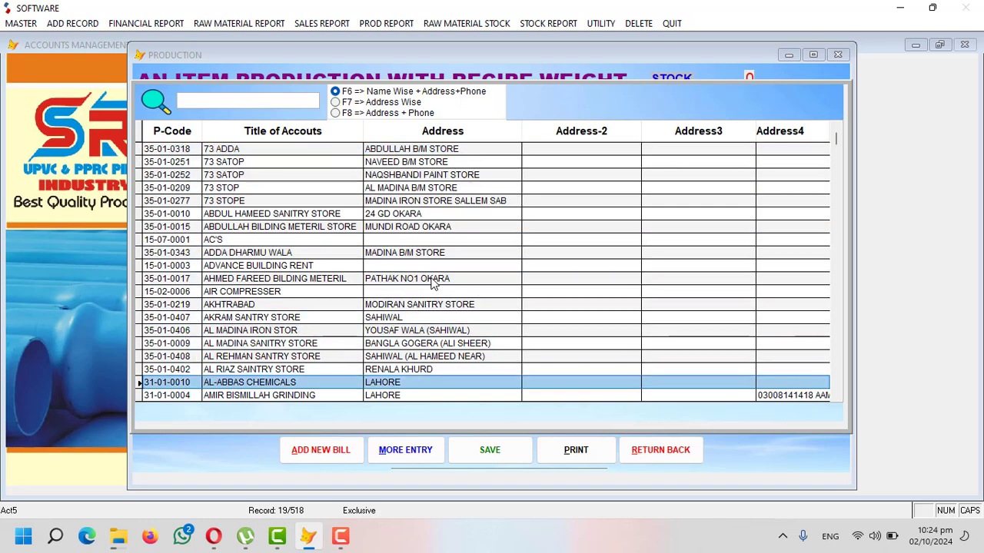
pyautogui.press('Return')
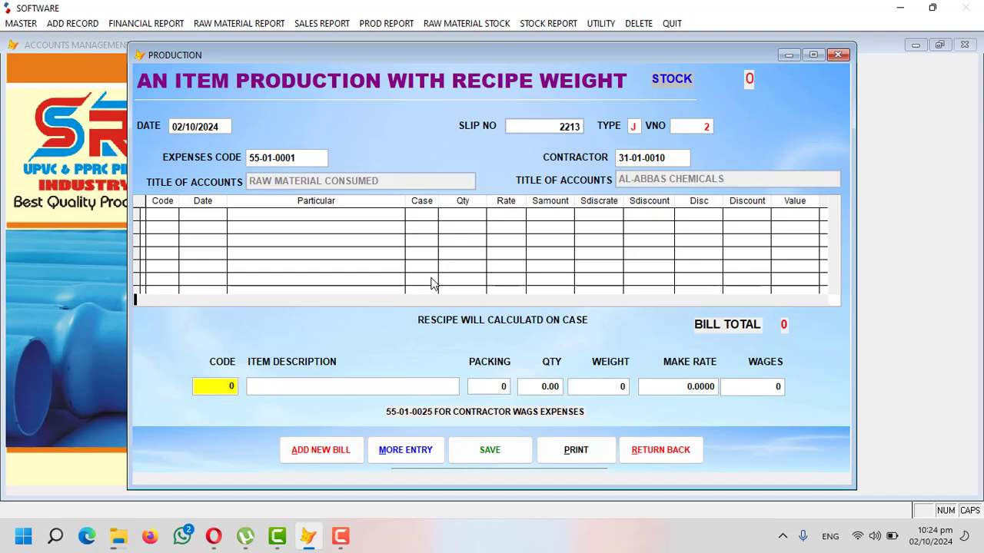
# Step: Choose NEW PVC 4" as the produced item, with packing 1 and a quantity of 10
pyautogui.press('Return')
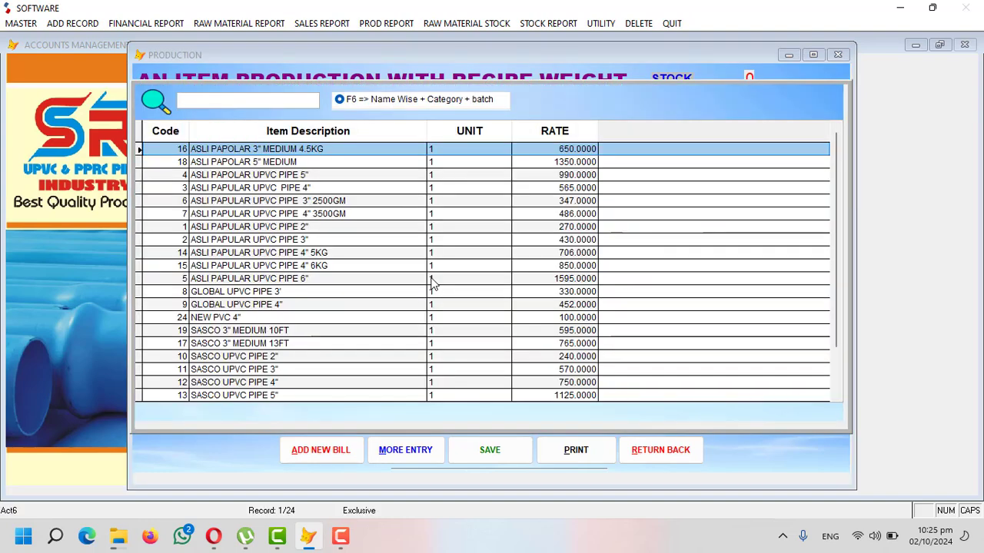
pyautogui.write('NEW')
pyautogui.press('Return')
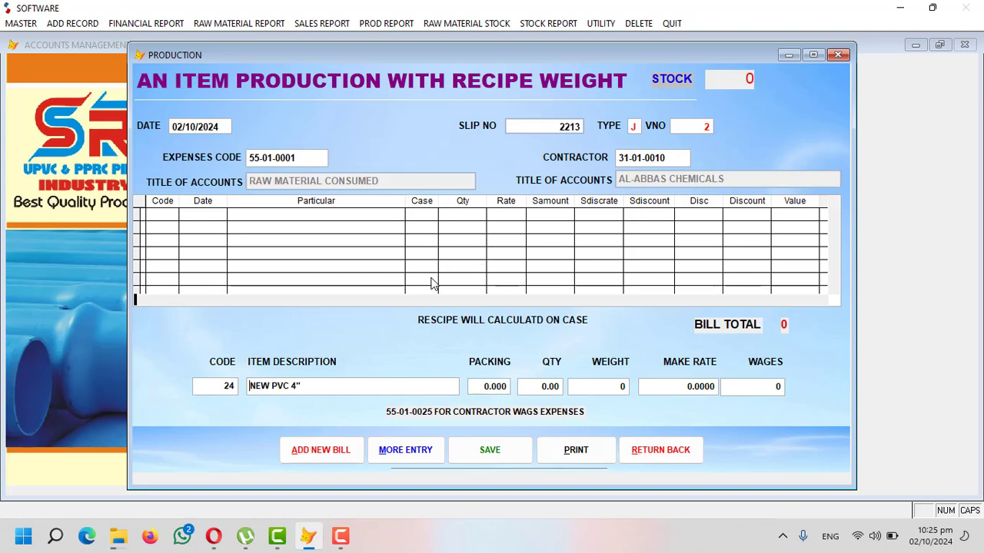
pyautogui.press('Return')
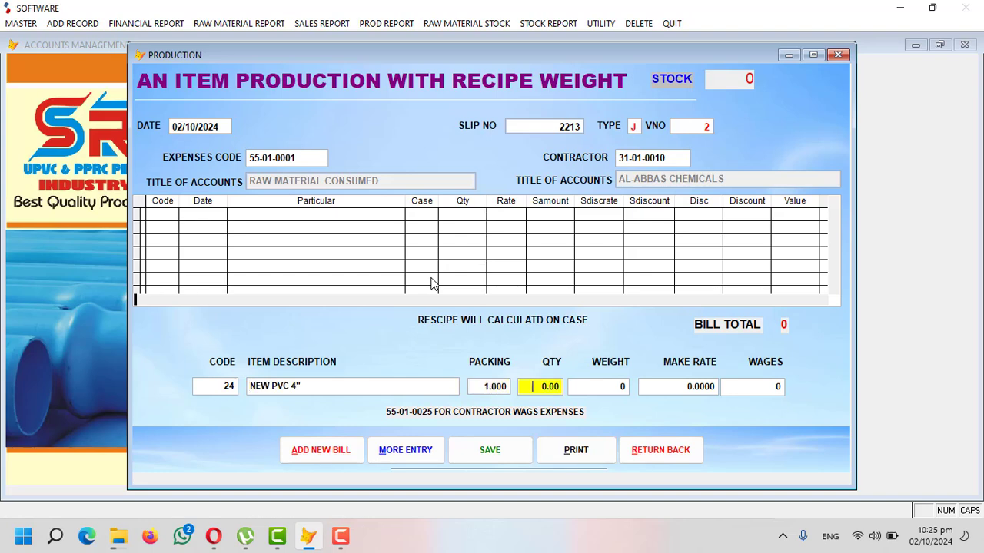
pyautogui.write('10')
pyautogui.press('Return')
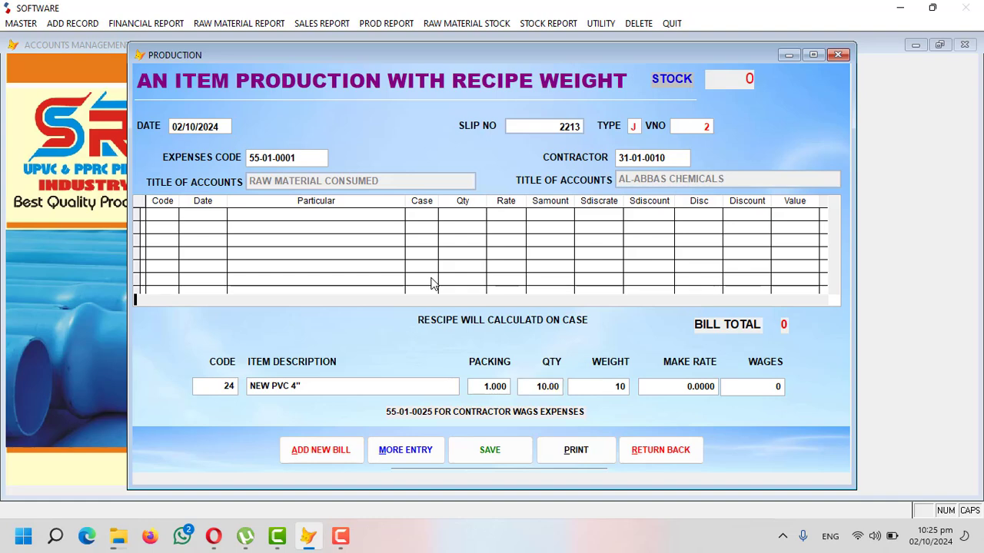
# Step: Set the make rate to 25 for wages of 250, save the production entry, and leave the production form
pyautogui.press('Return')
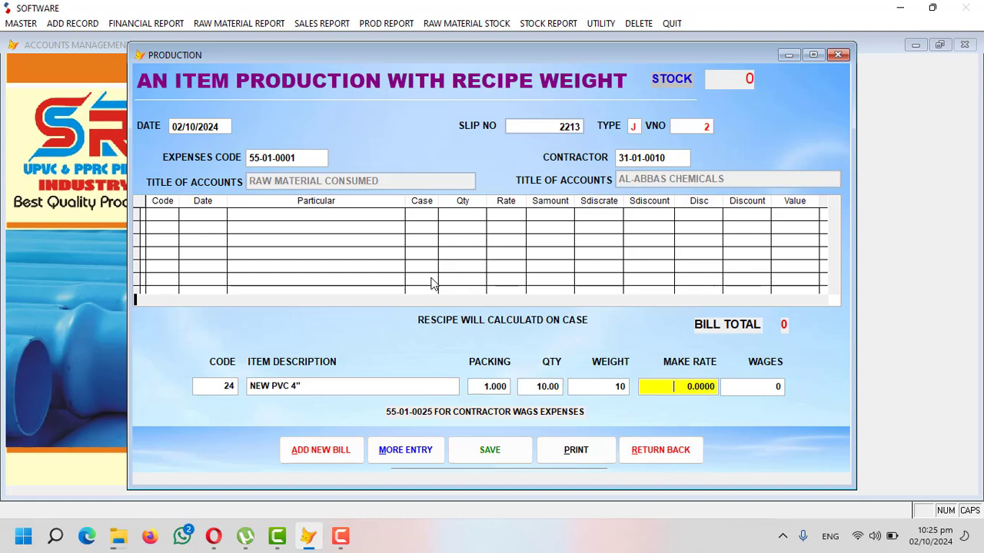
pyautogui.write('25')
pyautogui.press('Return')
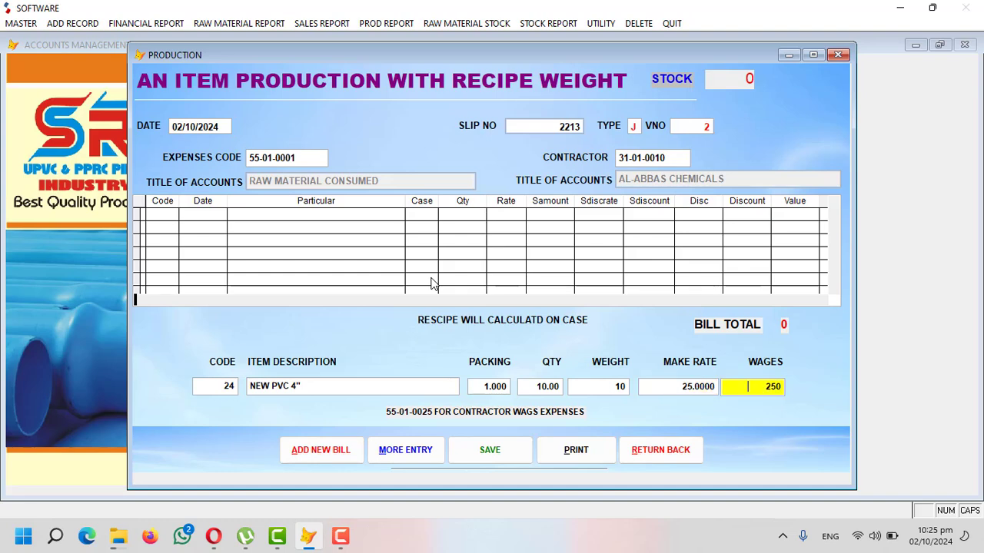
pyautogui.press('Return')
pyautogui.press('Return')
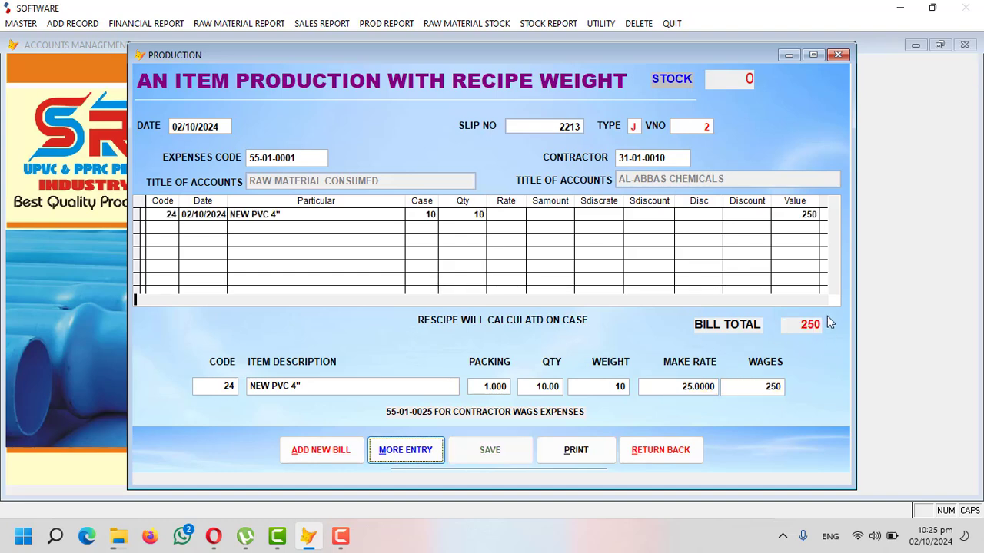
pyautogui.click(664, 455)
# Step: Preview the daily raw material consumption report for 02/10/2024 and examine the materials used by the production
pyautogui.click(216, 22)
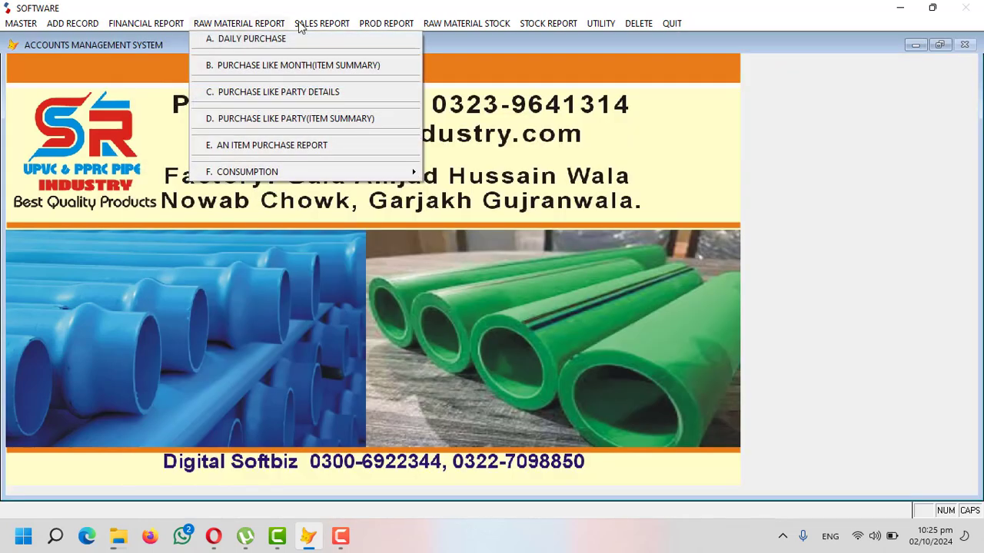
pyautogui.click(268, 23)
pyautogui.click(230, 22)
pyautogui.moveTo(266, 176)
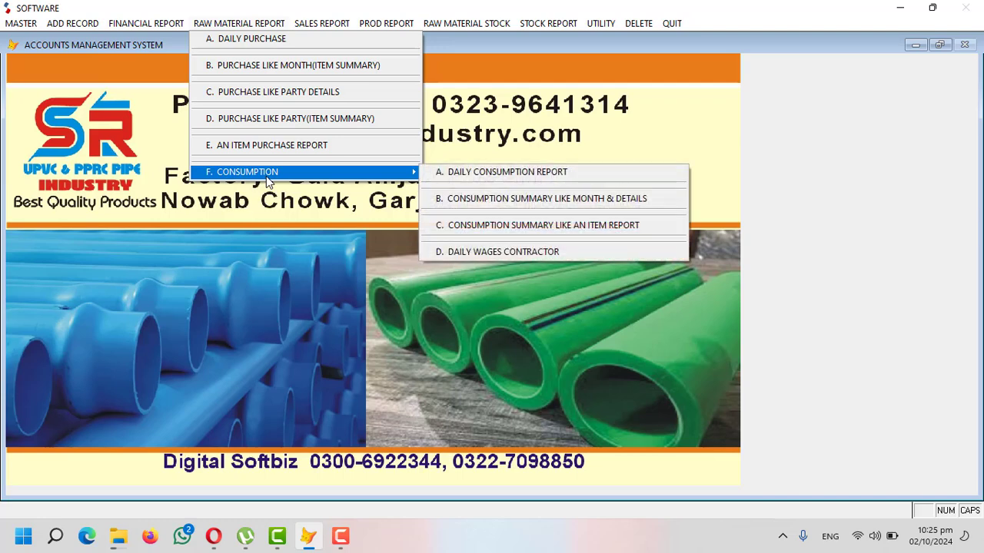
pyautogui.click(470, 179)
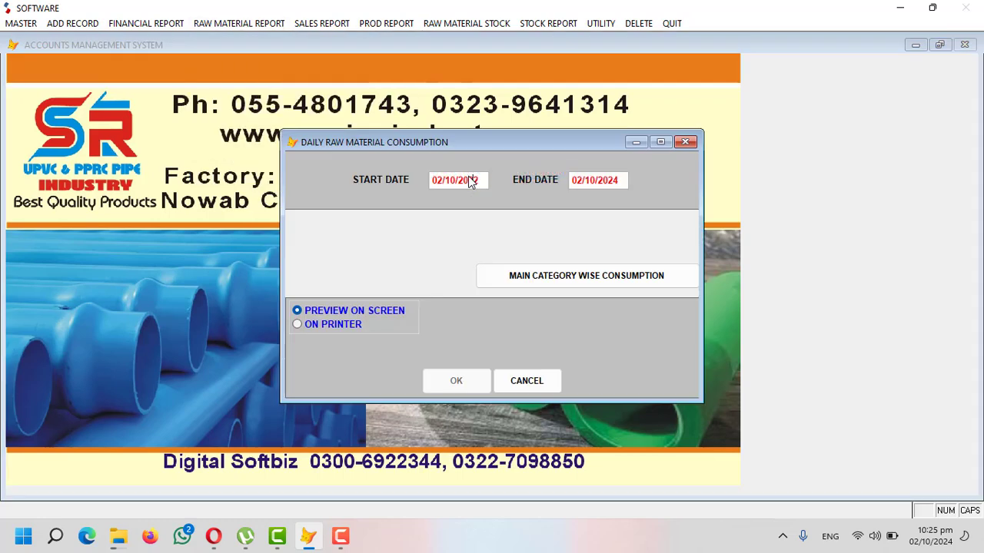
pyautogui.press('Return')
pyautogui.press('Return')
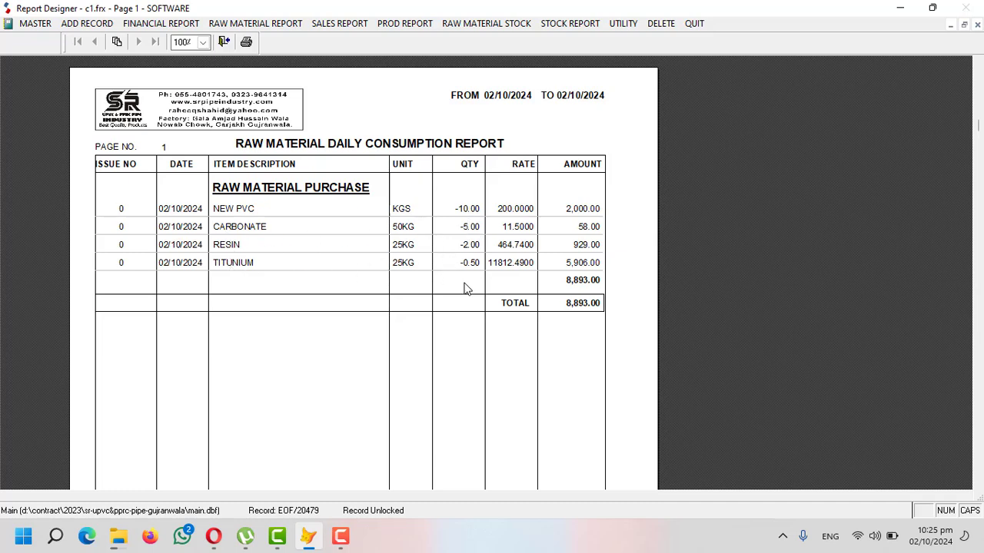
pyautogui.press('Escape')
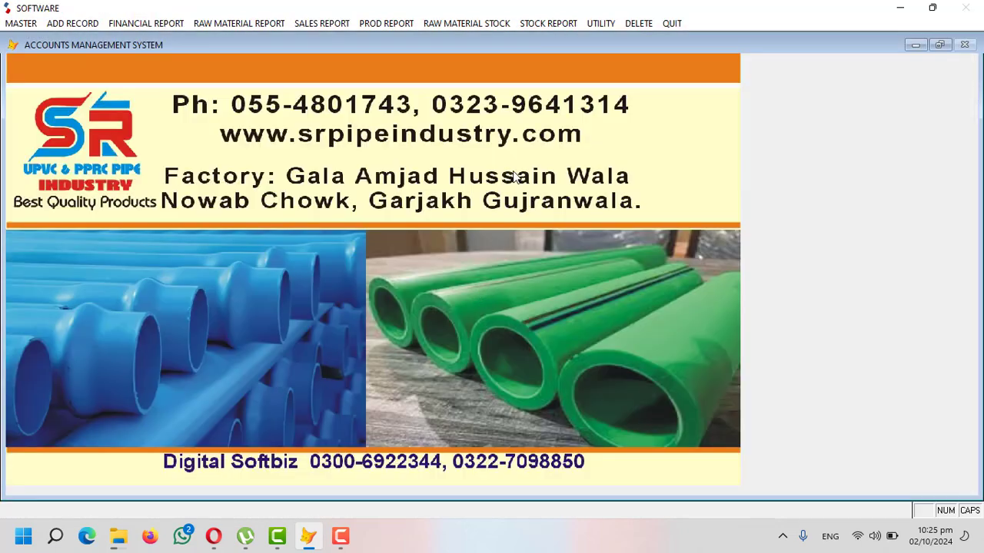
# Step: Preview the raw material stock report up to 02/10/2024, examine the remaining material quantities down to NEW PVC, and close it
pyautogui.click(527, 23)
pyautogui.click(486, 25)
pyautogui.click(487, 27)
pyautogui.click(497, 93)
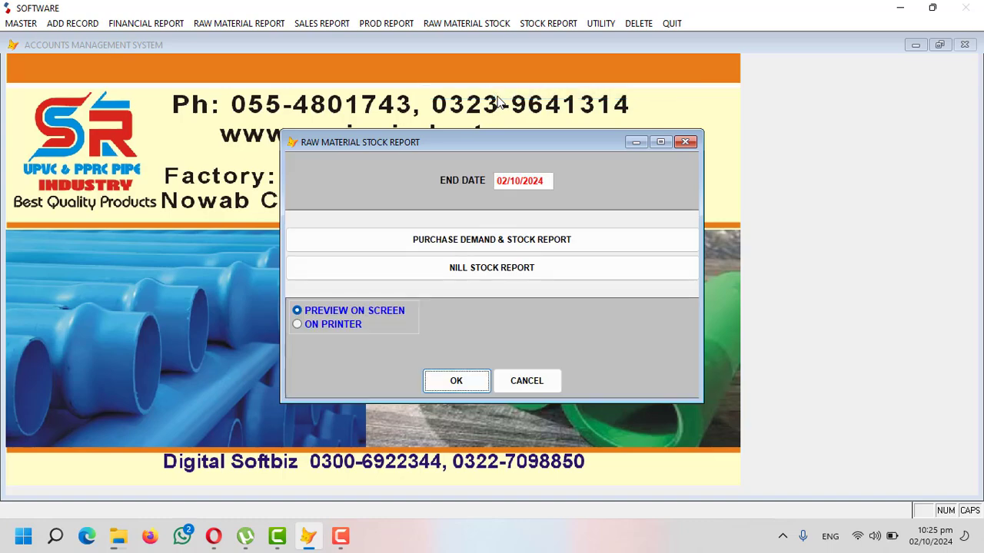
pyautogui.press('Return')
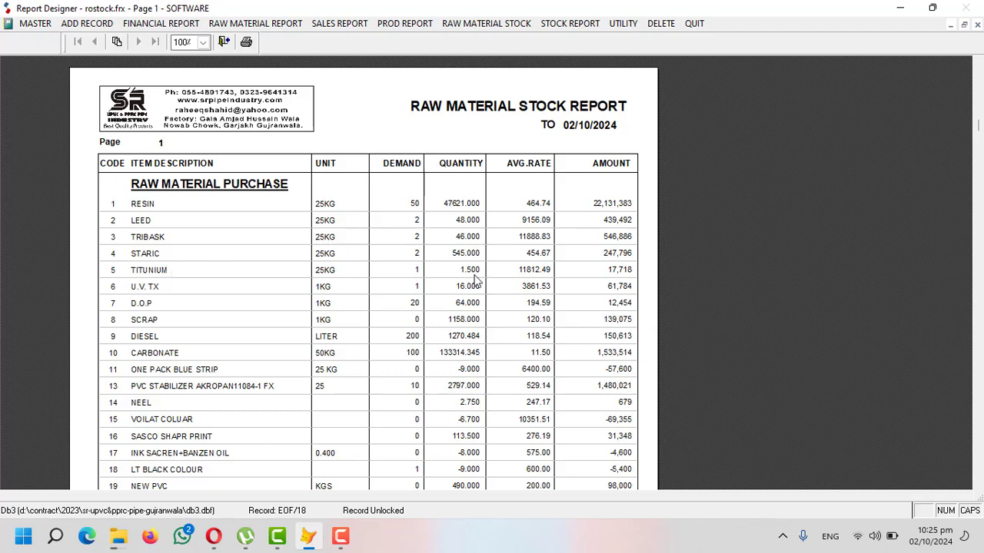
pyautogui.scroll(-1, 475, 282)
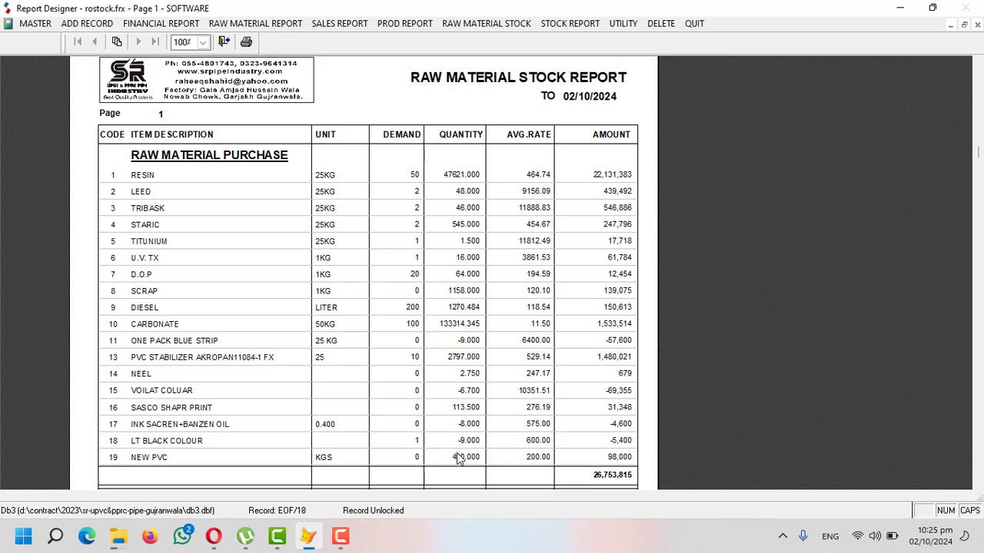
pyautogui.press('Escape')
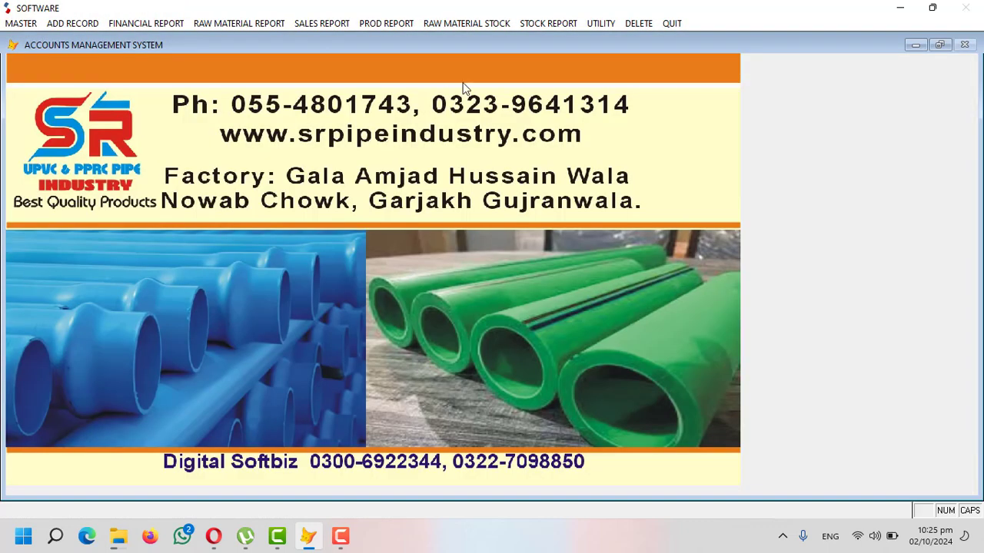
# Step: Preview the stock in hand report up to 02/10/2024, examine the finished pipe stock including NEW PVC 4", and leave the report
pyautogui.click(541, 24)
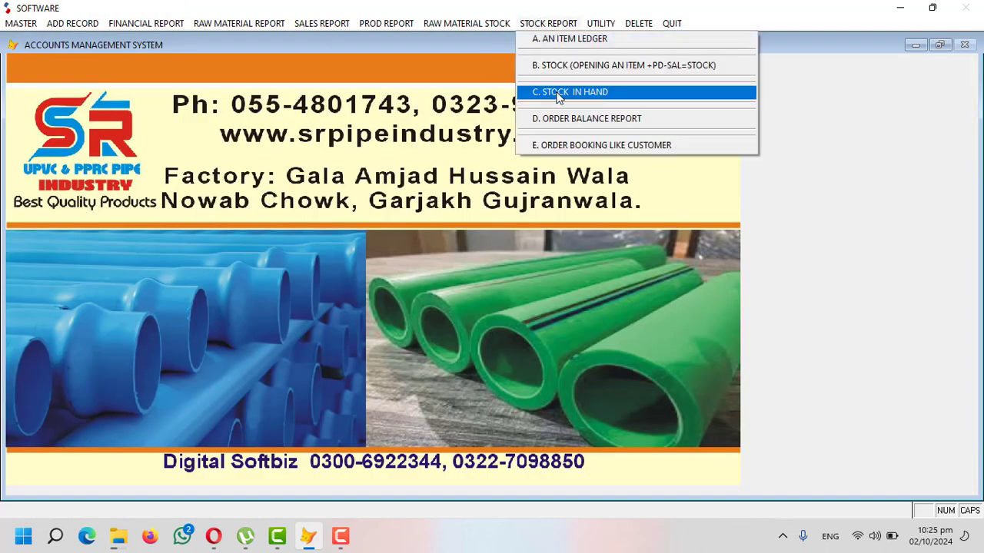
pyautogui.click(584, 93)
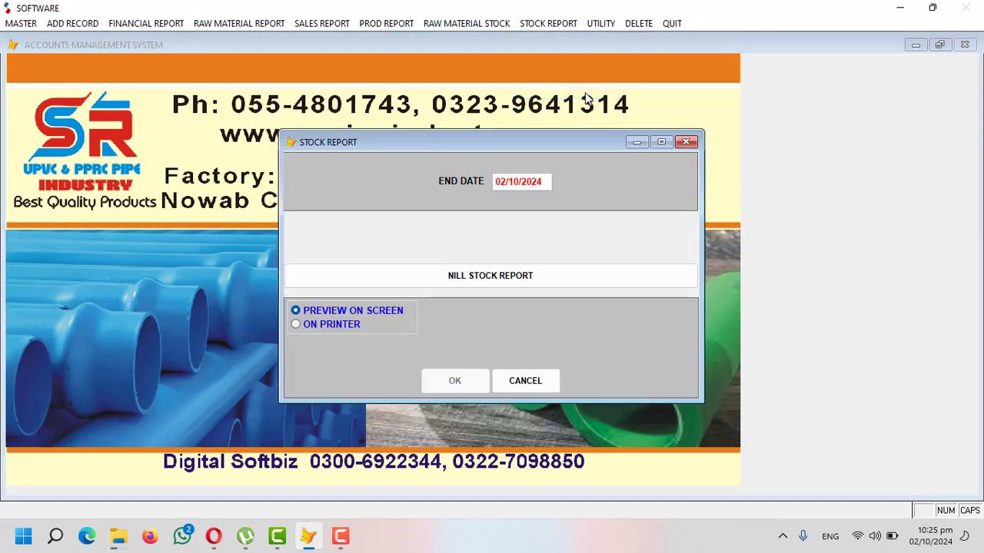
pyautogui.press('Return')
pyautogui.press('Return')
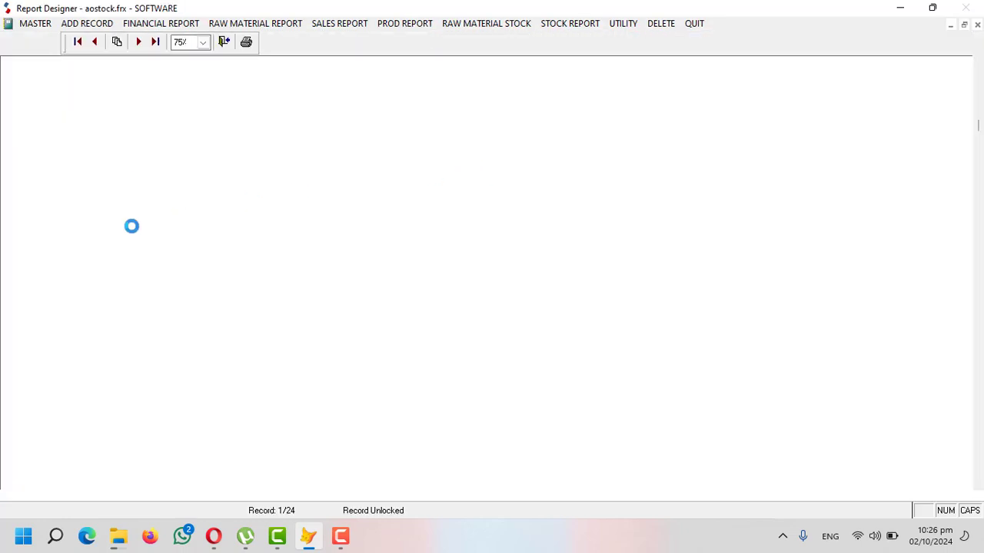
pyautogui.scroll(-5, 176, 246)
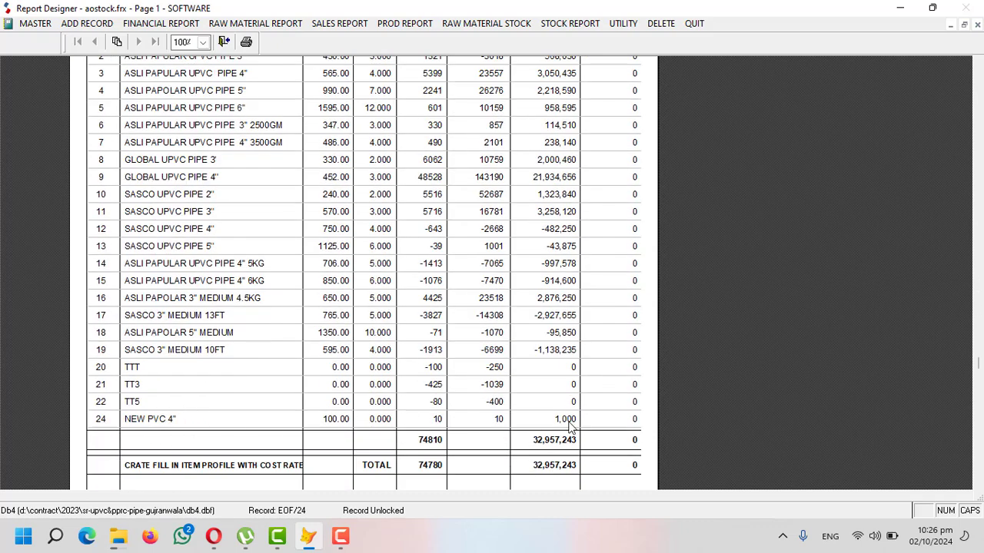
pyautogui.scroll(8, 570, 432)
pyautogui.scroll(-8, 536, 175)
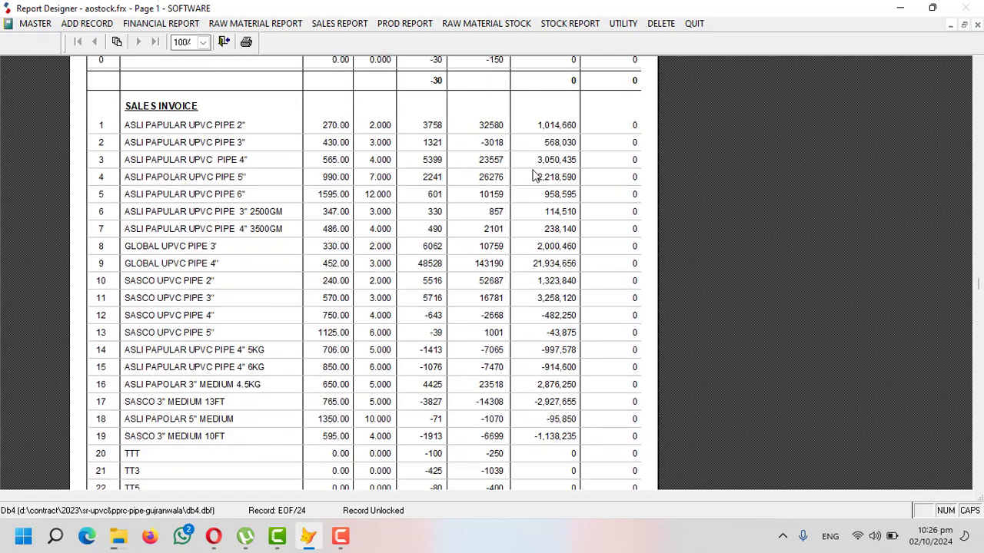
pyautogui.scroll(-5, 537, 175)
pyautogui.press('Escape')
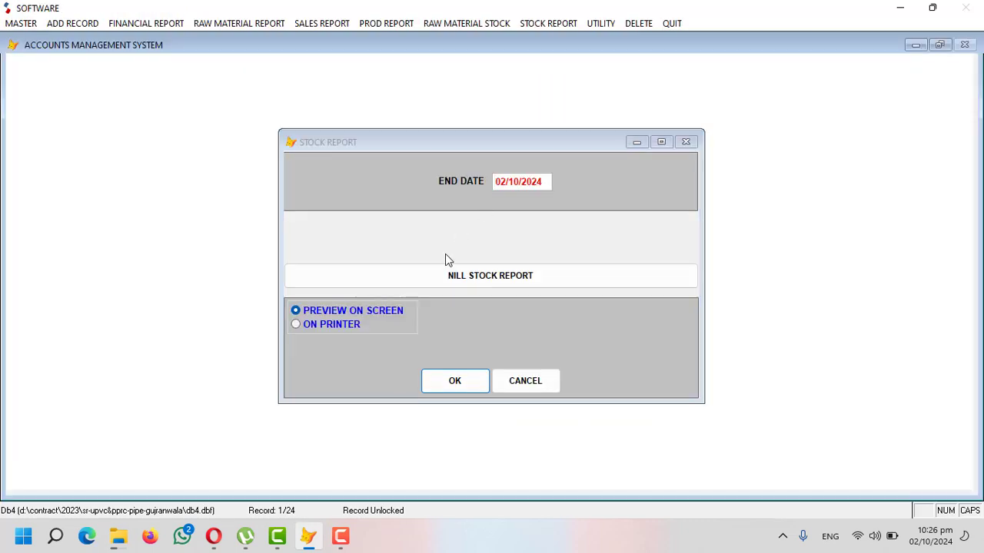
pyautogui.press('Escape')
# Step: Start a sales invoice dated 02/10/2024 and choose the customer's account as both party and order party
pyautogui.click(76, 24)
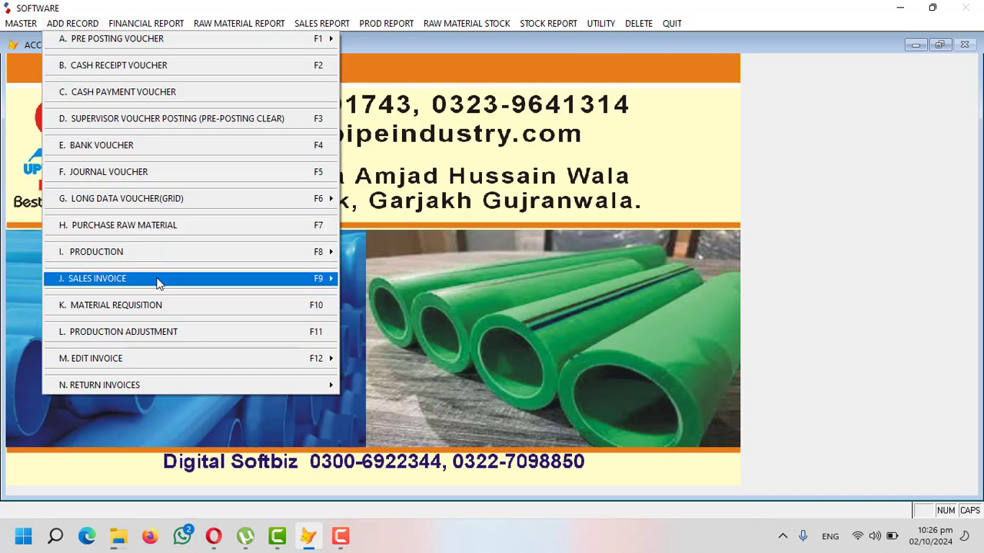
pyautogui.moveTo(176, 283)
pyautogui.click(372, 281)
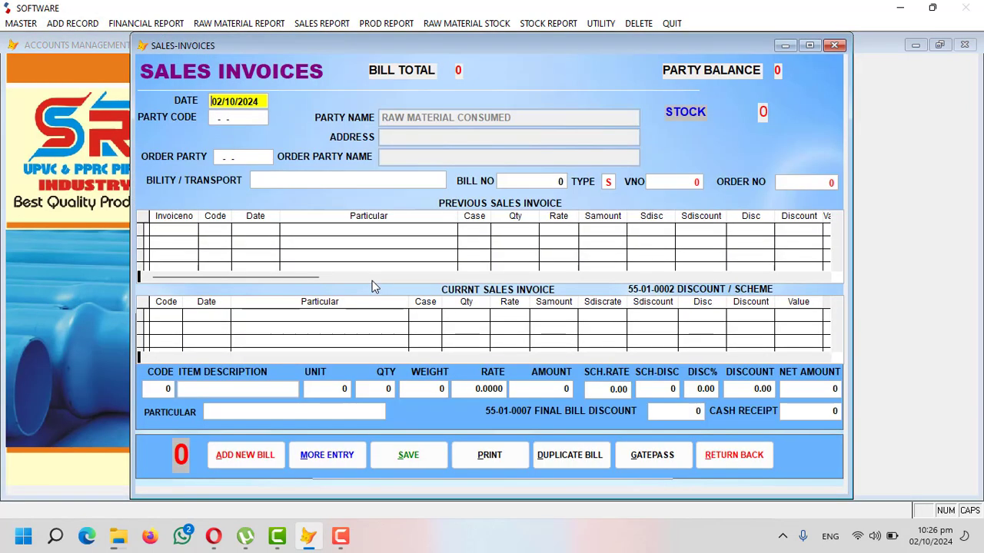
pyautogui.press('Return')
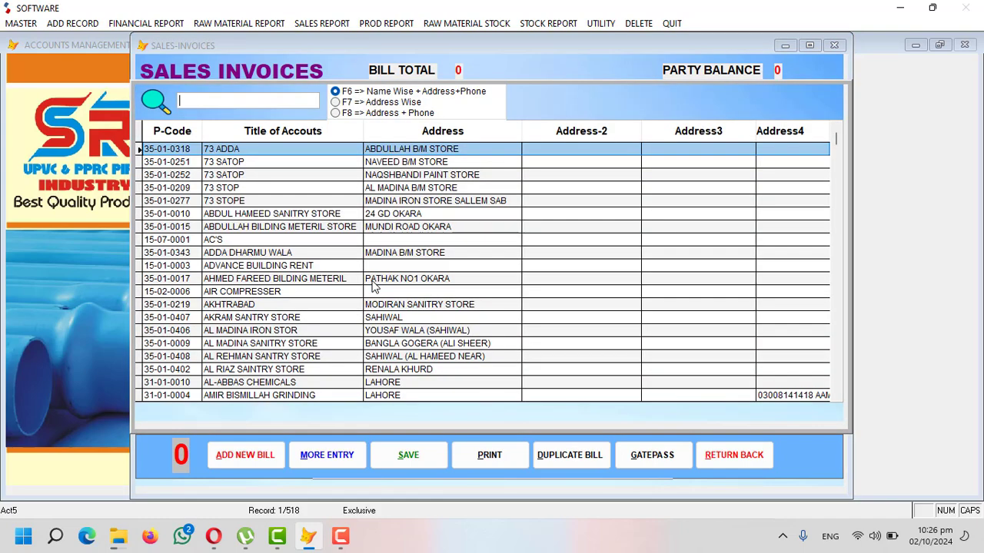
pyautogui.write('NUM')
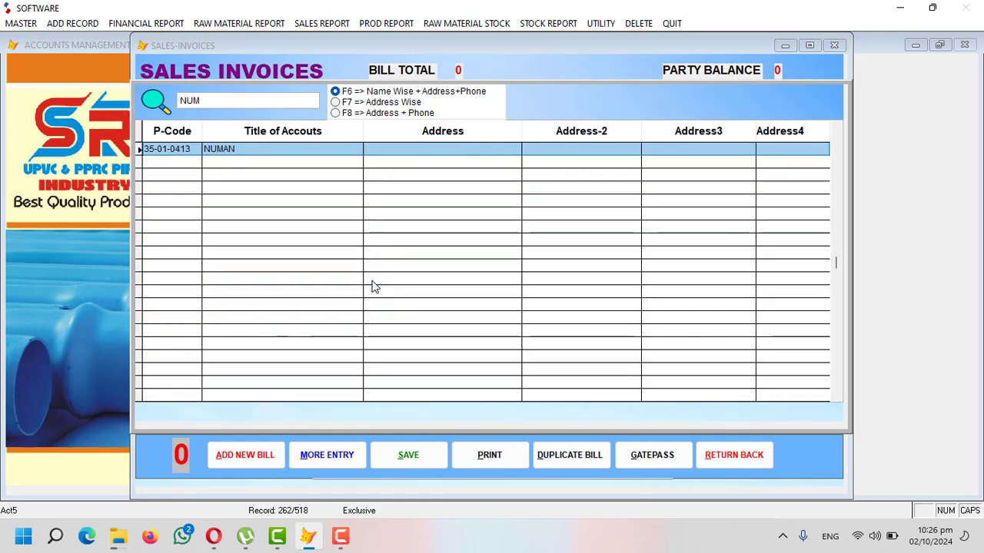
pyautogui.press('Return')
pyautogui.press('Return')
pyautogui.press('Return')
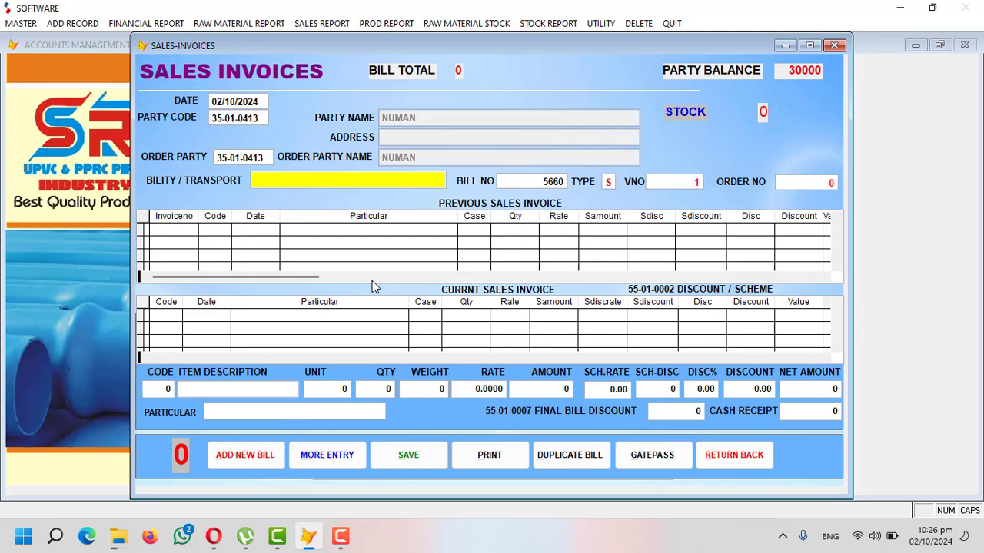
# Step: Leave the transport field blank, keep invoice type S, and choose NEW PVC 4" as the item sold
pyautogui.press('Return')
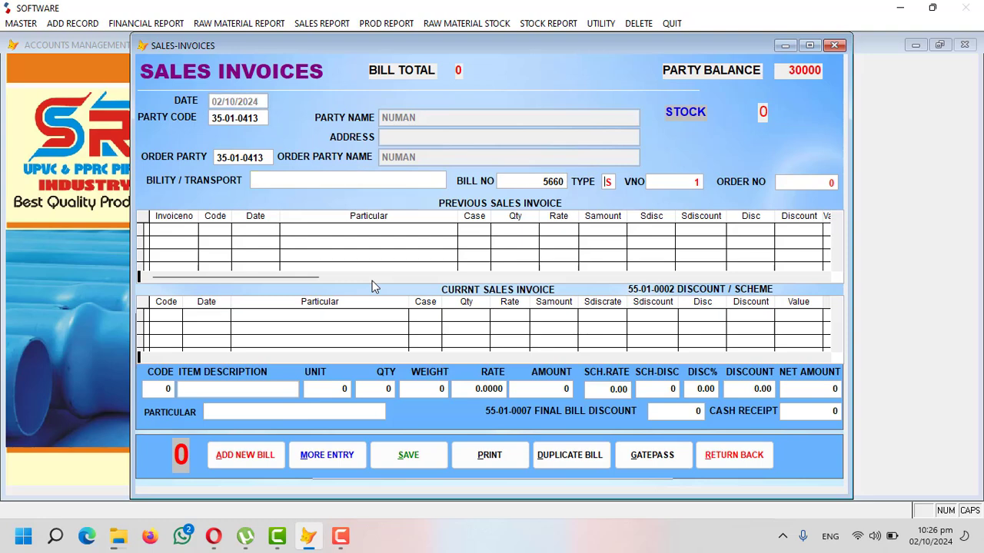
pyautogui.press('Return')
pyautogui.press('Return')
pyautogui.press('Return')
pyautogui.press('Return')
pyautogui.write('NEW')
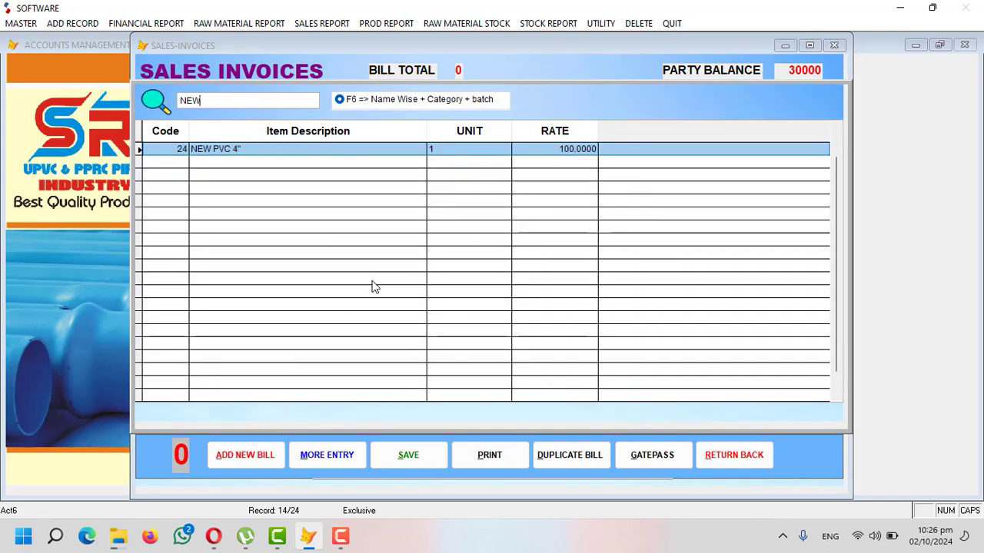
pyautogui.press('Return')
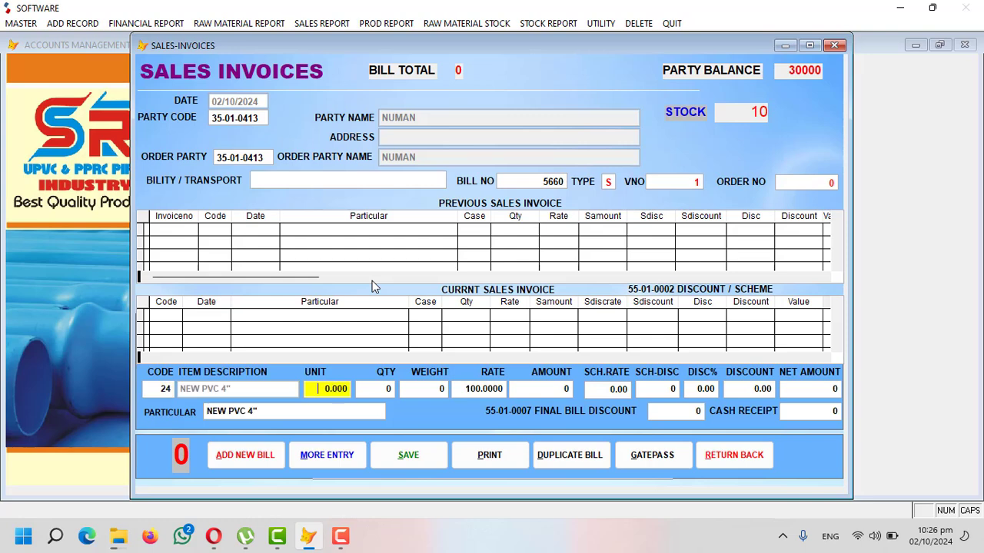
# Step: Set the NEW PVC 4" invoice line to unit 1, quantity 2, weight 2 and rate 800
pyautogui.press('Return')
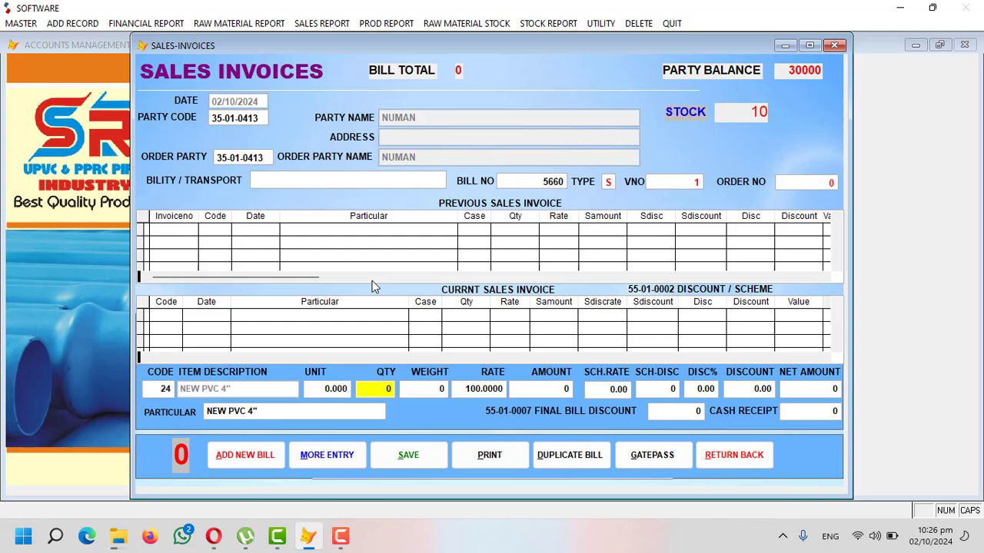
pyautogui.write('2')
pyautogui.press('Return')
pyautogui.press('Return')
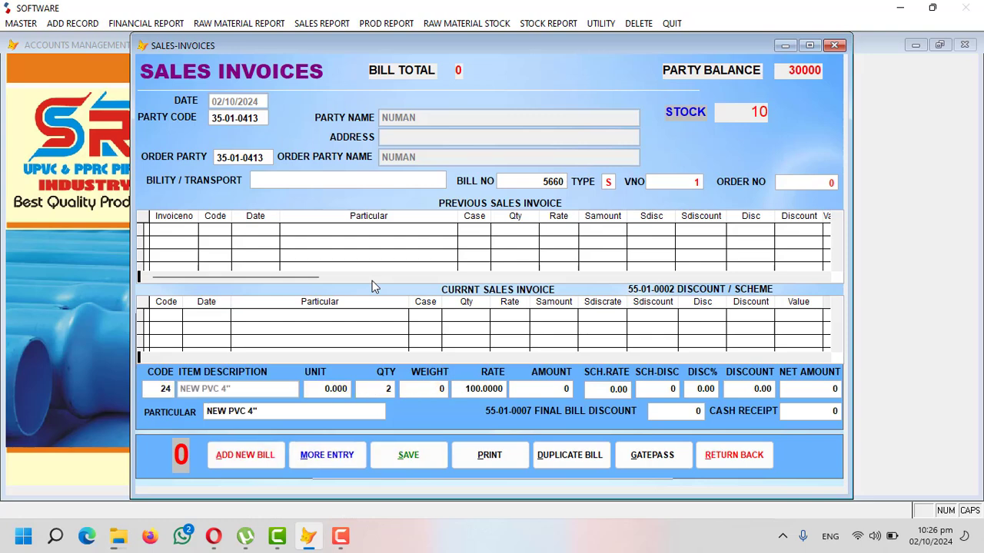
pyautogui.press('Return')
pyautogui.write('1')
pyautogui.press('Return')
pyautogui.press('Return')
pyautogui.write('2')
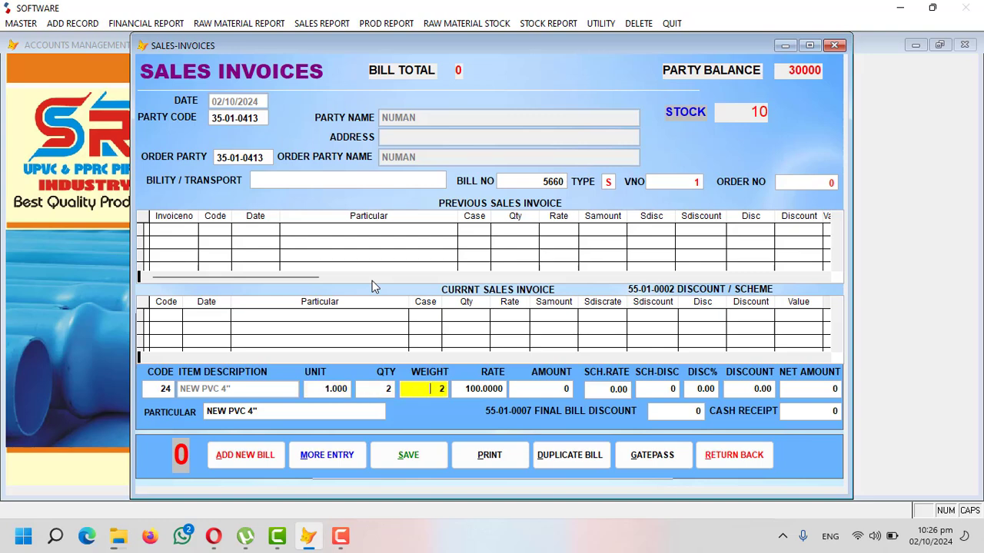
pyautogui.press('Return')
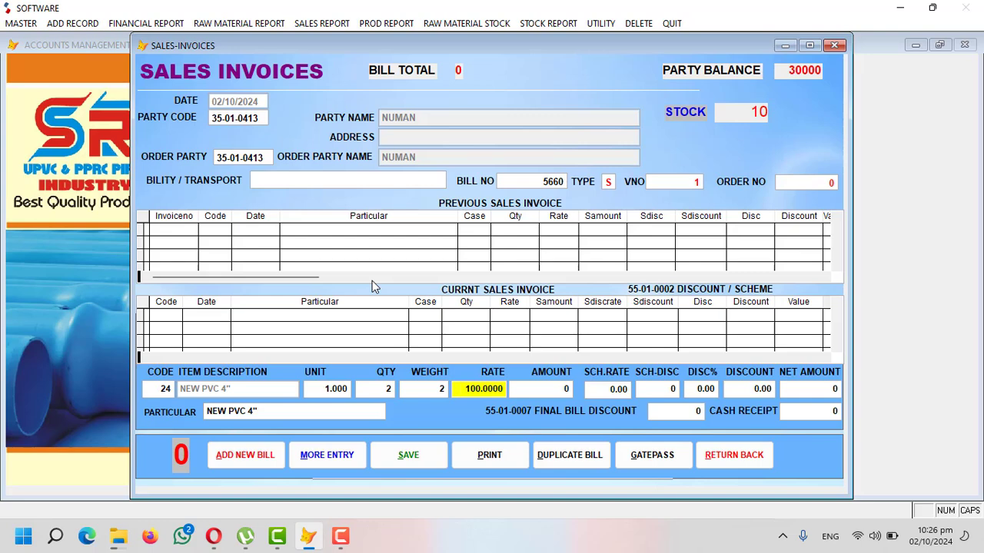
pyautogui.write('8')
pyautogui.press('Return')
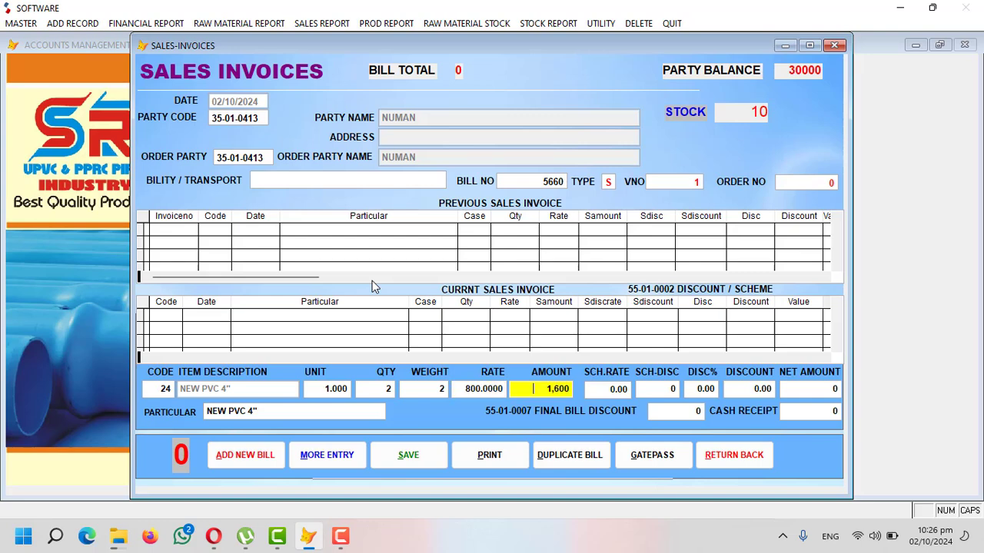
# Step: Keep the scheme, discount and cash receipt values at zero and save the sales invoice line
pyautogui.press('Return')
pyautogui.press('Return')
pyautogui.press('Return')
pyautogui.press('Return')
pyautogui.press('Return')
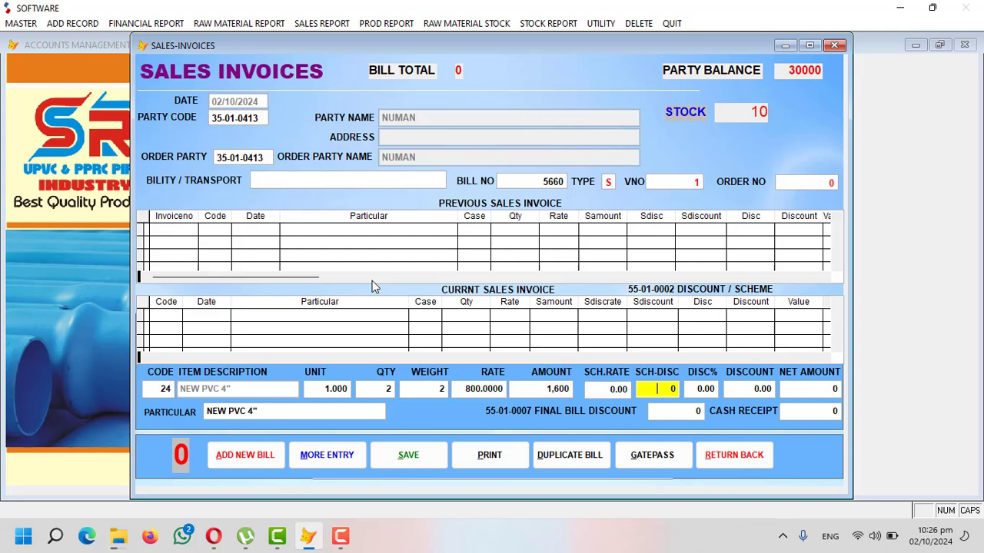
pyautogui.press('Return')
pyautogui.press('Return')
pyautogui.press('Return')
pyautogui.press('Return')
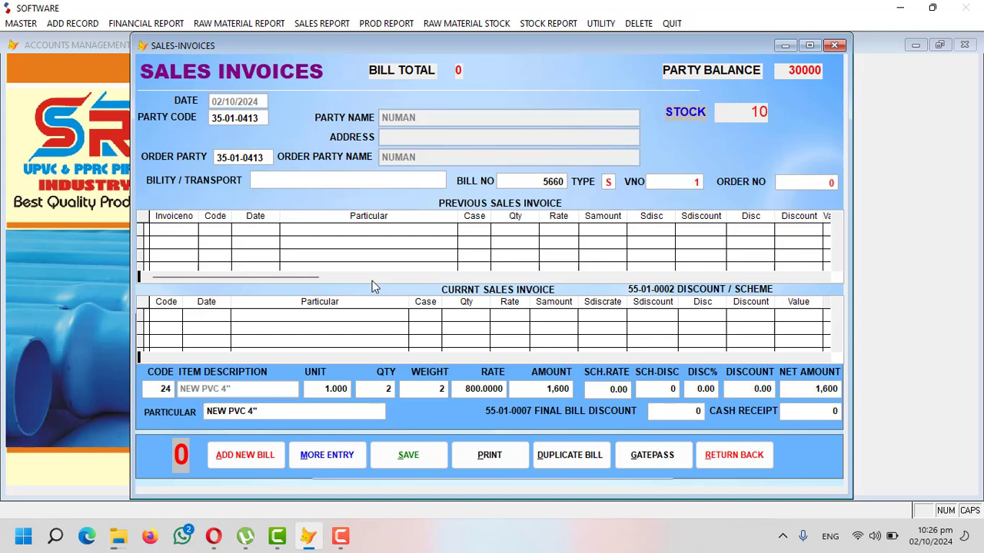
pyautogui.press('Return')
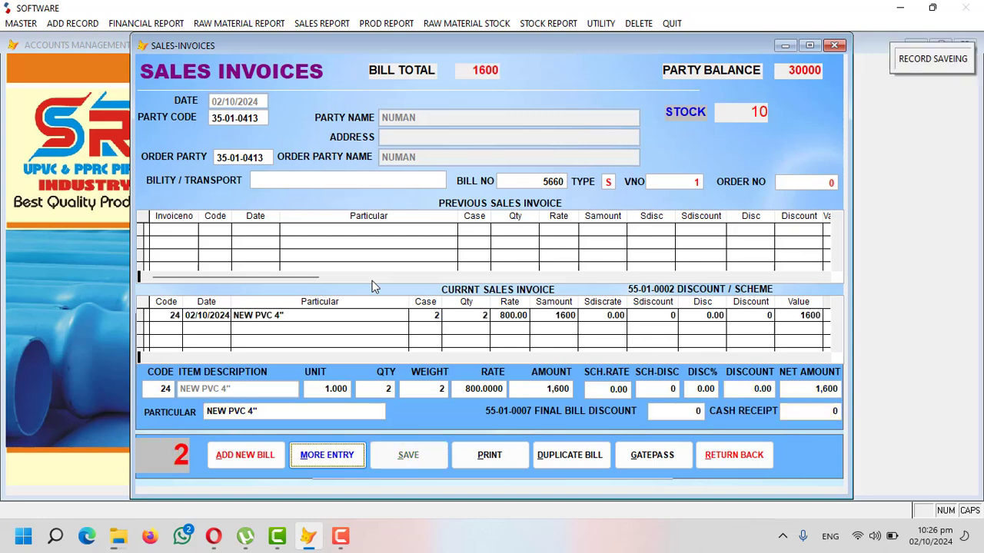
# Step: Preview the saved sales bill on screen without aging or balance, check its amounts, and close it
pyautogui.click(489, 455)
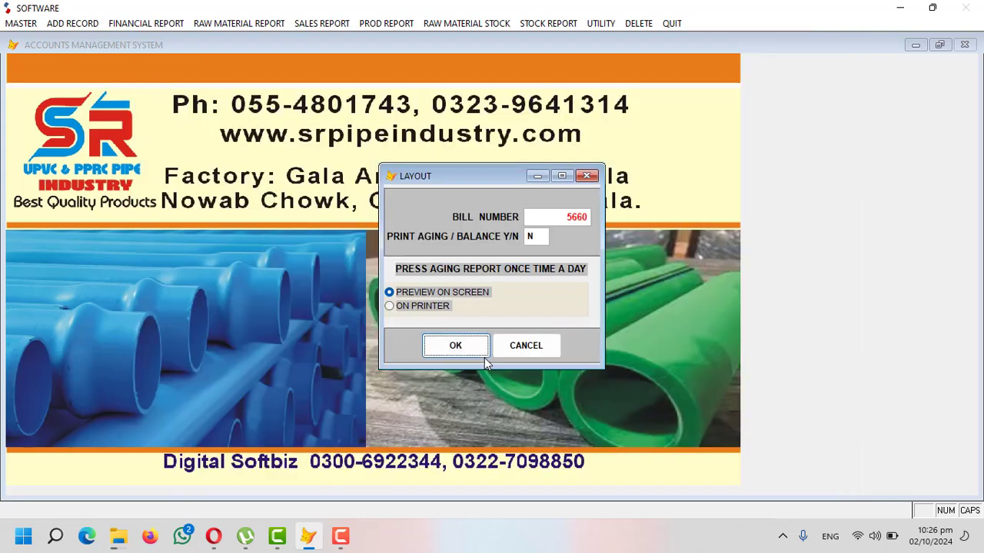
pyautogui.press('Return')
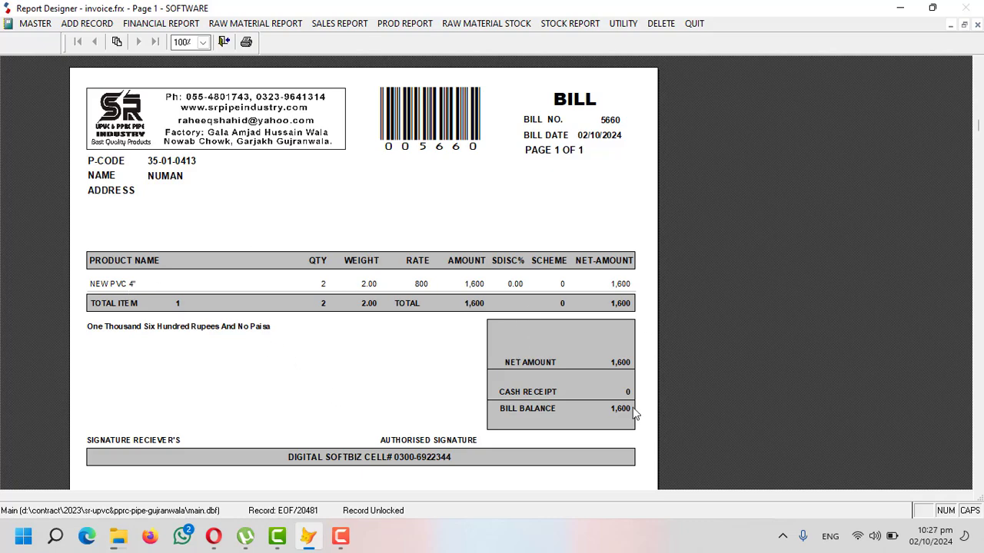
pyautogui.press('Escape')
pyautogui.click(580, 316)
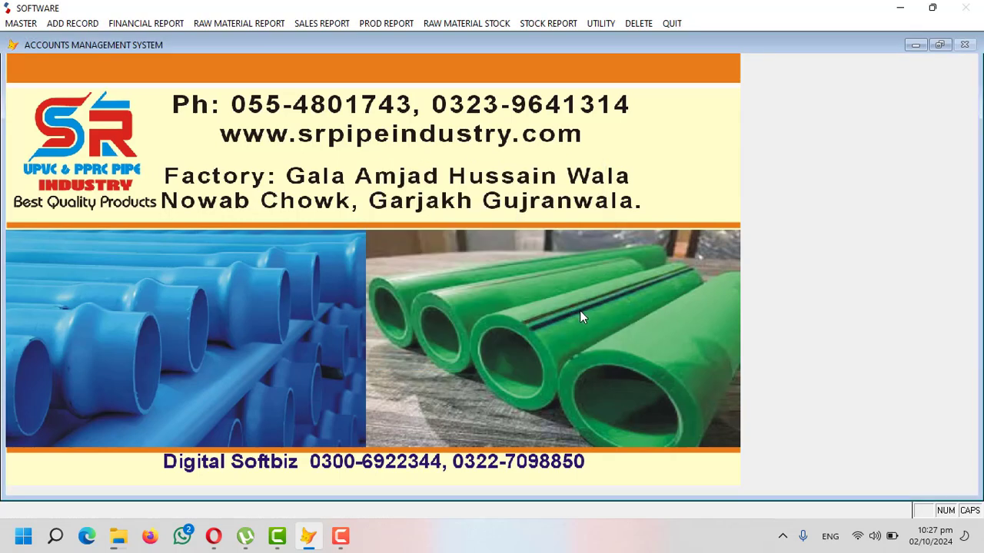
# Step: Preview the daily sales report from 02/10/2024 to 02/10/2024, examine the NEW PVC 4" sale, and close the report
pyautogui.click(339, 23)
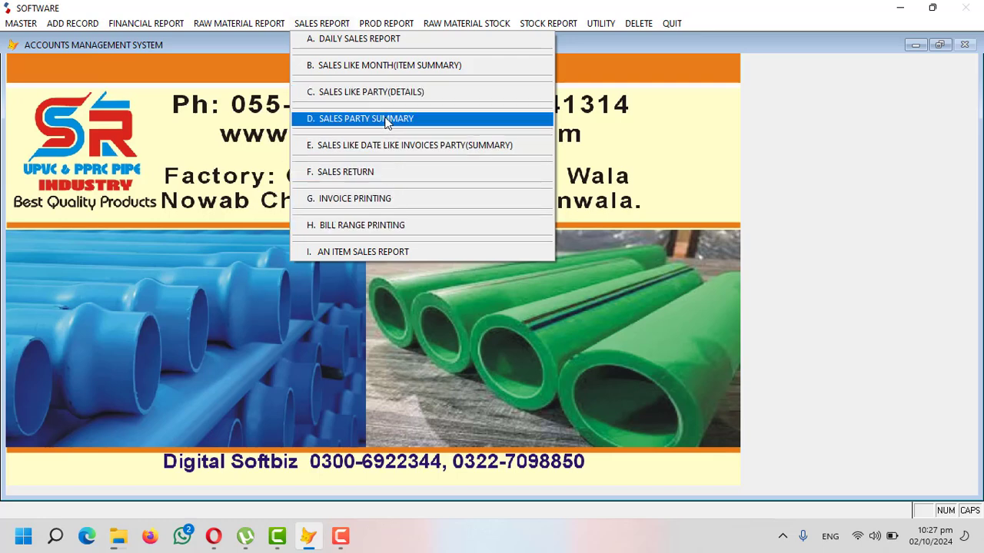
pyautogui.click(388, 40)
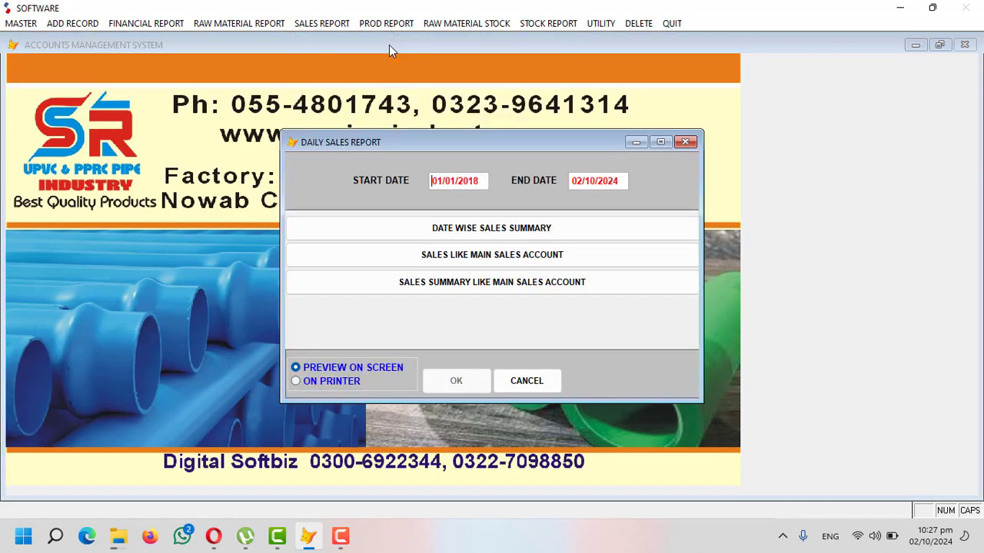
pyautogui.write('21020')
pyautogui.press('Return')
pyautogui.press('Return')
pyautogui.press('Return')
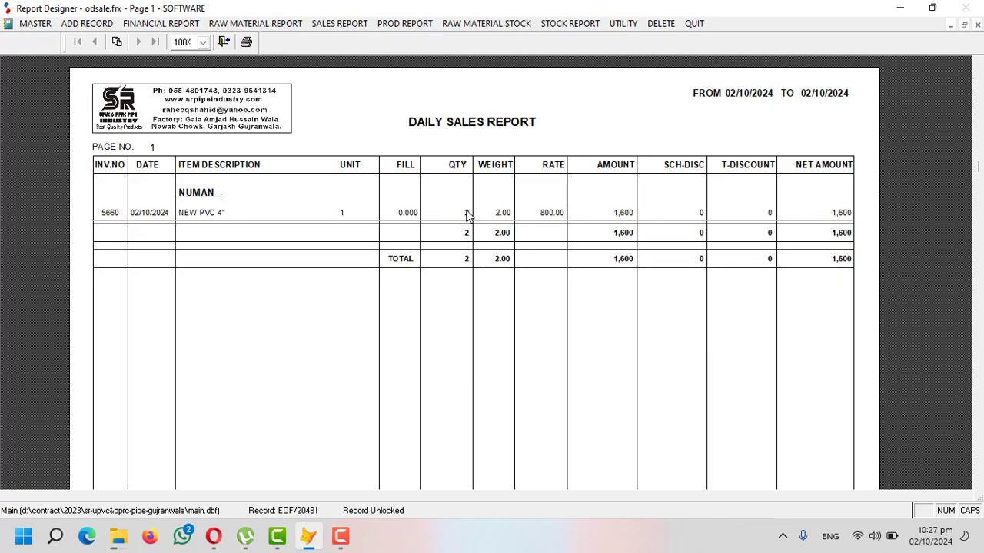
pyautogui.press('Escape')
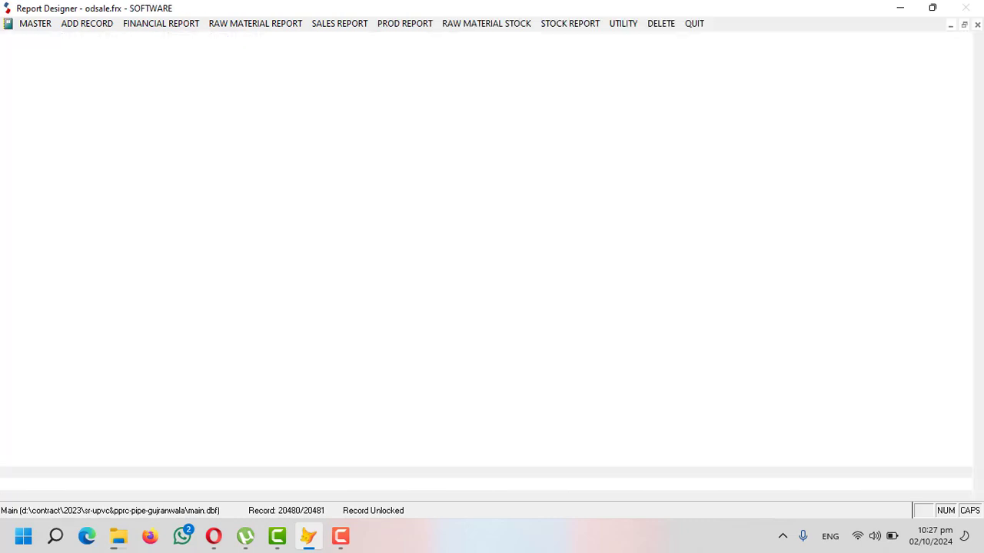
# Step: Preview the finished goods stock-in-hand report with end date 02/10/2024, examine the NEW PVC 4" stock, and close the report
pyautogui.click(521, 24)
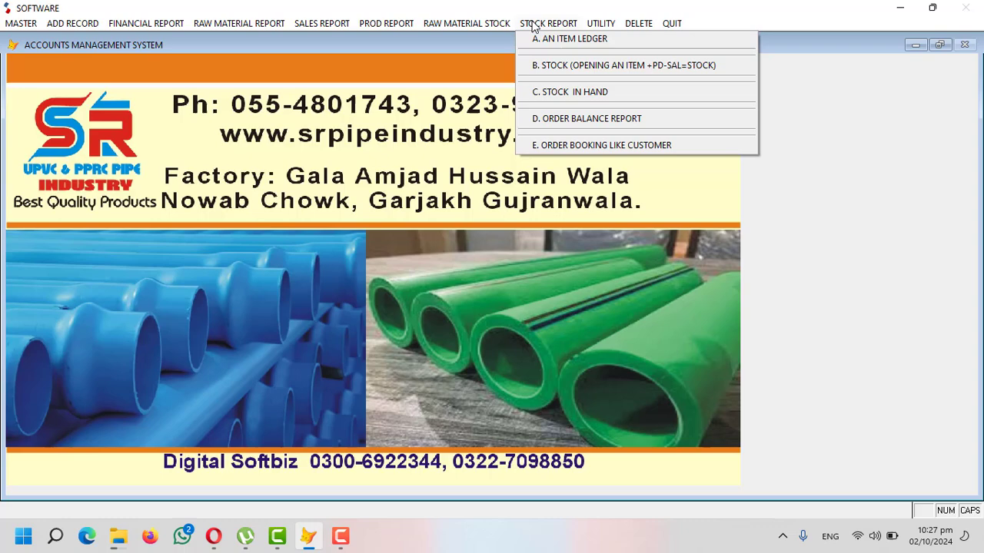
pyautogui.click(593, 92)
pyautogui.press('Return')
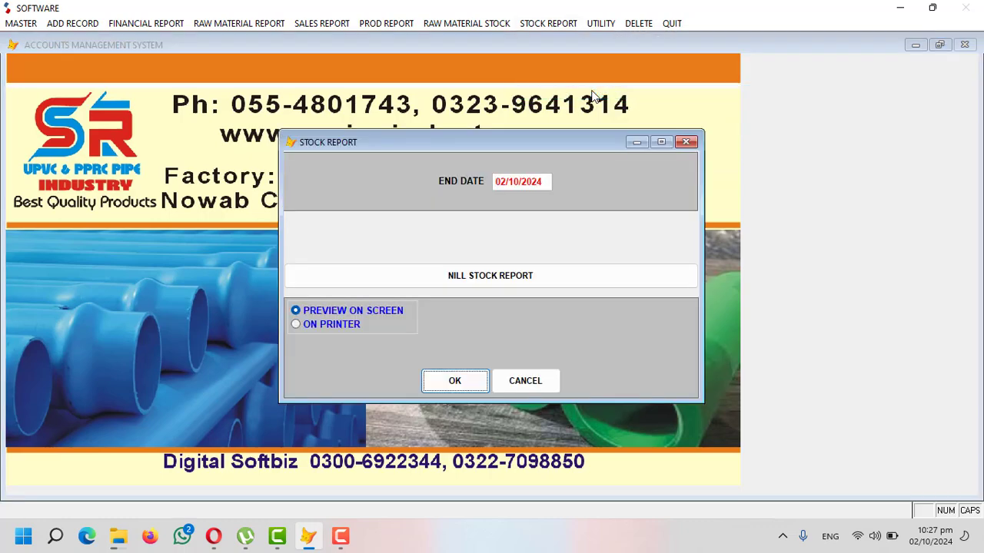
pyautogui.press('Return')
pyautogui.scroll(-4, 310, 281)
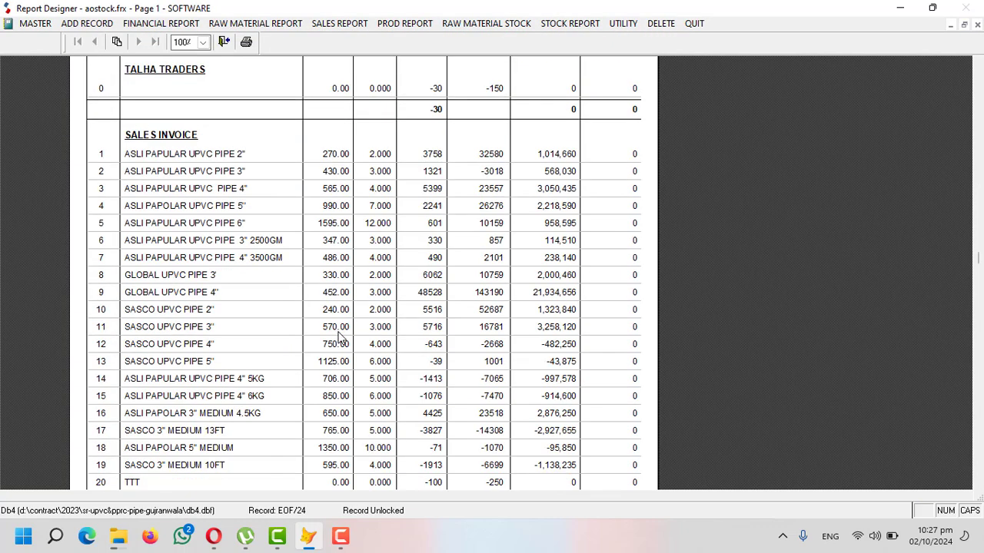
pyautogui.scroll(-2, 370, 373)
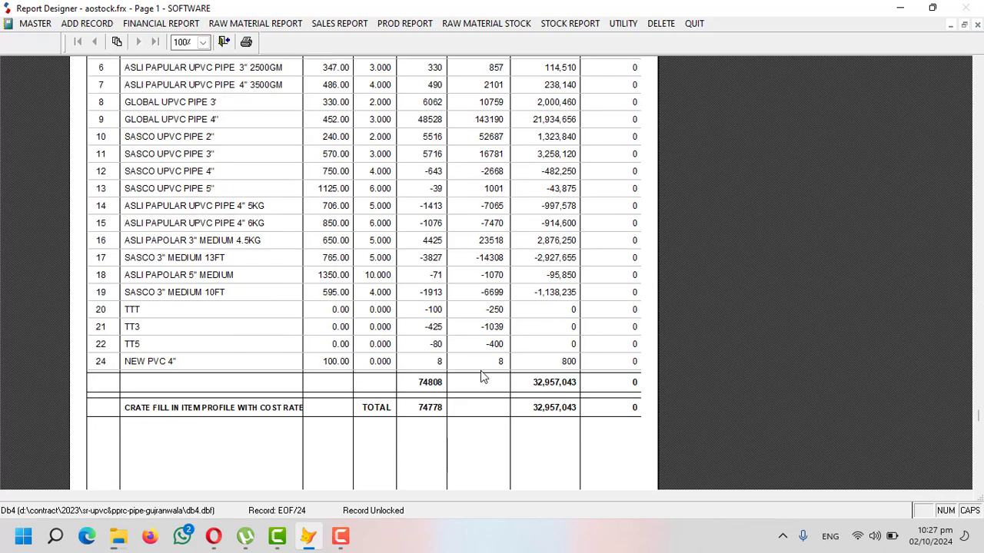
pyautogui.press('Escape')
pyautogui.press('Escape')
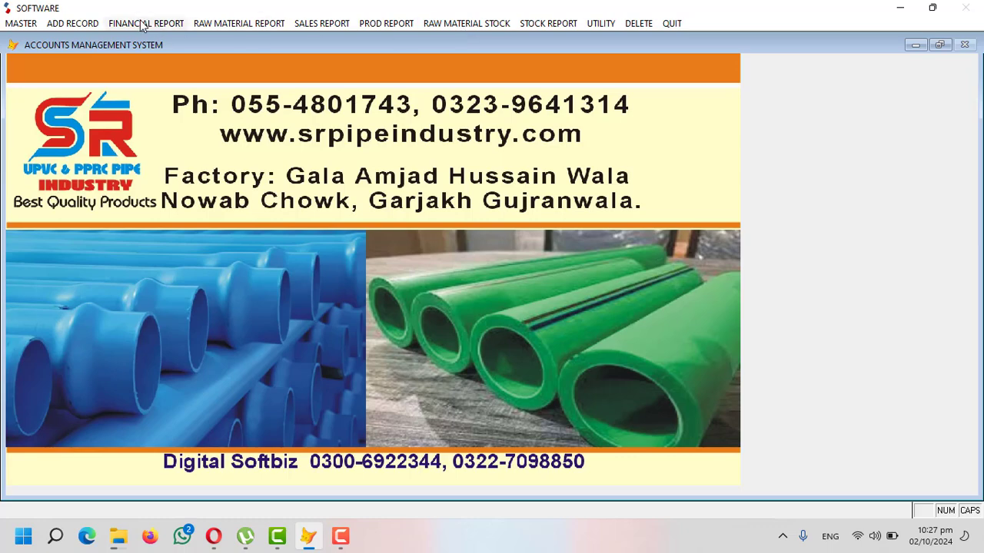
pyautogui.click(102, 26)
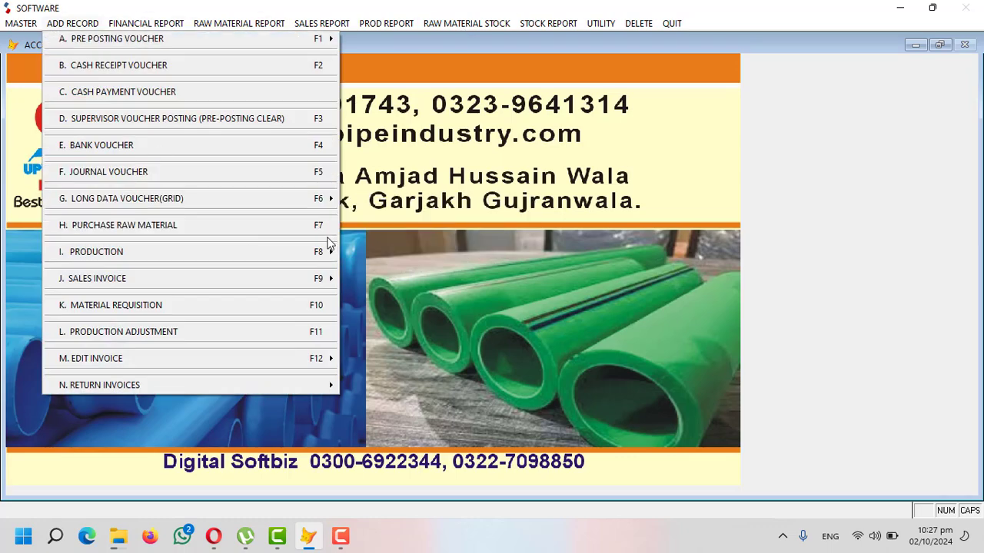
pyautogui.moveTo(291, 367)
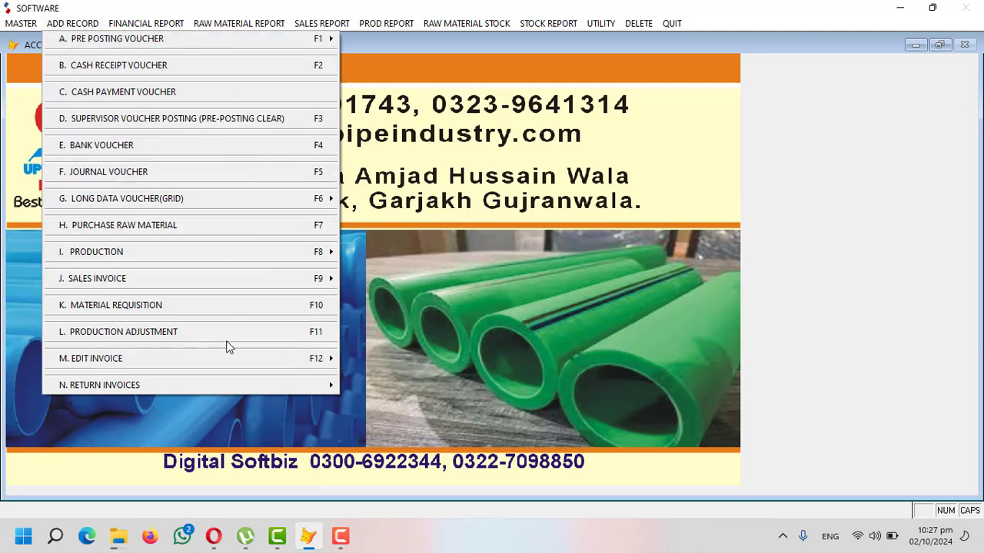
pyautogui.moveTo(184, 286)
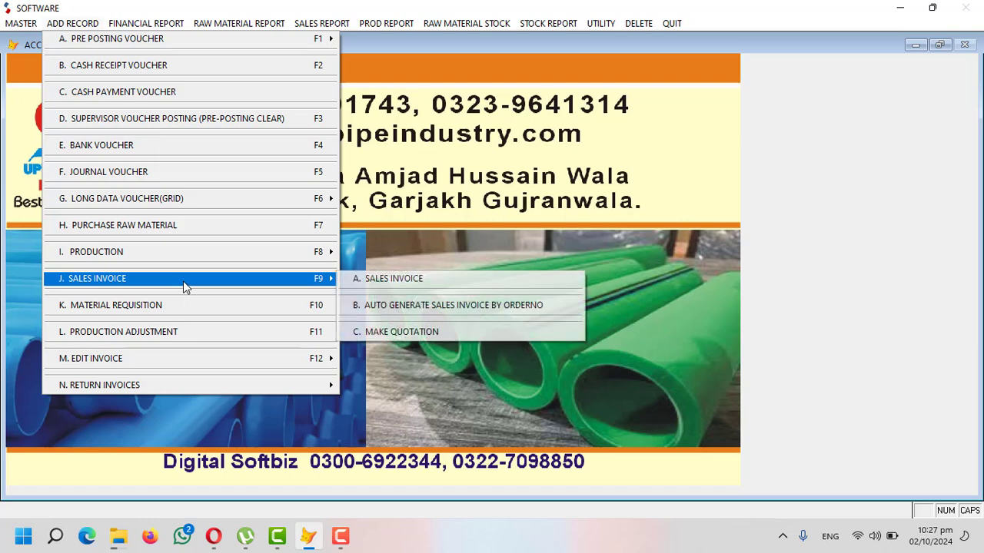
pyautogui.moveTo(146, 23)
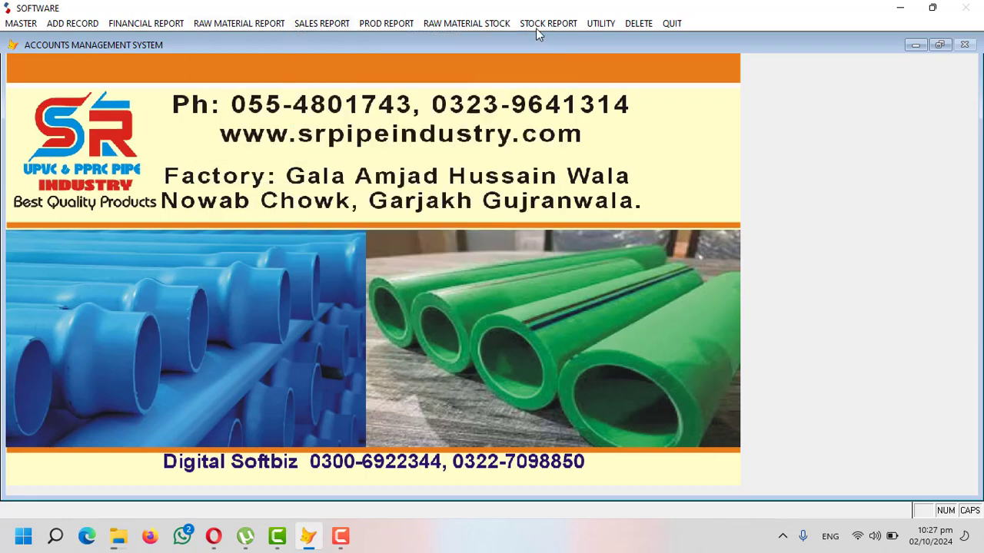
pyautogui.moveTo(86, 28)
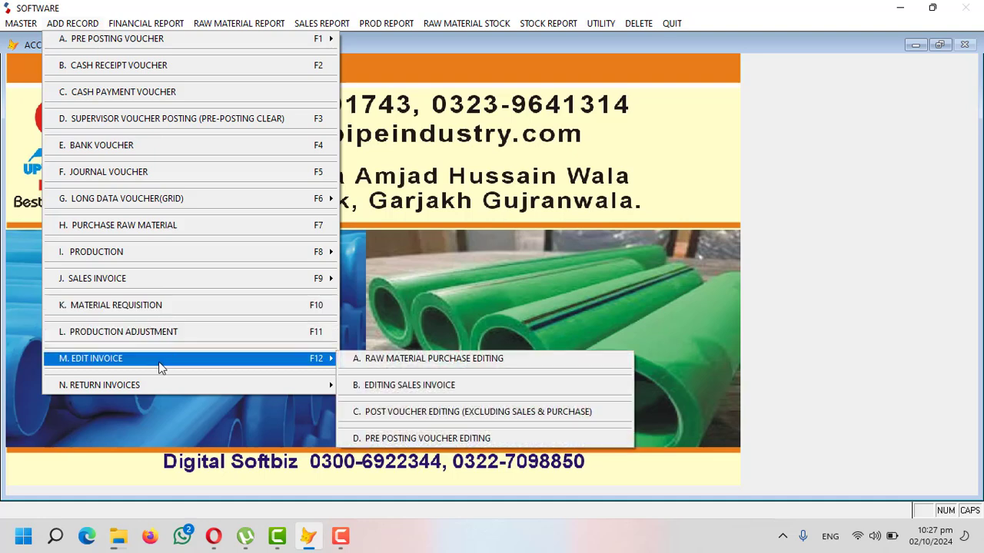
pyautogui.moveTo(123, 281)
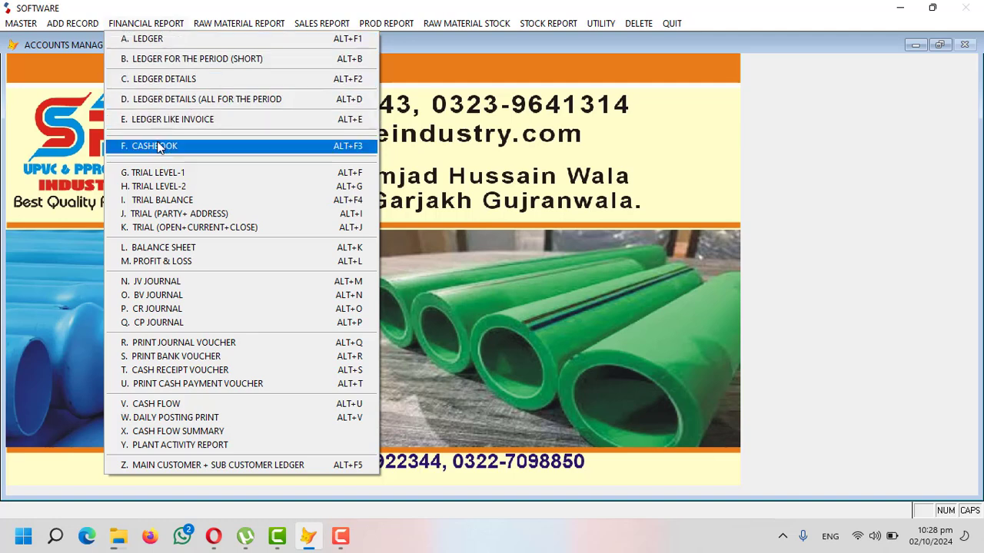
# Step: Preview the balance sheet from 01/01/2018 to 02/10/2024 on screen, compare the liabilities and assets totals, and close it
pyautogui.click(194, 252)
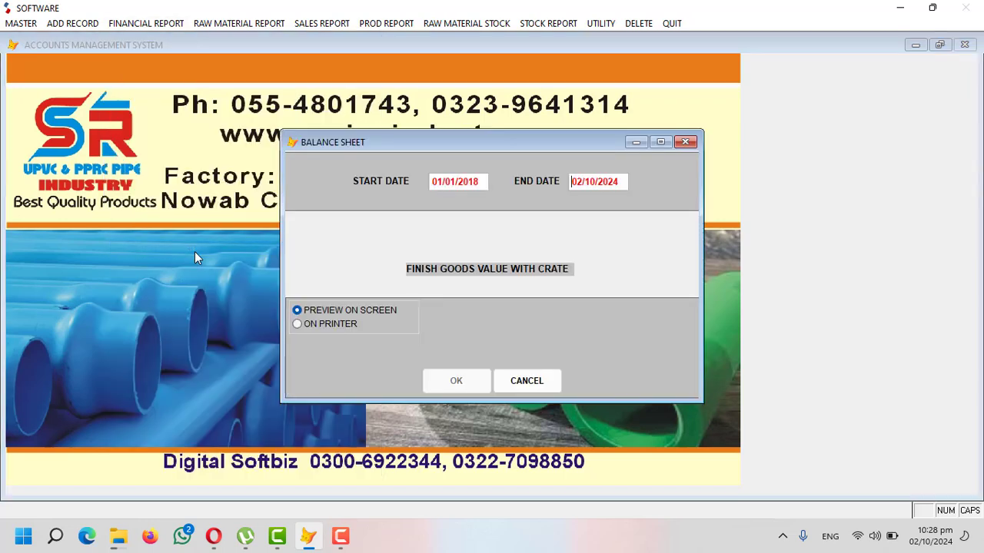
pyautogui.press('Return')
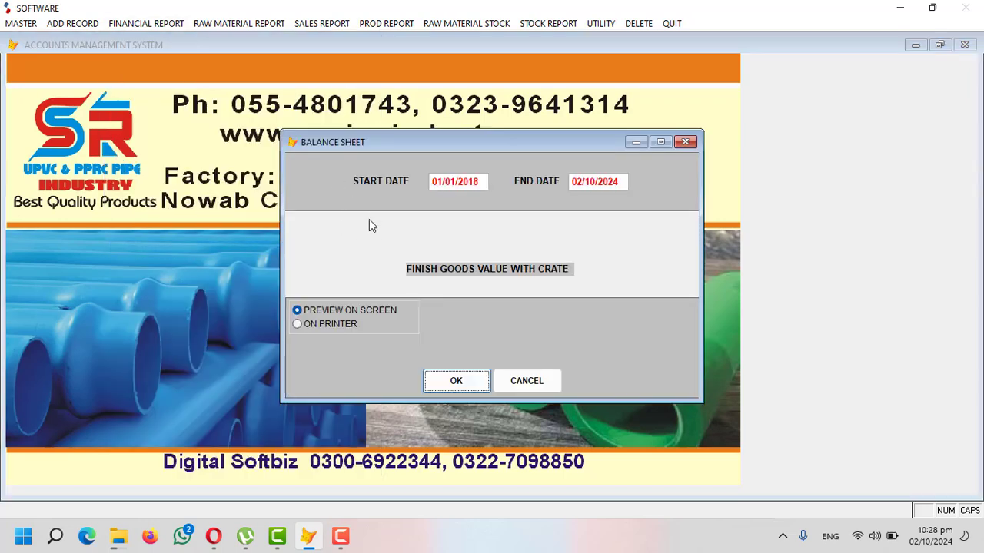
pyautogui.press('Return')
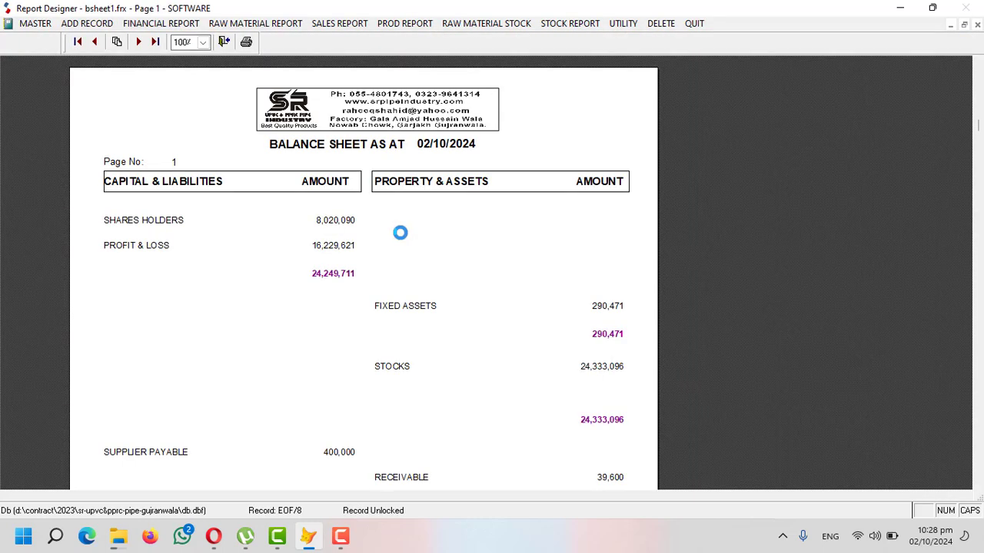
pyautogui.scroll(-4, 412, 300)
pyautogui.scroll(-1, 411, 300)
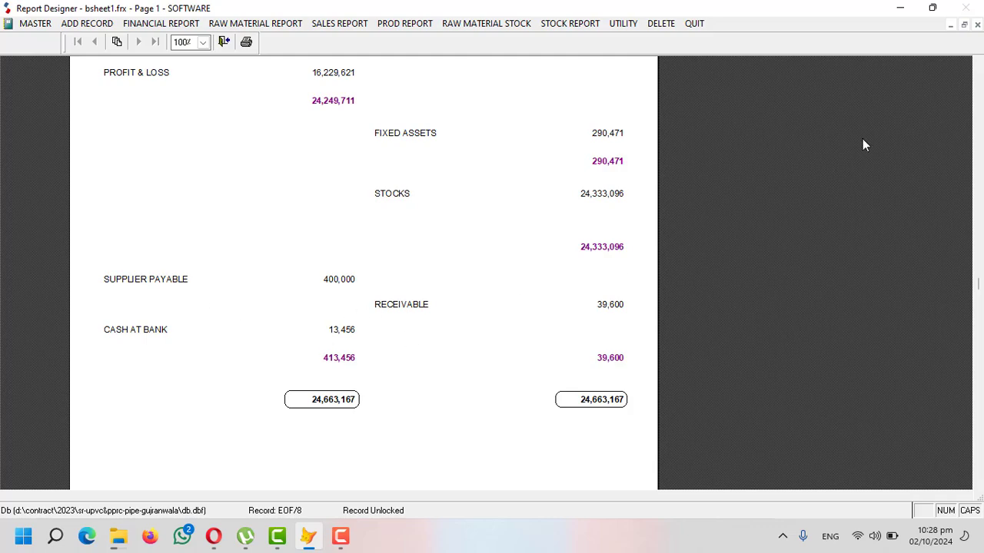
pyautogui.click(977, 24)
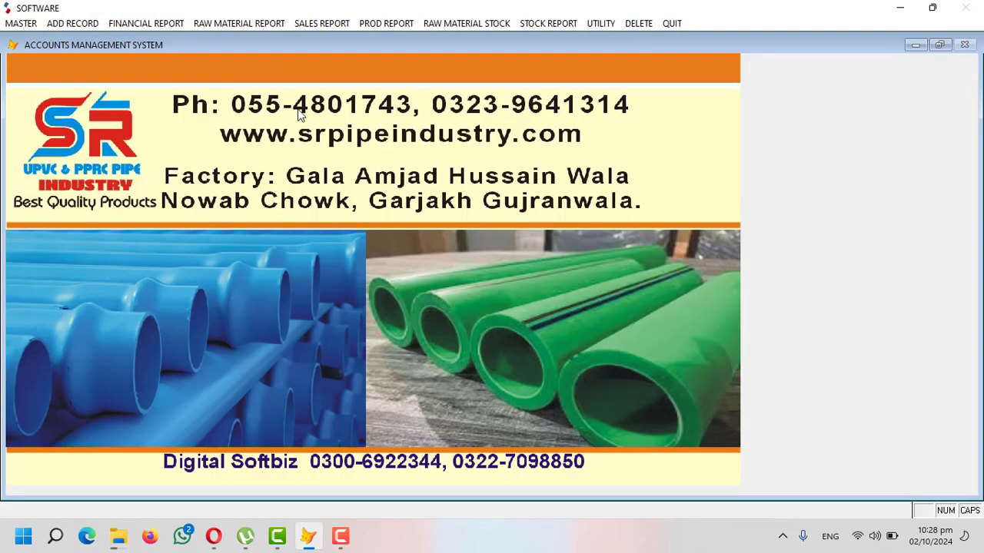
# Step: Preview the profit and loss report from 01/01/2018 to 02/10/2024, examine its account balances, and close it
pyautogui.click(153, 27)
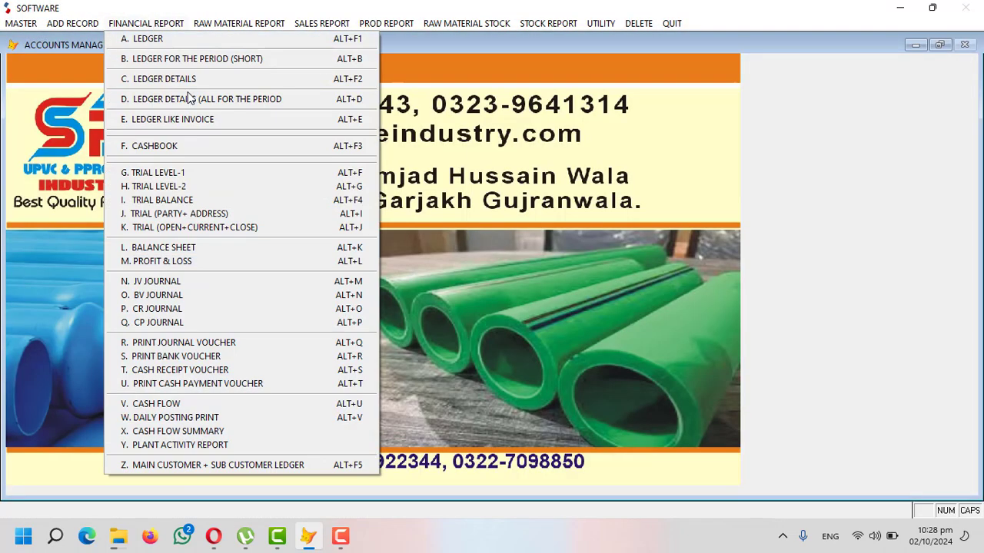
pyautogui.click(245, 263)
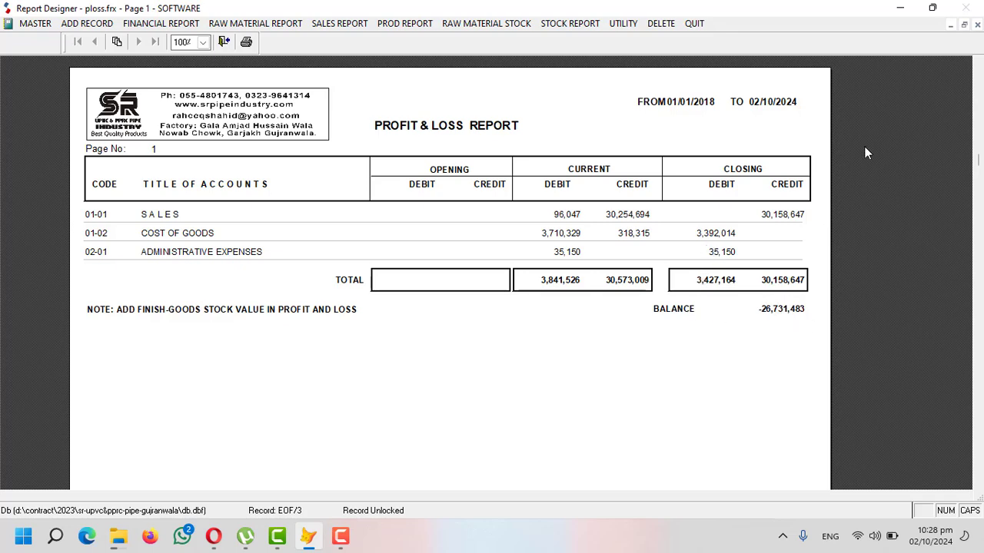
pyautogui.click(977, 24)
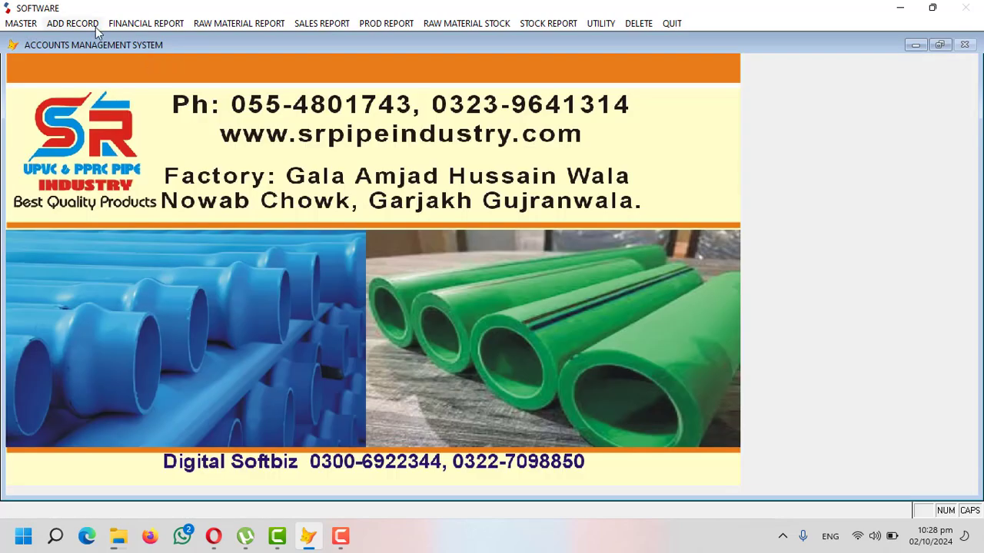
pyautogui.click(96, 27)
pyautogui.click(175, 24)
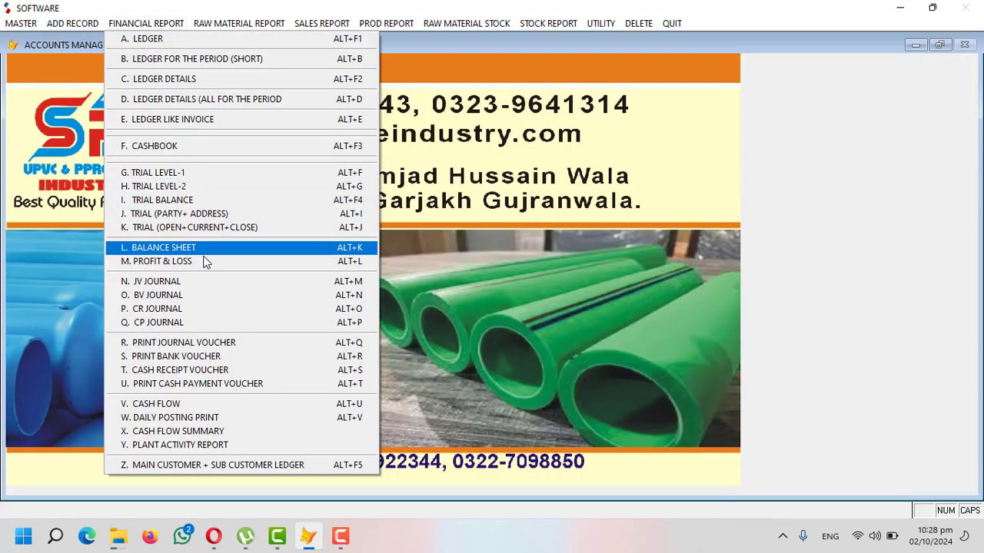
pyautogui.click(237, 24)
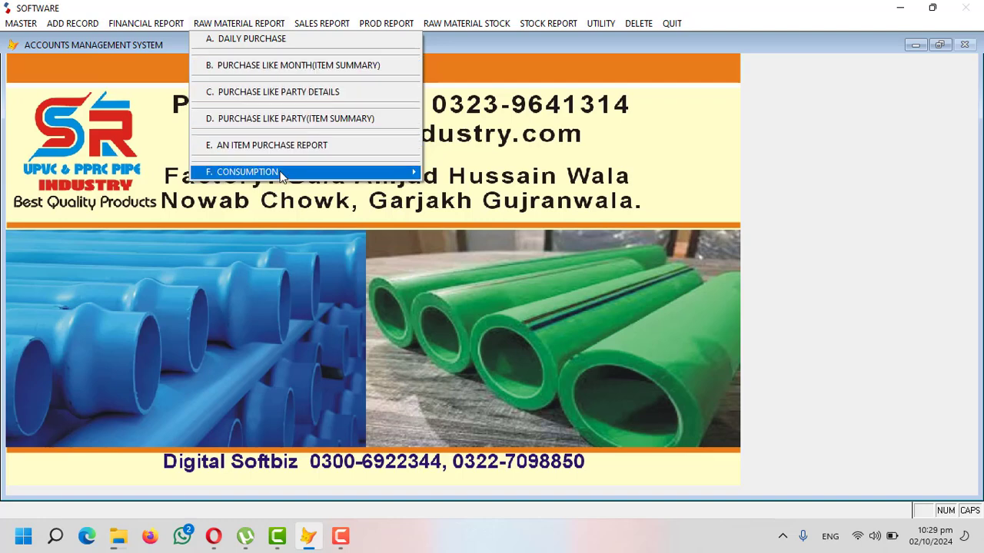
pyautogui.moveTo(281, 176)
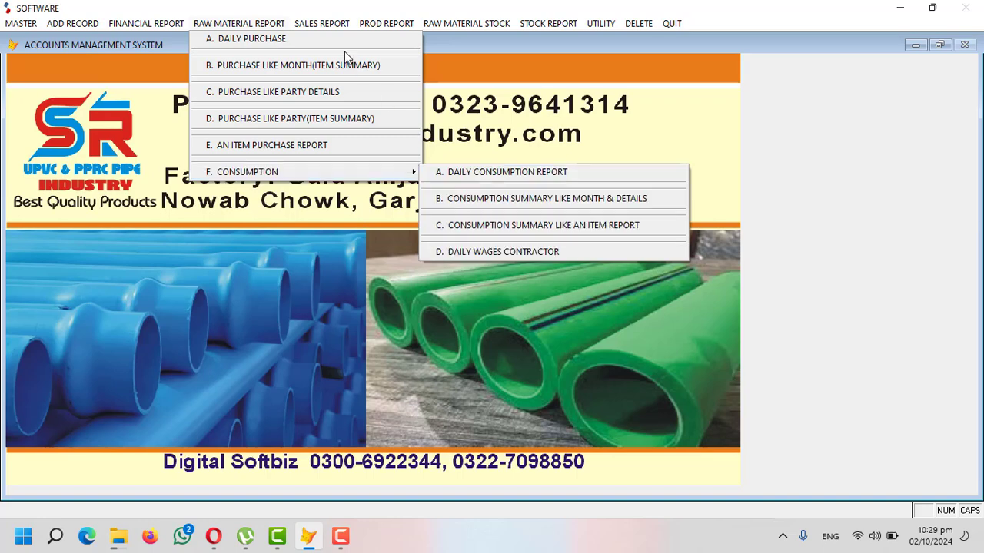
pyautogui.moveTo(322, 23)
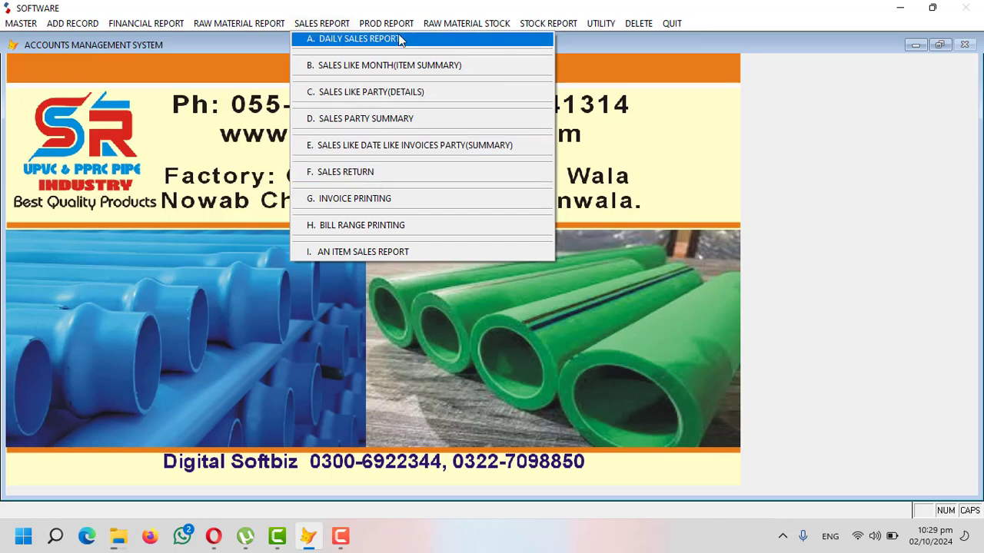
pyautogui.moveTo(399, 23)
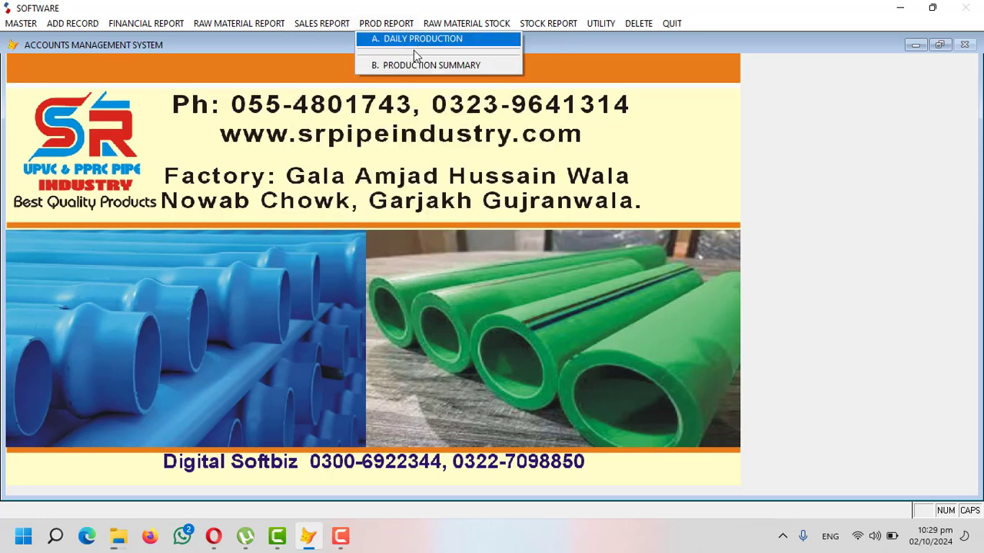
pyautogui.moveTo(477, 24)
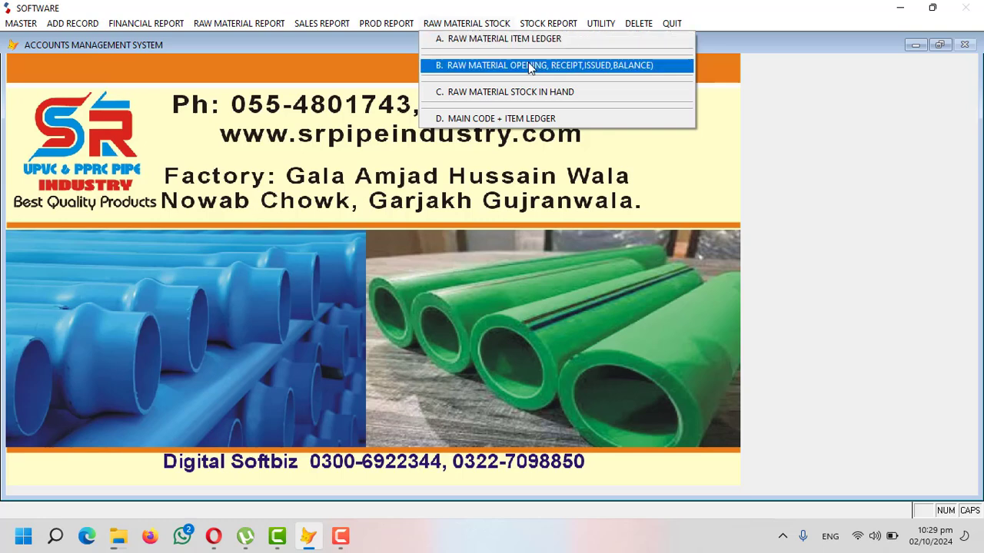
pyautogui.moveTo(545, 27)
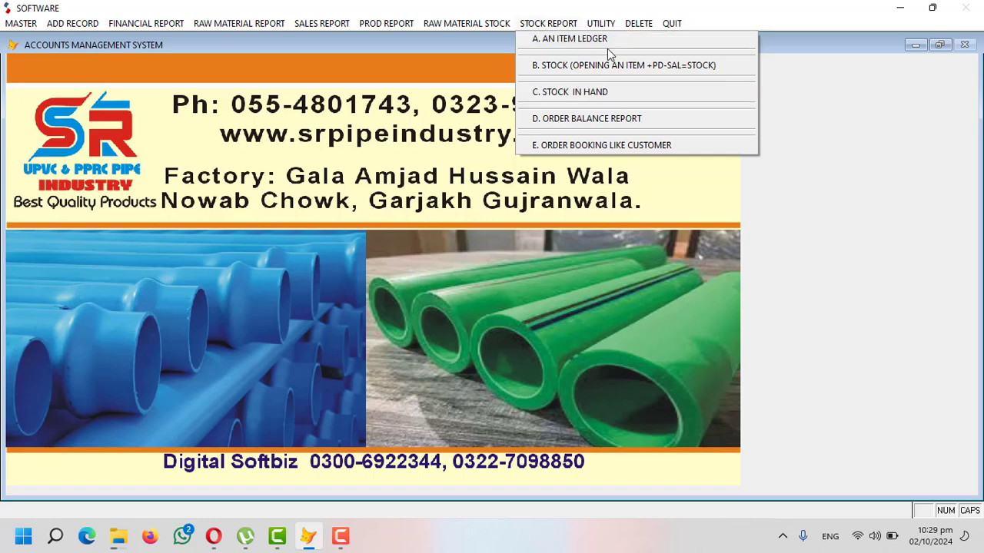
pyautogui.moveTo(601, 24)
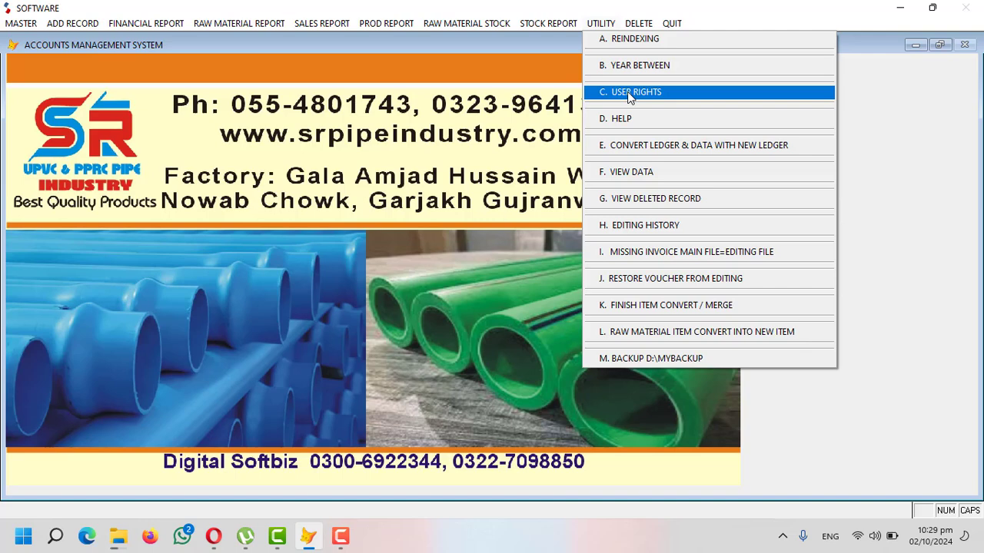